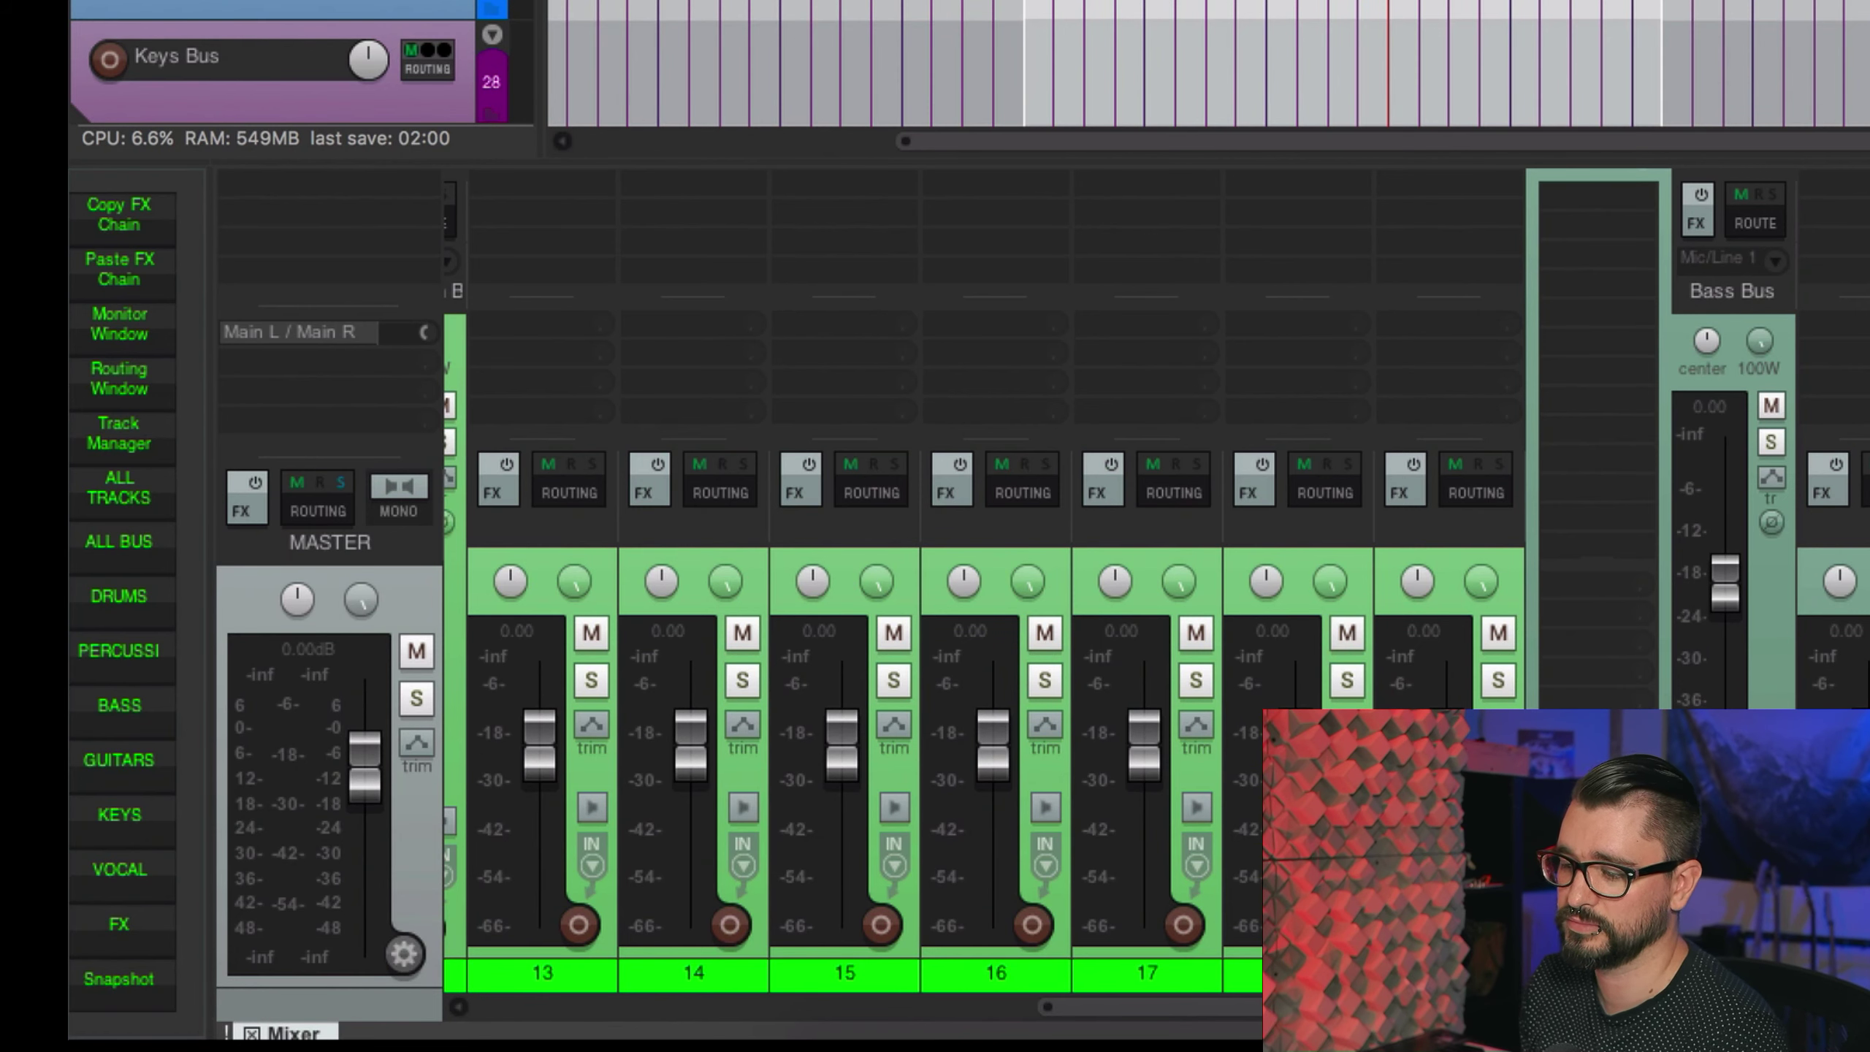
Step: Use the ALL BUS then DRUMS toolbar buttons to show only the Drums Bus and drum tracks 3–11
left_click(137, 549)
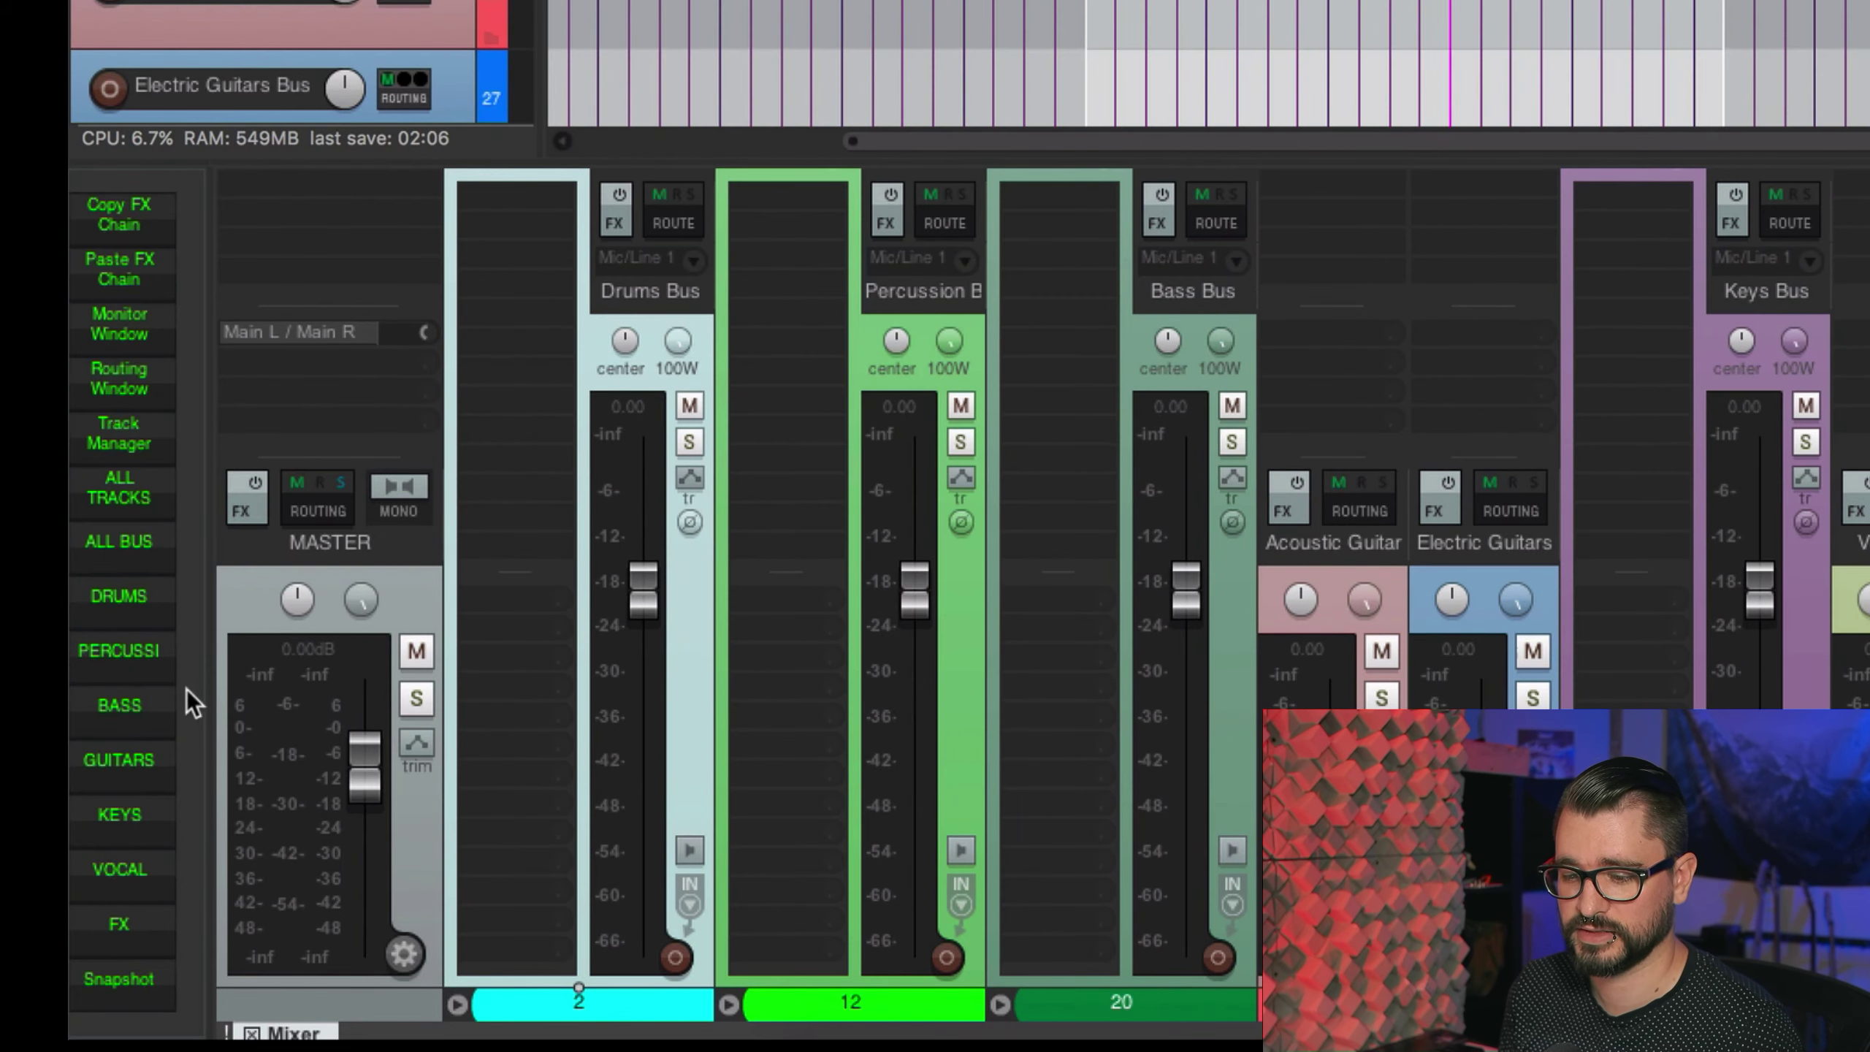
left_click(136, 607)
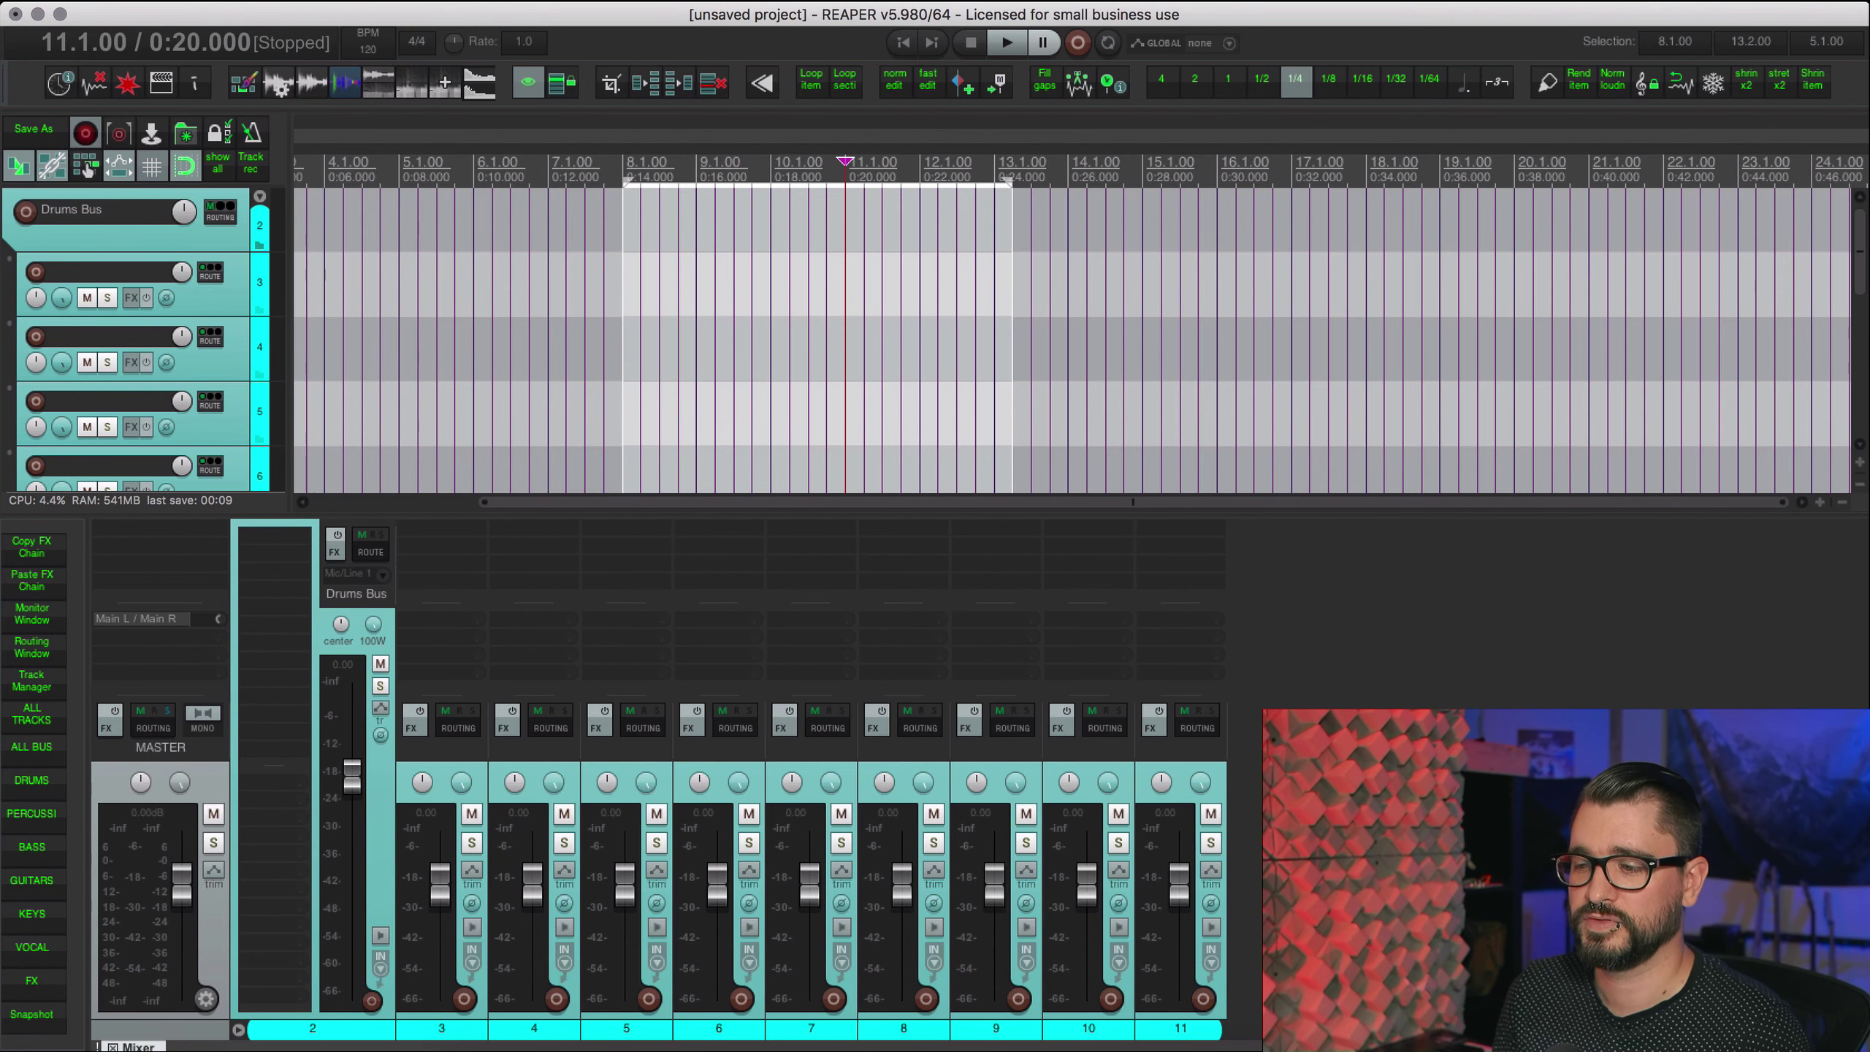
Step: In the Cycle Action editor, inspect 'Console - Select Bass Track' and its CONSOLE S*Bass* command
left_click(641, 0)
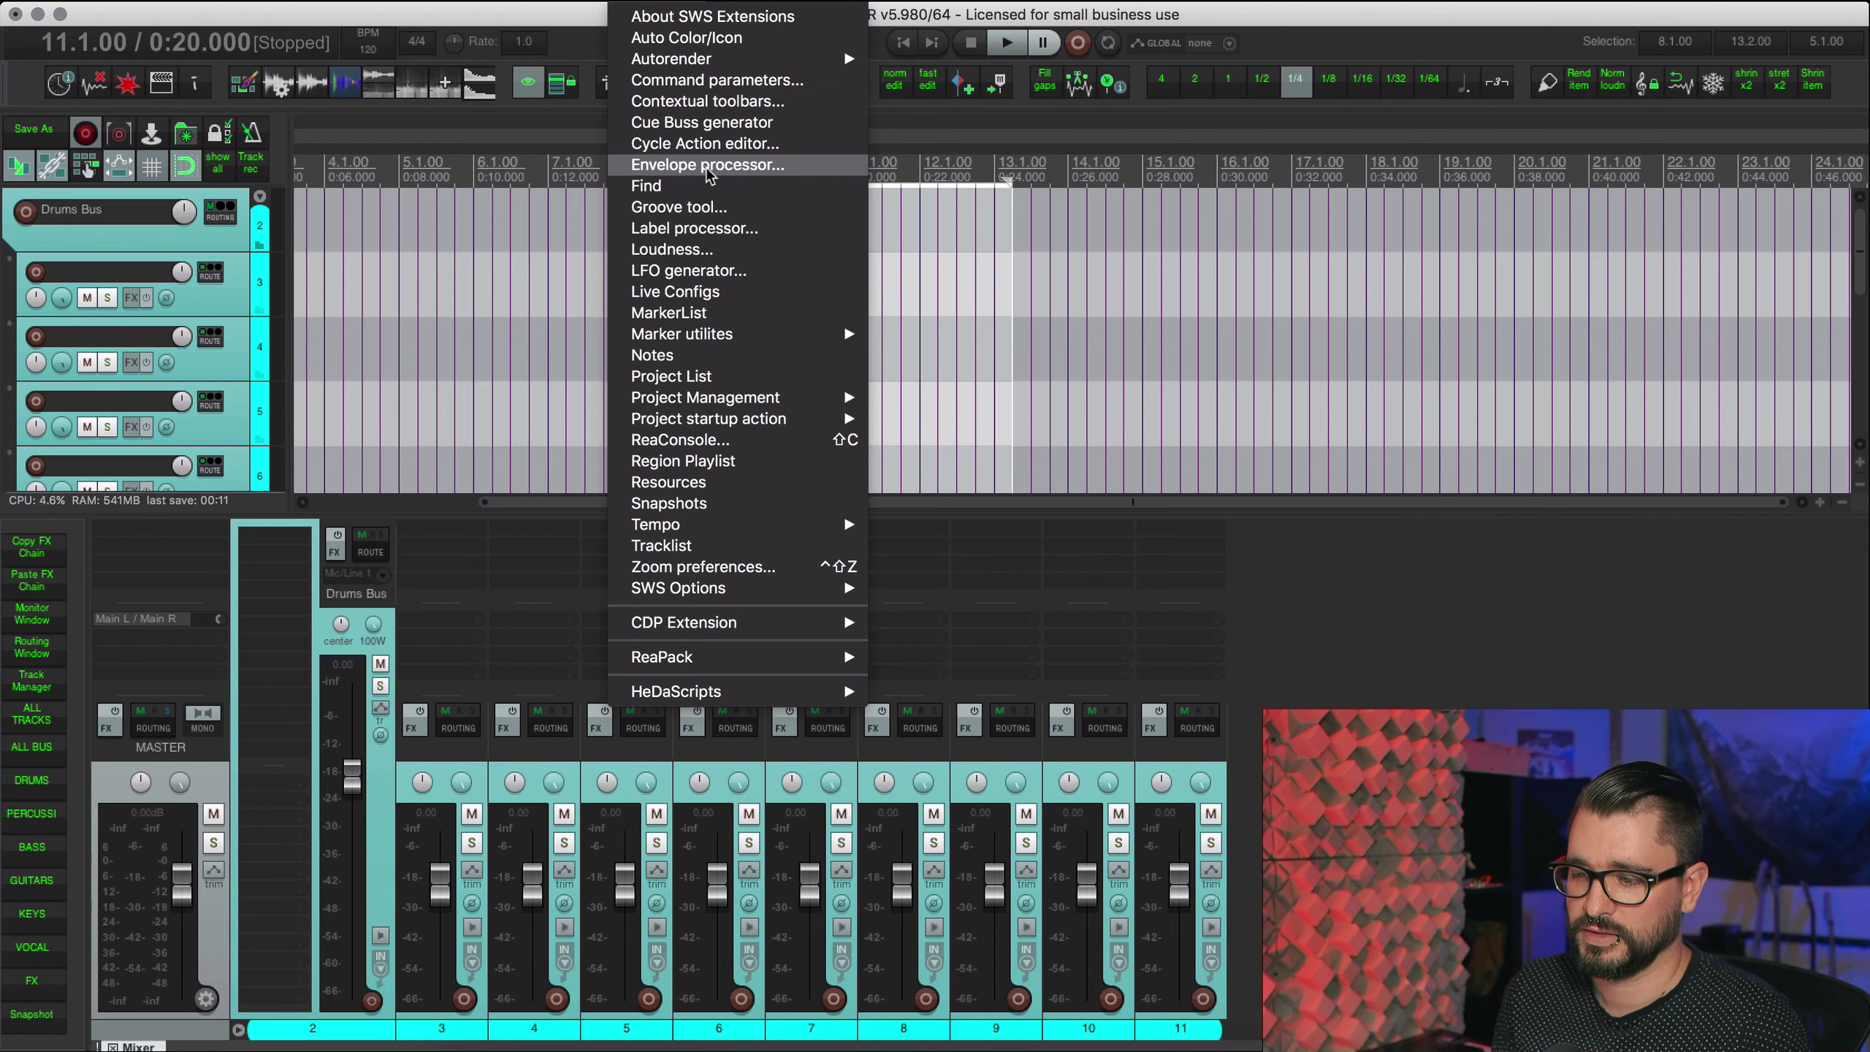
left_click(728, 144)
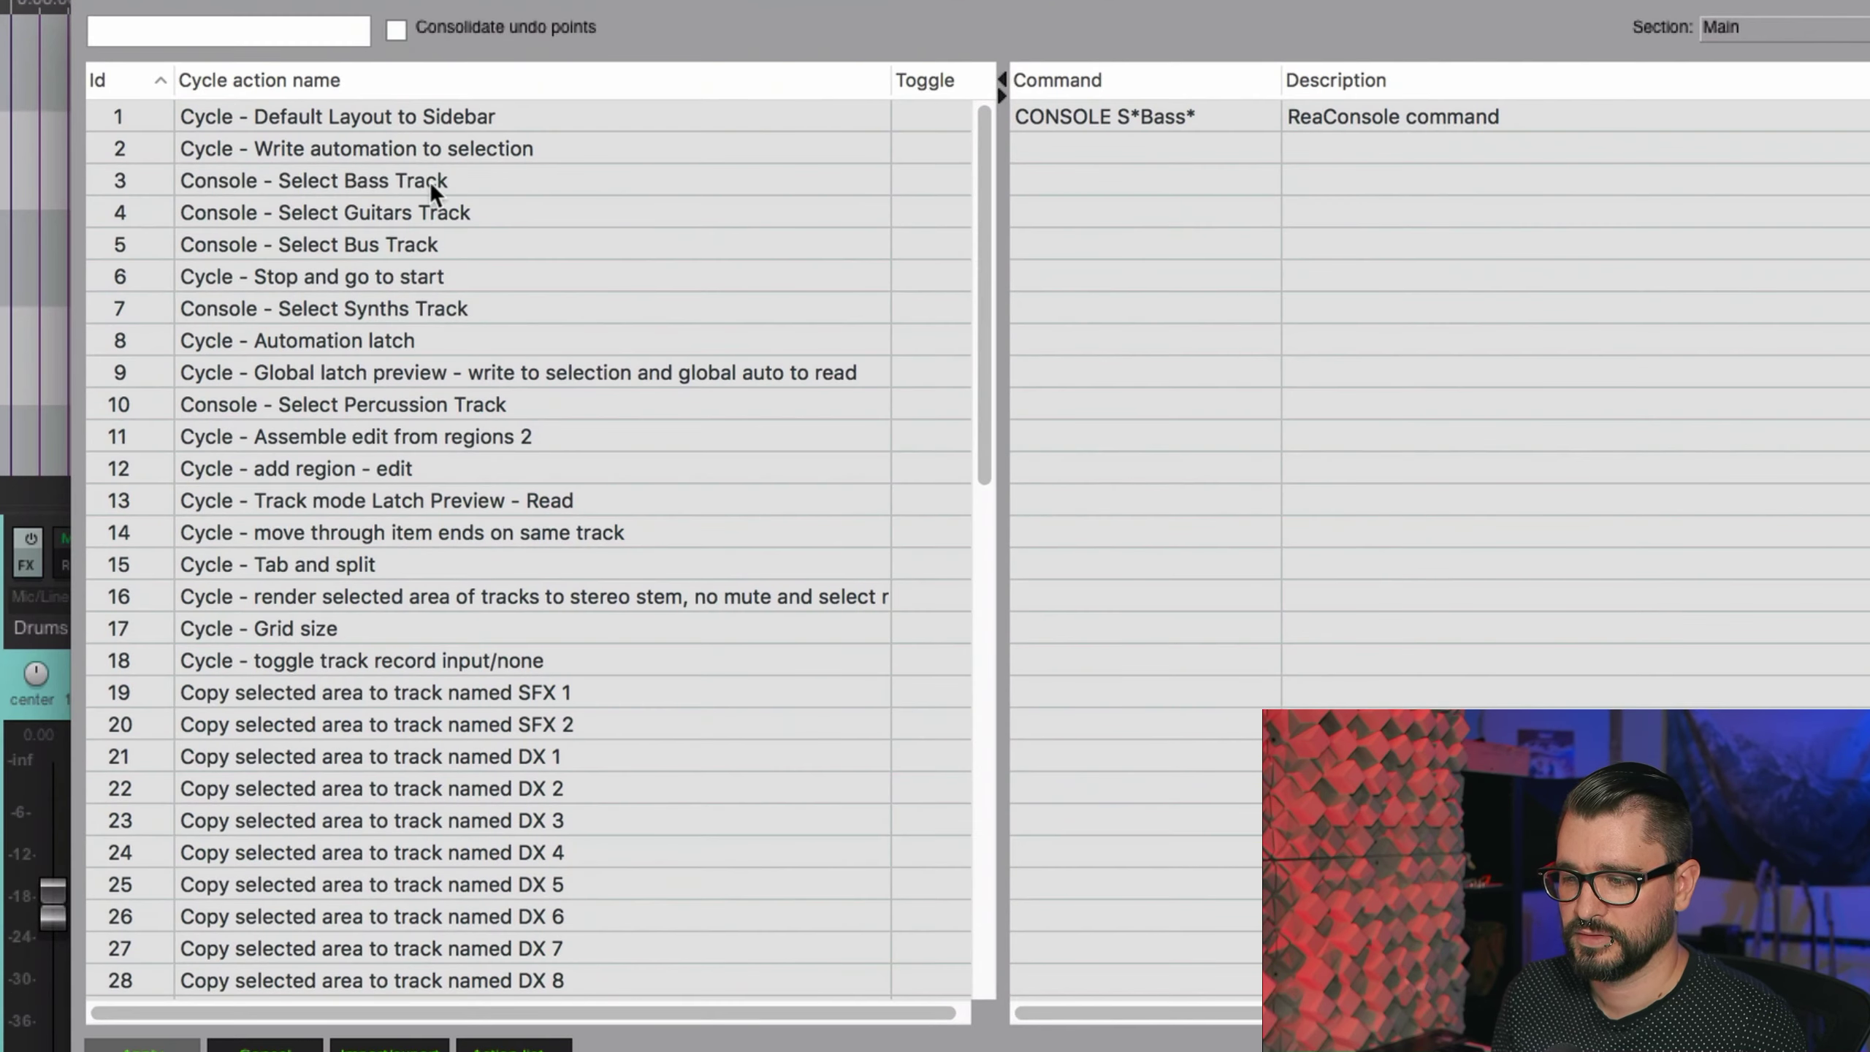
left_click(858, 438)
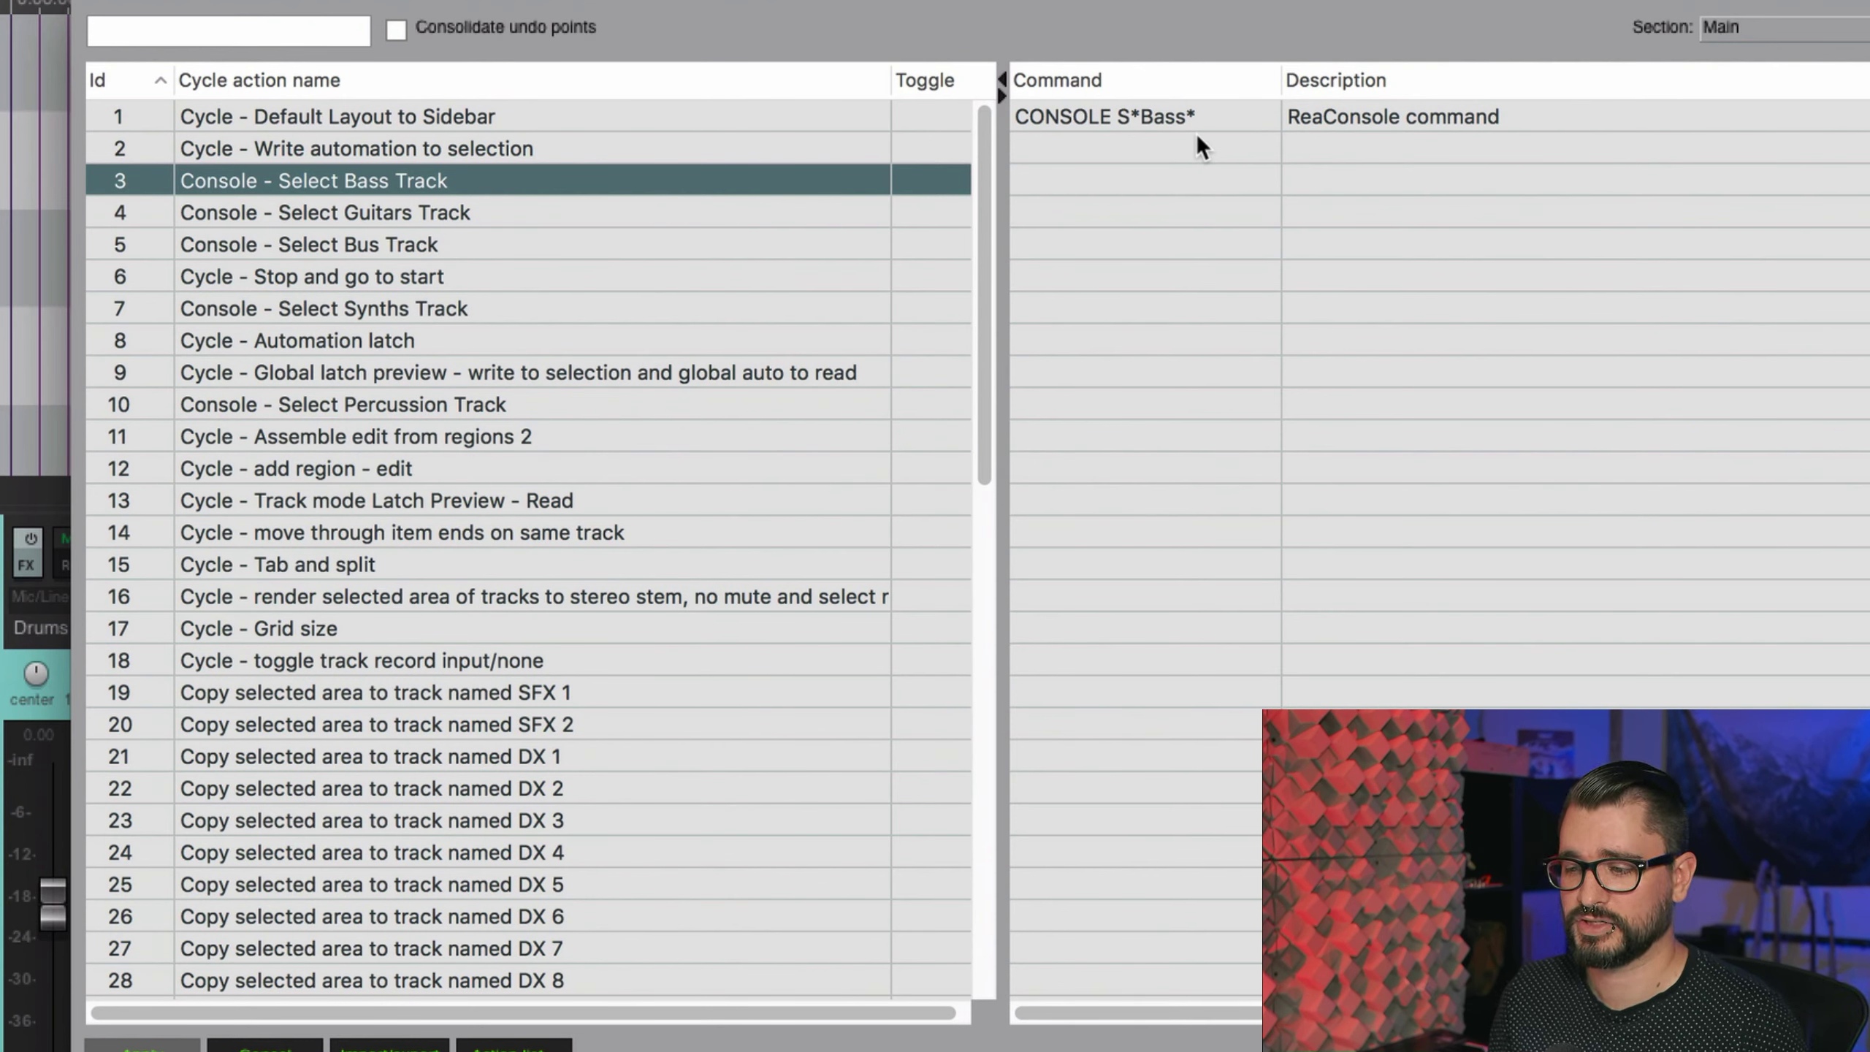
left_click(1116, 121)
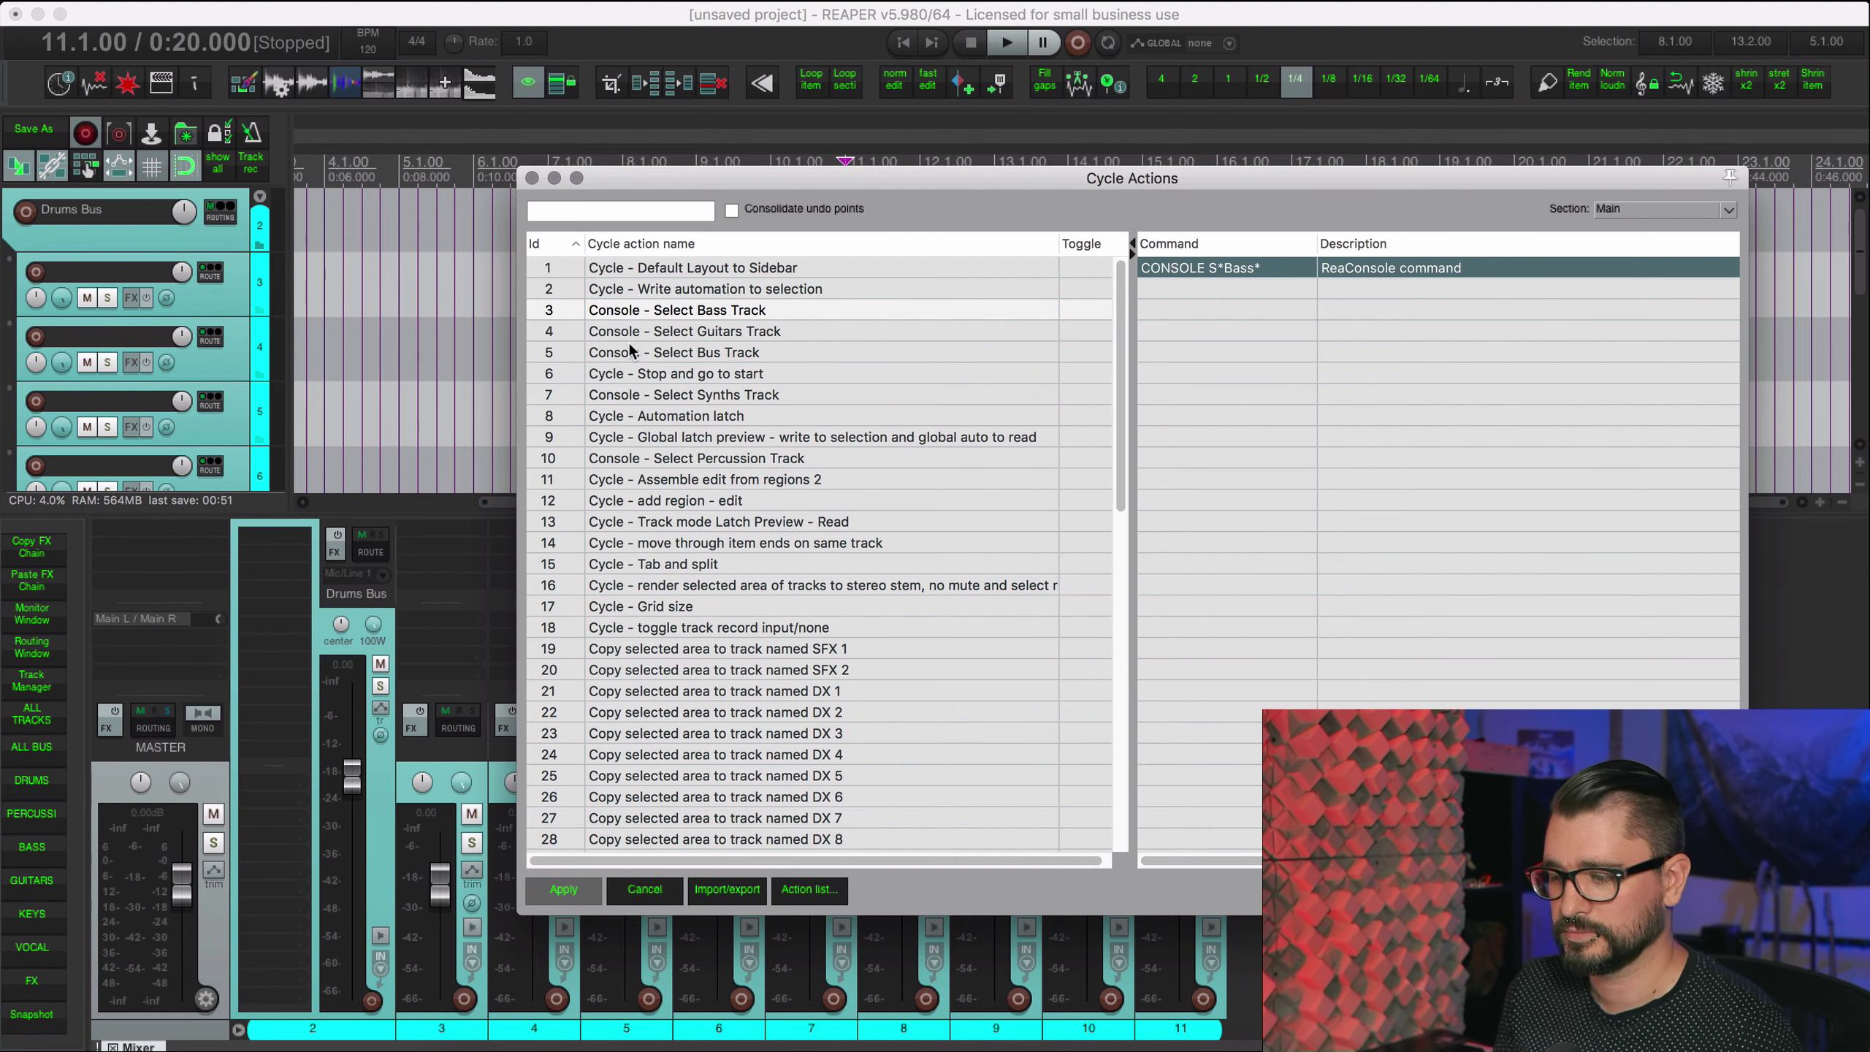
Step: Filter the Actions list for 'bass' and review the steps of the 'Show Bass tracks' custom action
key("question")
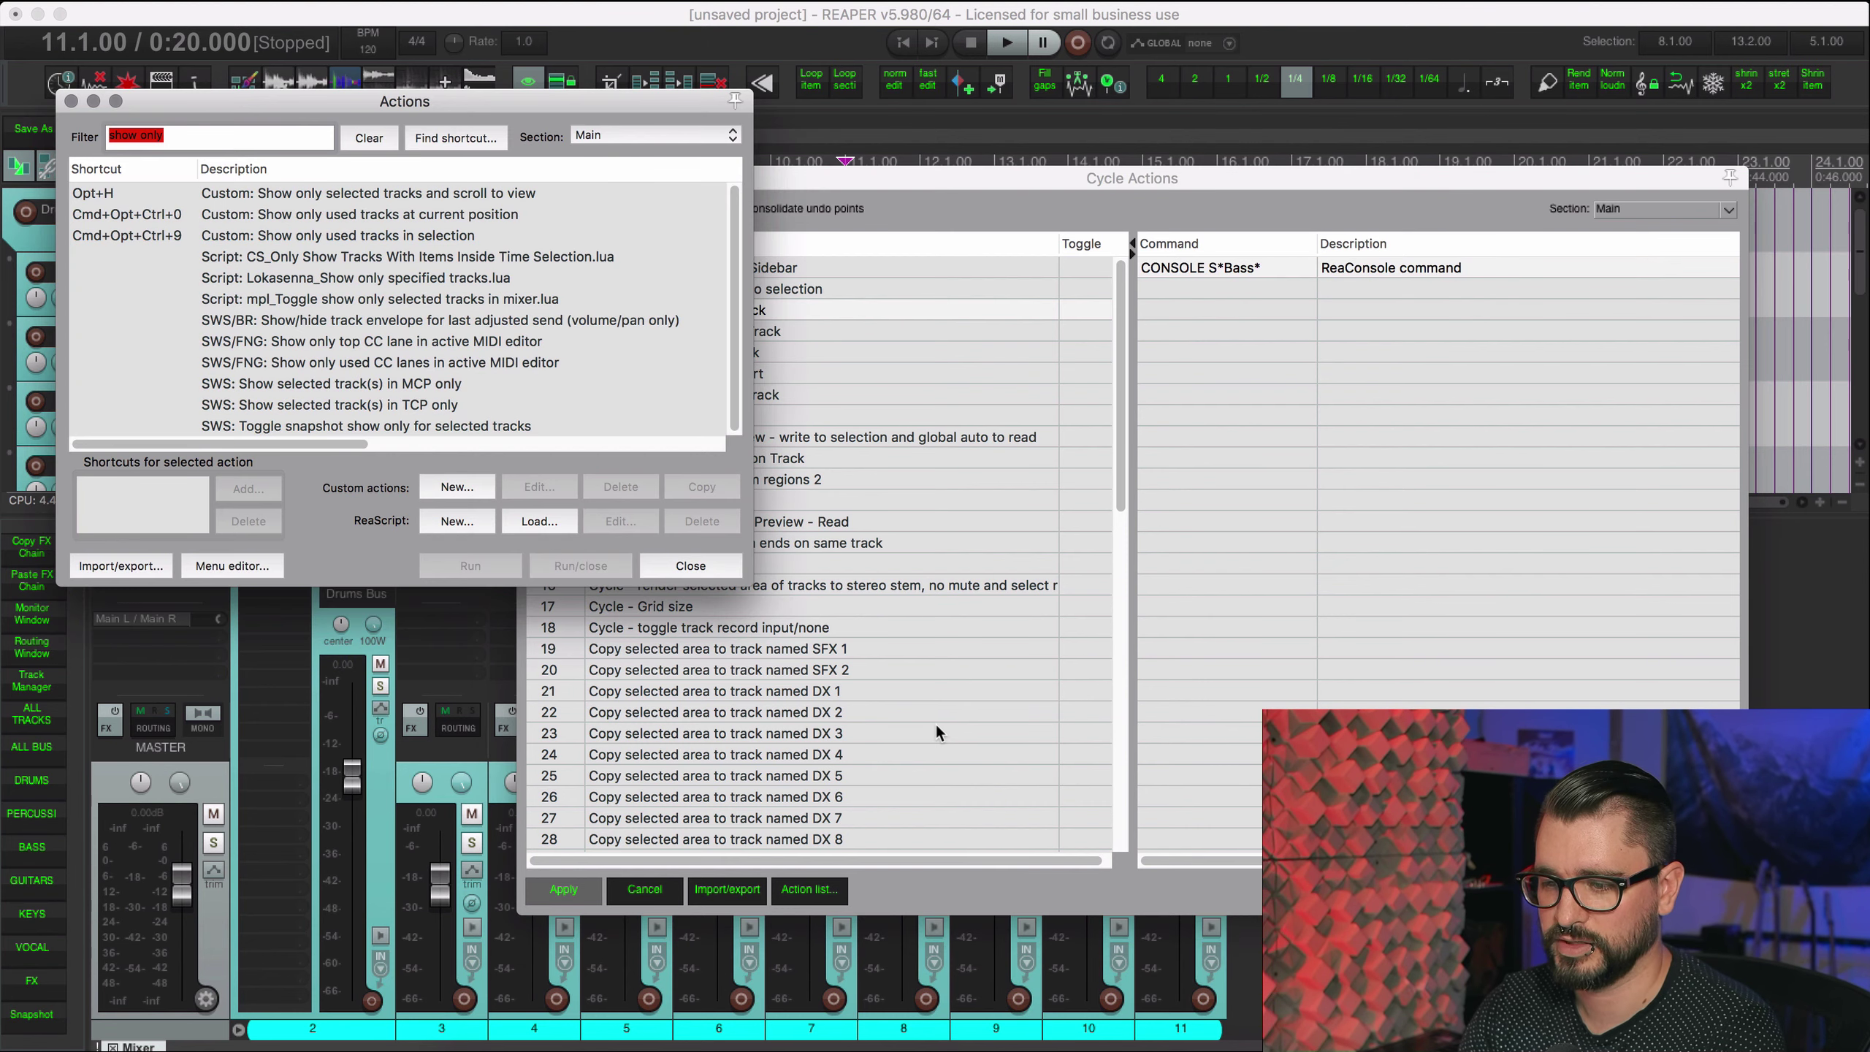
type("bass")
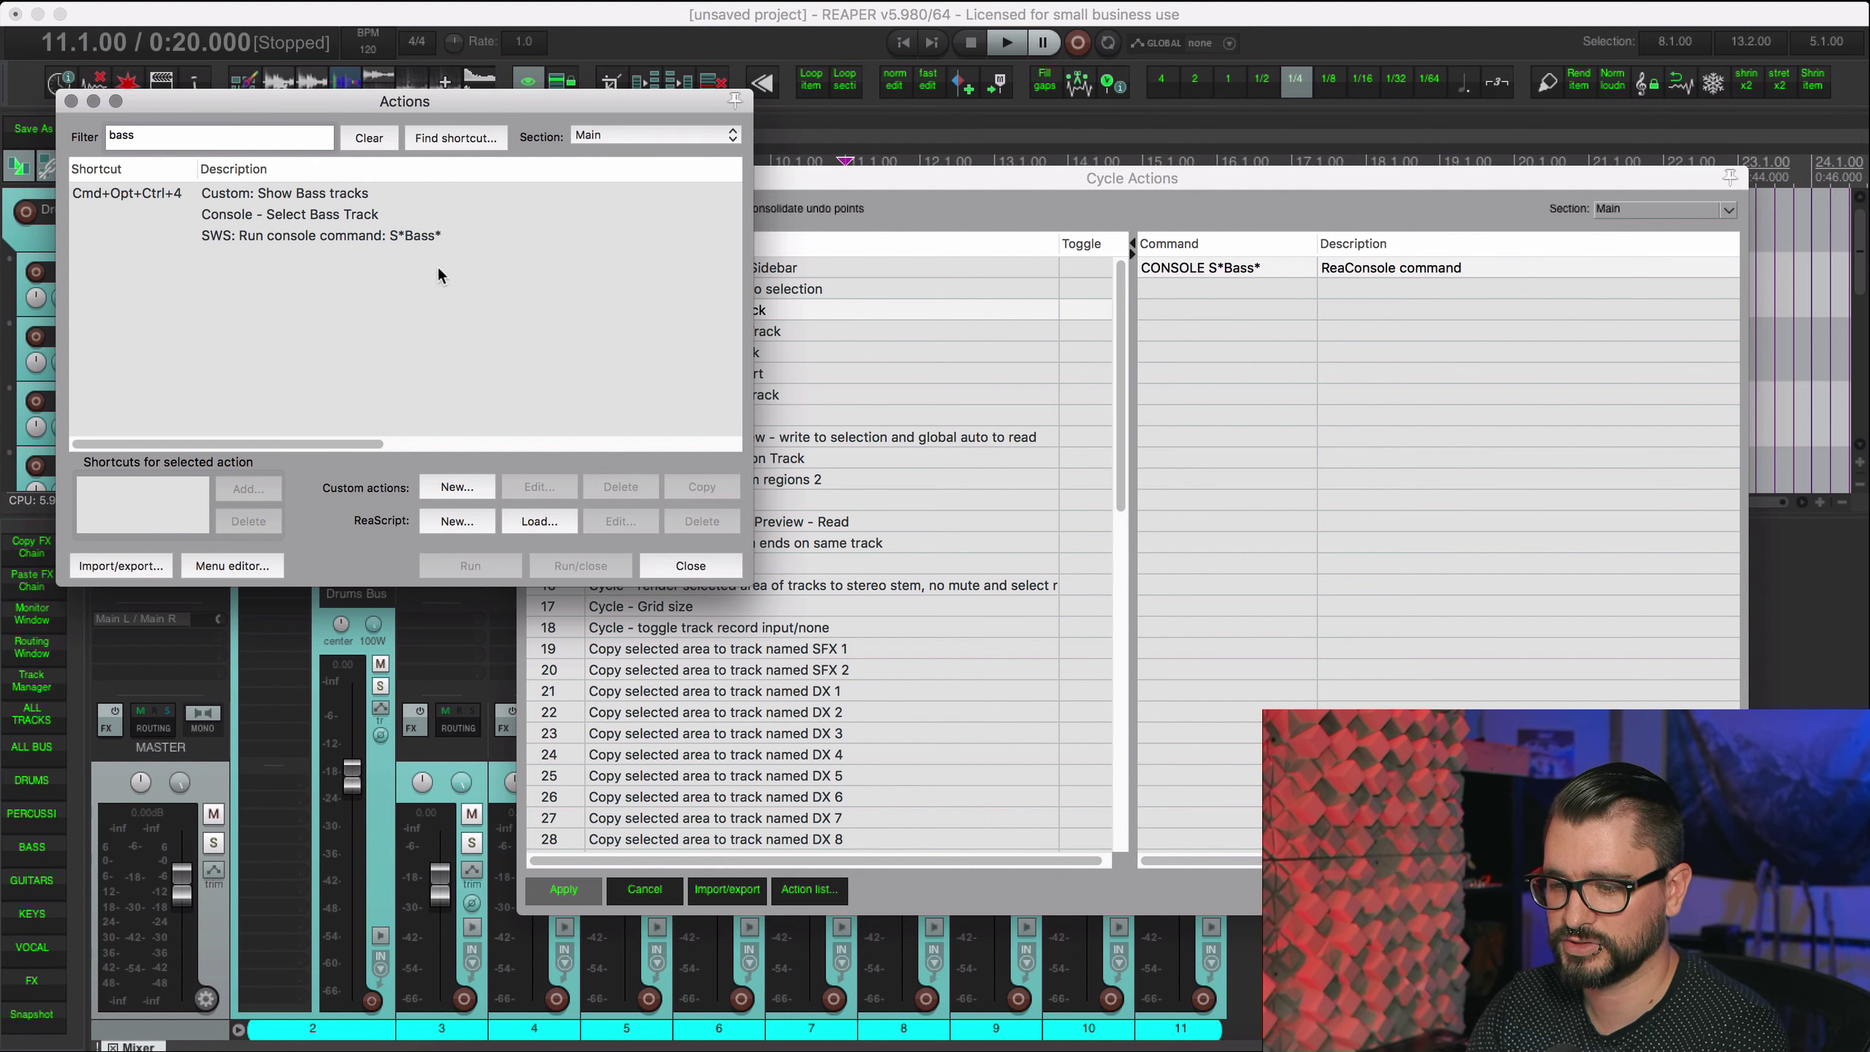
left_click(437, 214)
key("Up")
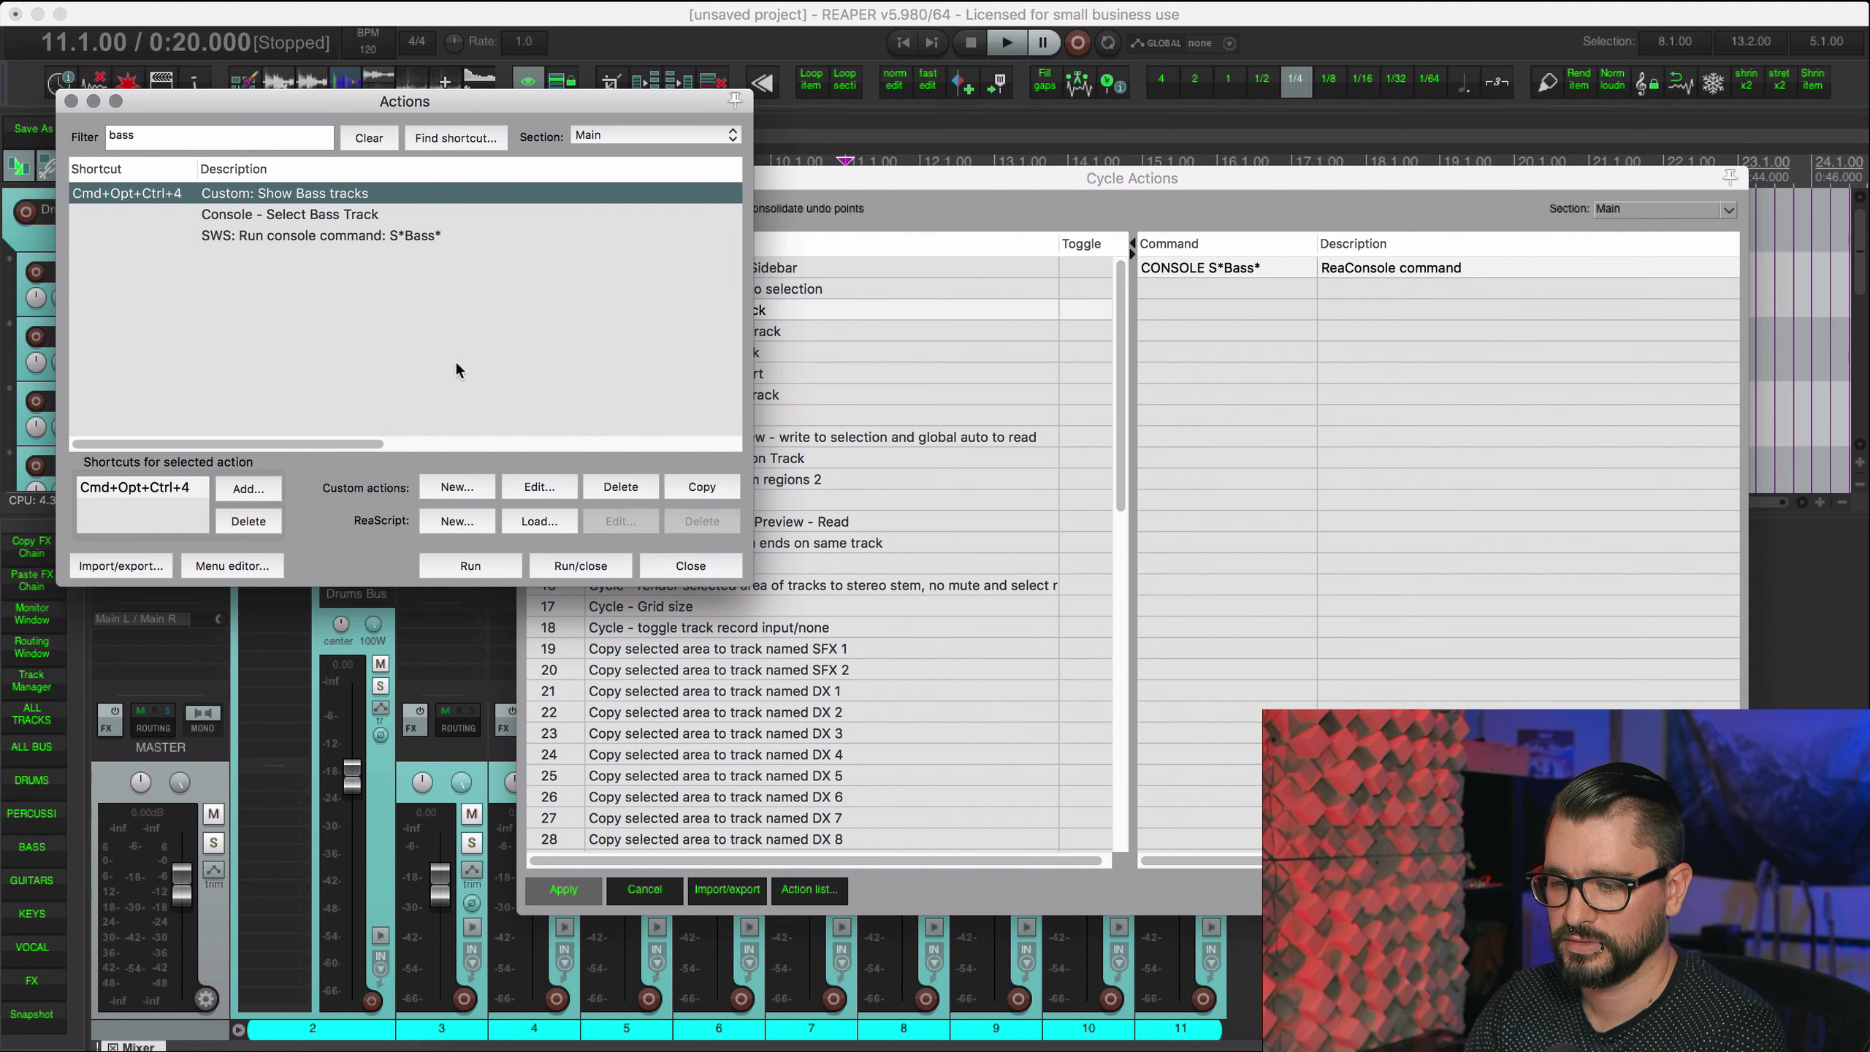
left_click(539, 487)
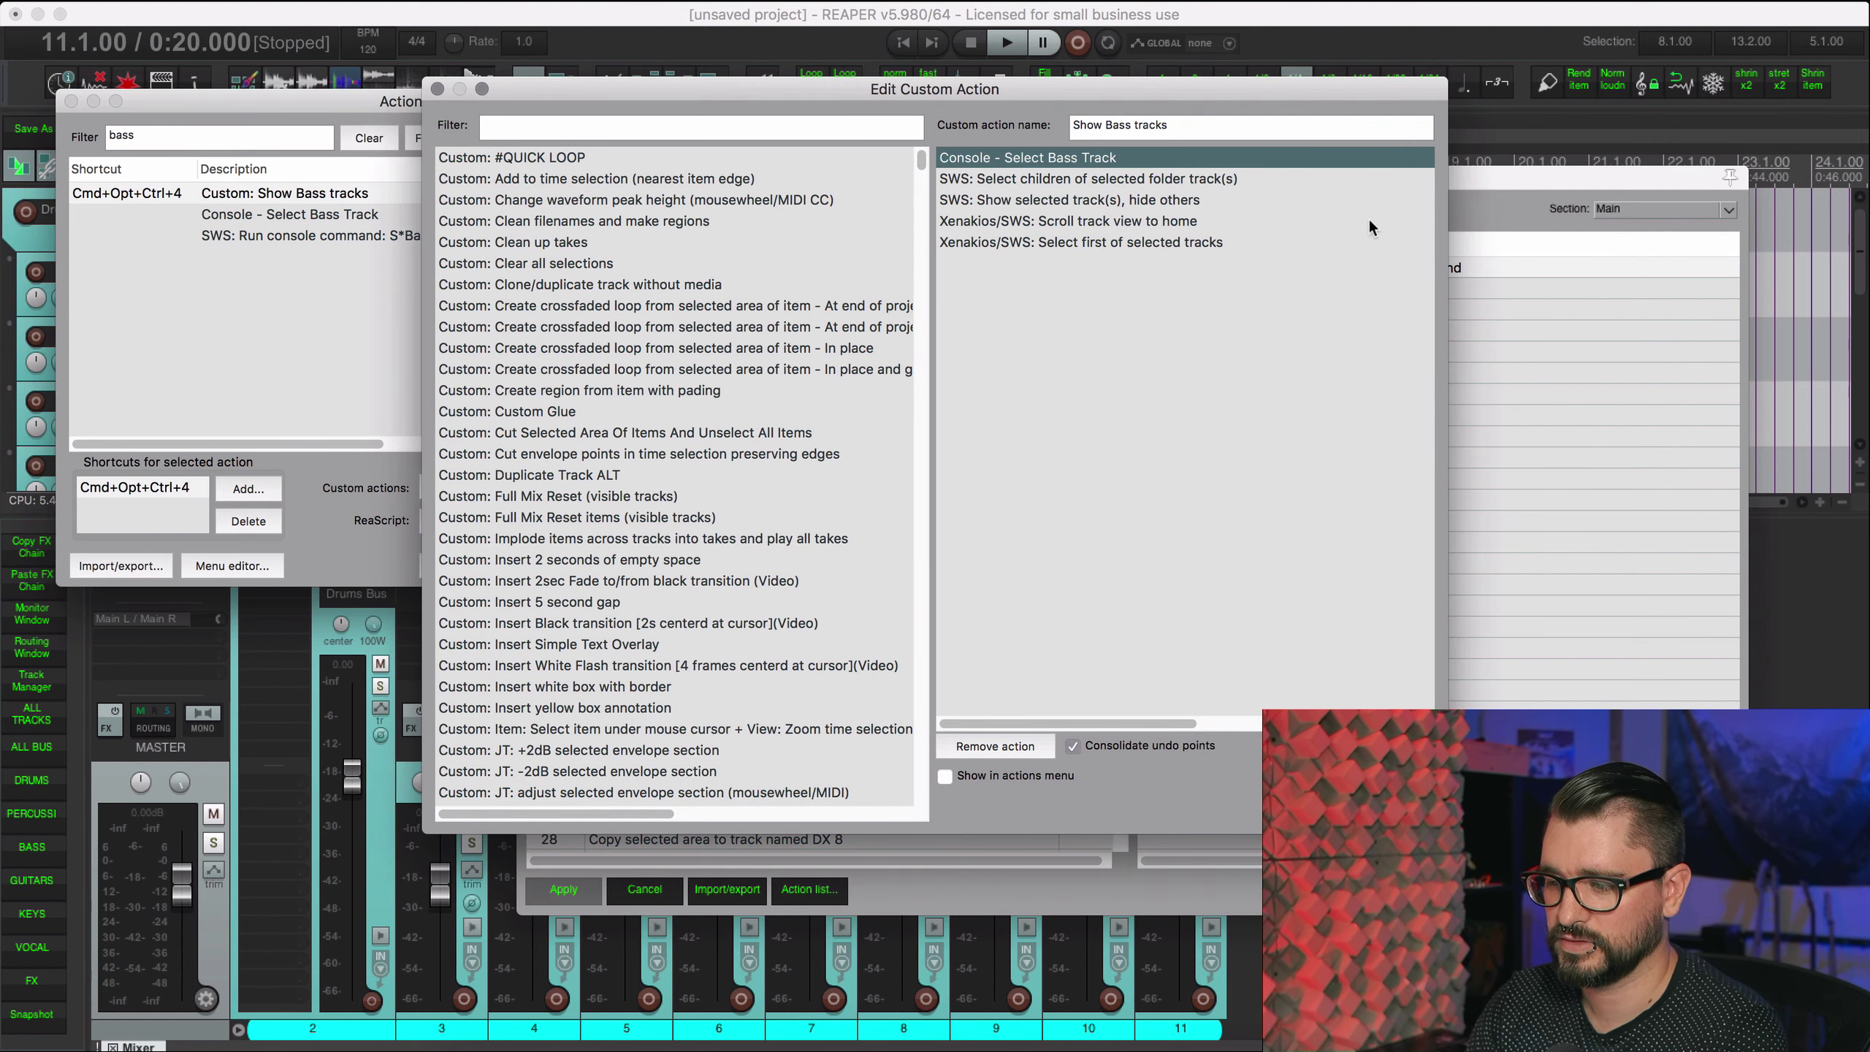
key("Down")
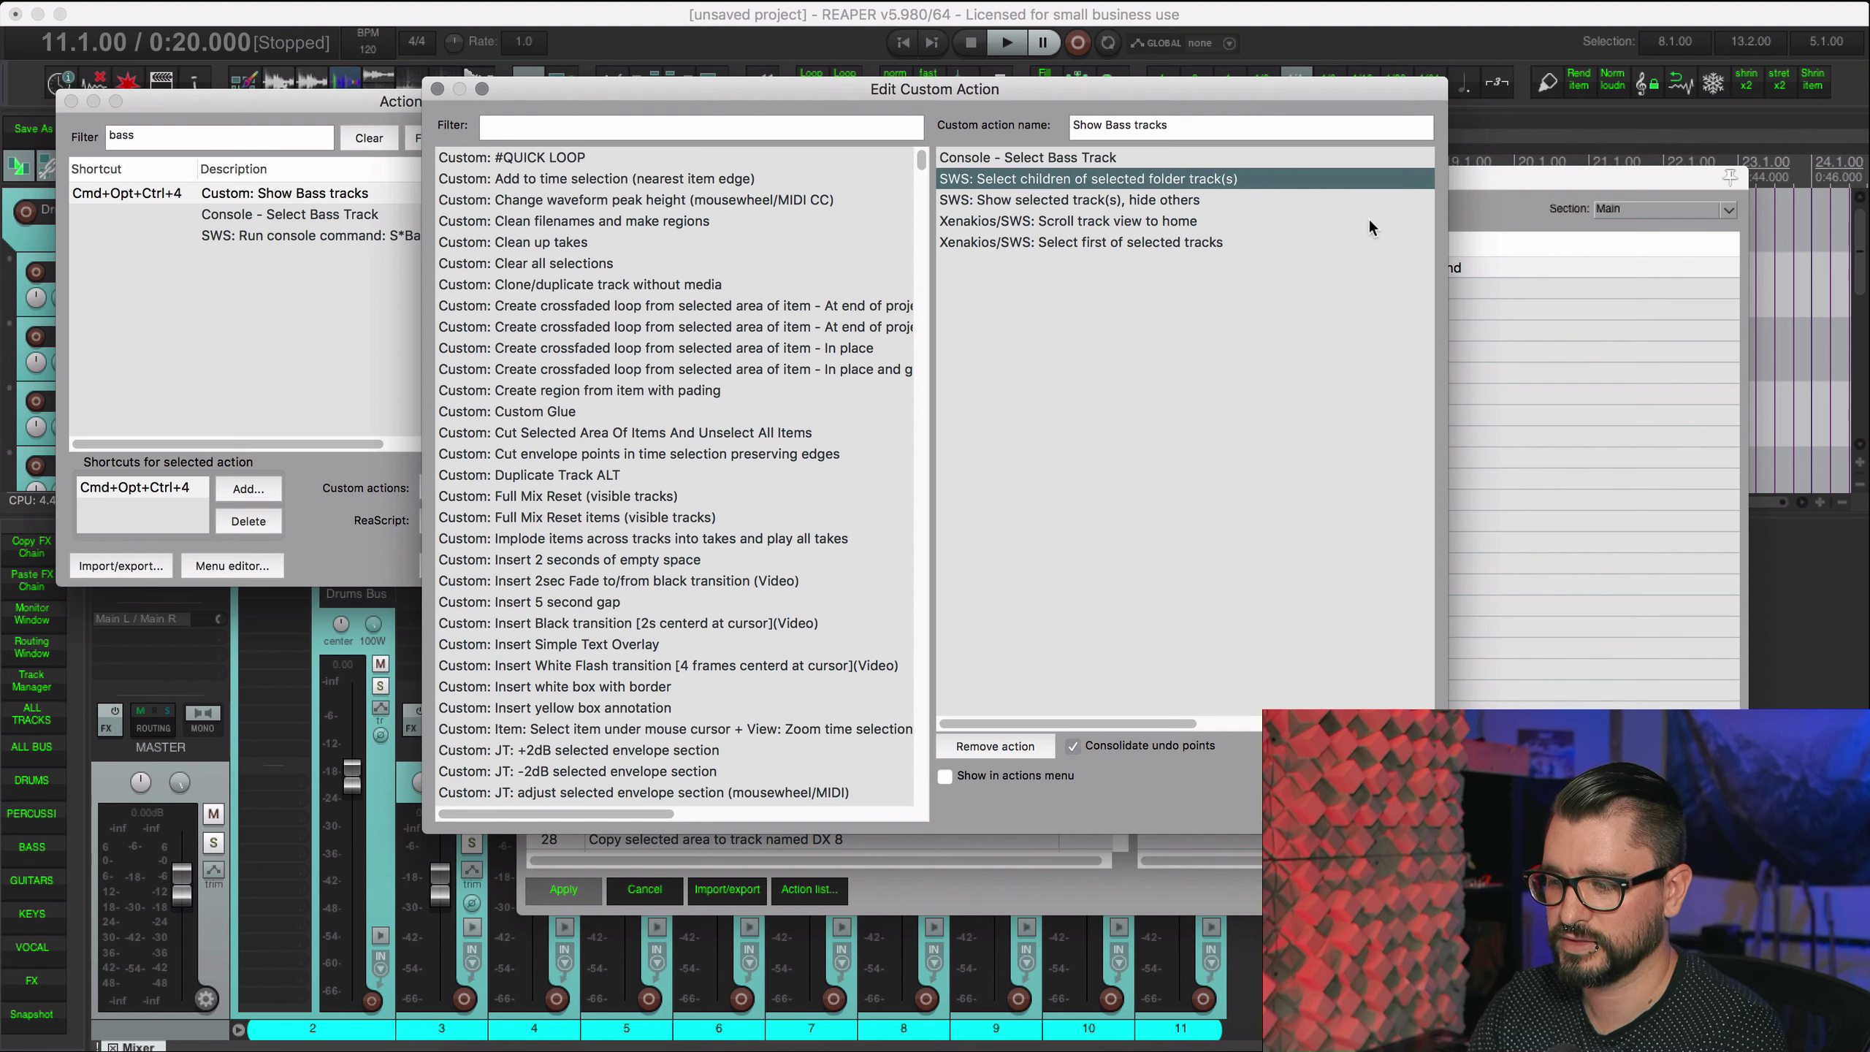
key("Down")
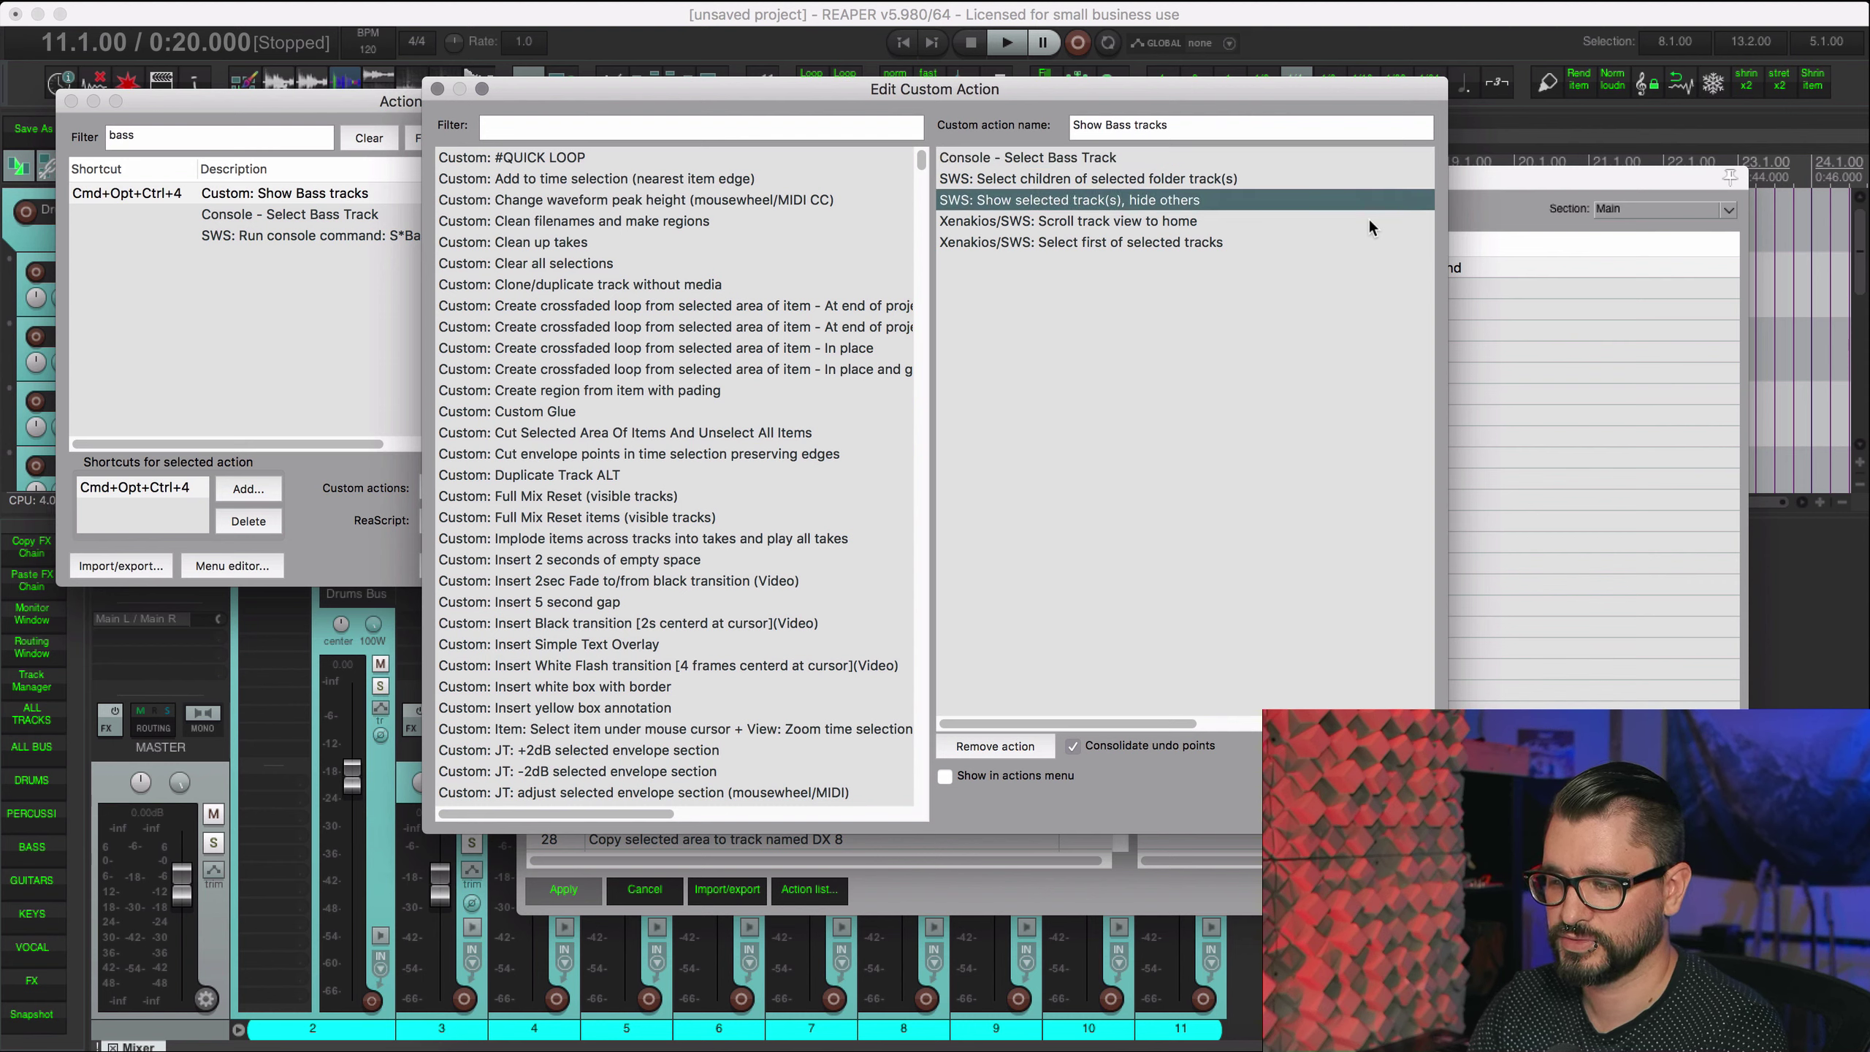
key("Down")
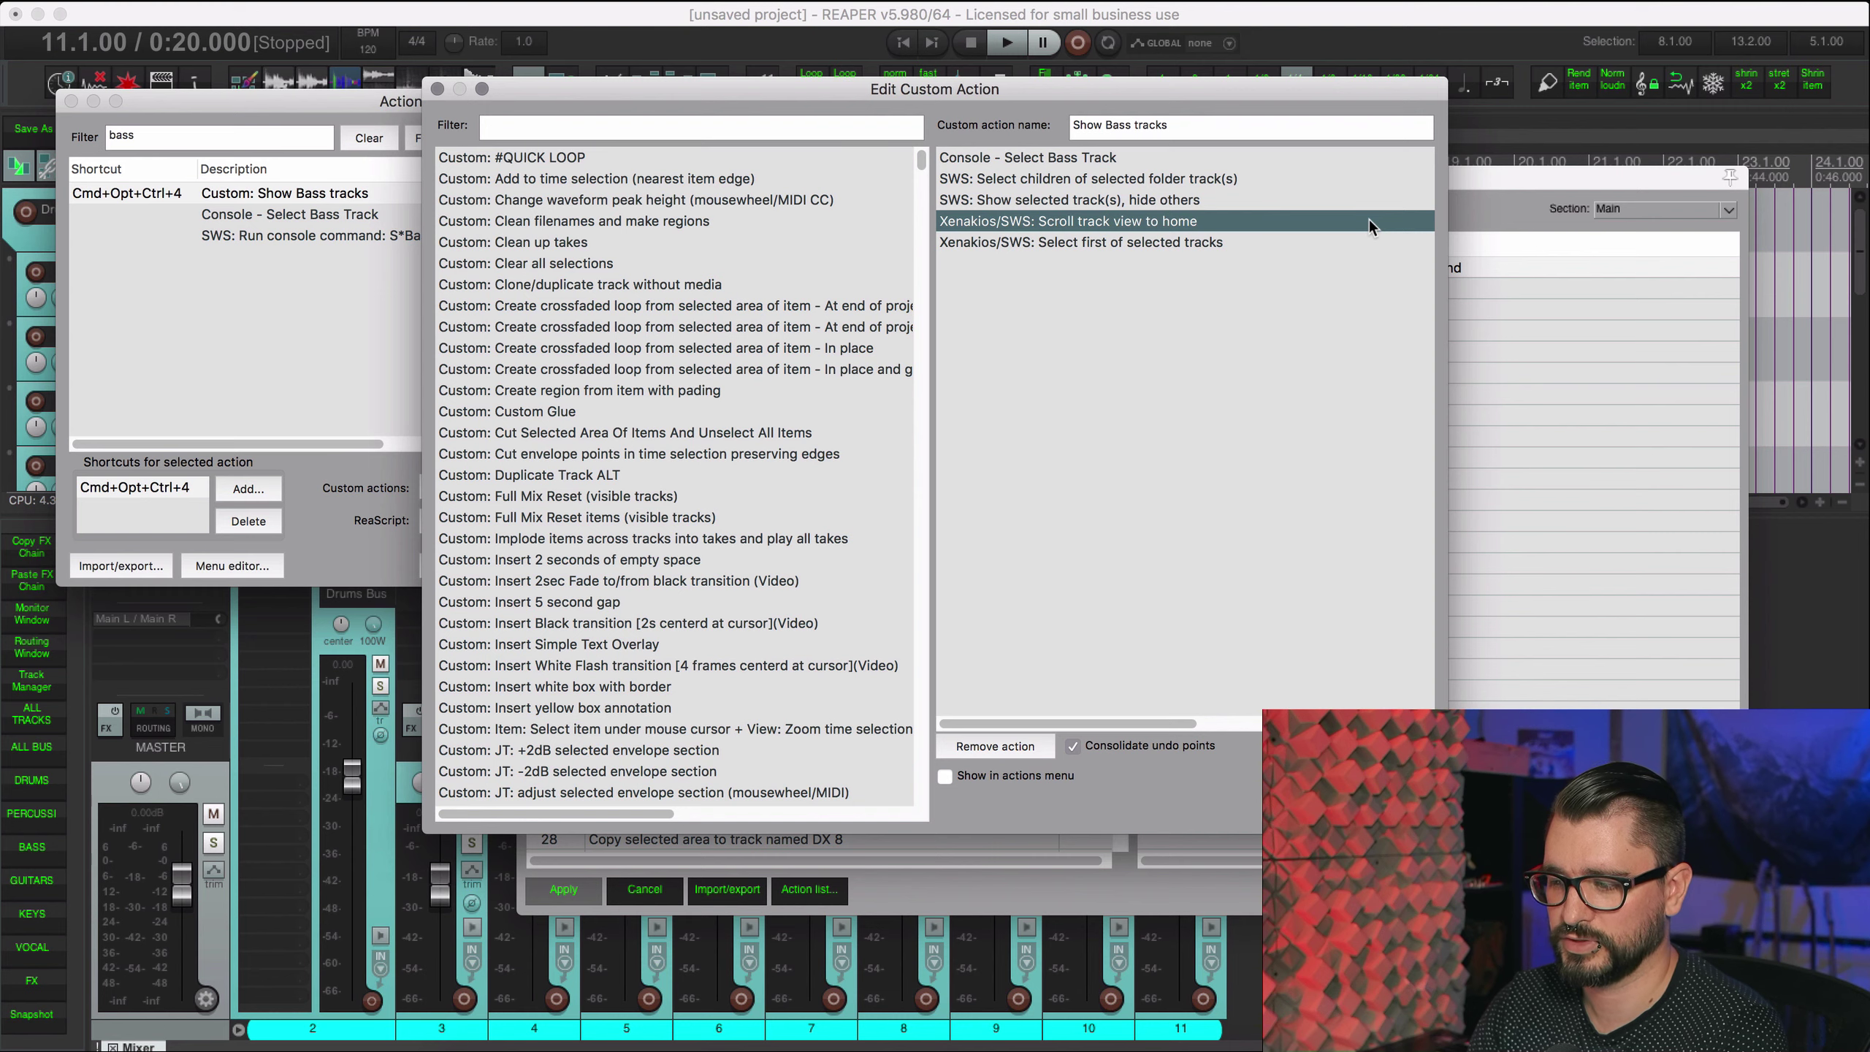
key("Down")
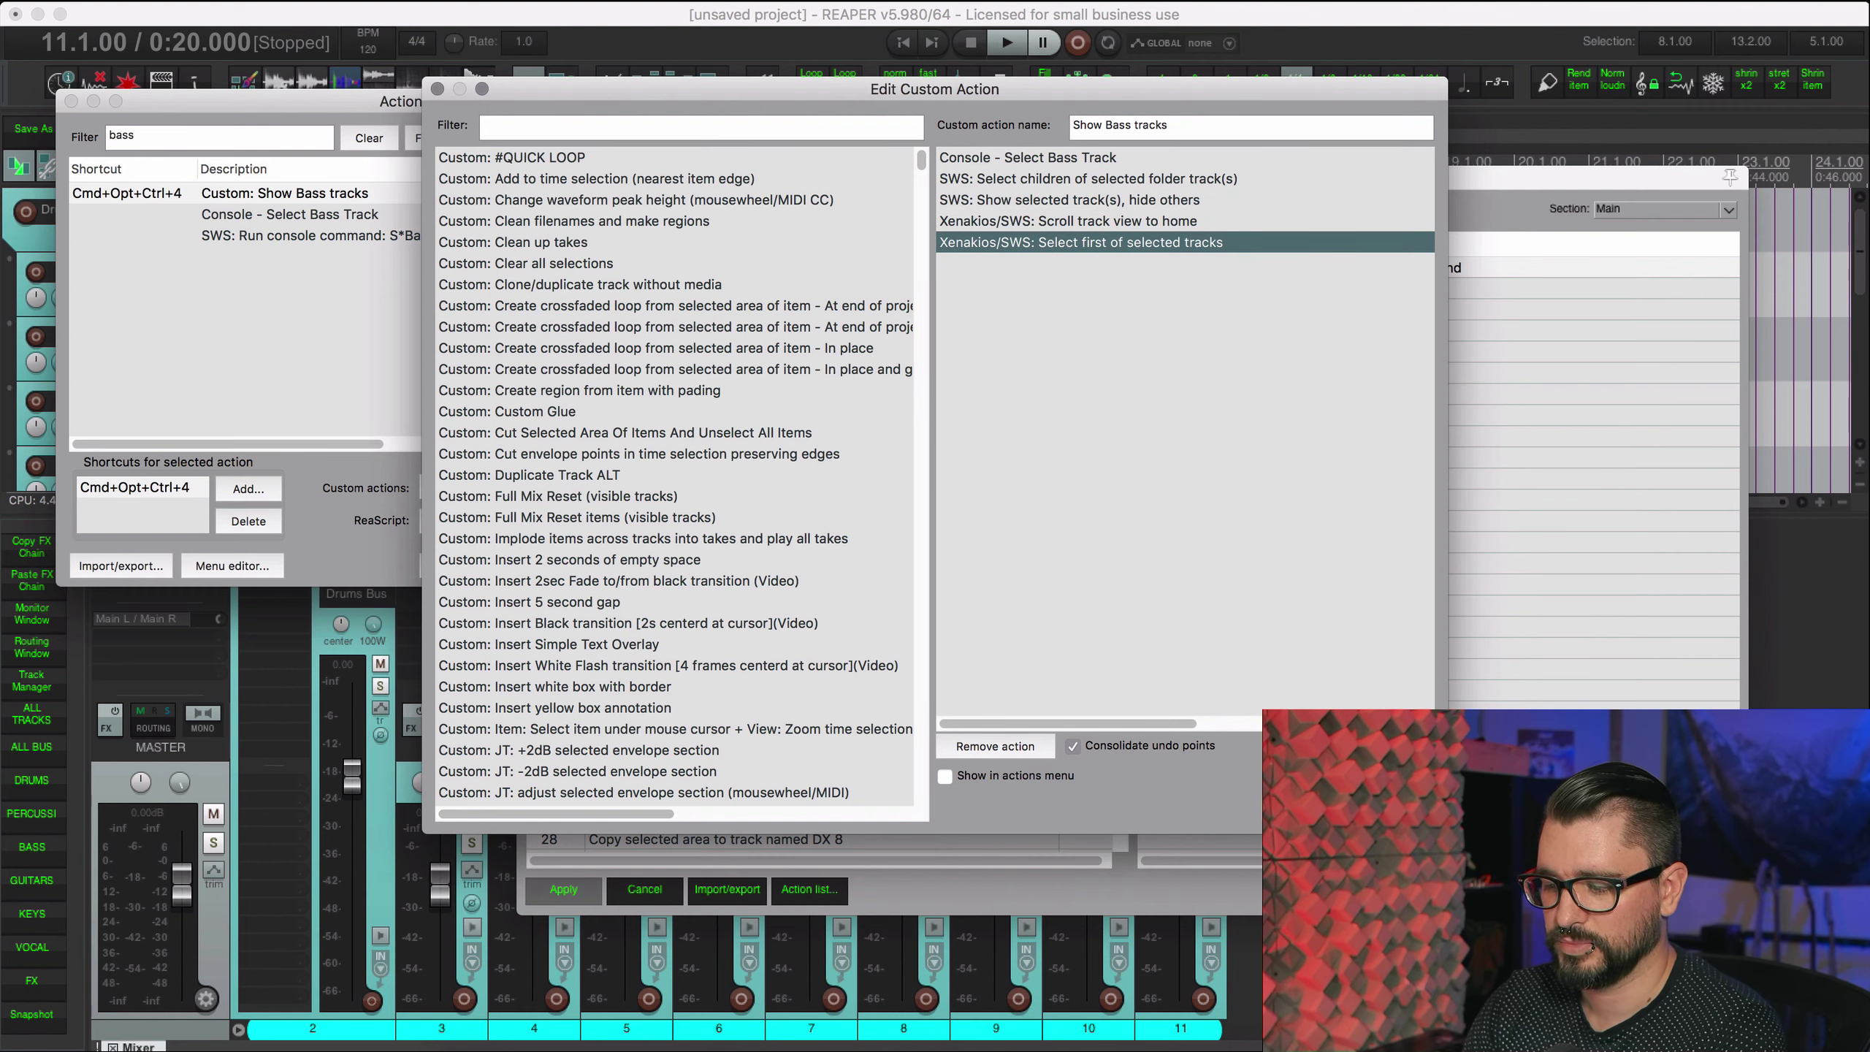
key("Escape")
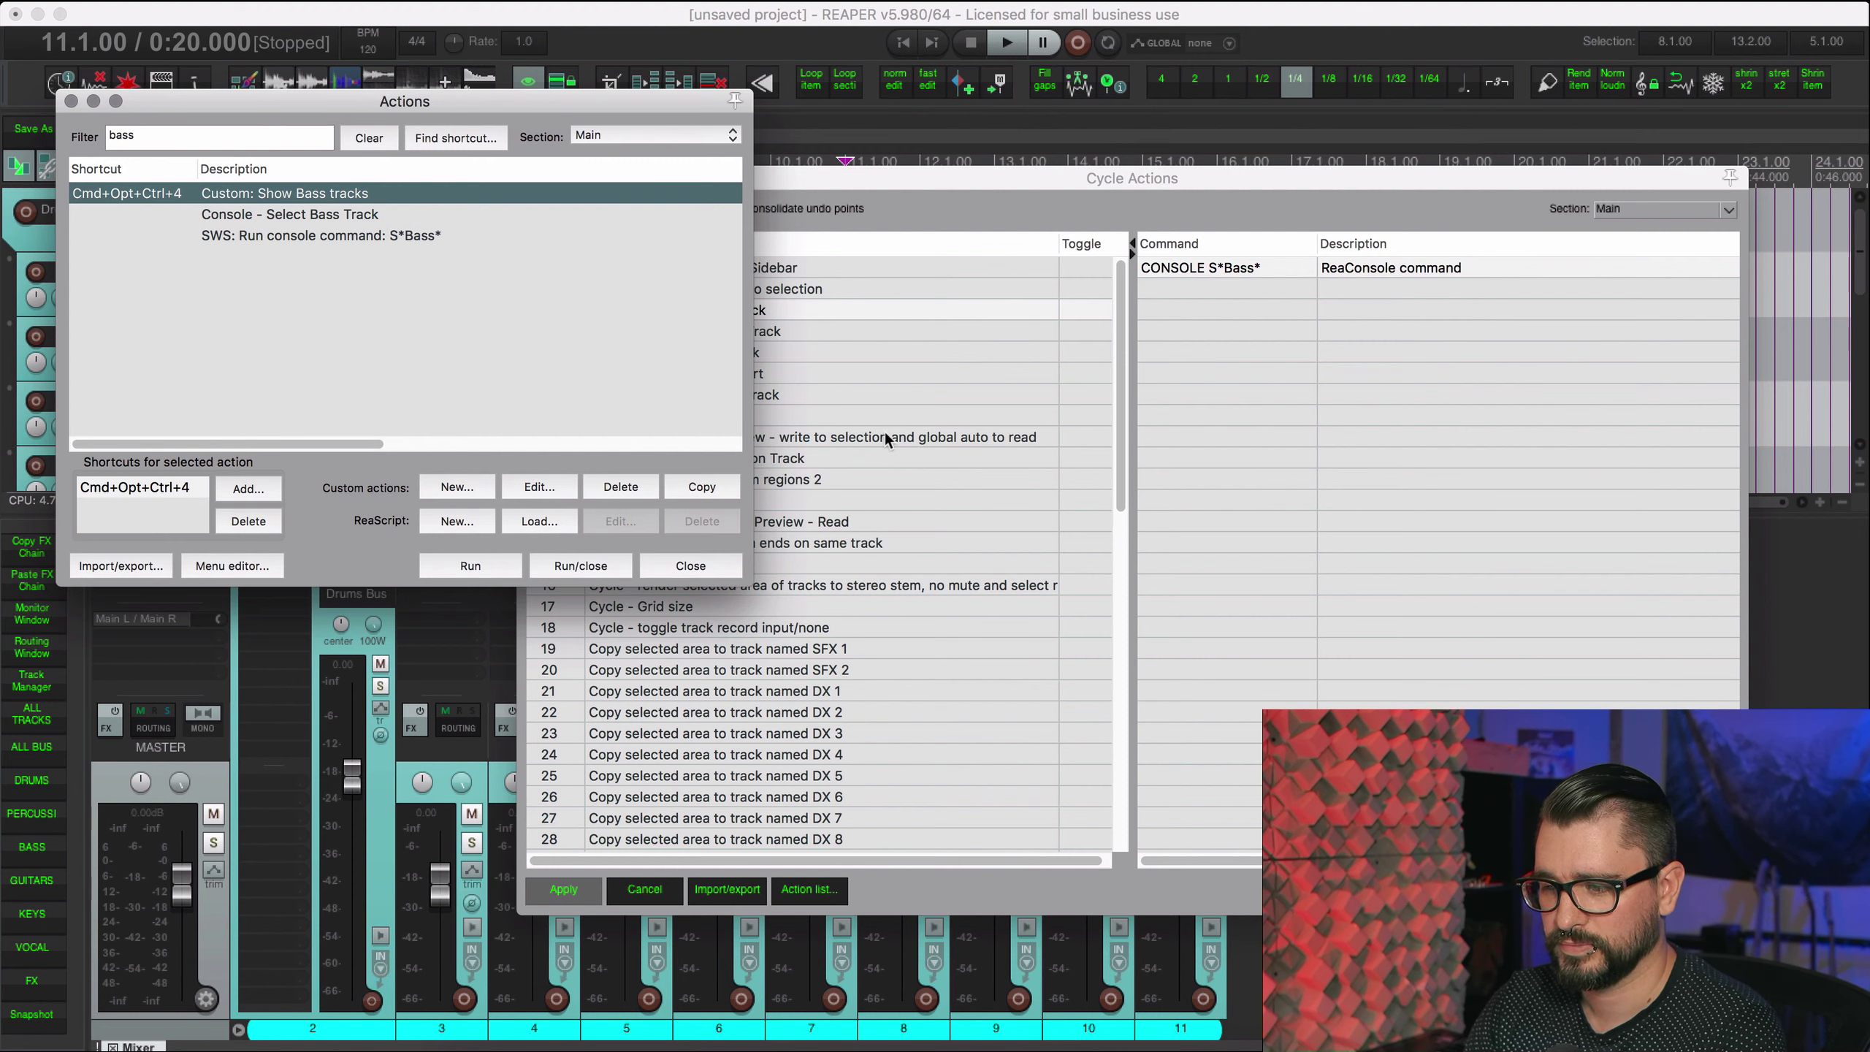
Step: Filter actions for 'show only' and run the Lokasenna Show only specified tracks script
left_click(369, 138)
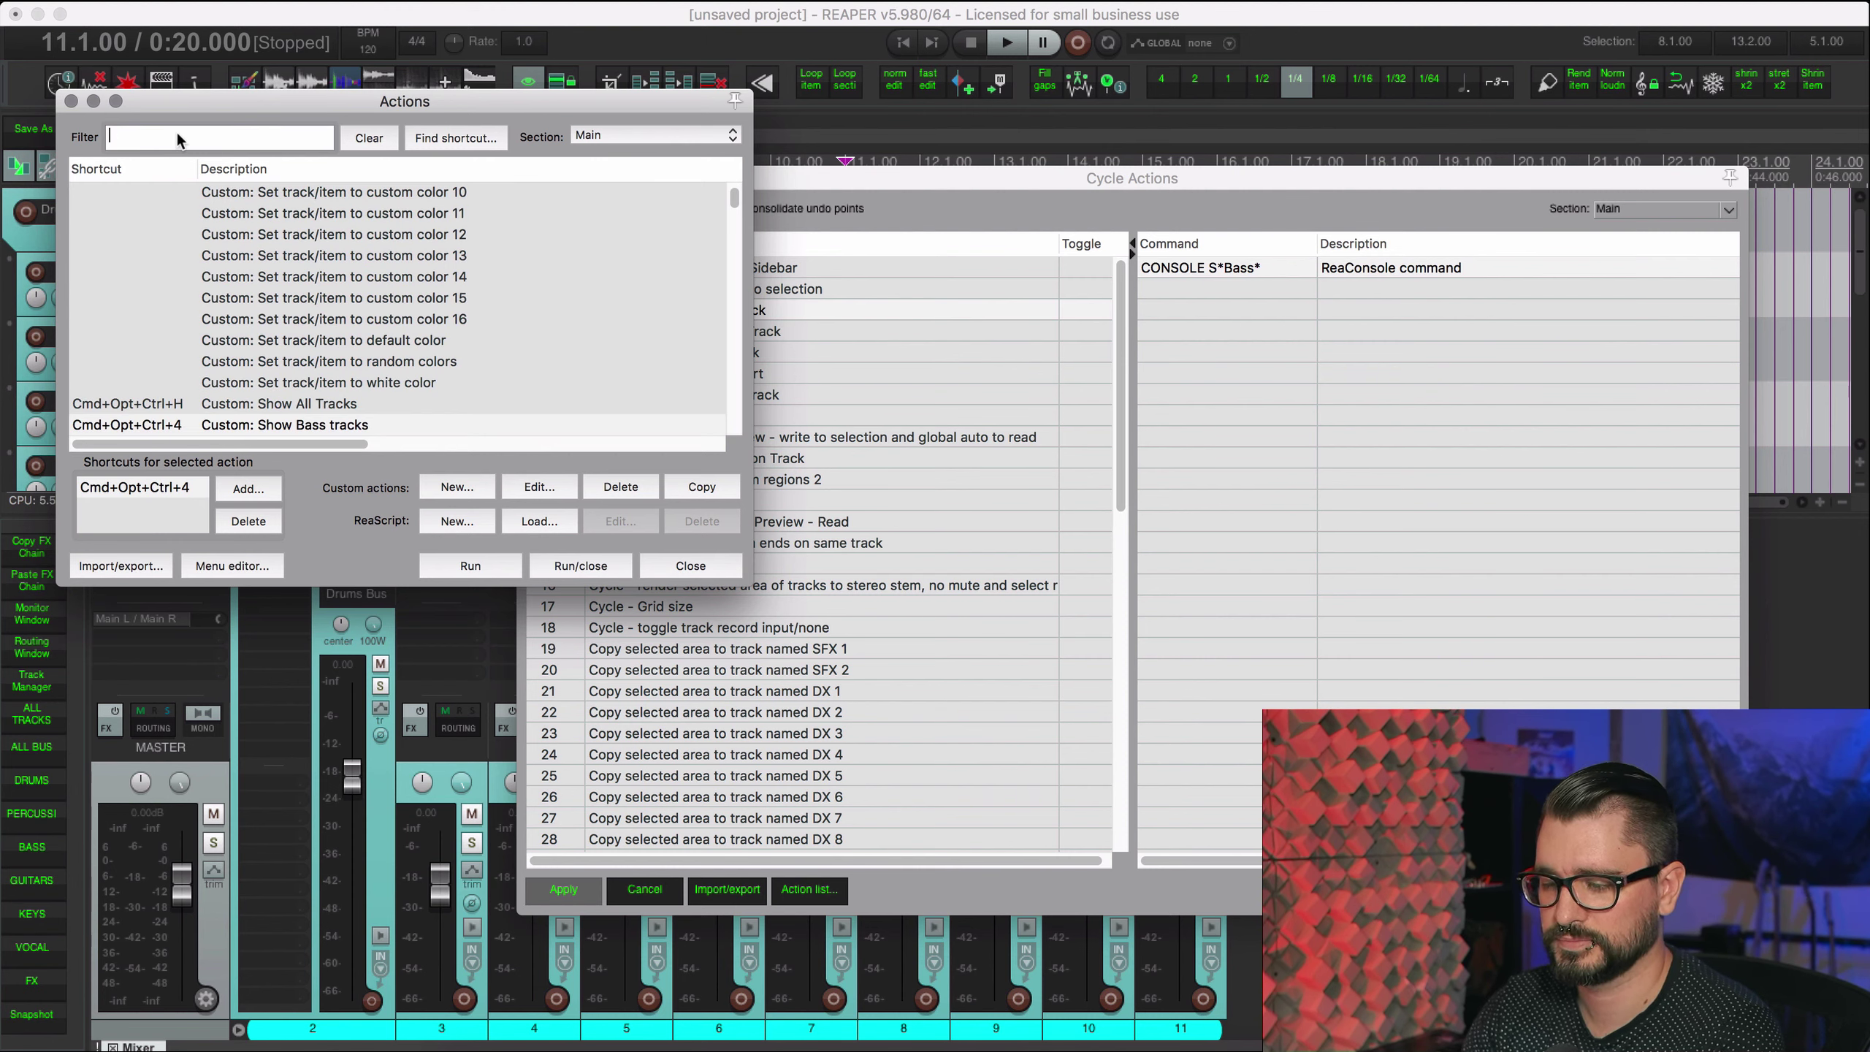
type("show only")
left_click(454, 278)
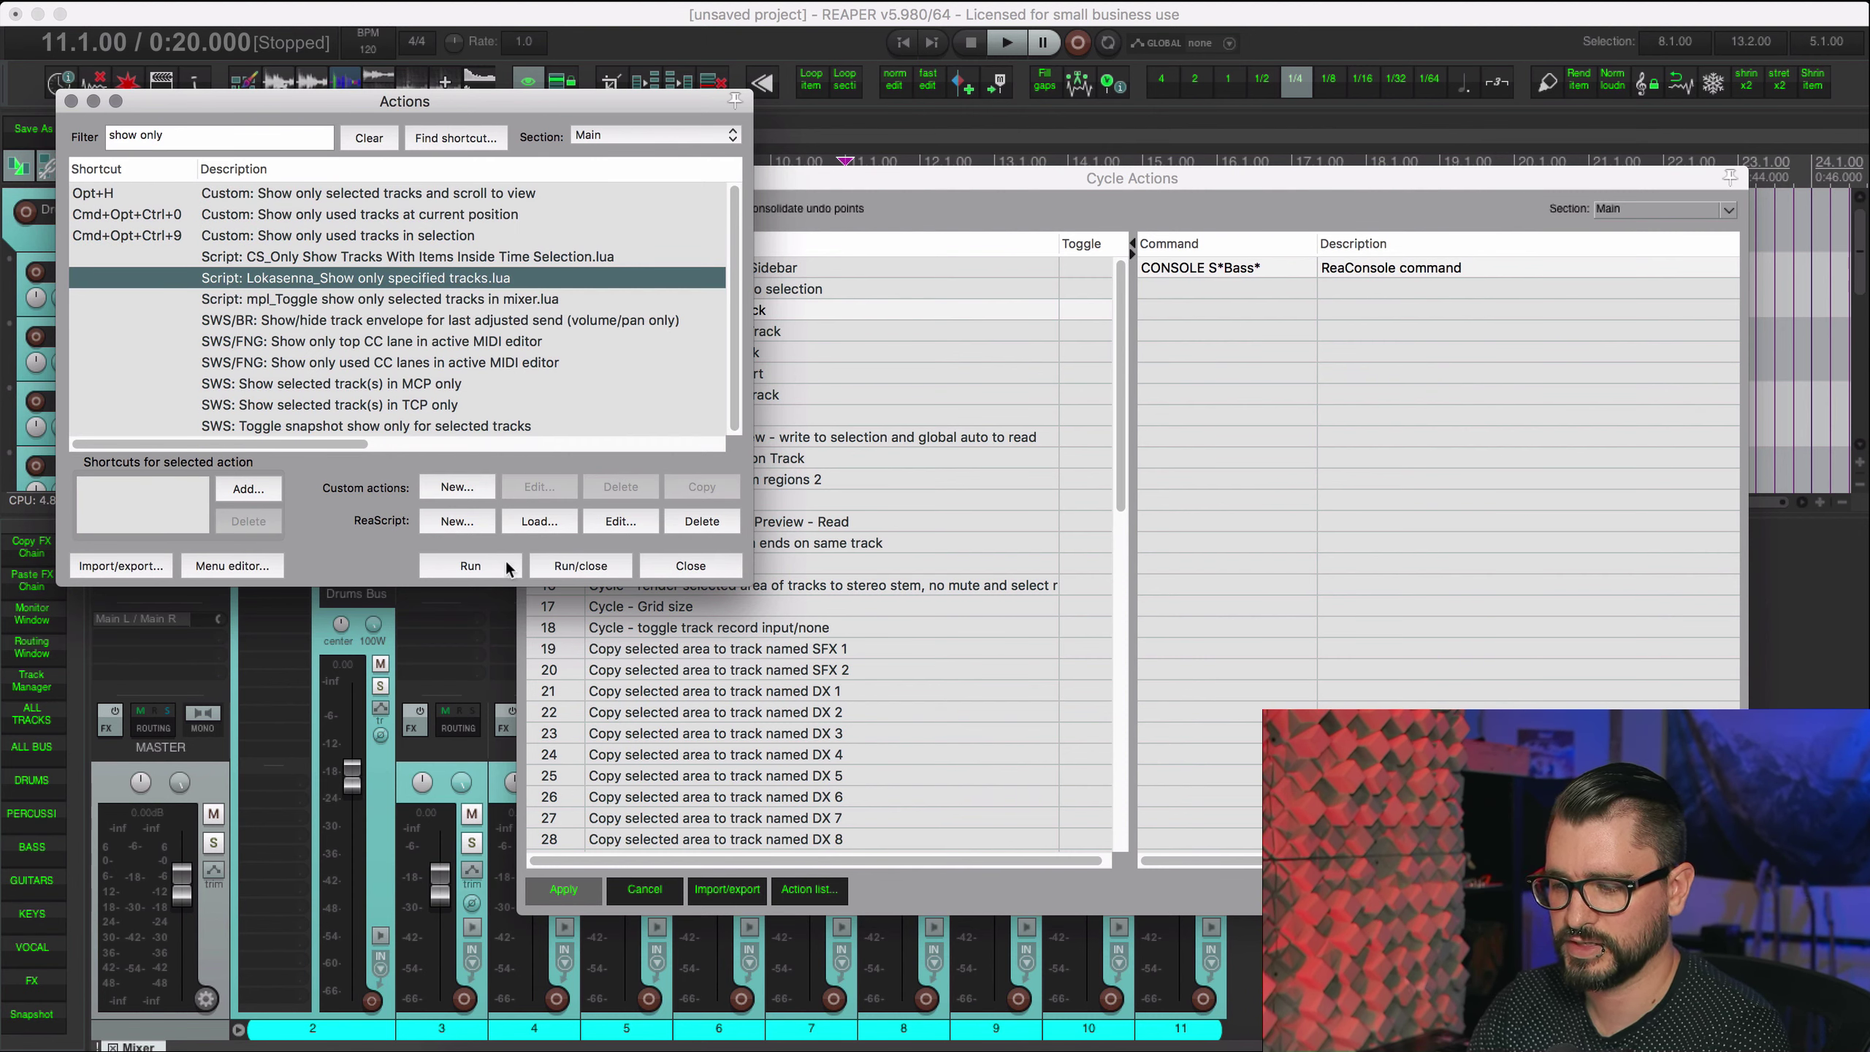
left_click(471, 566)
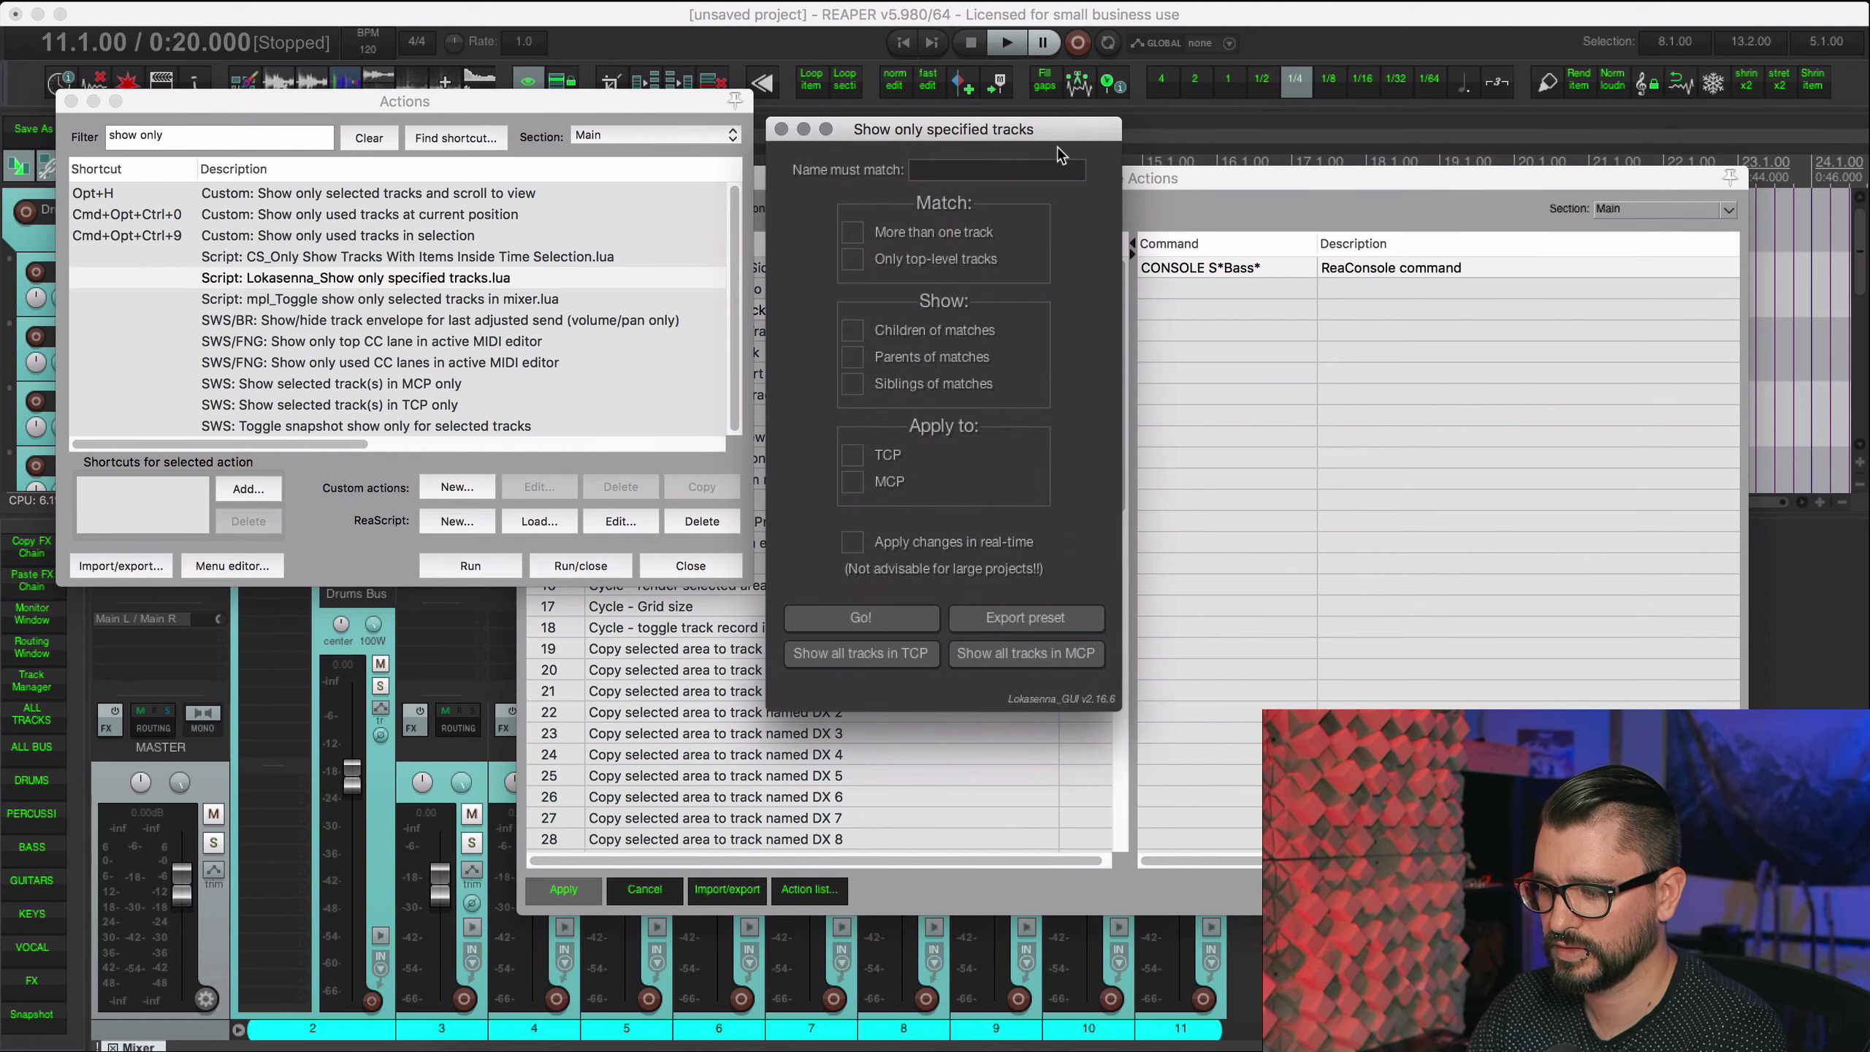
Step: Bring the Cycle Actions list forward and browse through the select-track cycle actions
left_click(1237, 186)
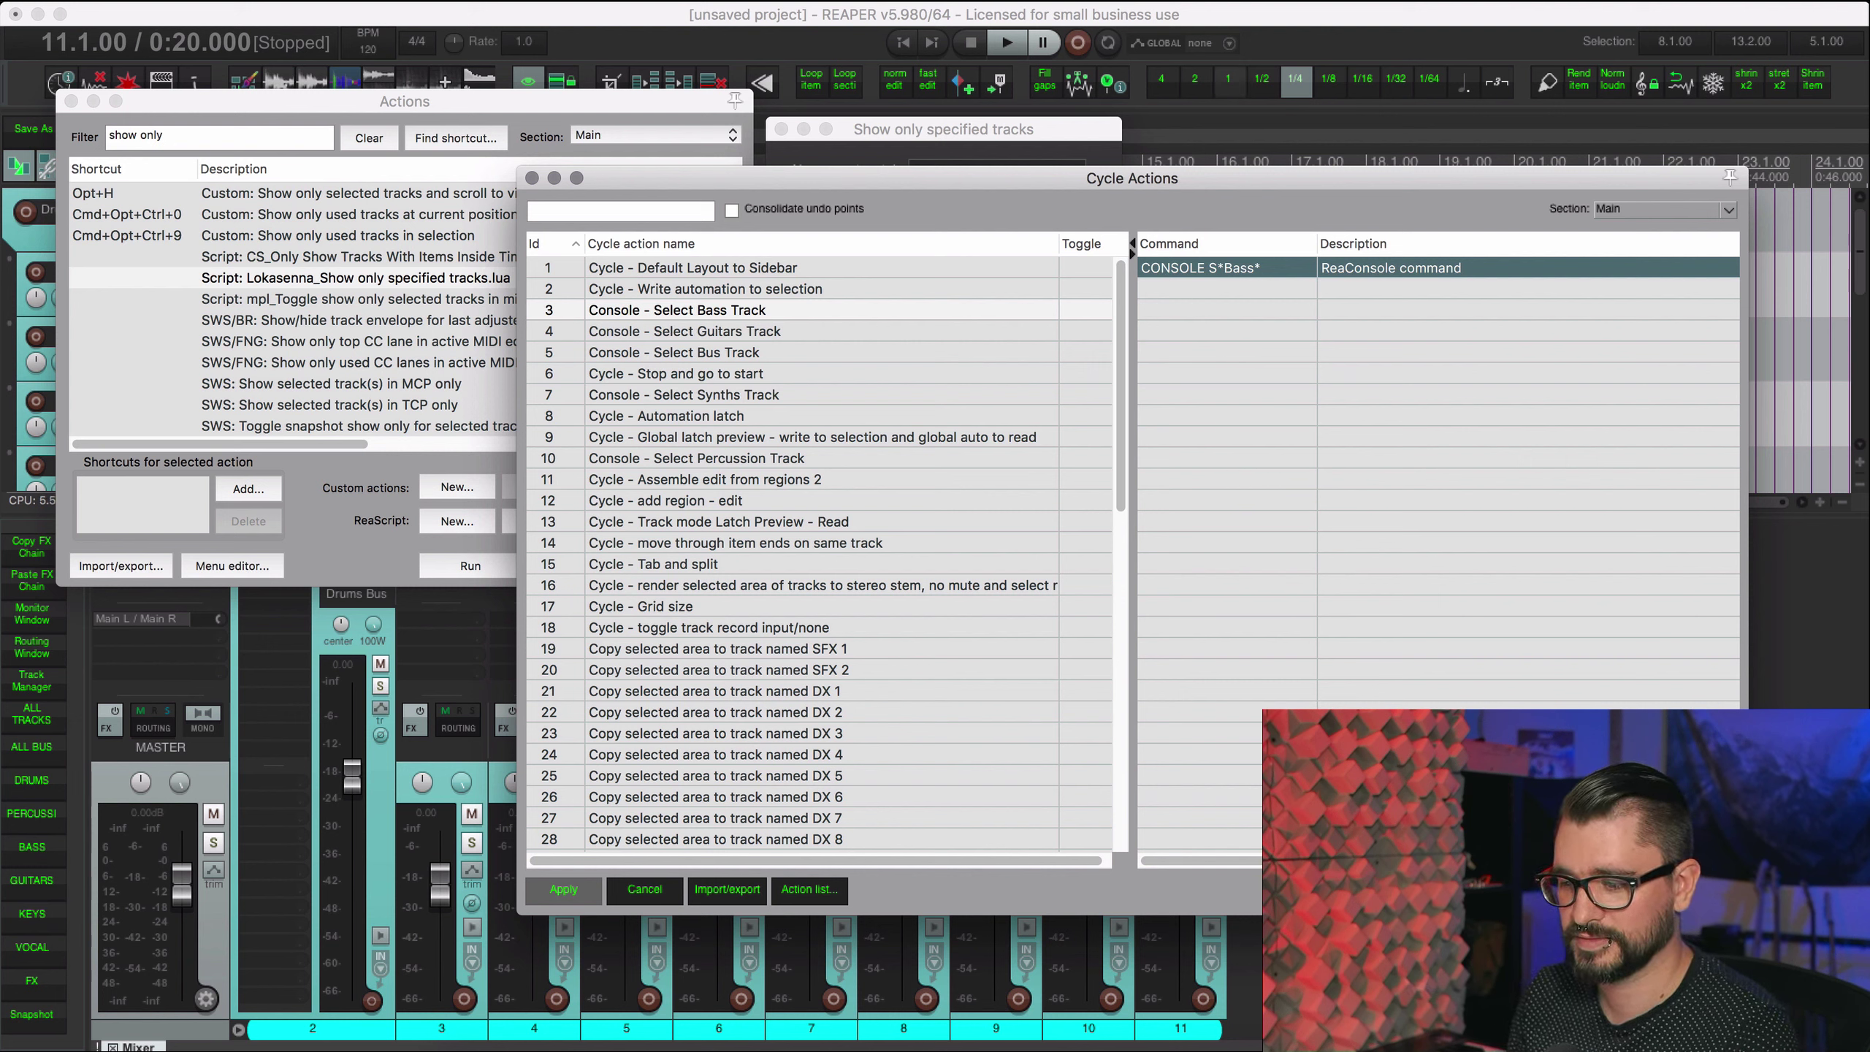
left_click(751, 353, "shift")
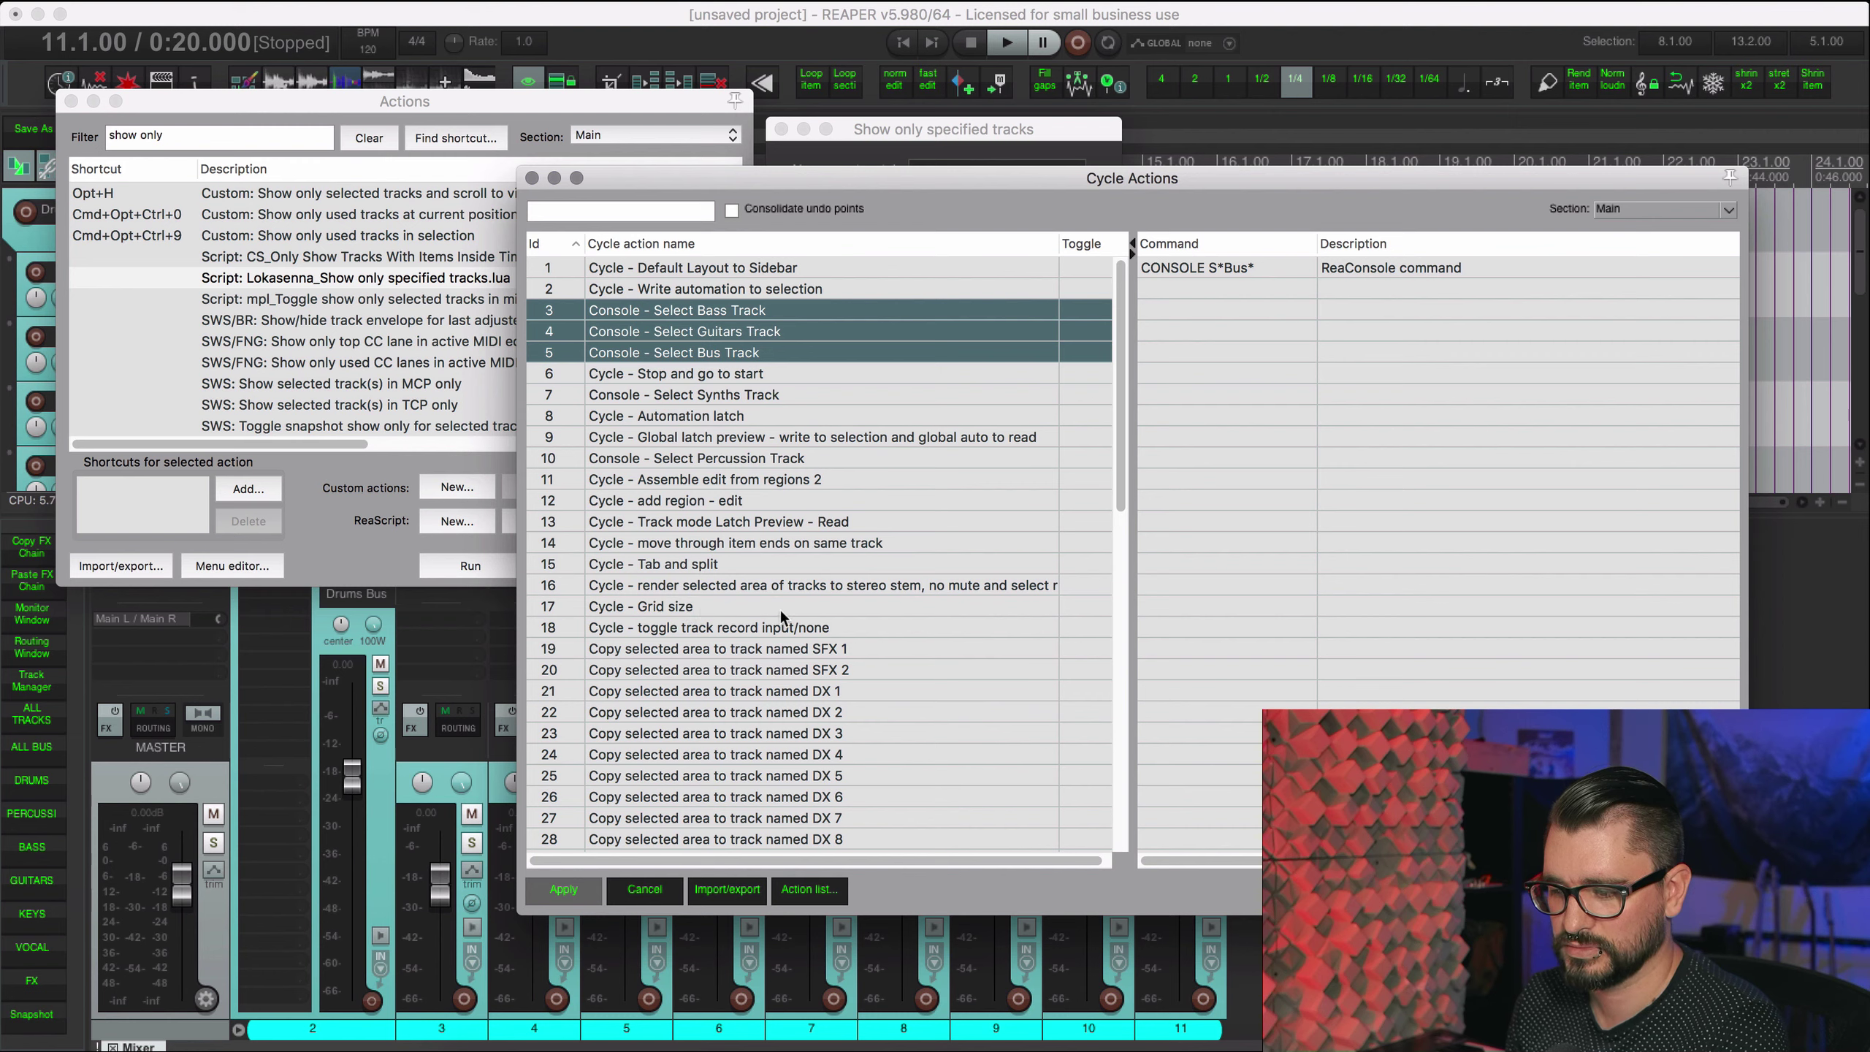
left_click(707, 395, "super")
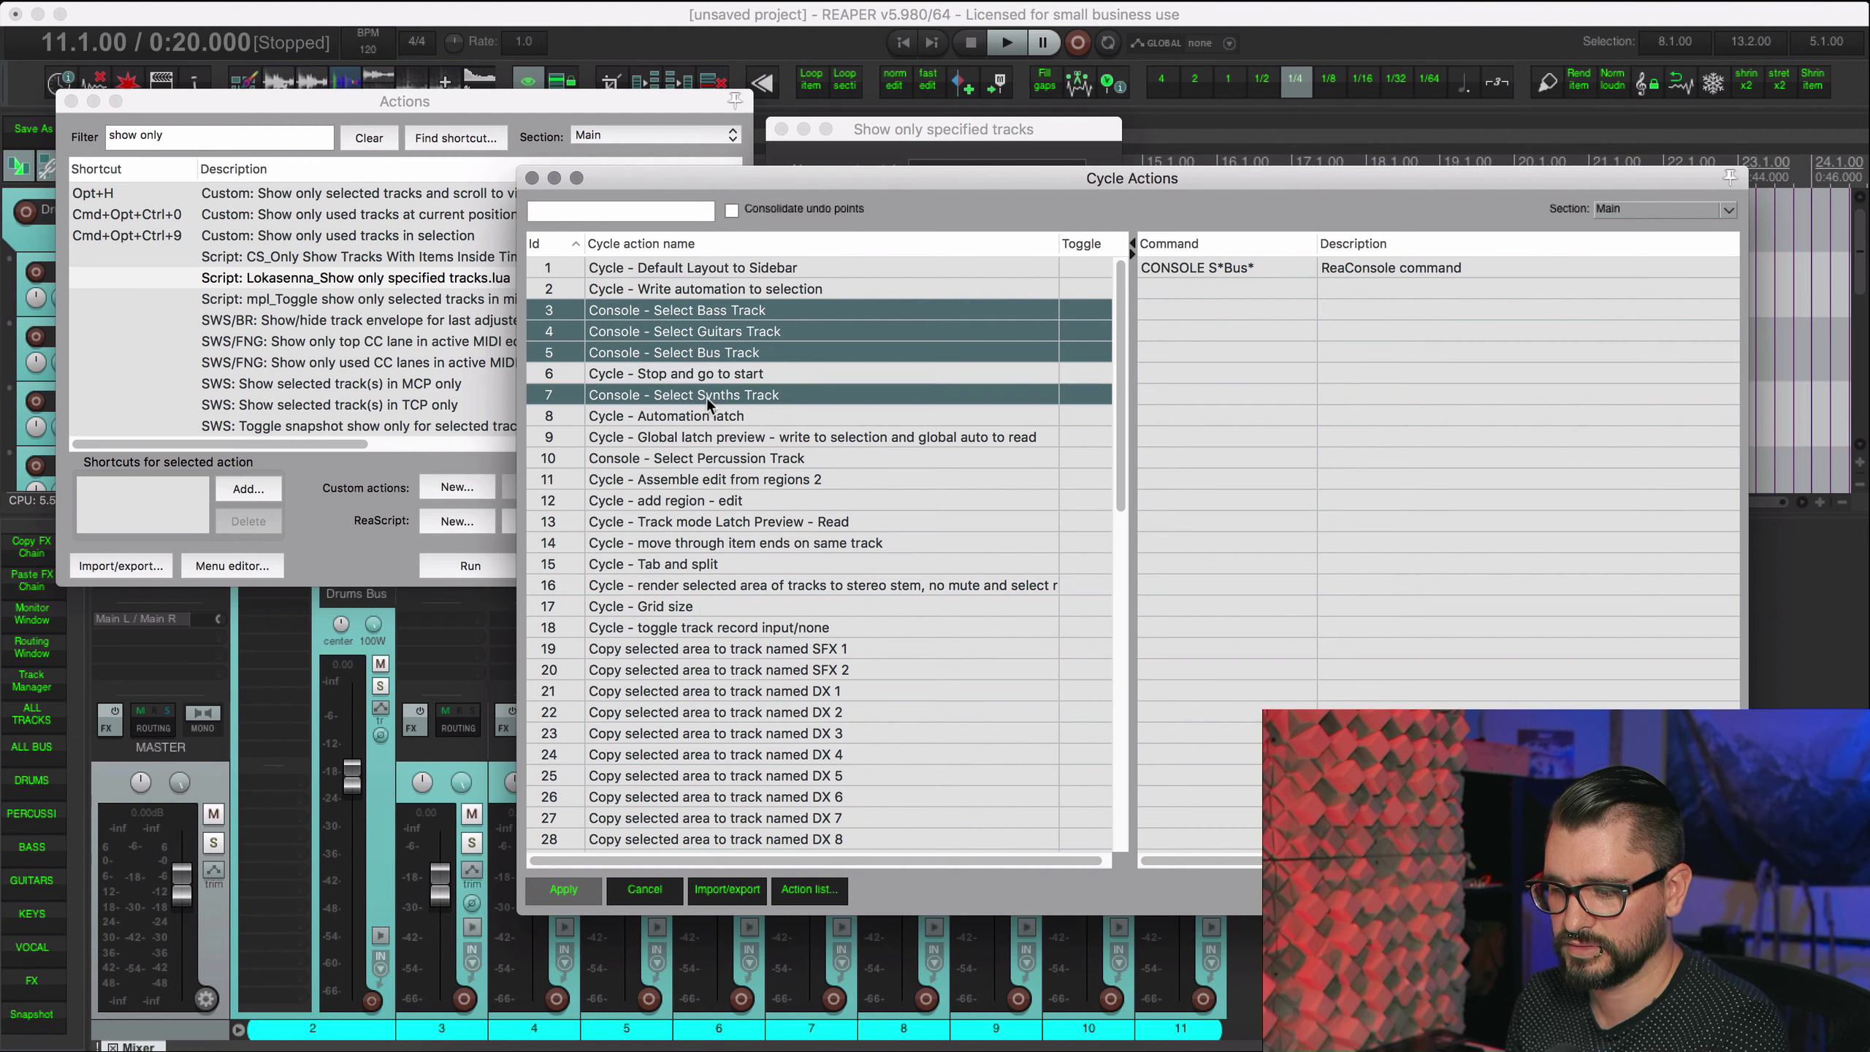
scroll(815, 630, "down", 10)
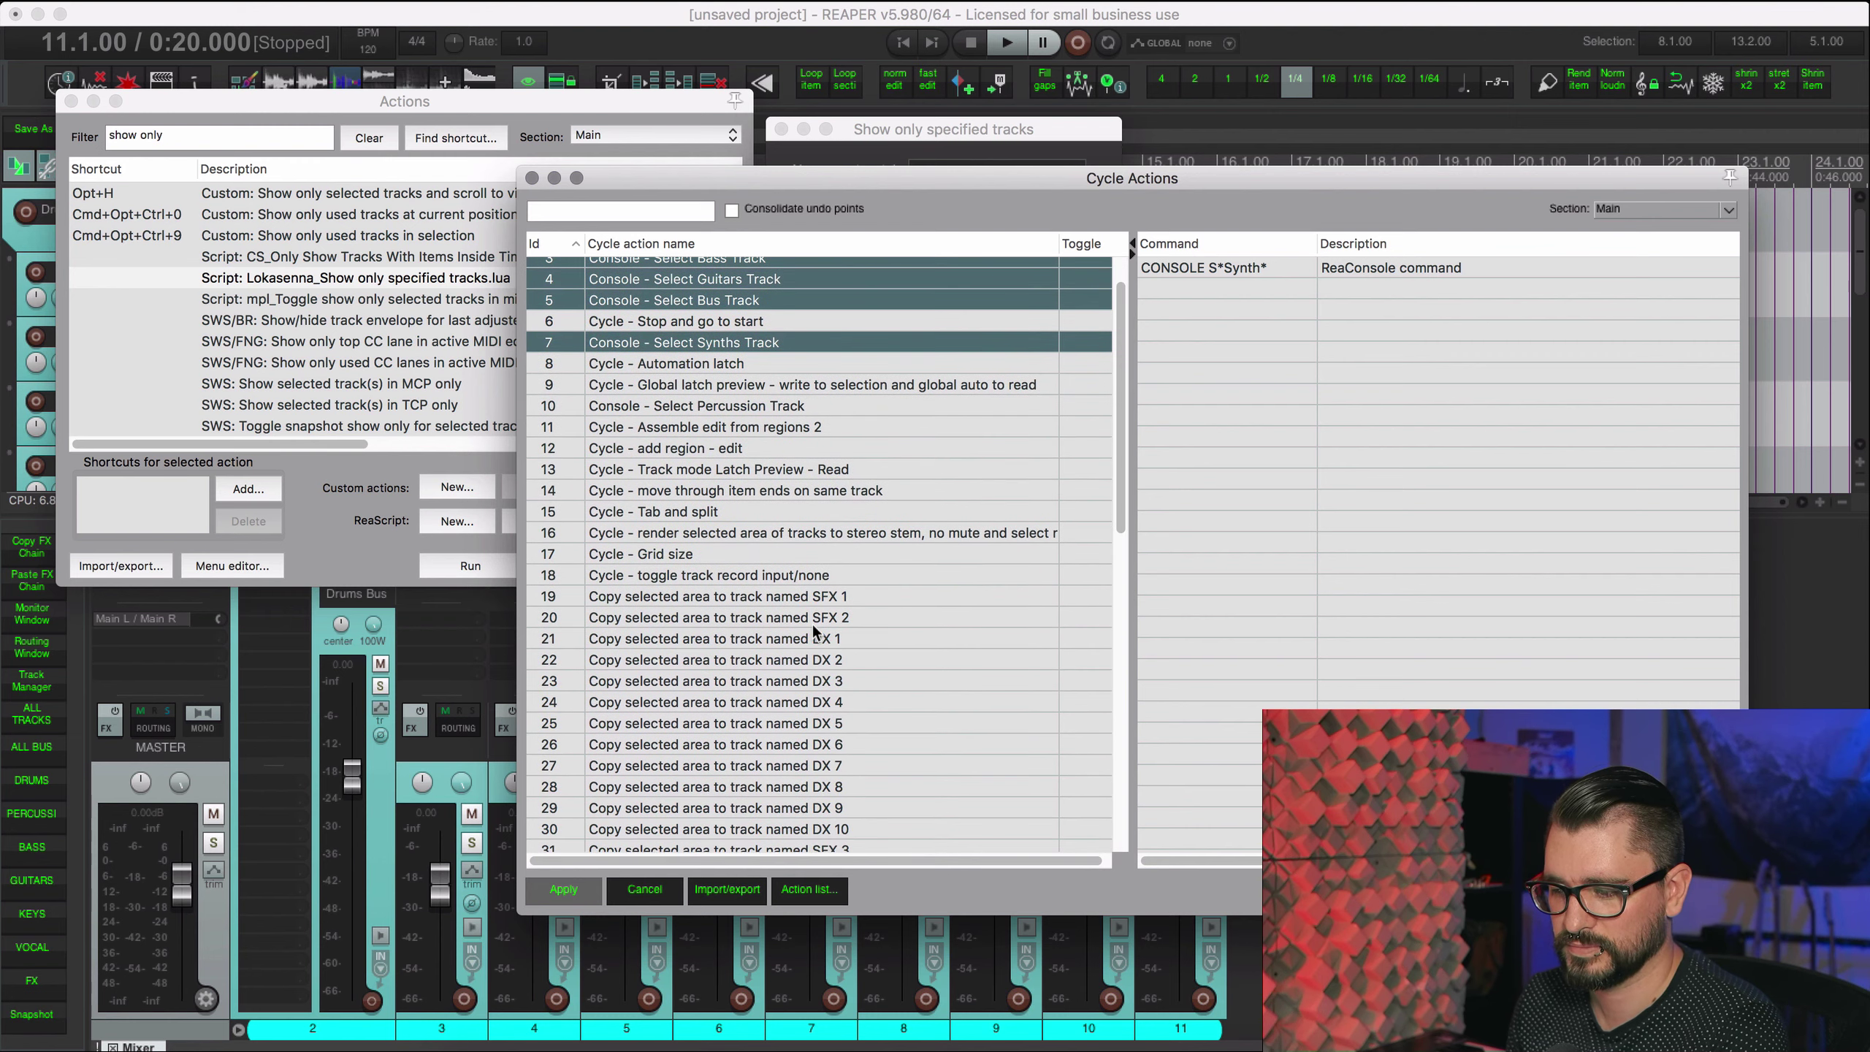
scroll(788, 398, "up", 2)
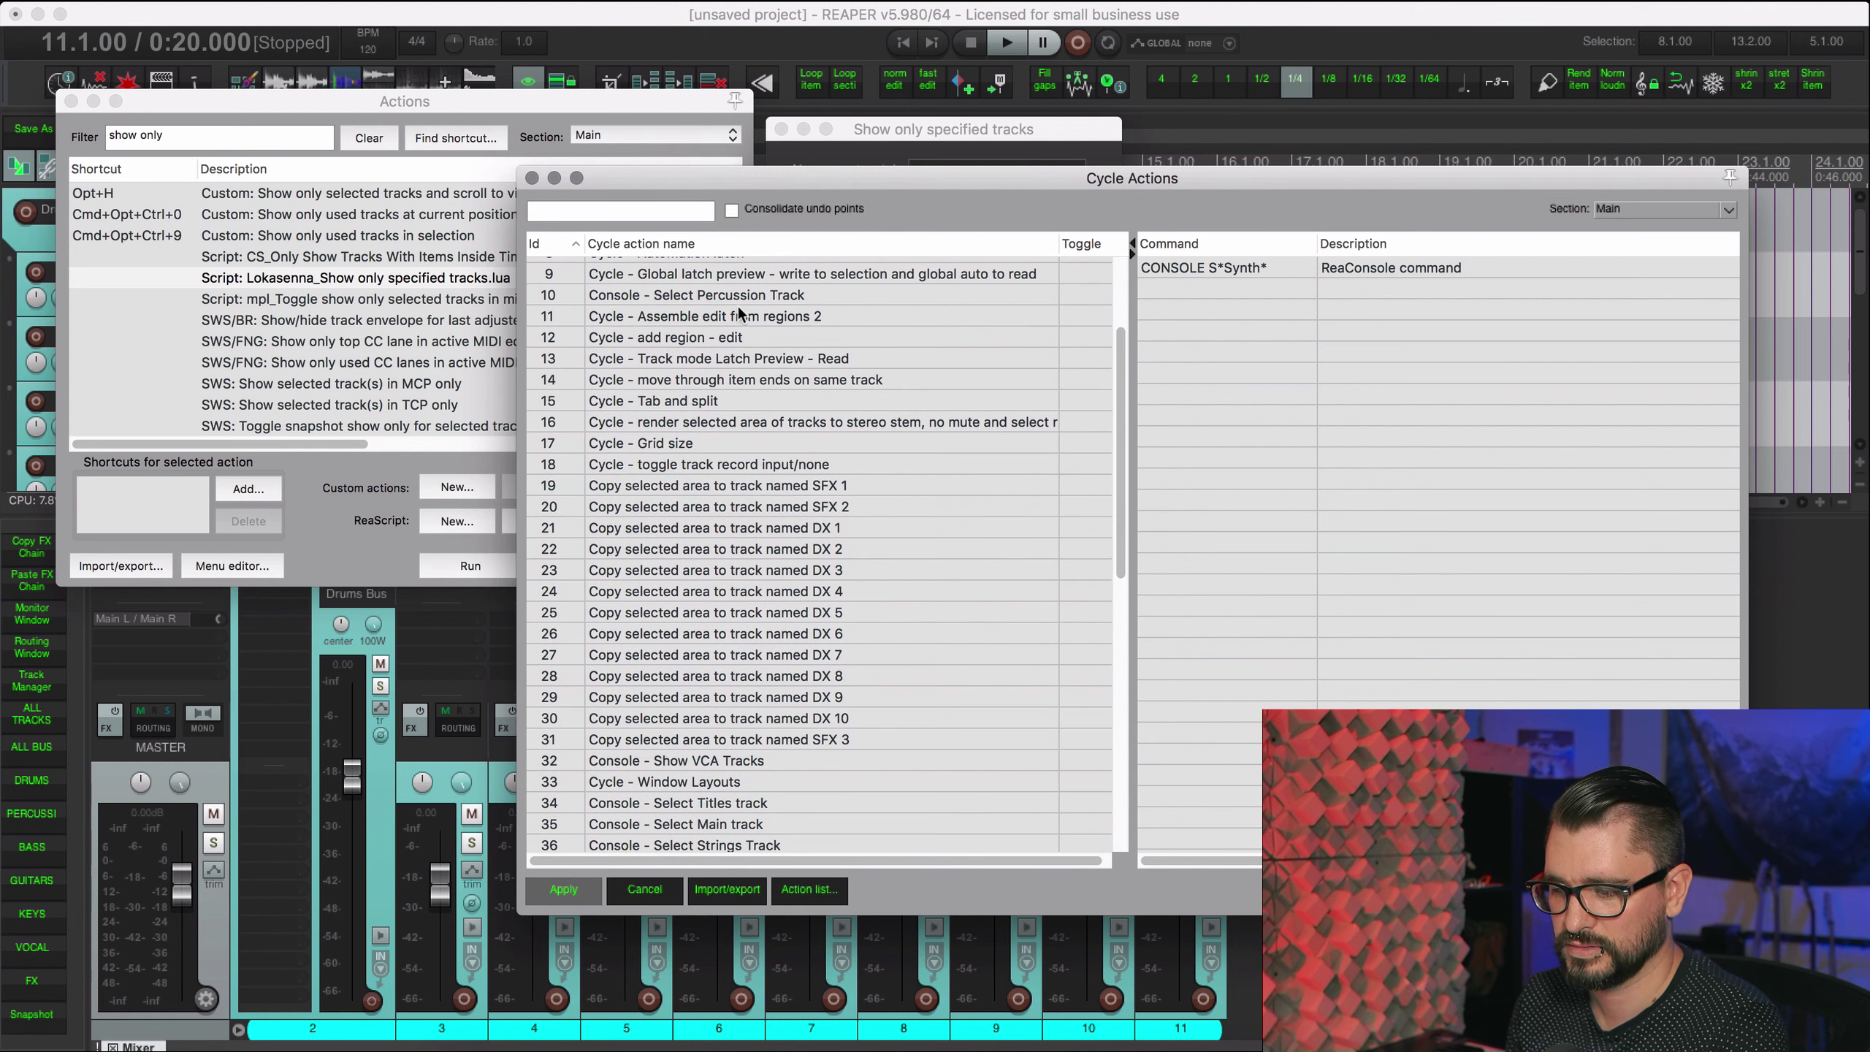
left_click(737, 296)
scroll(807, 486, "down", 6)
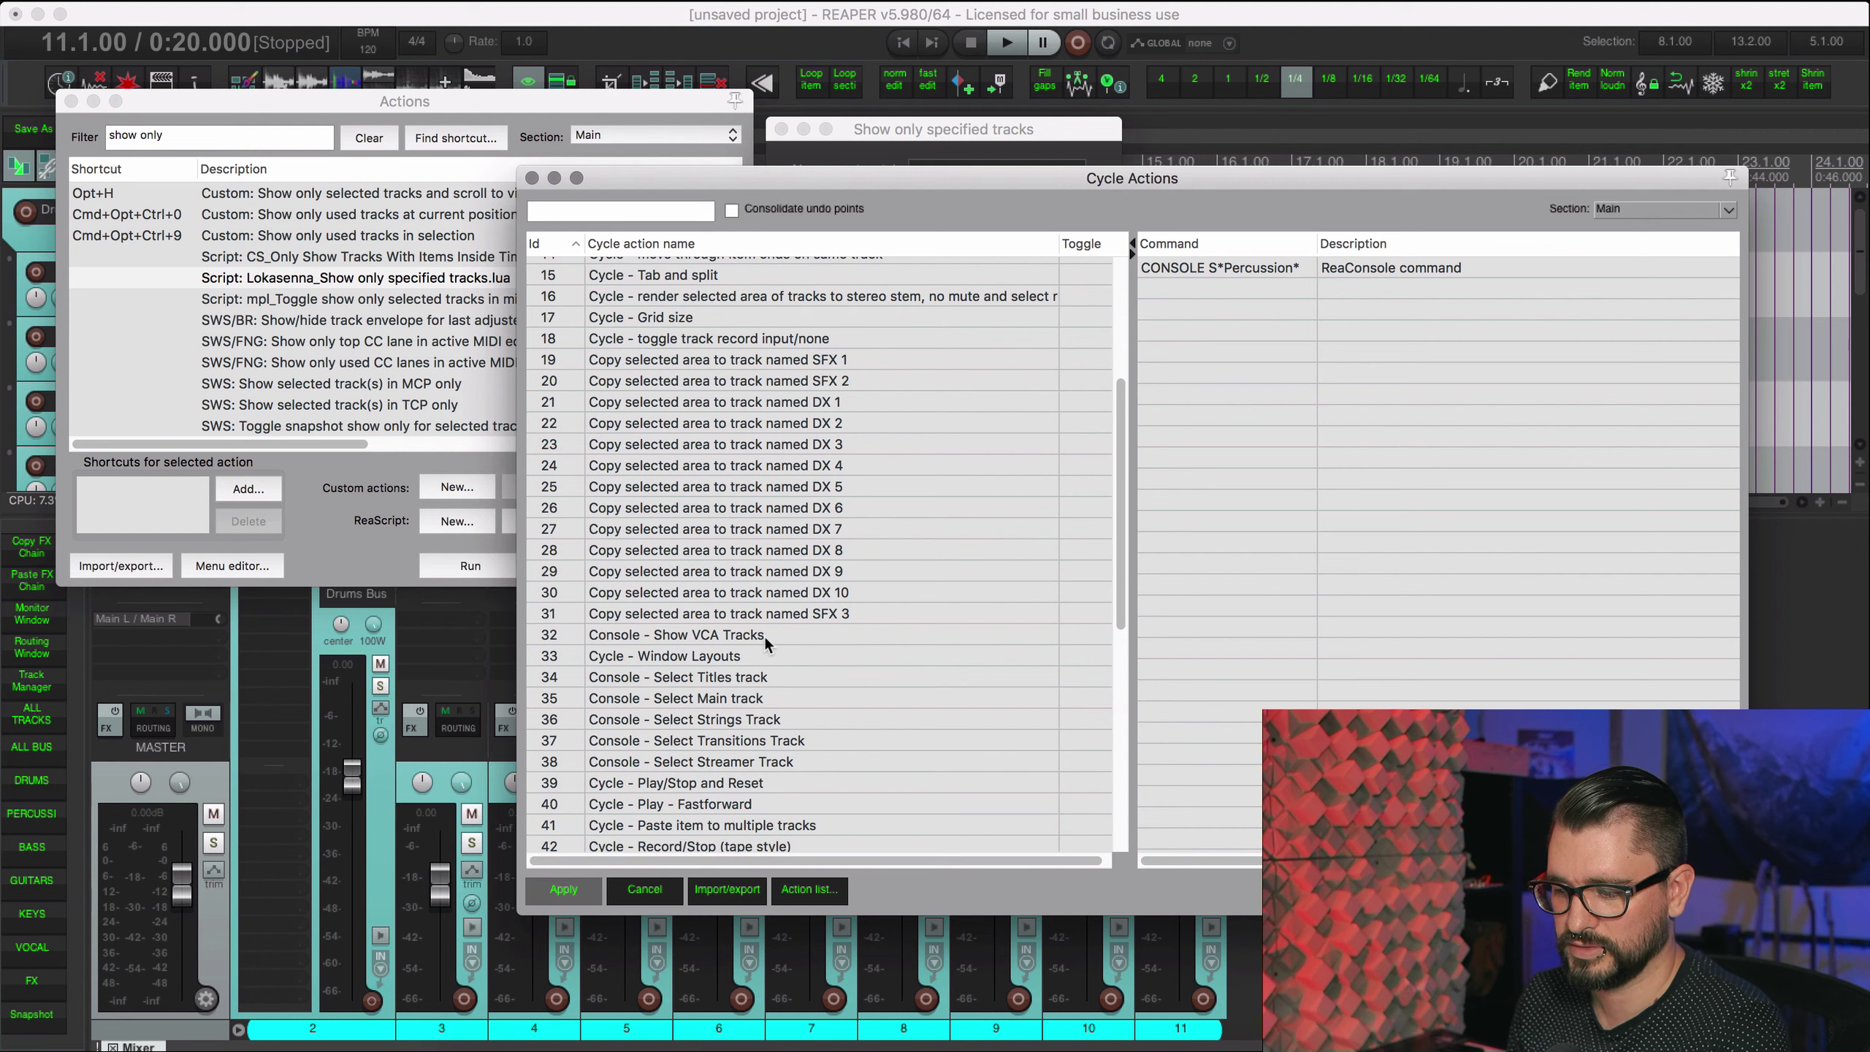
left_click(764, 637)
scroll(767, 759, "down", 1)
scroll(768, 759, "down", 3)
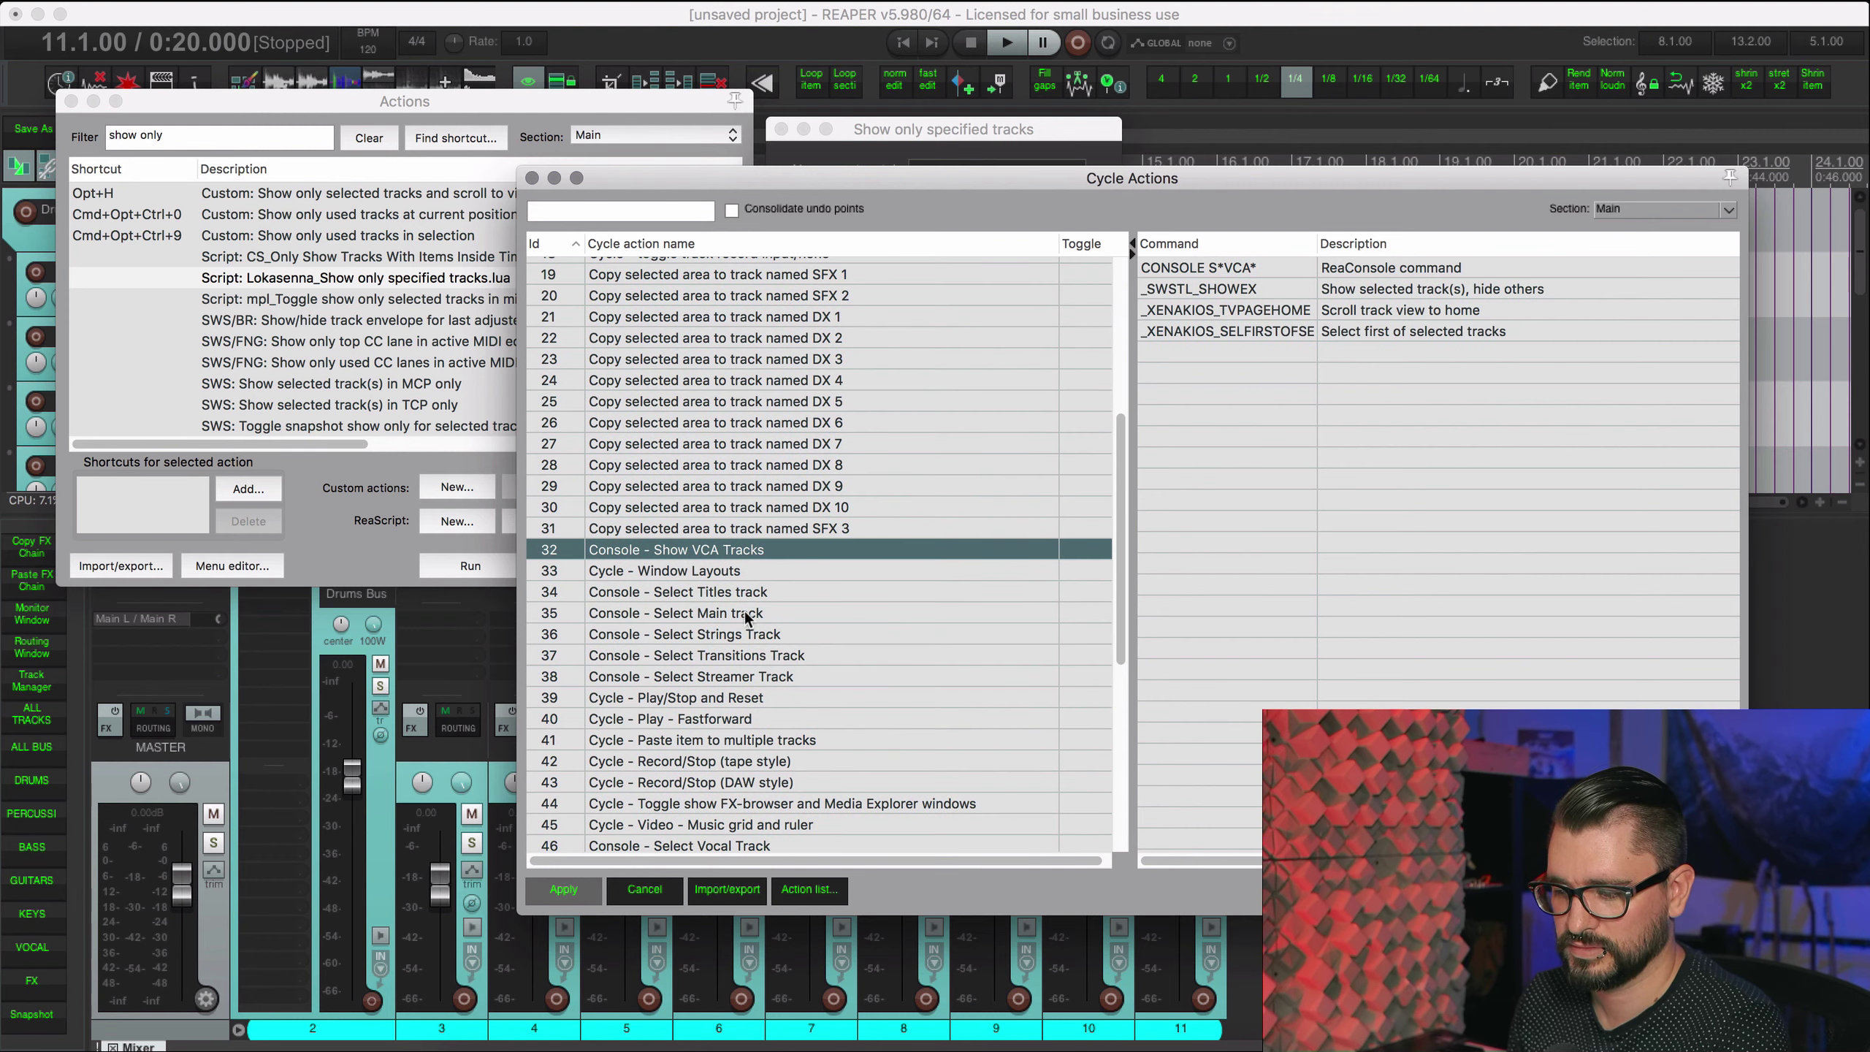
Step: Select the Strings, Vocal, FX, Drums and Keys select-track cycle actions
left_click(745, 636)
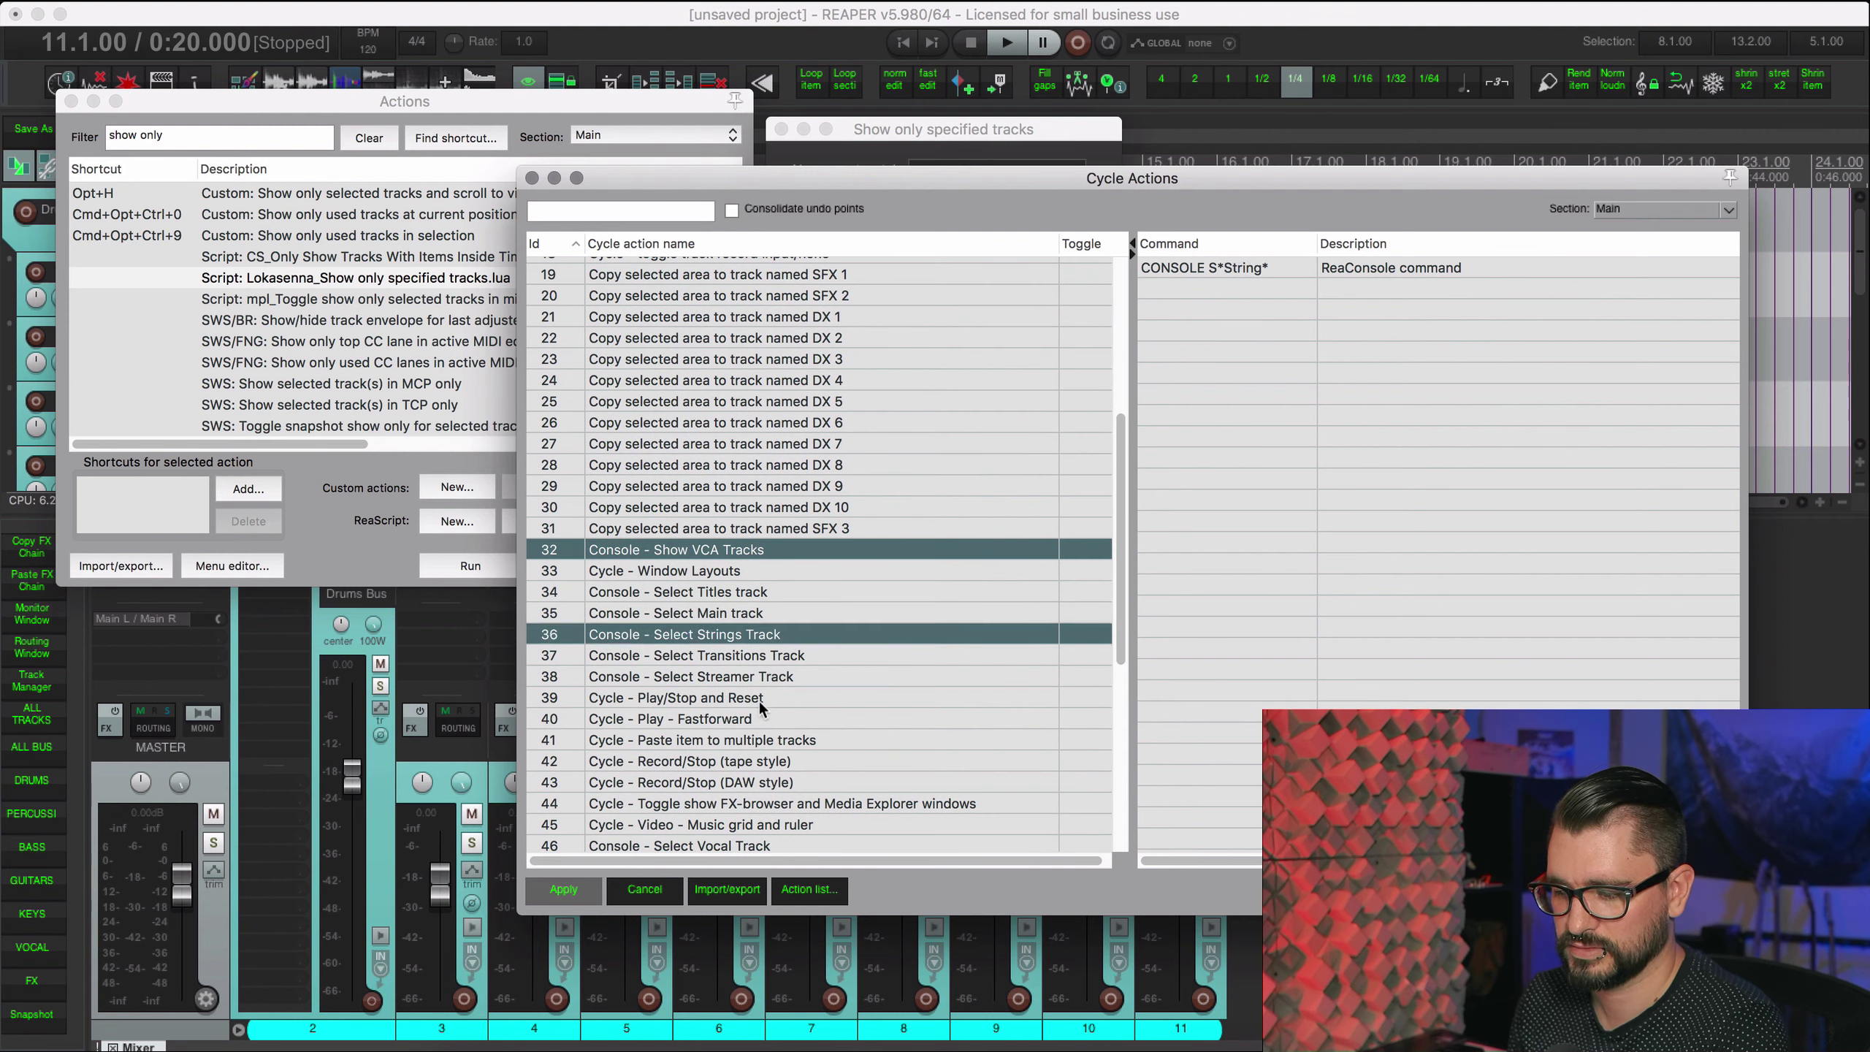
scroll(758, 710, "down", 8)
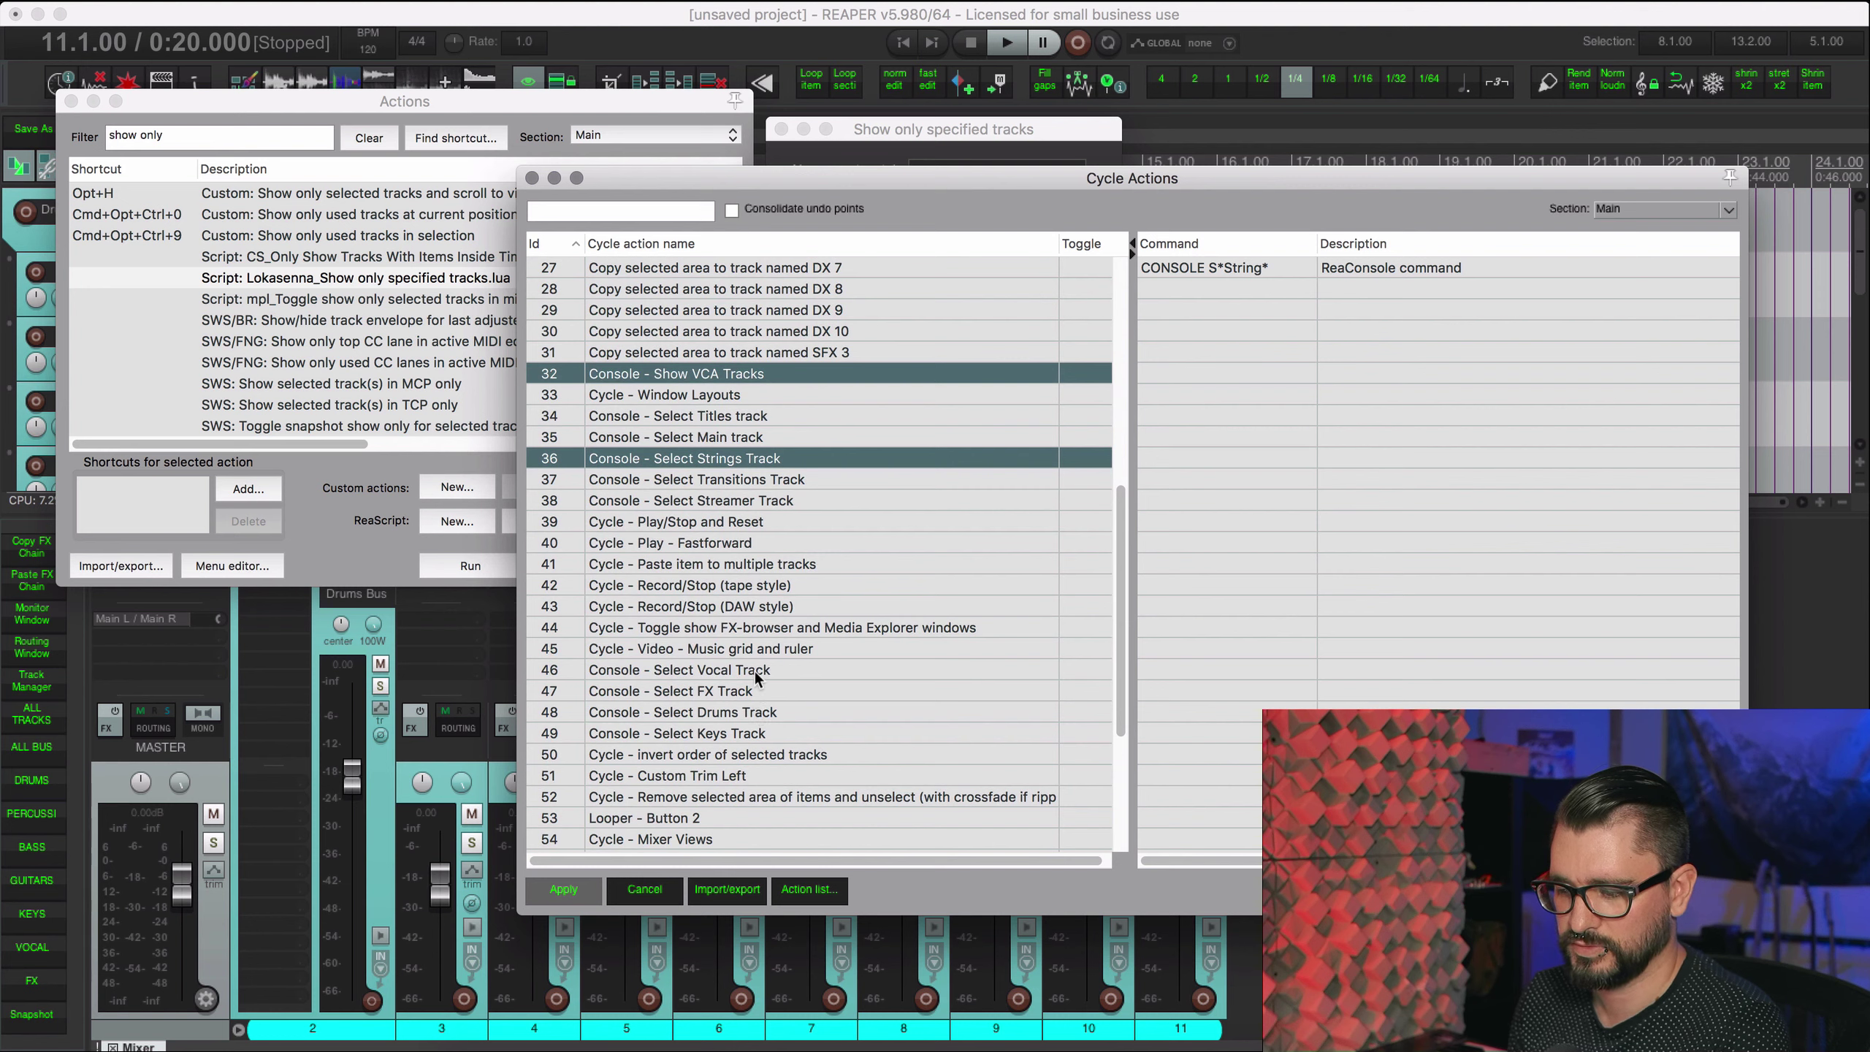
left_click(754, 671, "super")
left_click(755, 692, "super")
left_click(789, 711, "super")
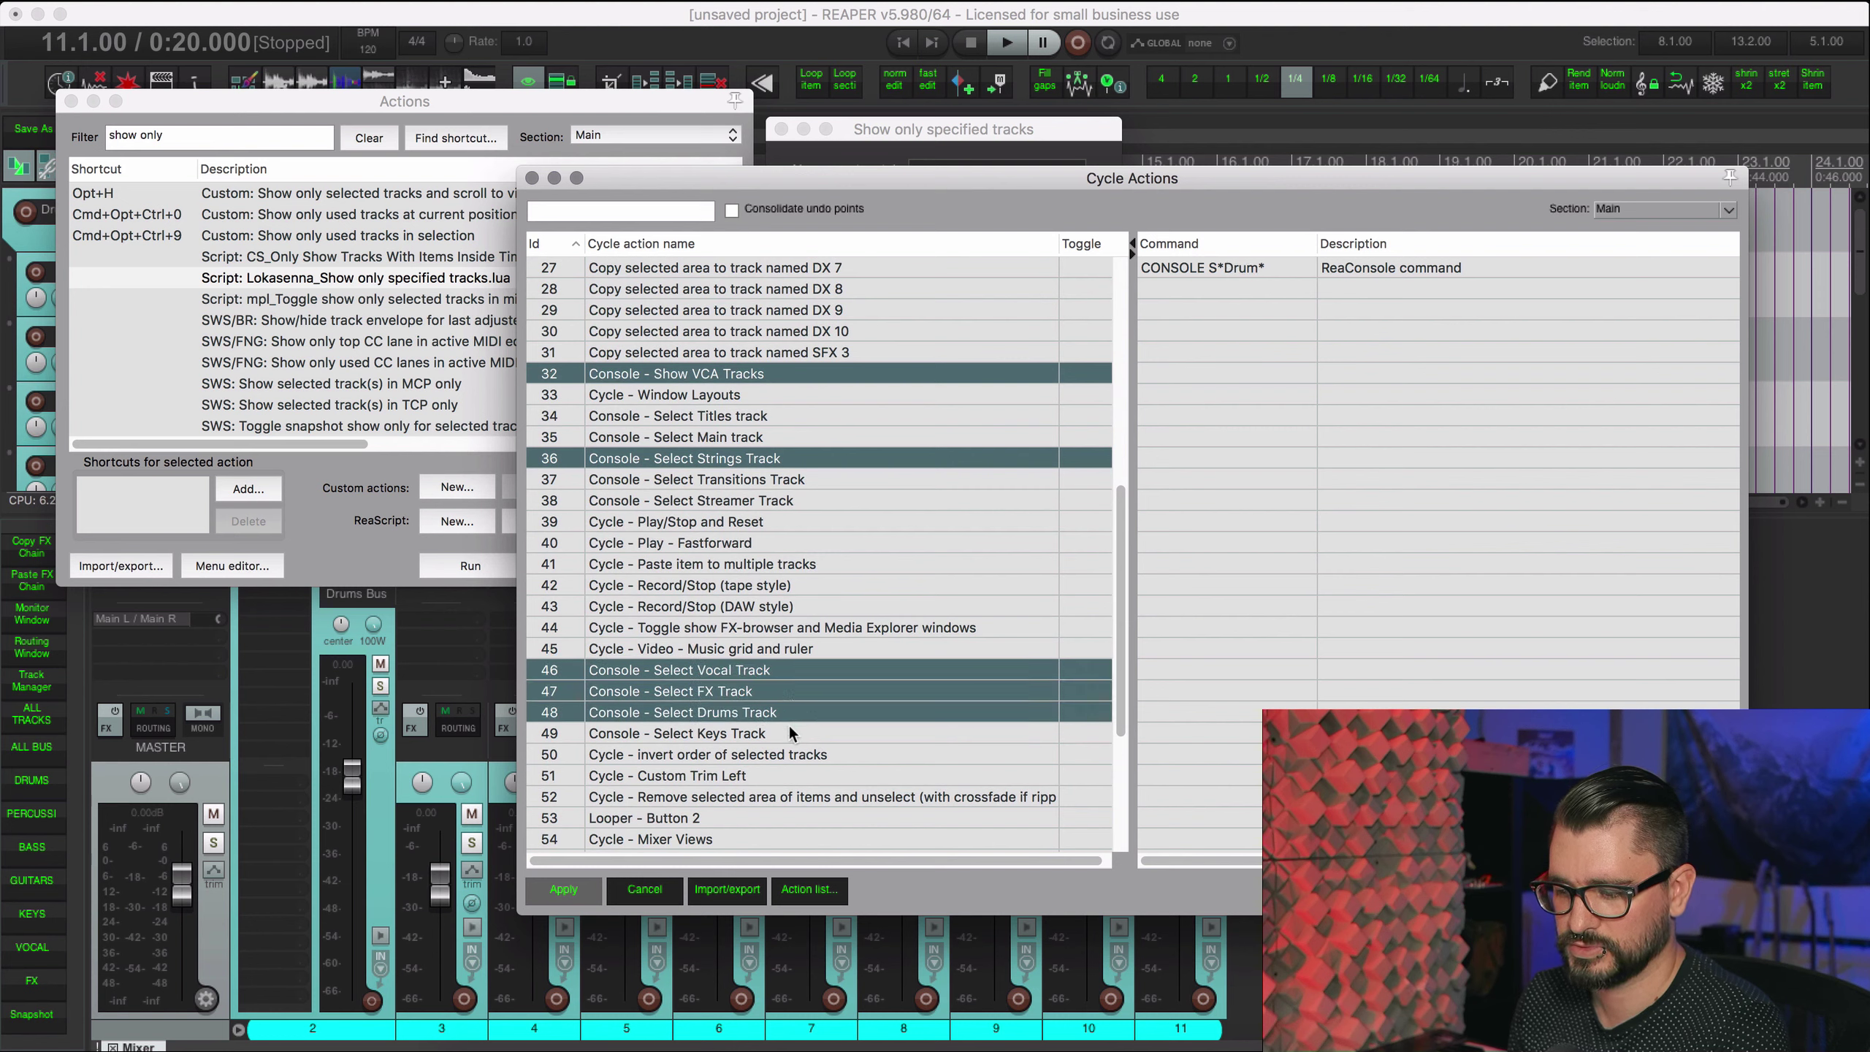
left_click(789, 727, "super")
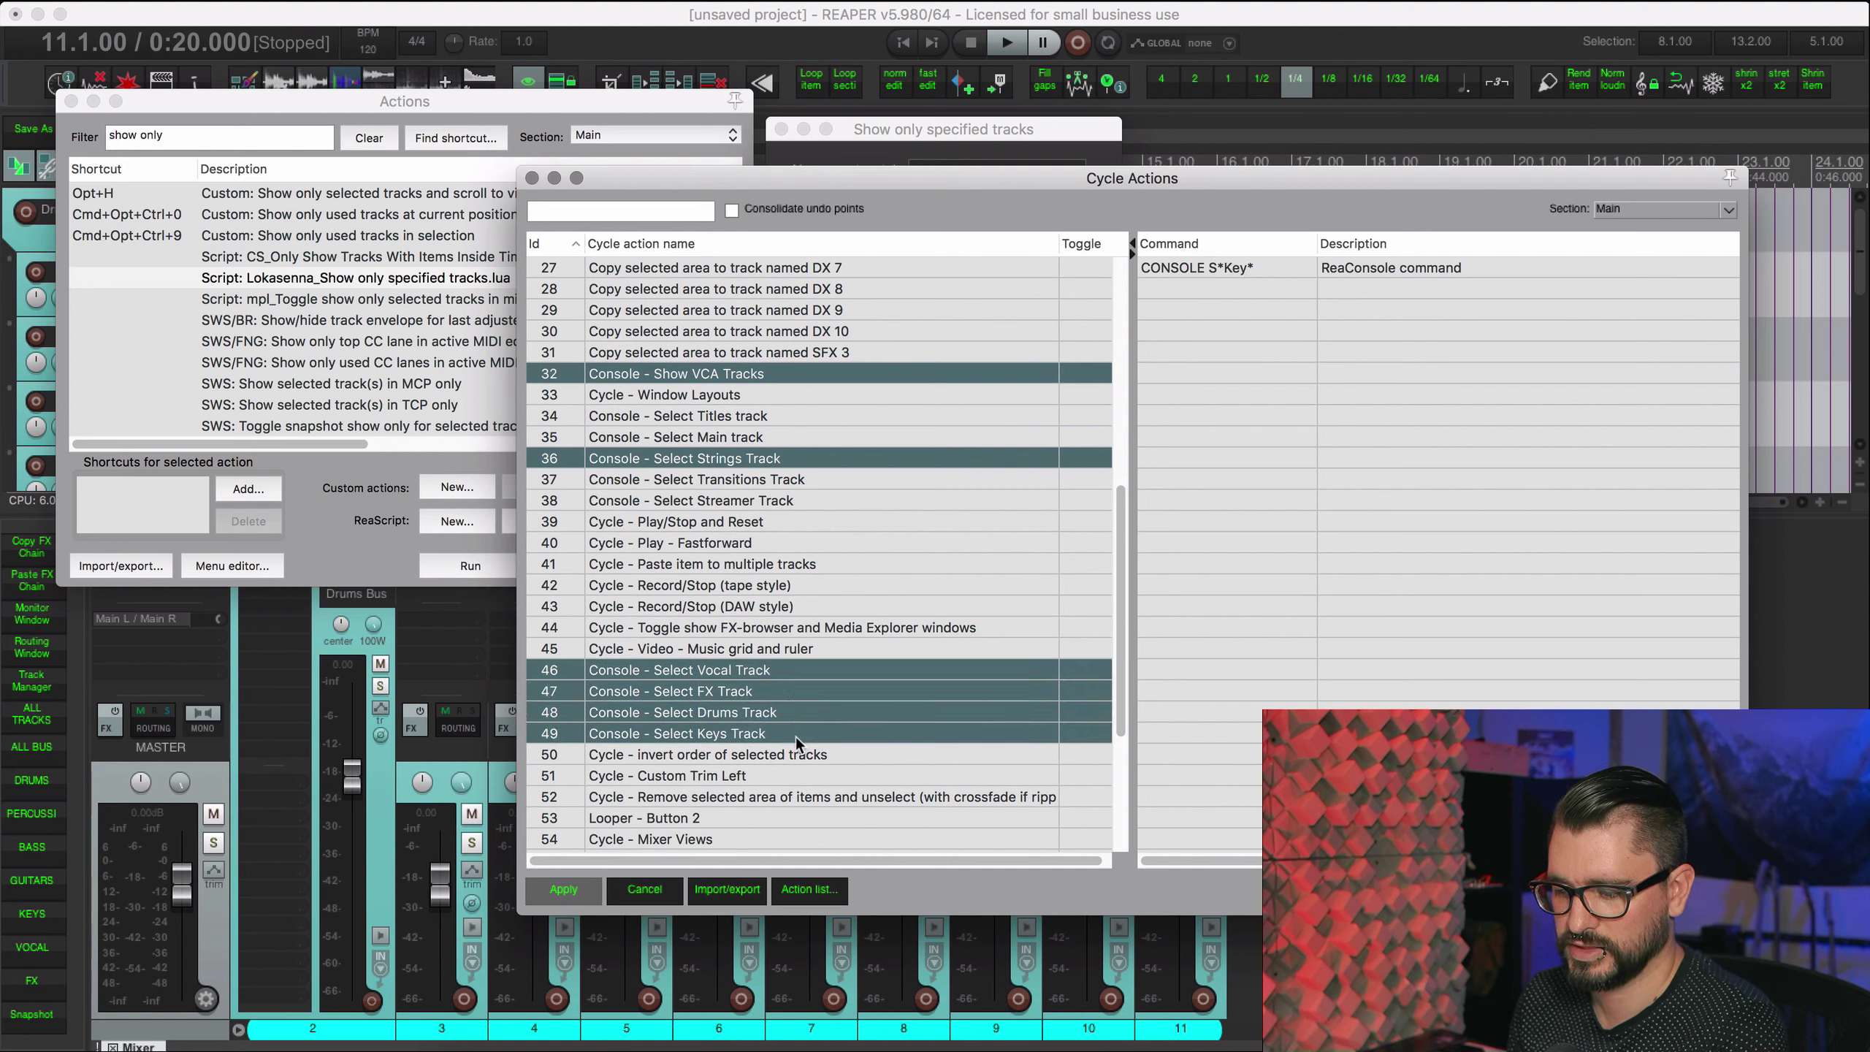
scroll(795, 736, "down", 4)
scroll(796, 733, "down", 4)
Step: Remove the selected cycle actions, apply the changes, and close the Cycle Actions editor
right_click(732, 512)
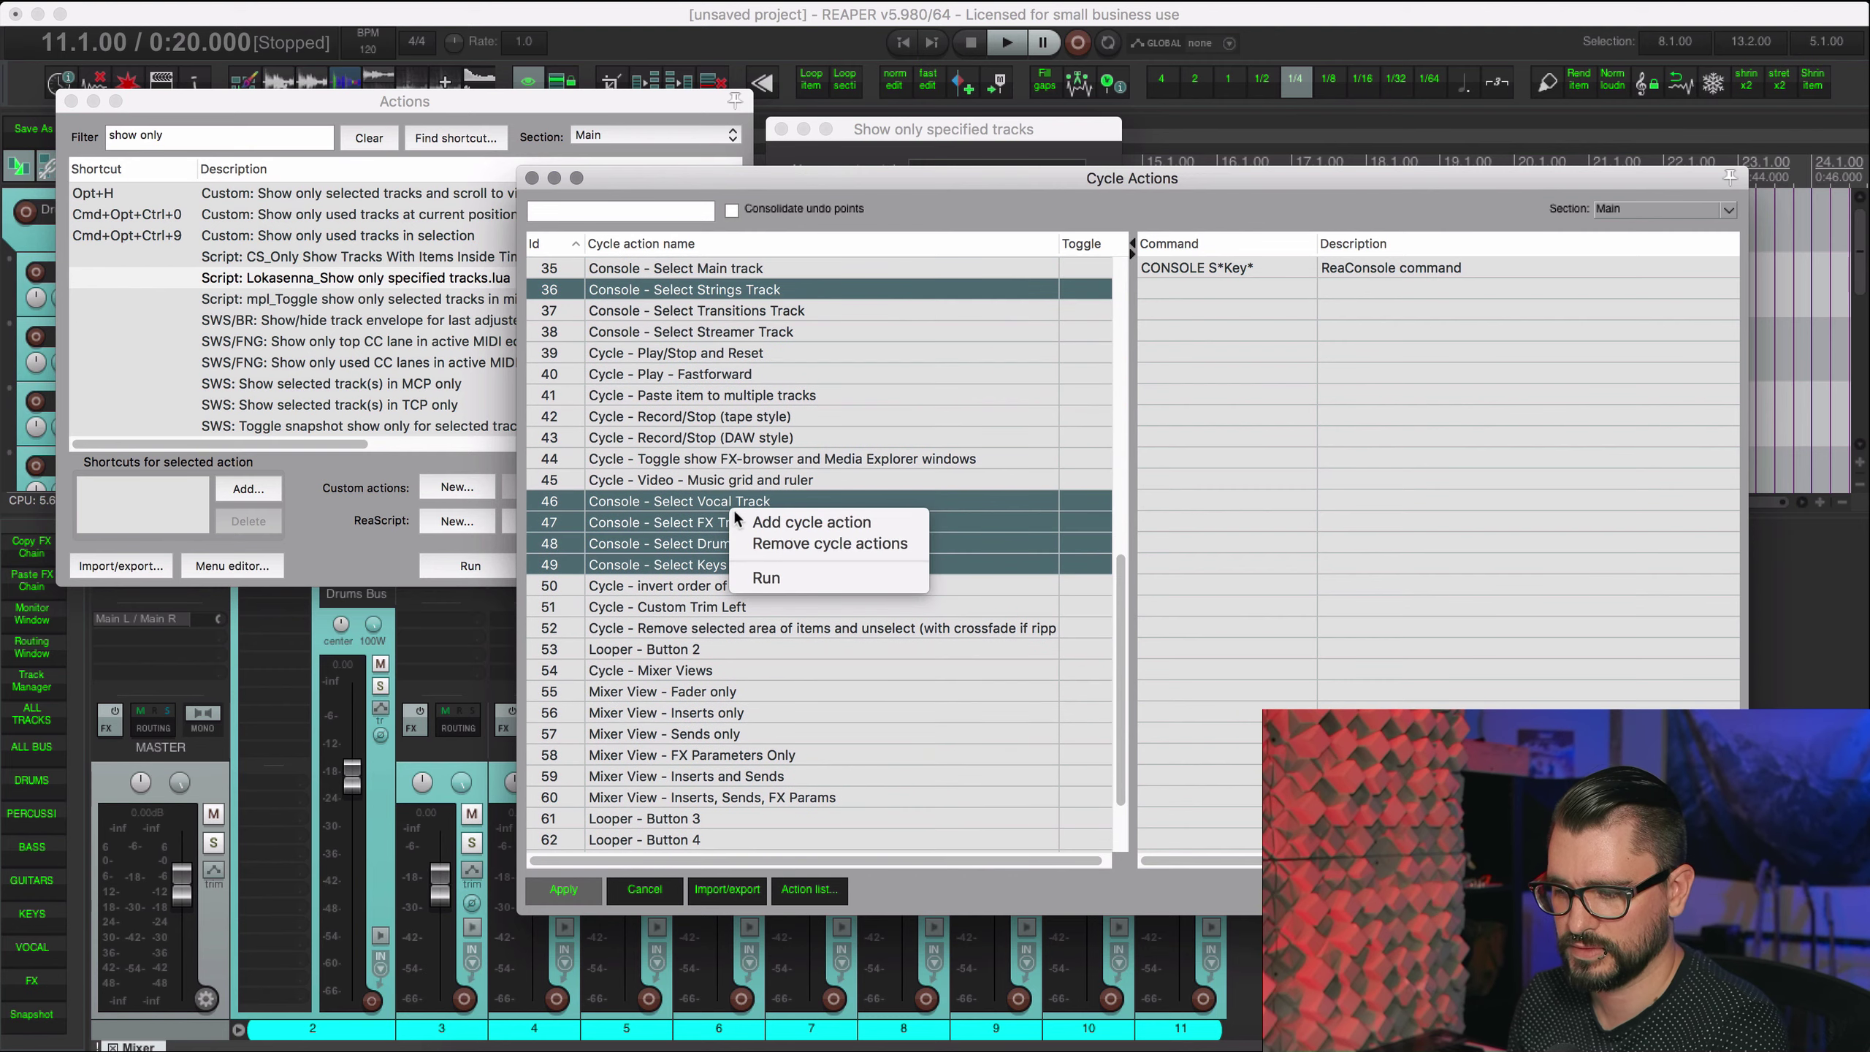
left_click(815, 547)
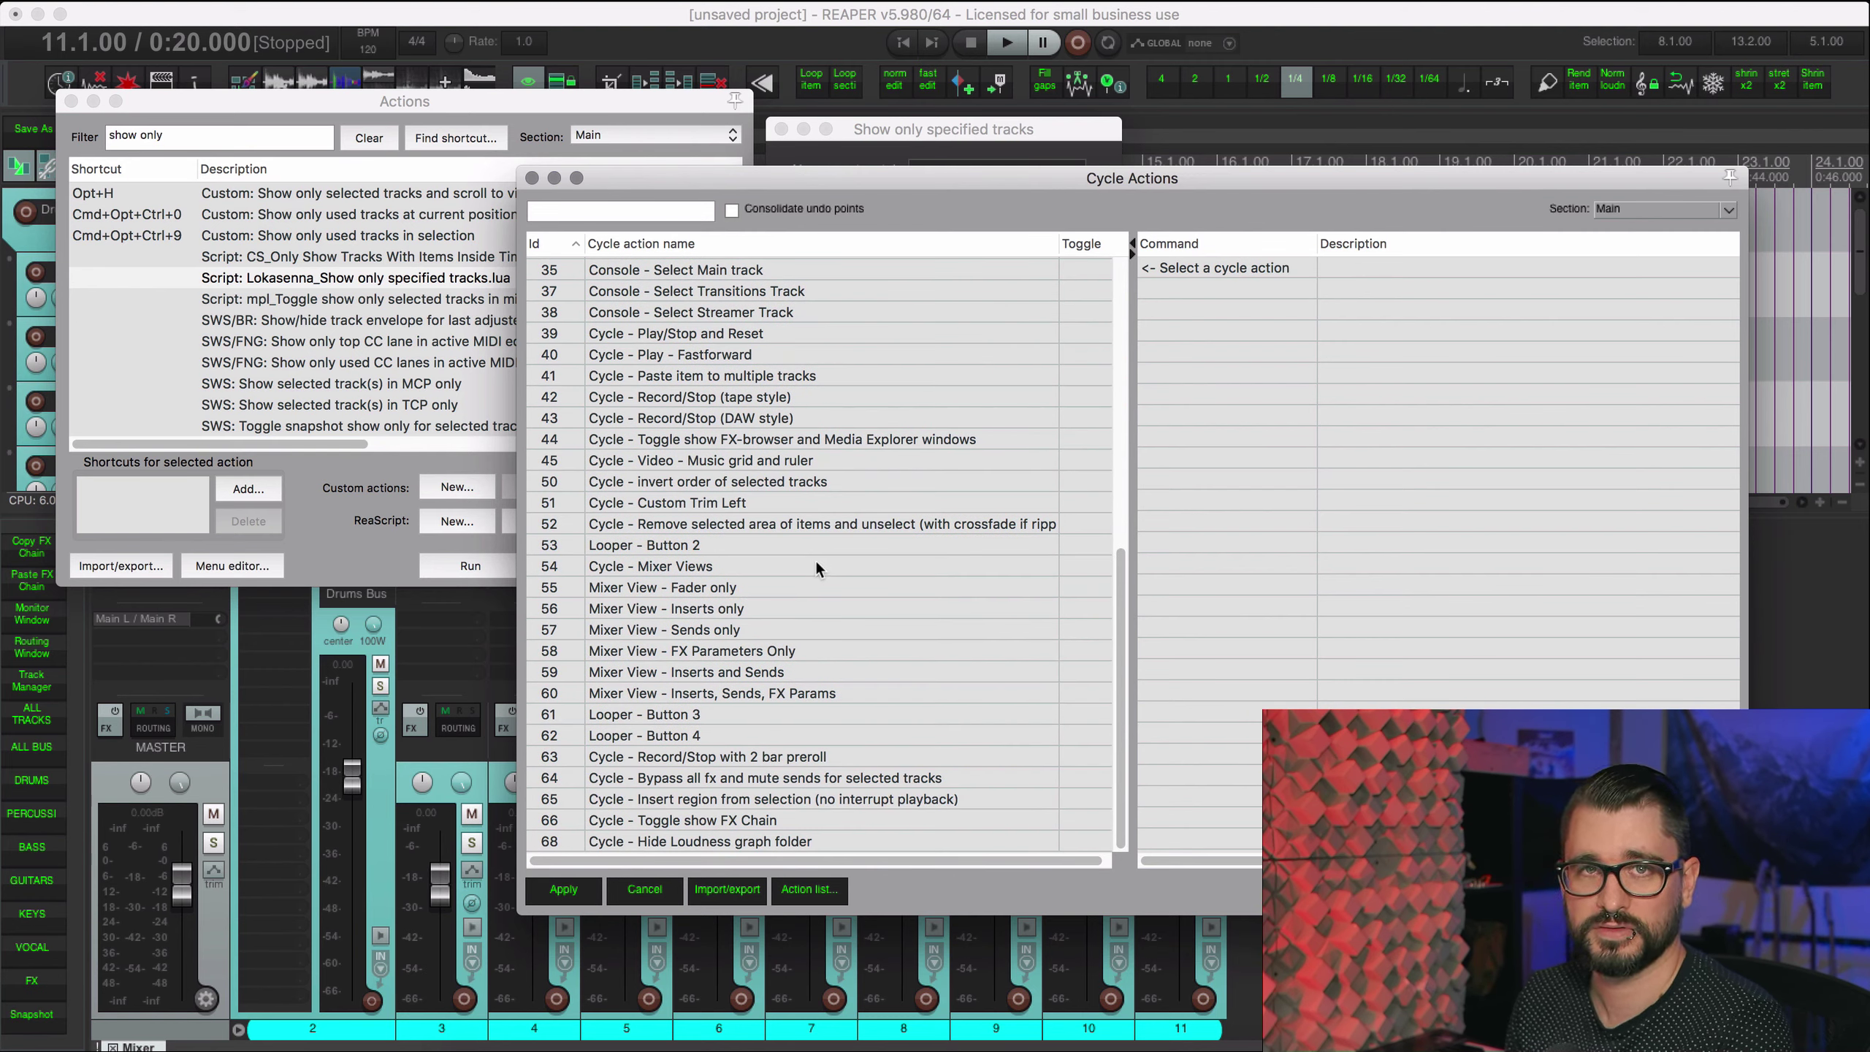
left_click(576, 891)
left_click(532, 178)
left_click_drag(540, 96, 570, 133)
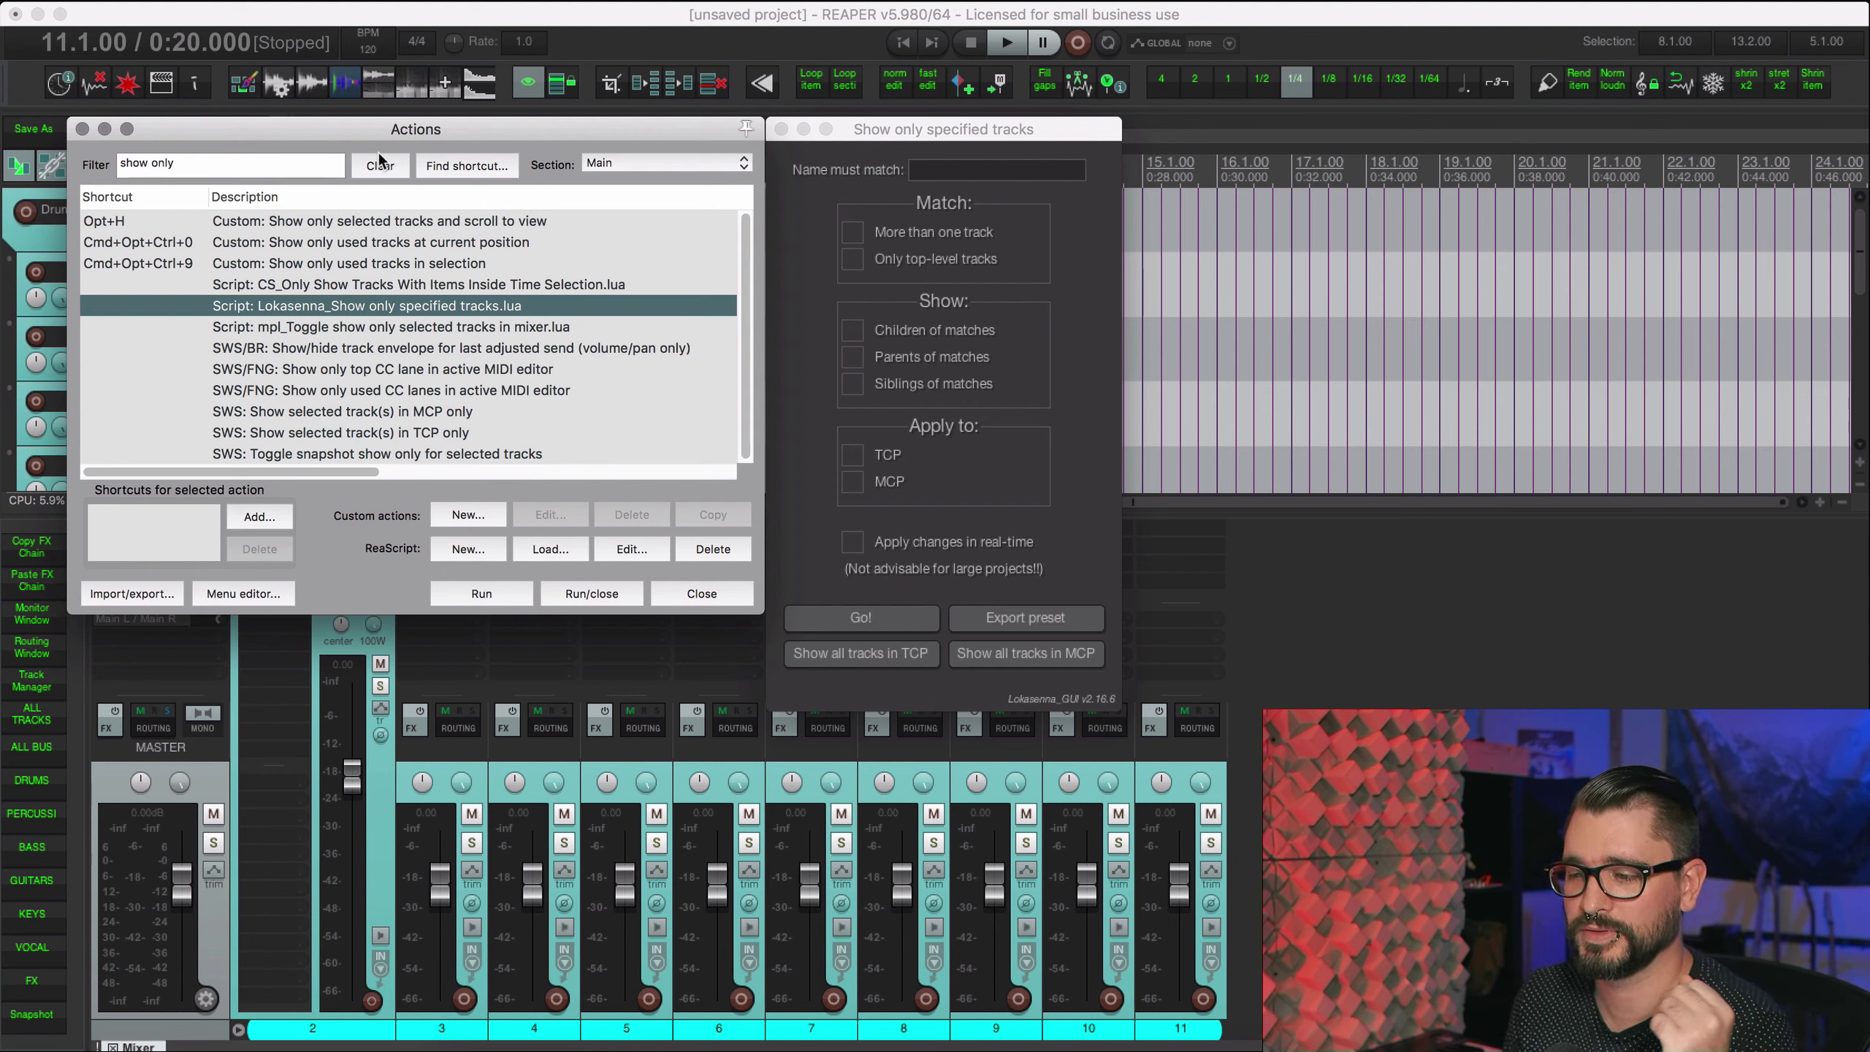
Step: Close the Actions list and move the track filter dialog into view
left_click(389, 132)
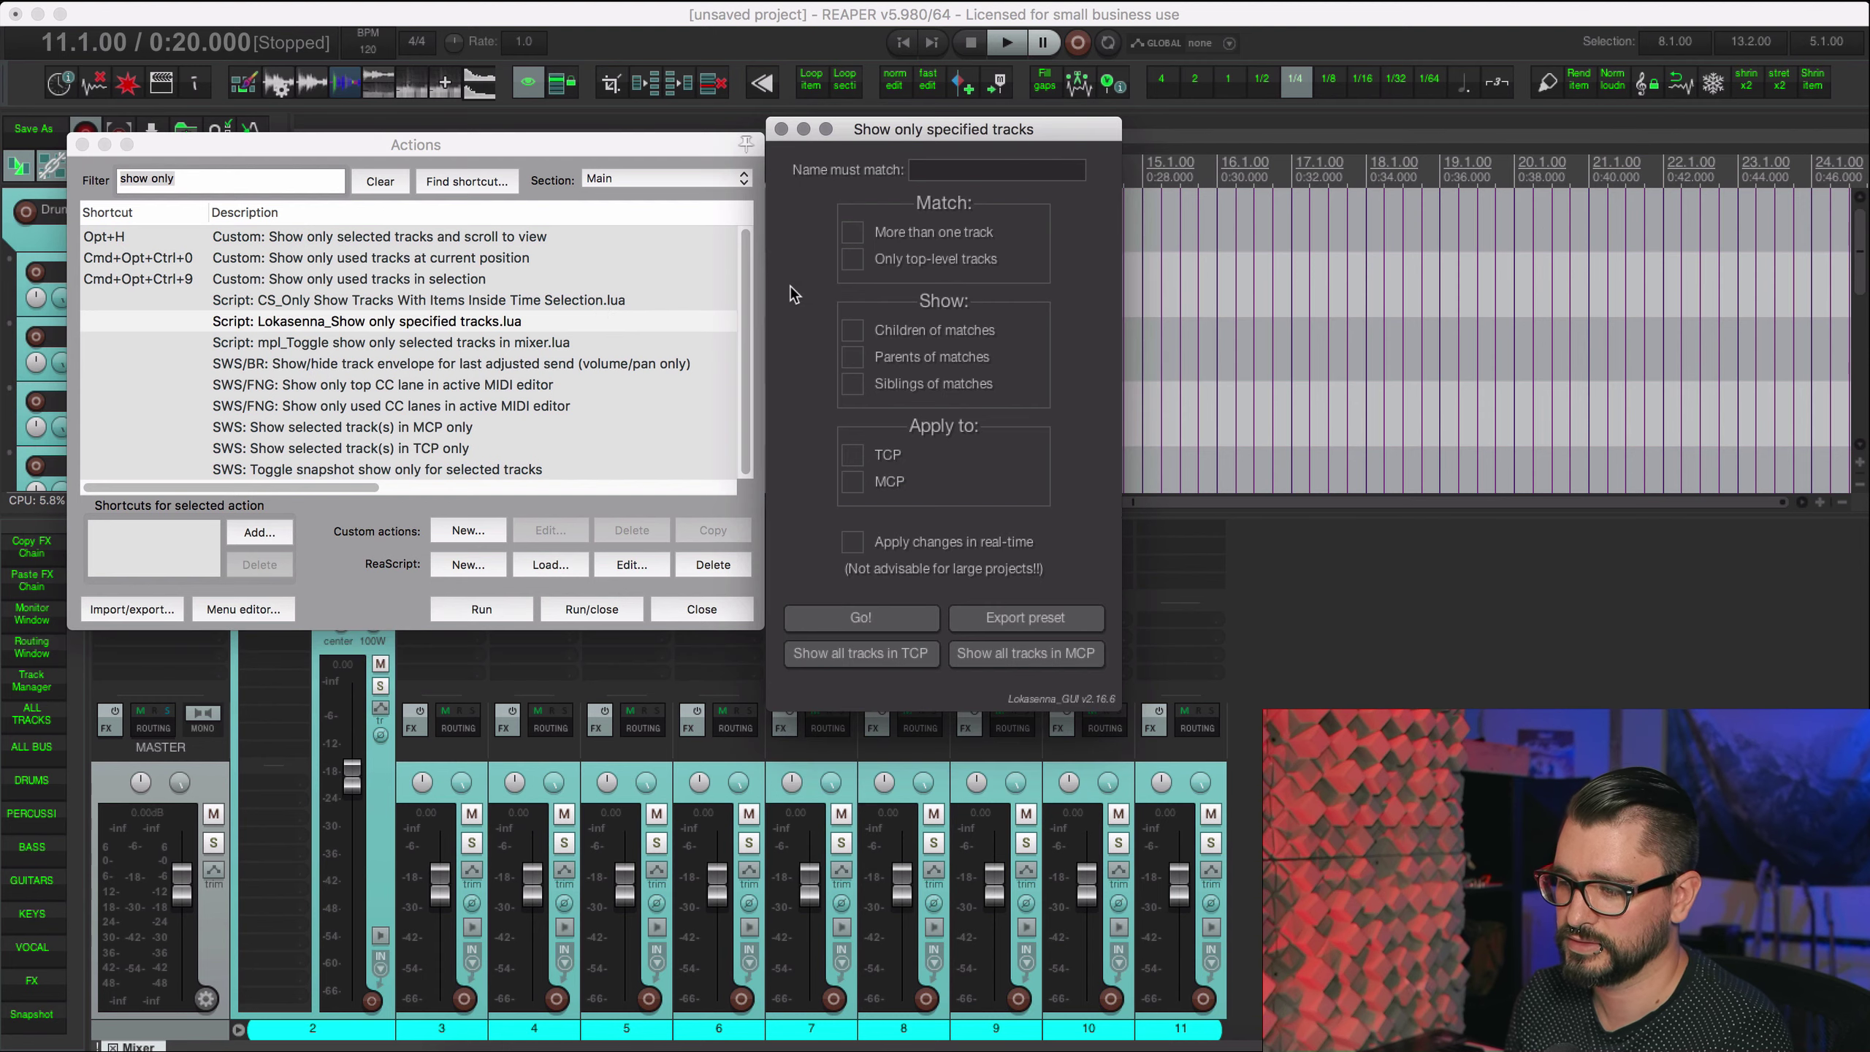
key("Escape")
left_click_drag(959, 126, 1043, 179)
Step: Set the name to match to 'bass' with More than one track and Only top-level tracks ticked
left_click(1059, 228)
type("drums")
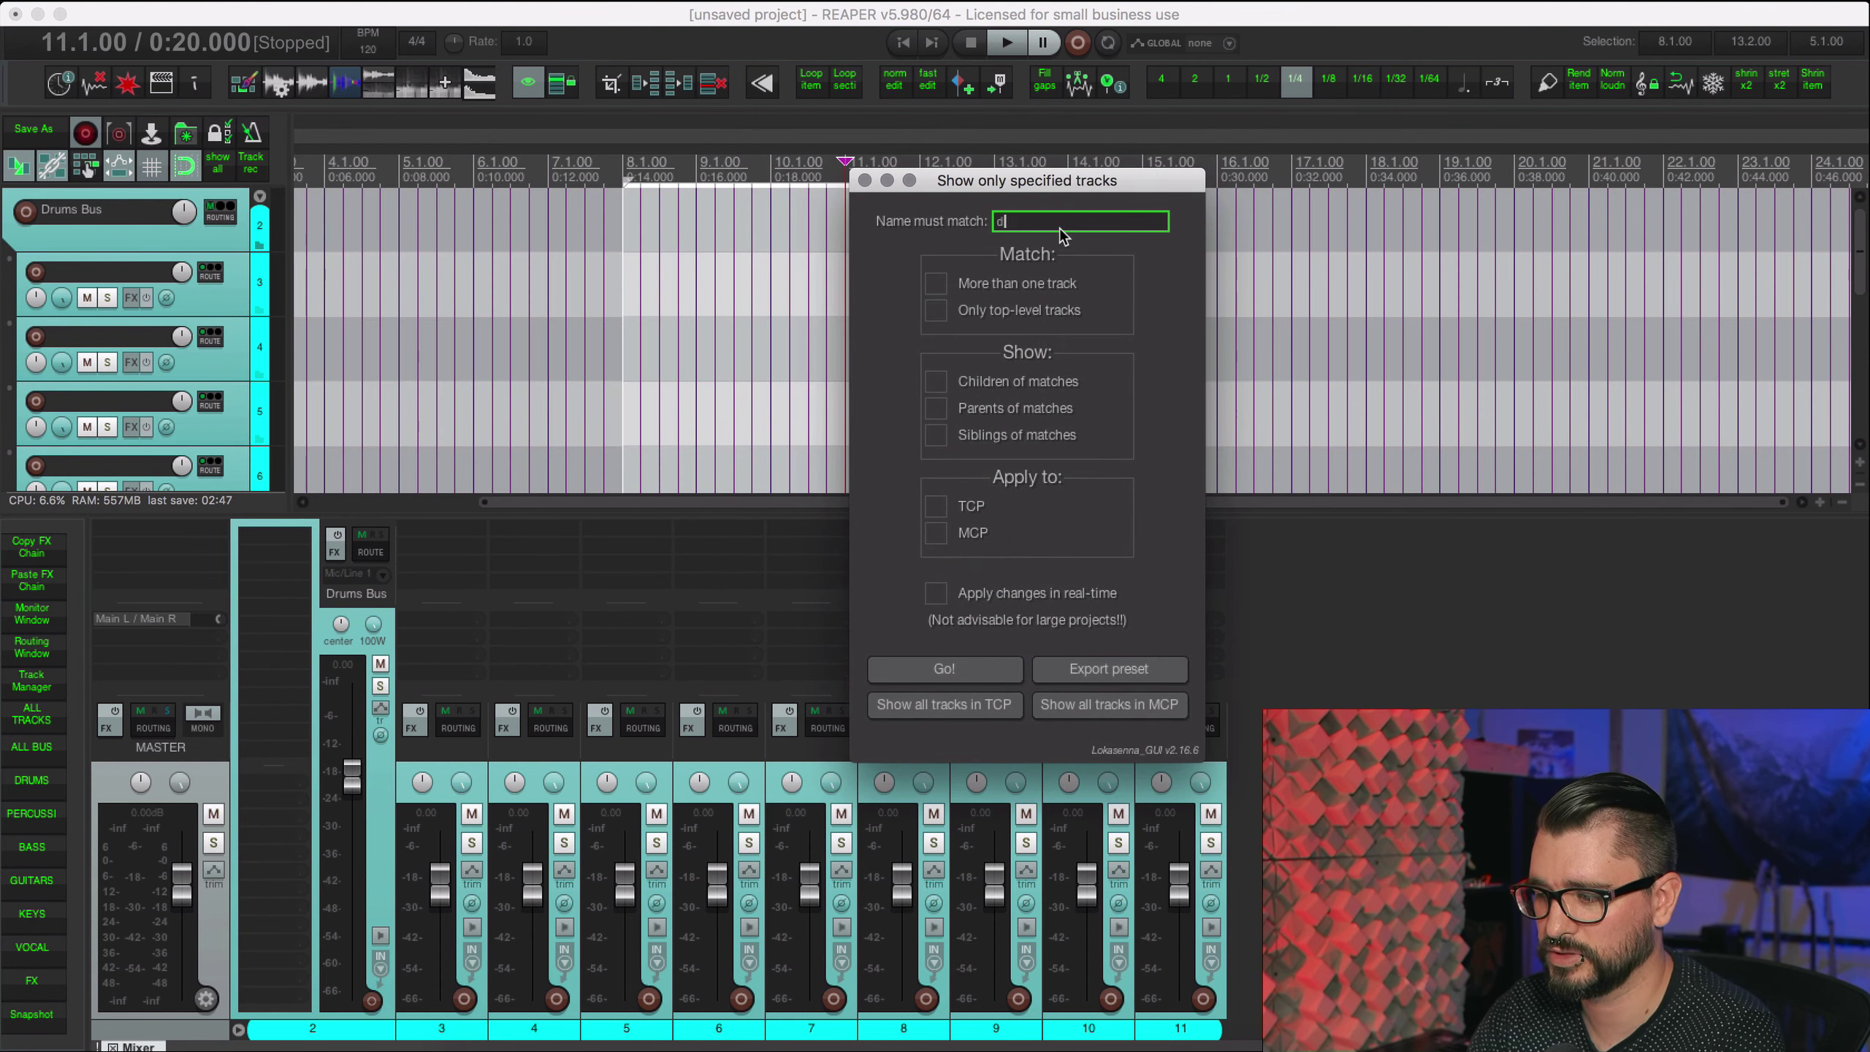
key("BackSpace")
key("BackSpace")
key("BackSpace")
key("BackSpace")
key("BackSpace")
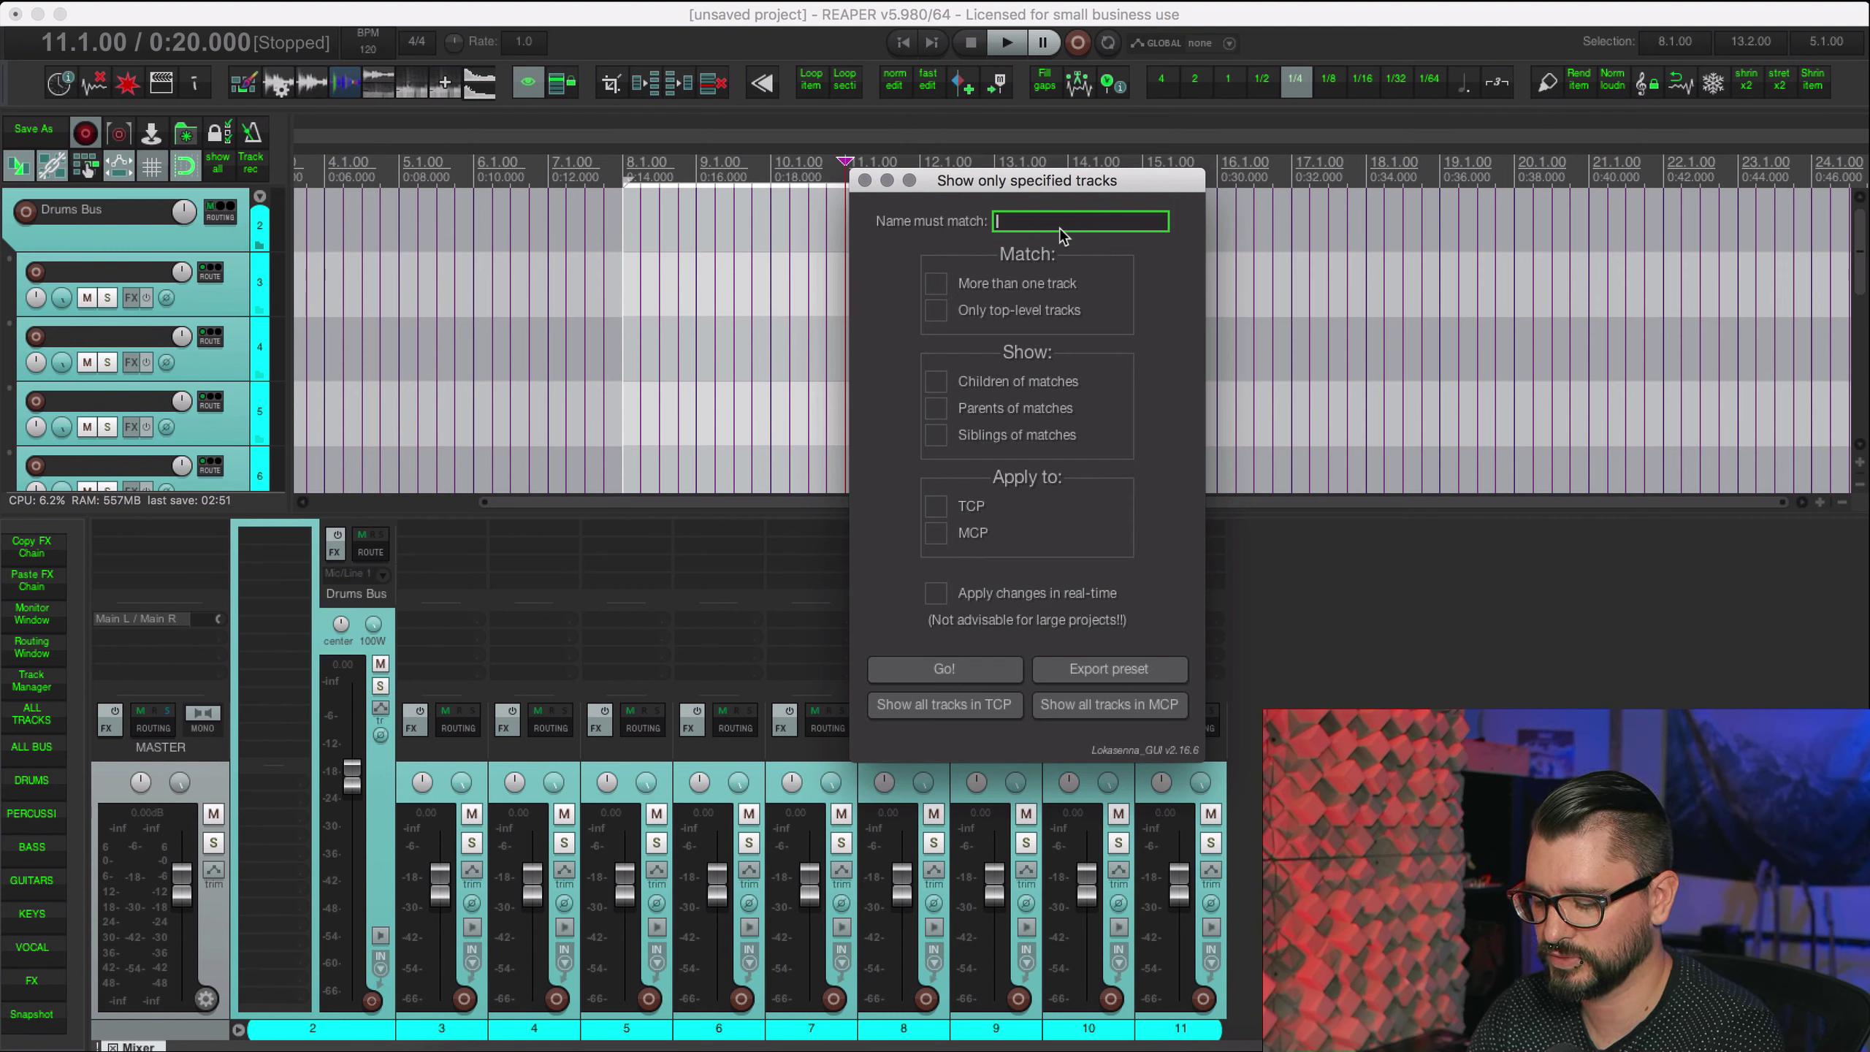
type("bass")
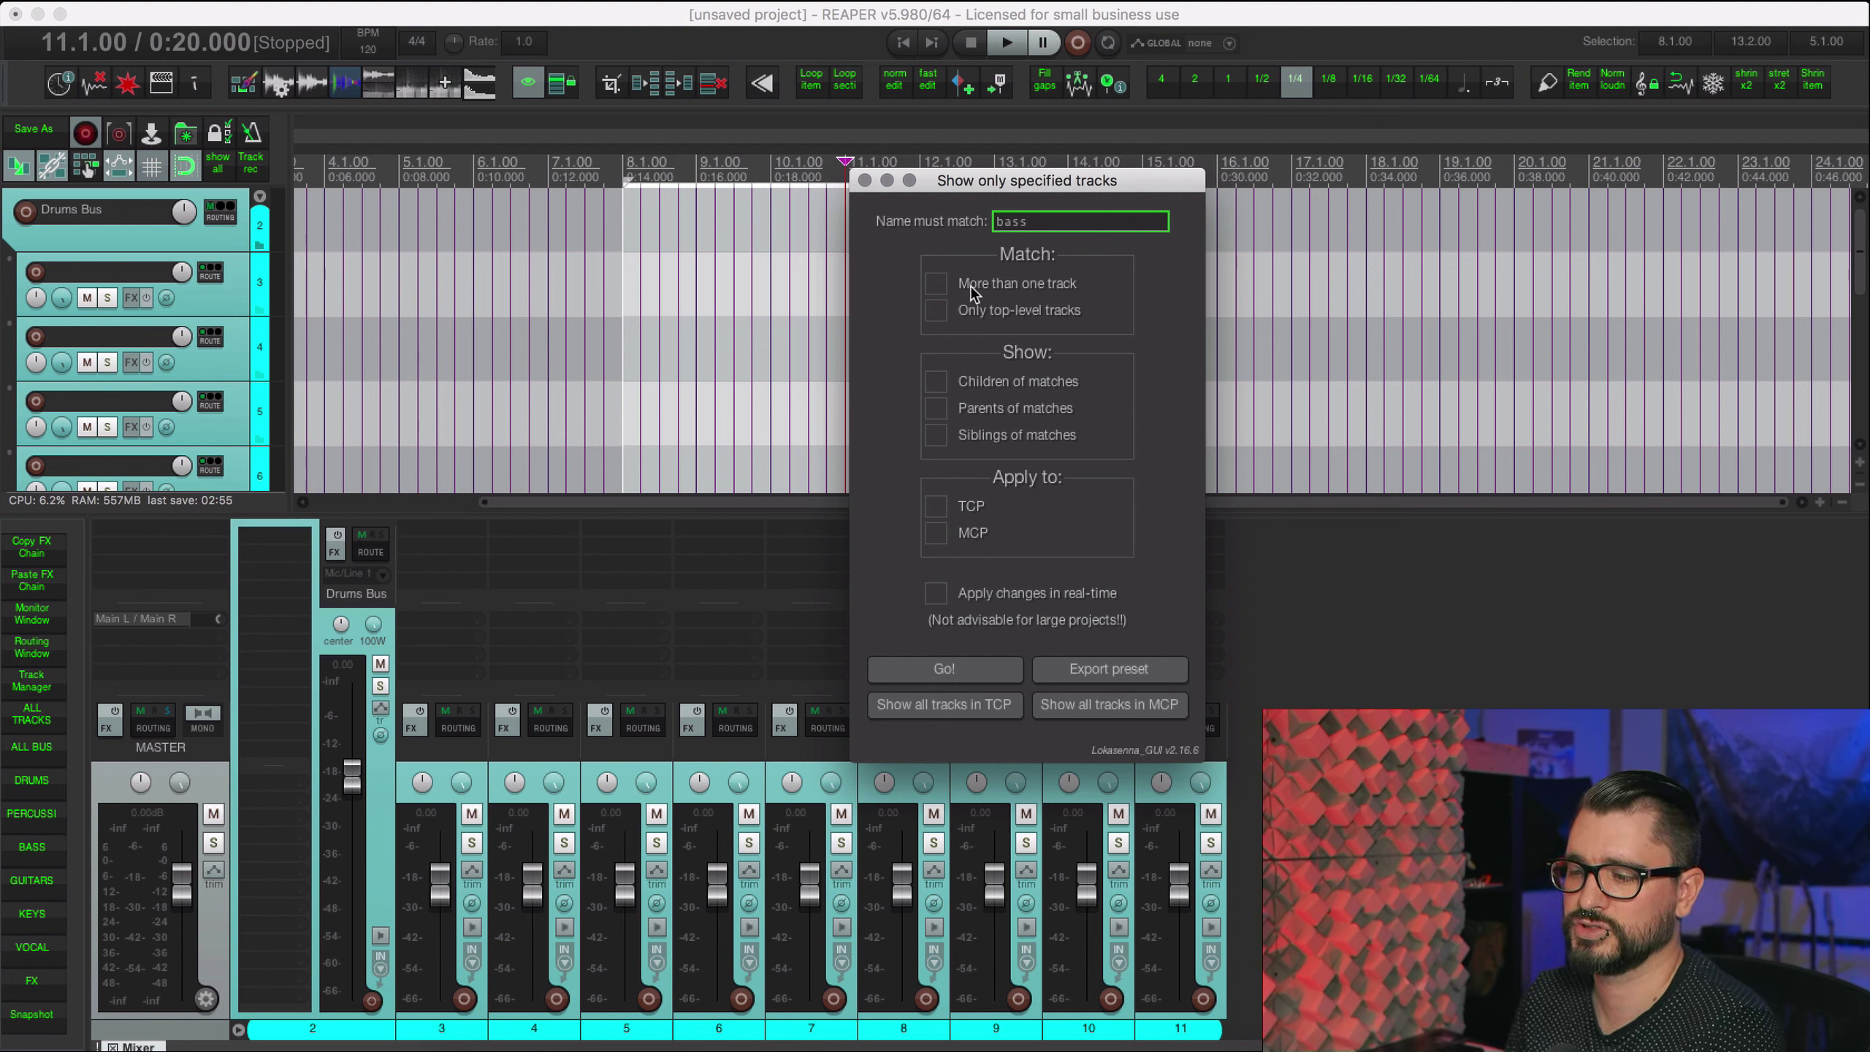
left_click(944, 287)
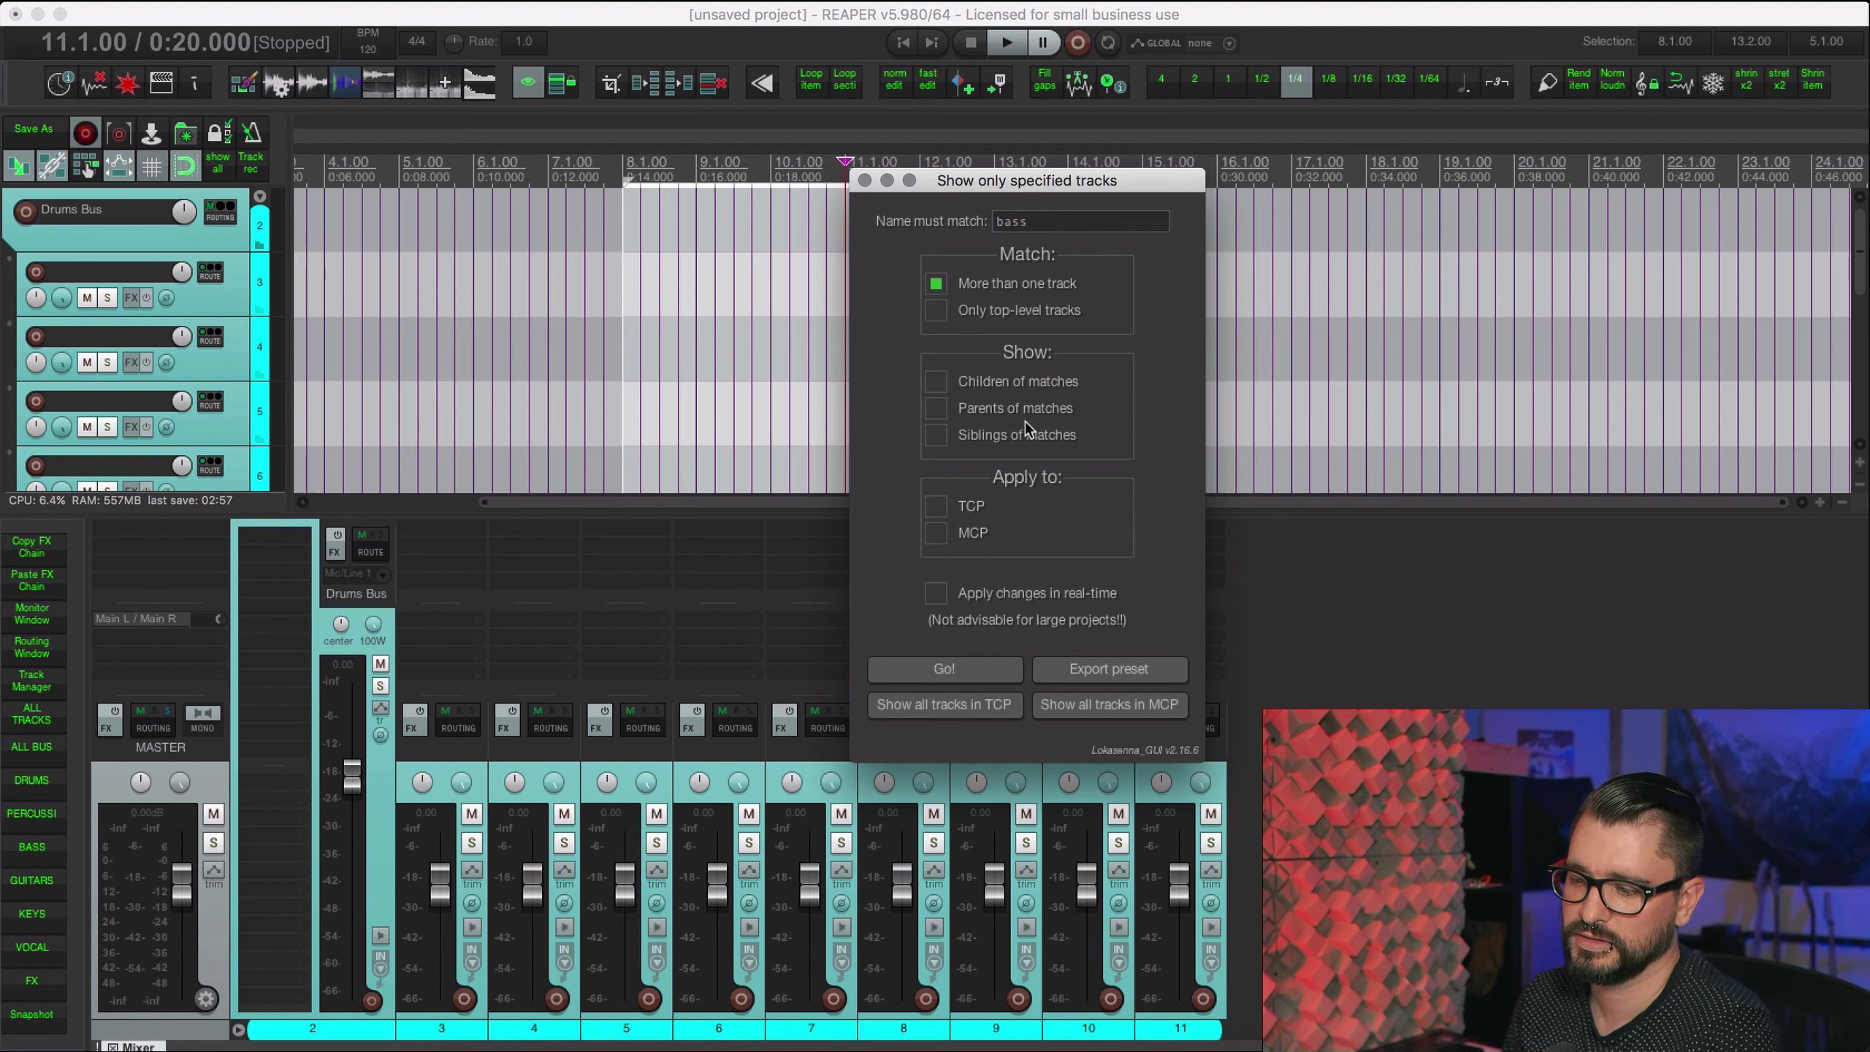
left_click(1045, 319)
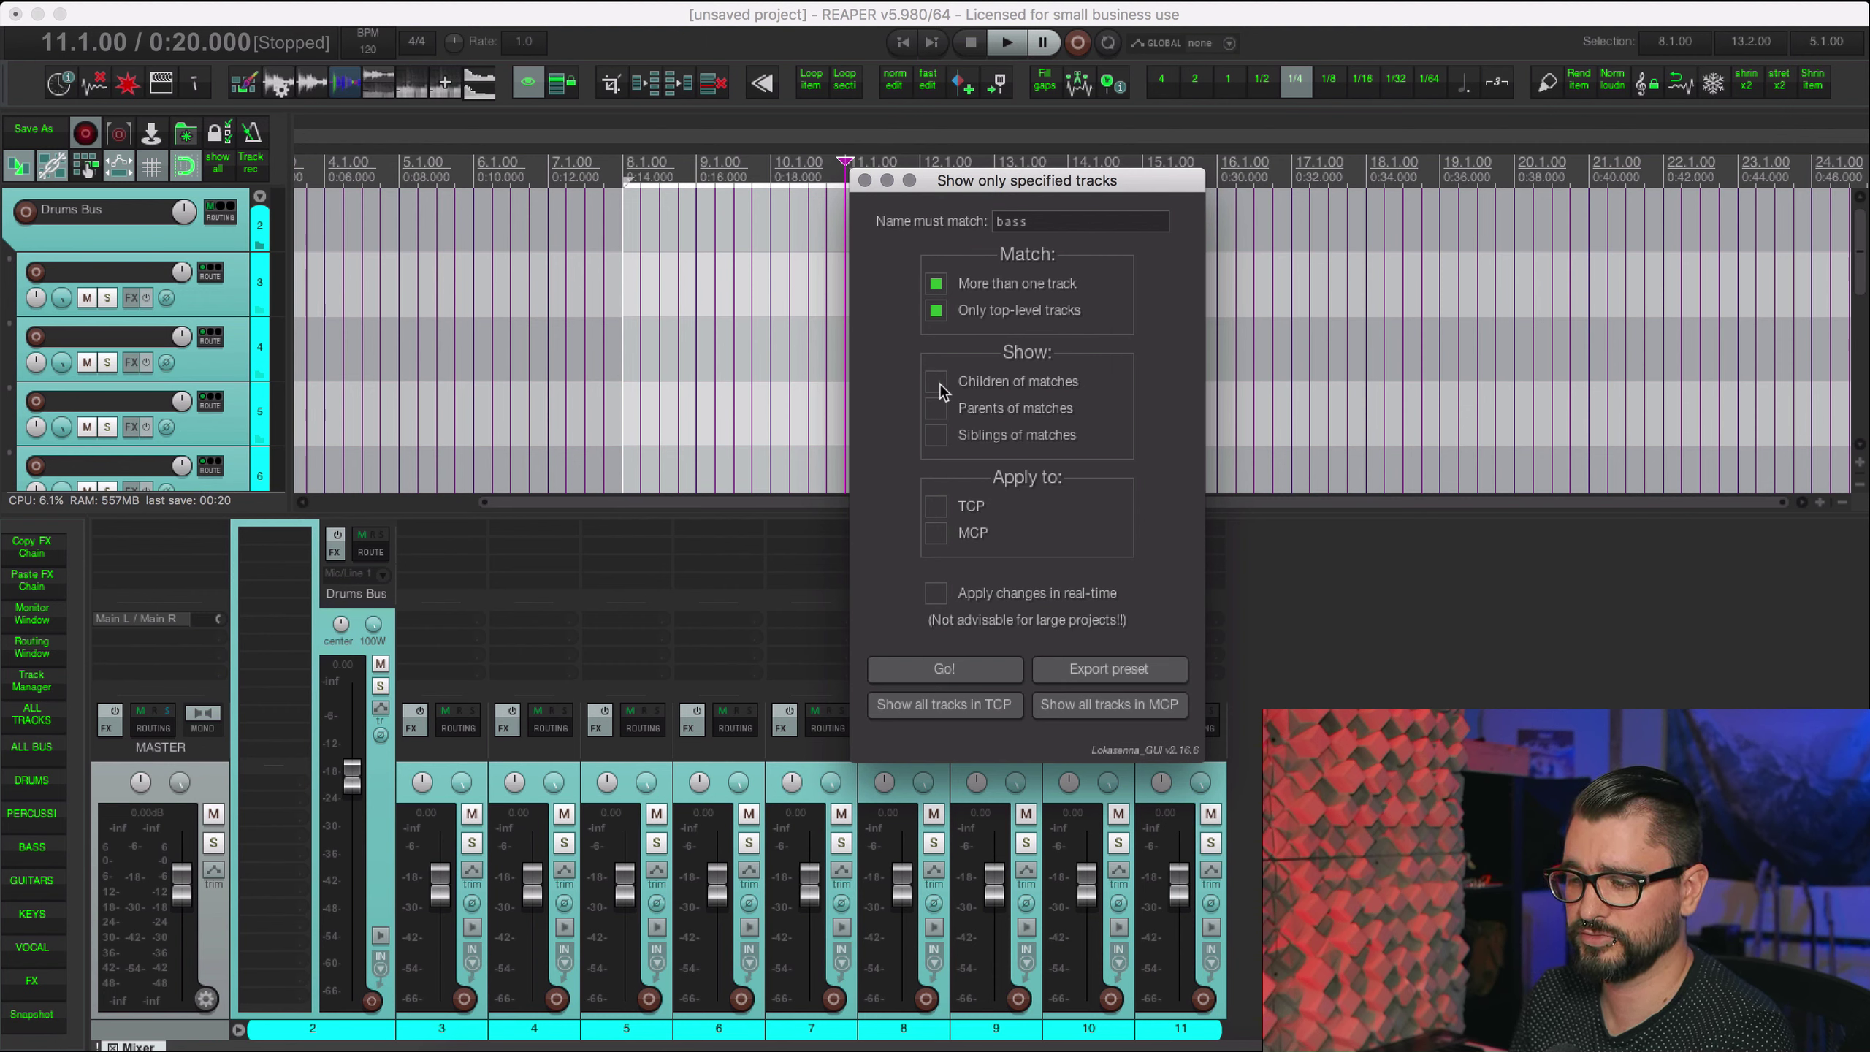
Step: Tick Children of matches and apply the bass filter to both TCP and MCP
left_click(970, 388)
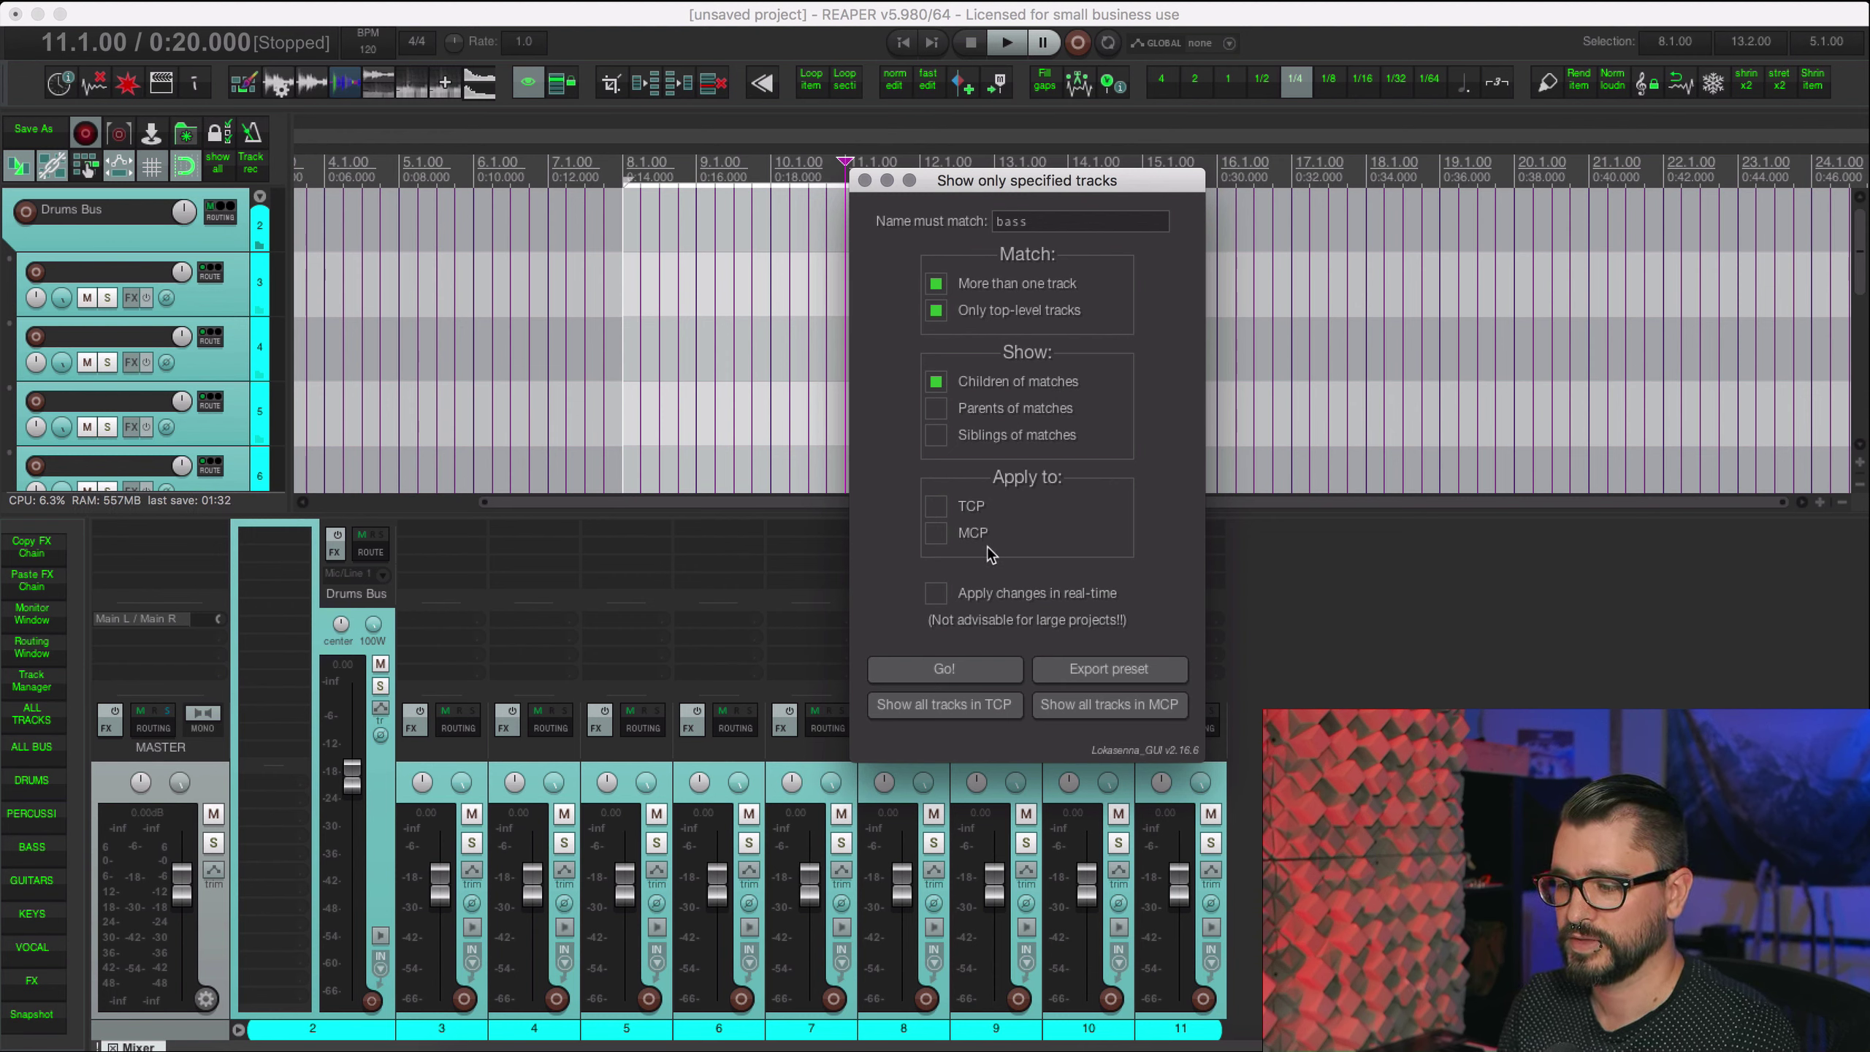
left_click(935, 506)
left_click(933, 533)
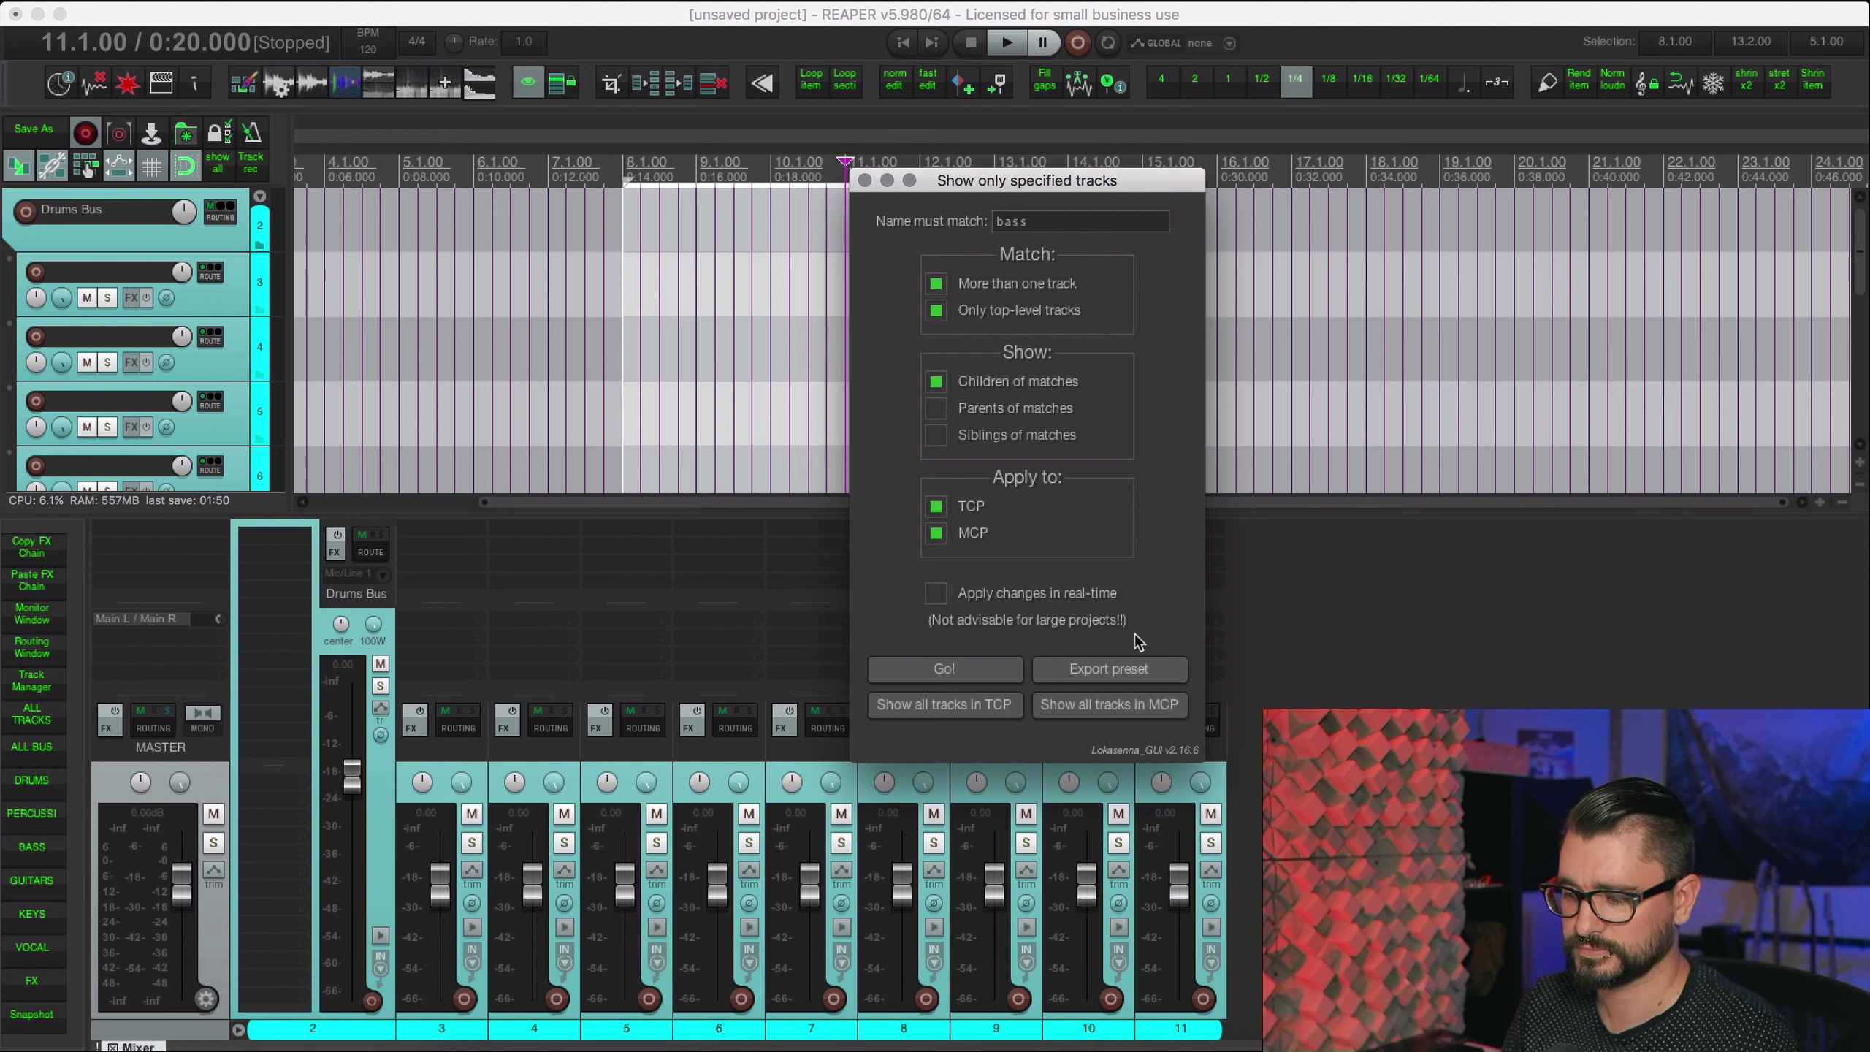
Step: Run the filter with Go! so only the Bass Bus and child tracks 20–25 appear
left_click(952, 673)
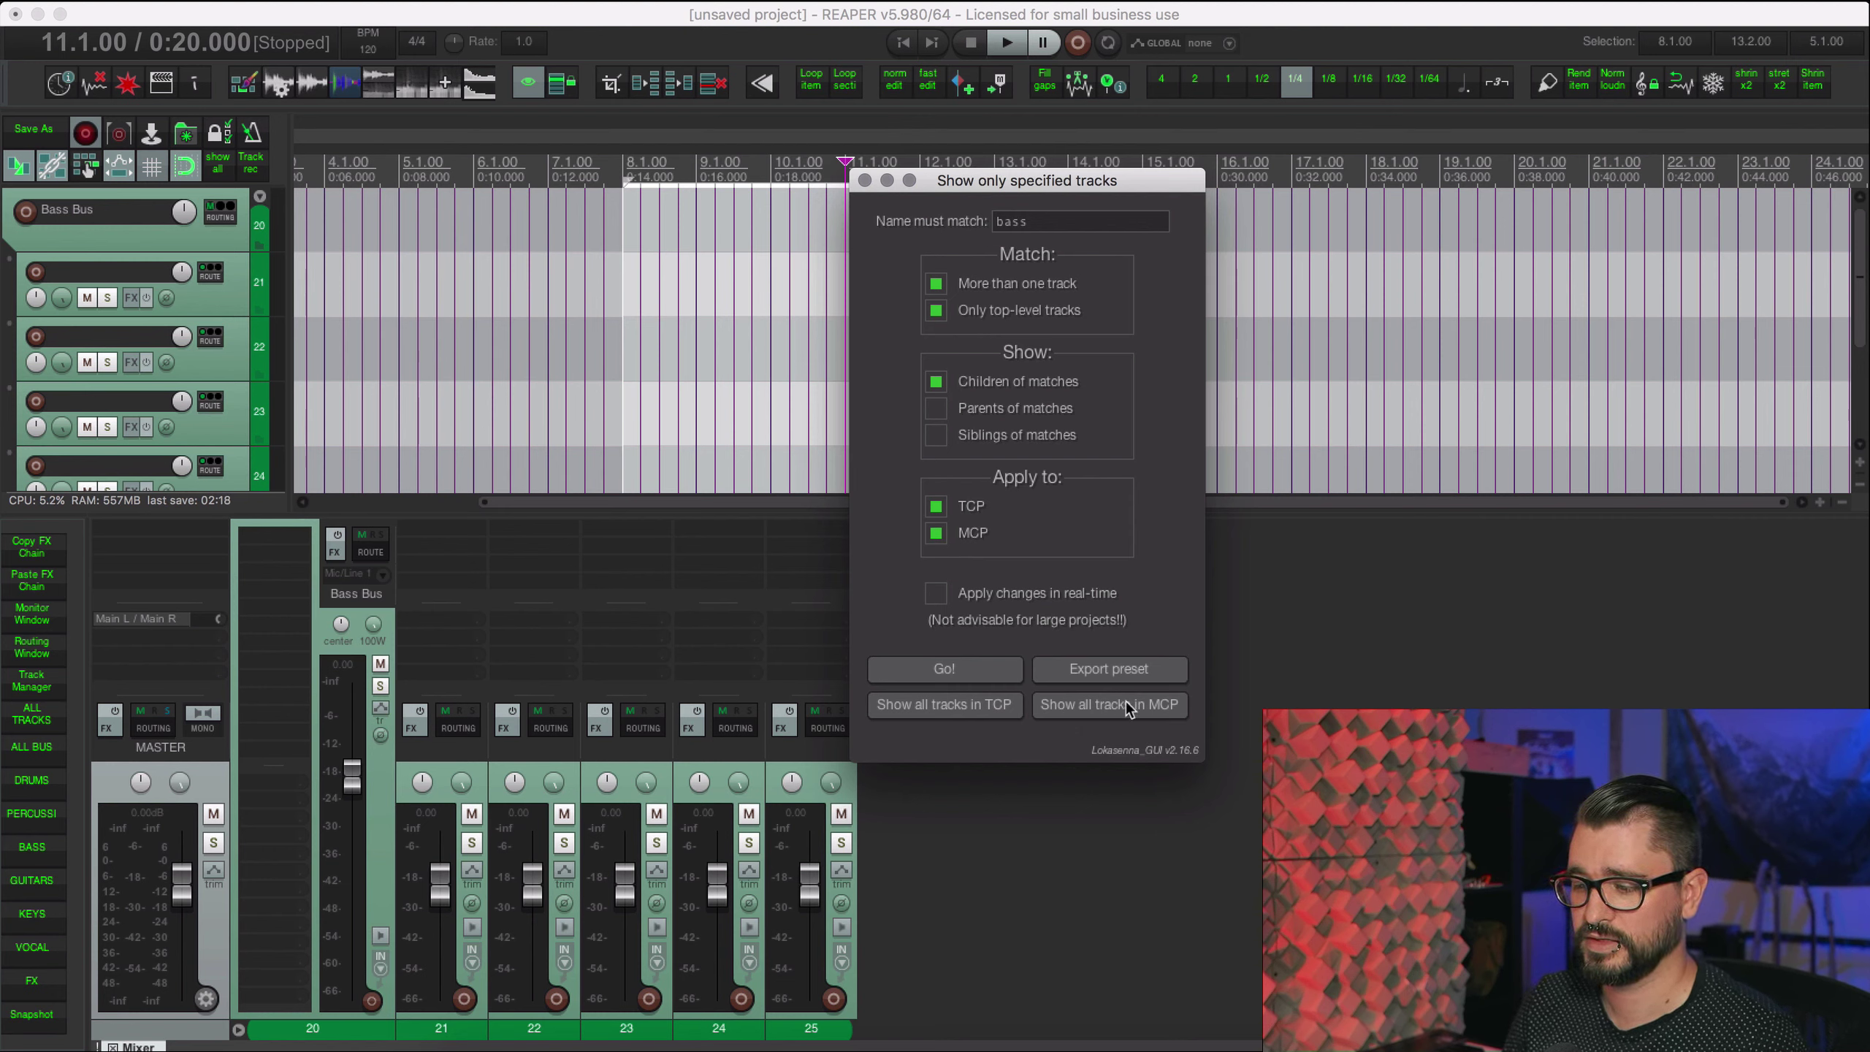
Step: Export the current bass filter settings as a preset named 'Show Bass'
left_click(1130, 673)
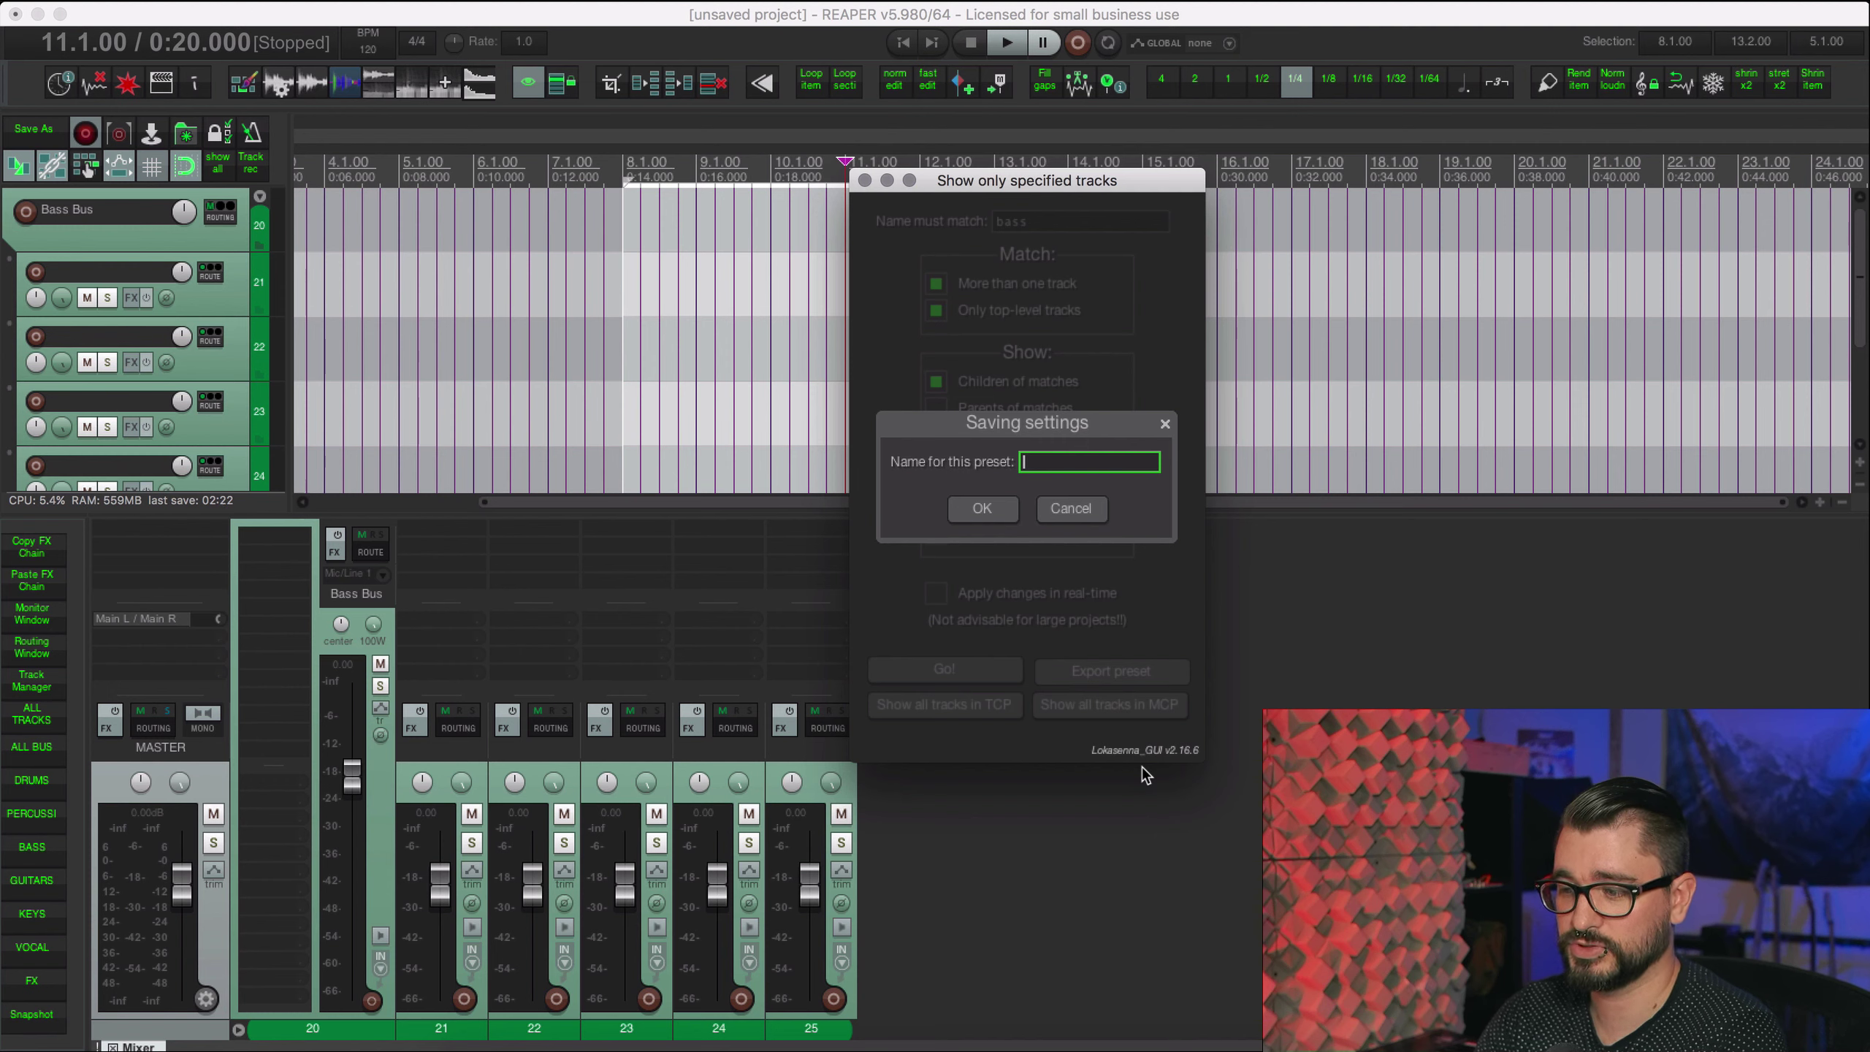
type("Show Ba")
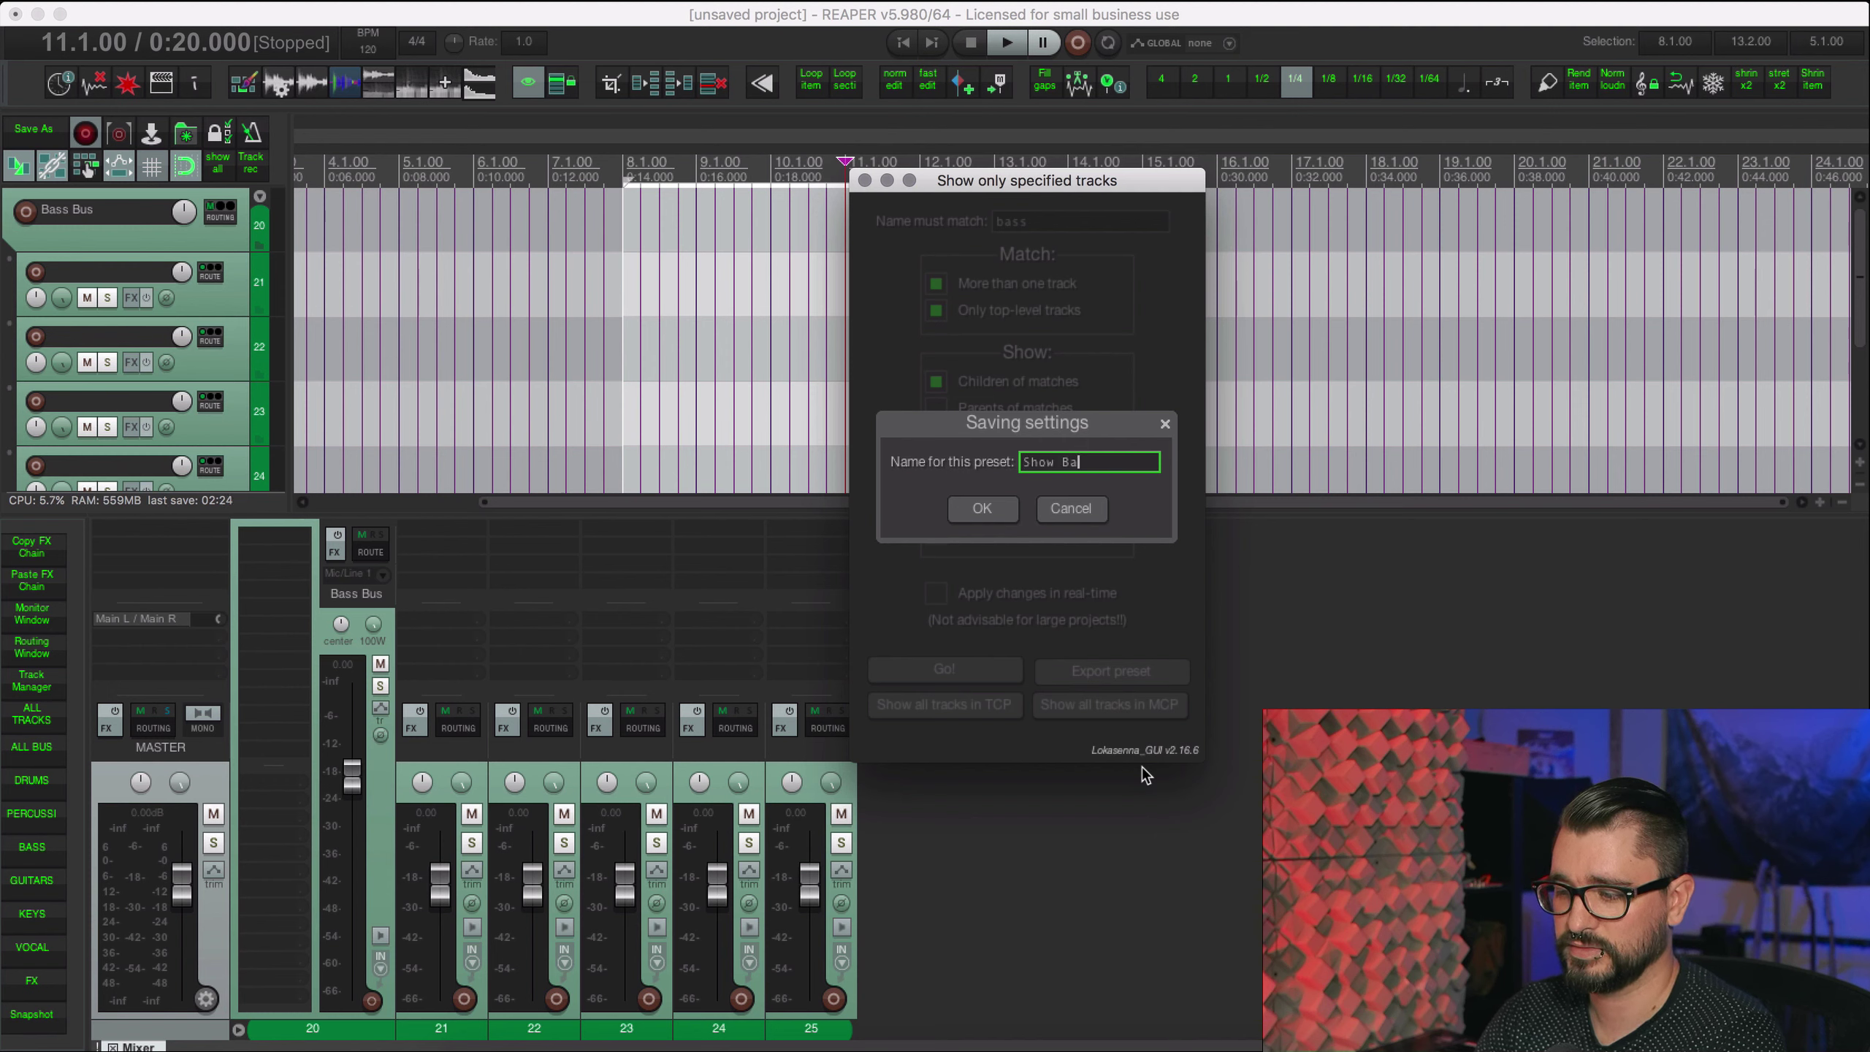
type("ss")
left_click(983, 509)
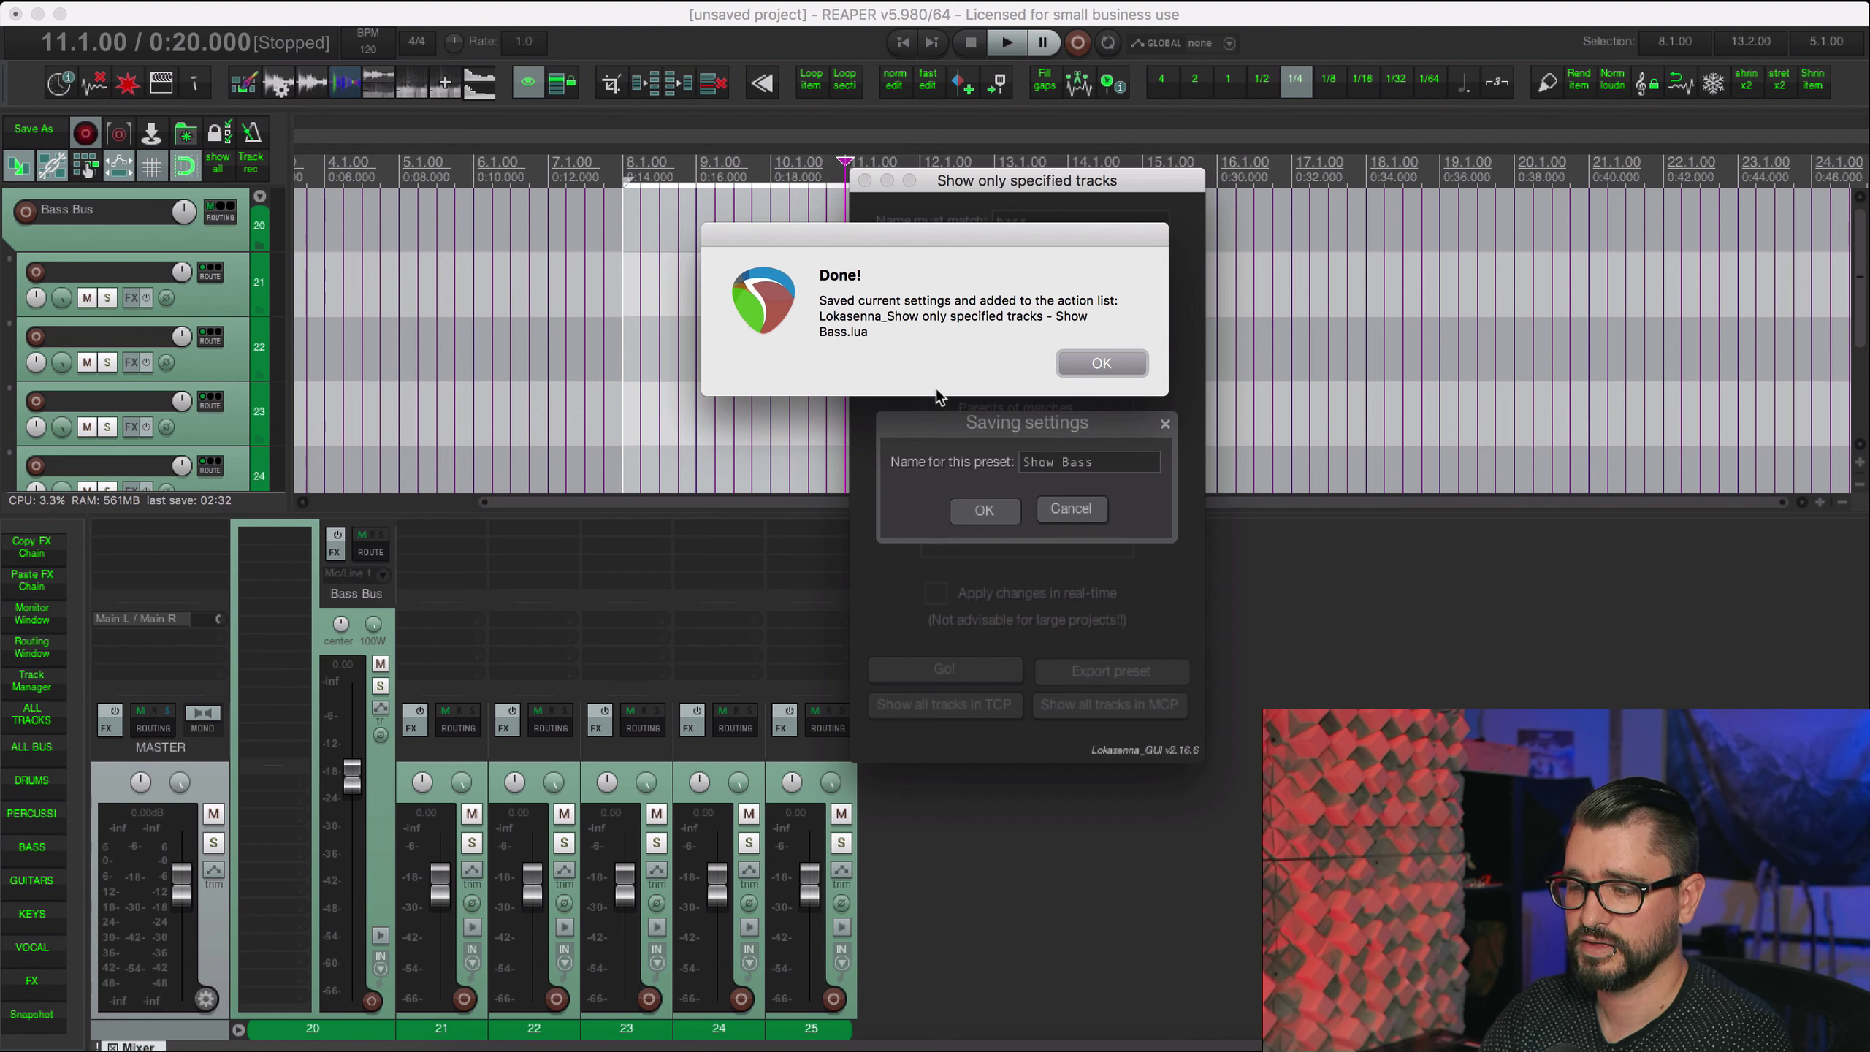
left_click(1119, 362)
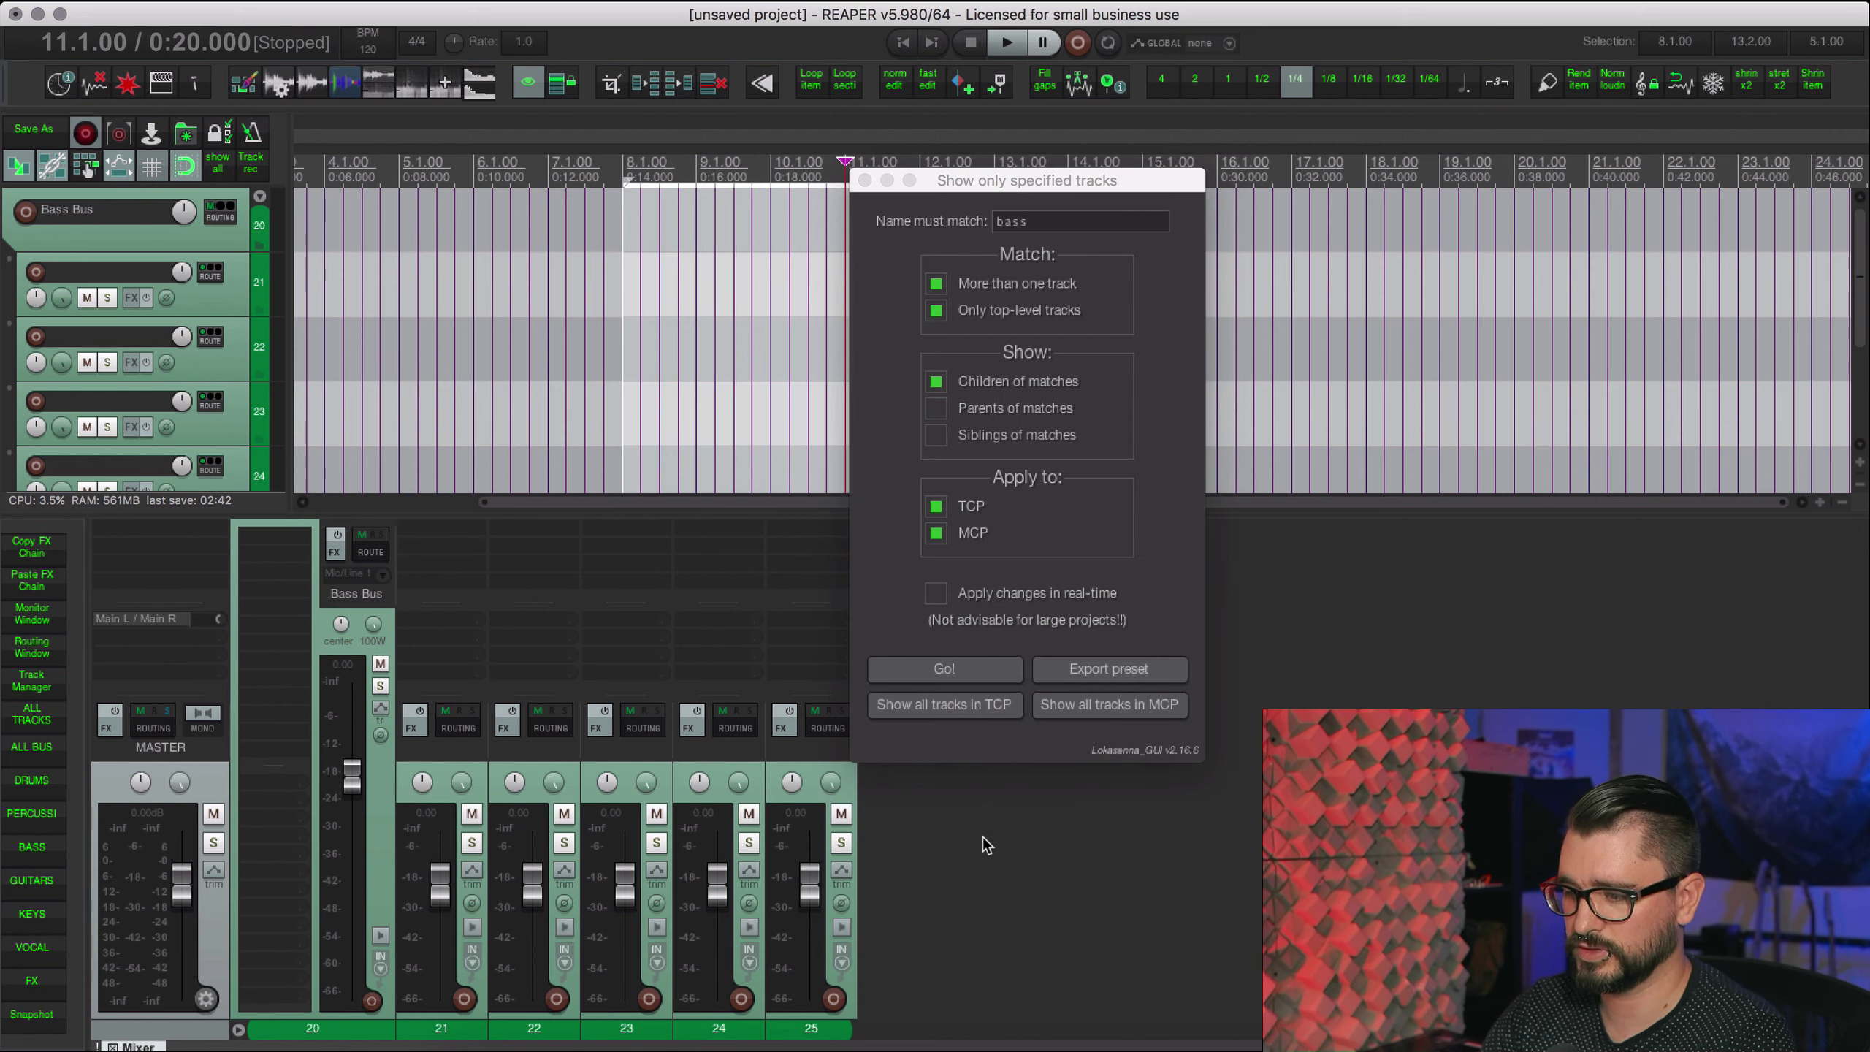
Step: Confirm the new Show Bass script appears in the Actions list filtered by 'show bass'
key("shift+slash")
type("show ")
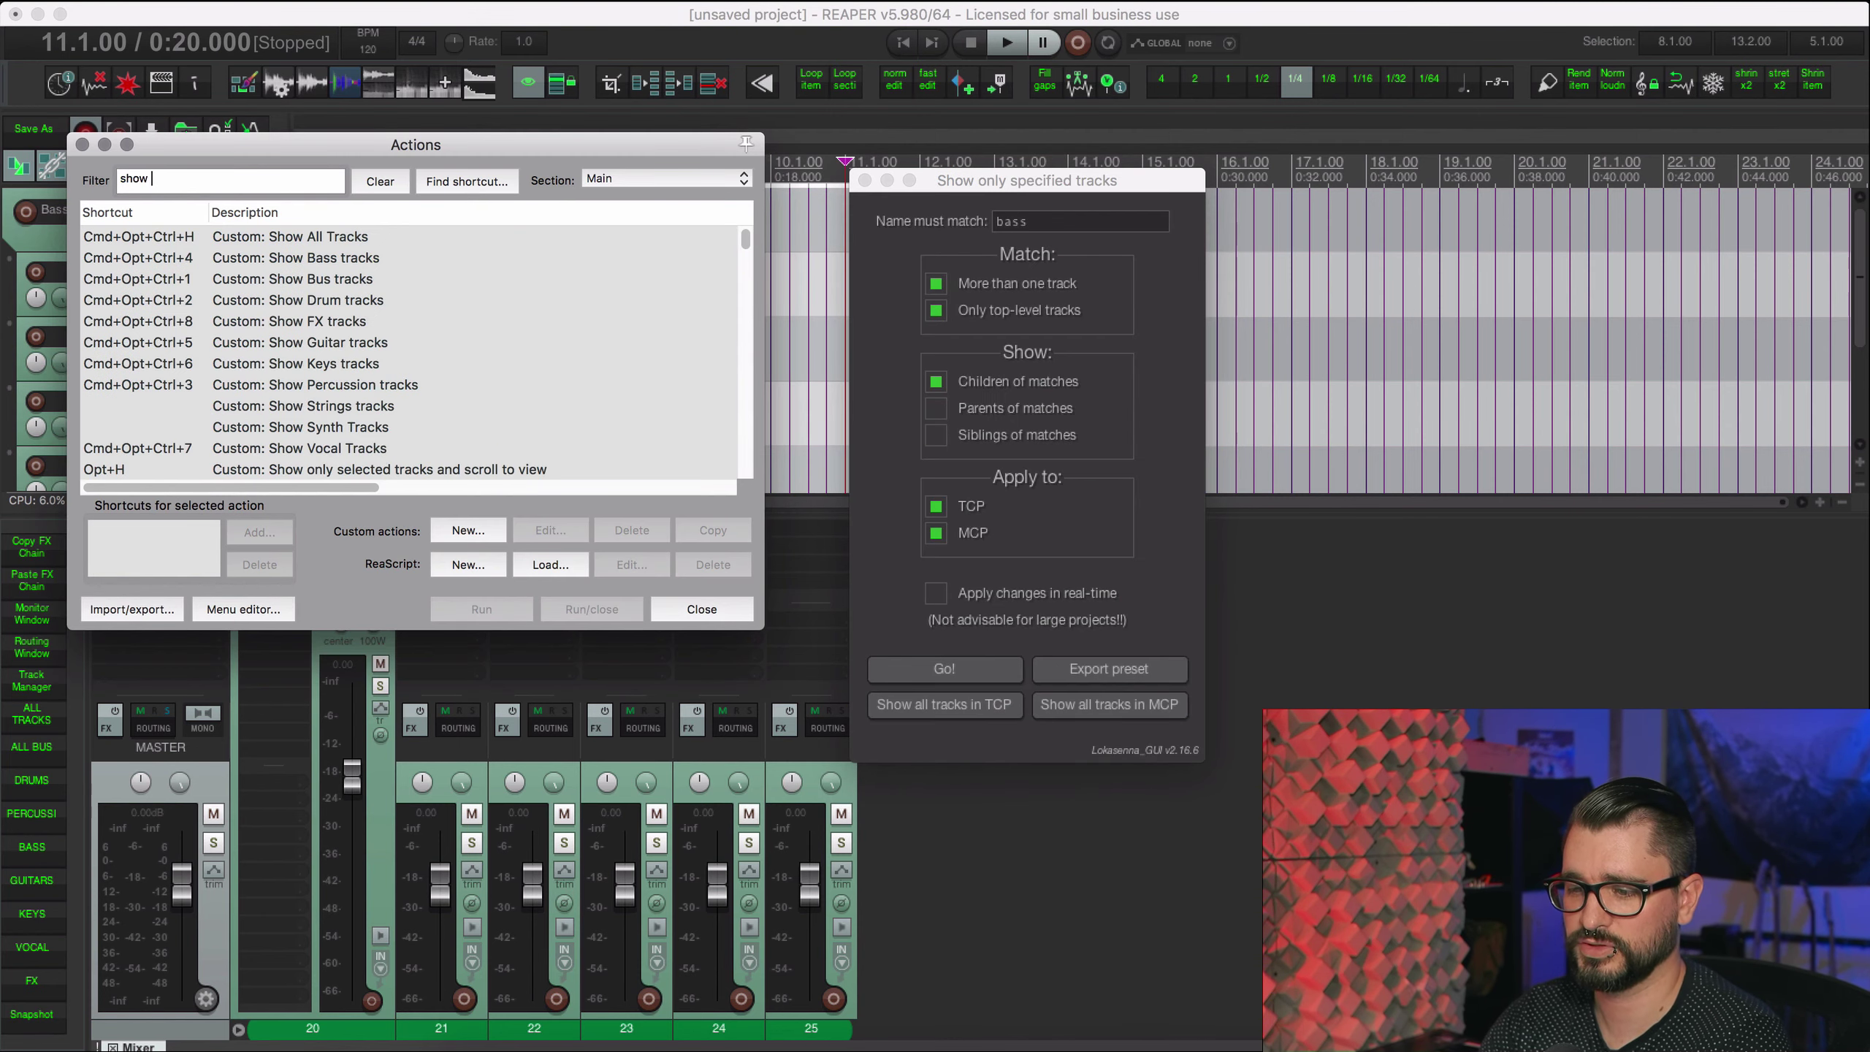
type("bass")
left_click(455, 259)
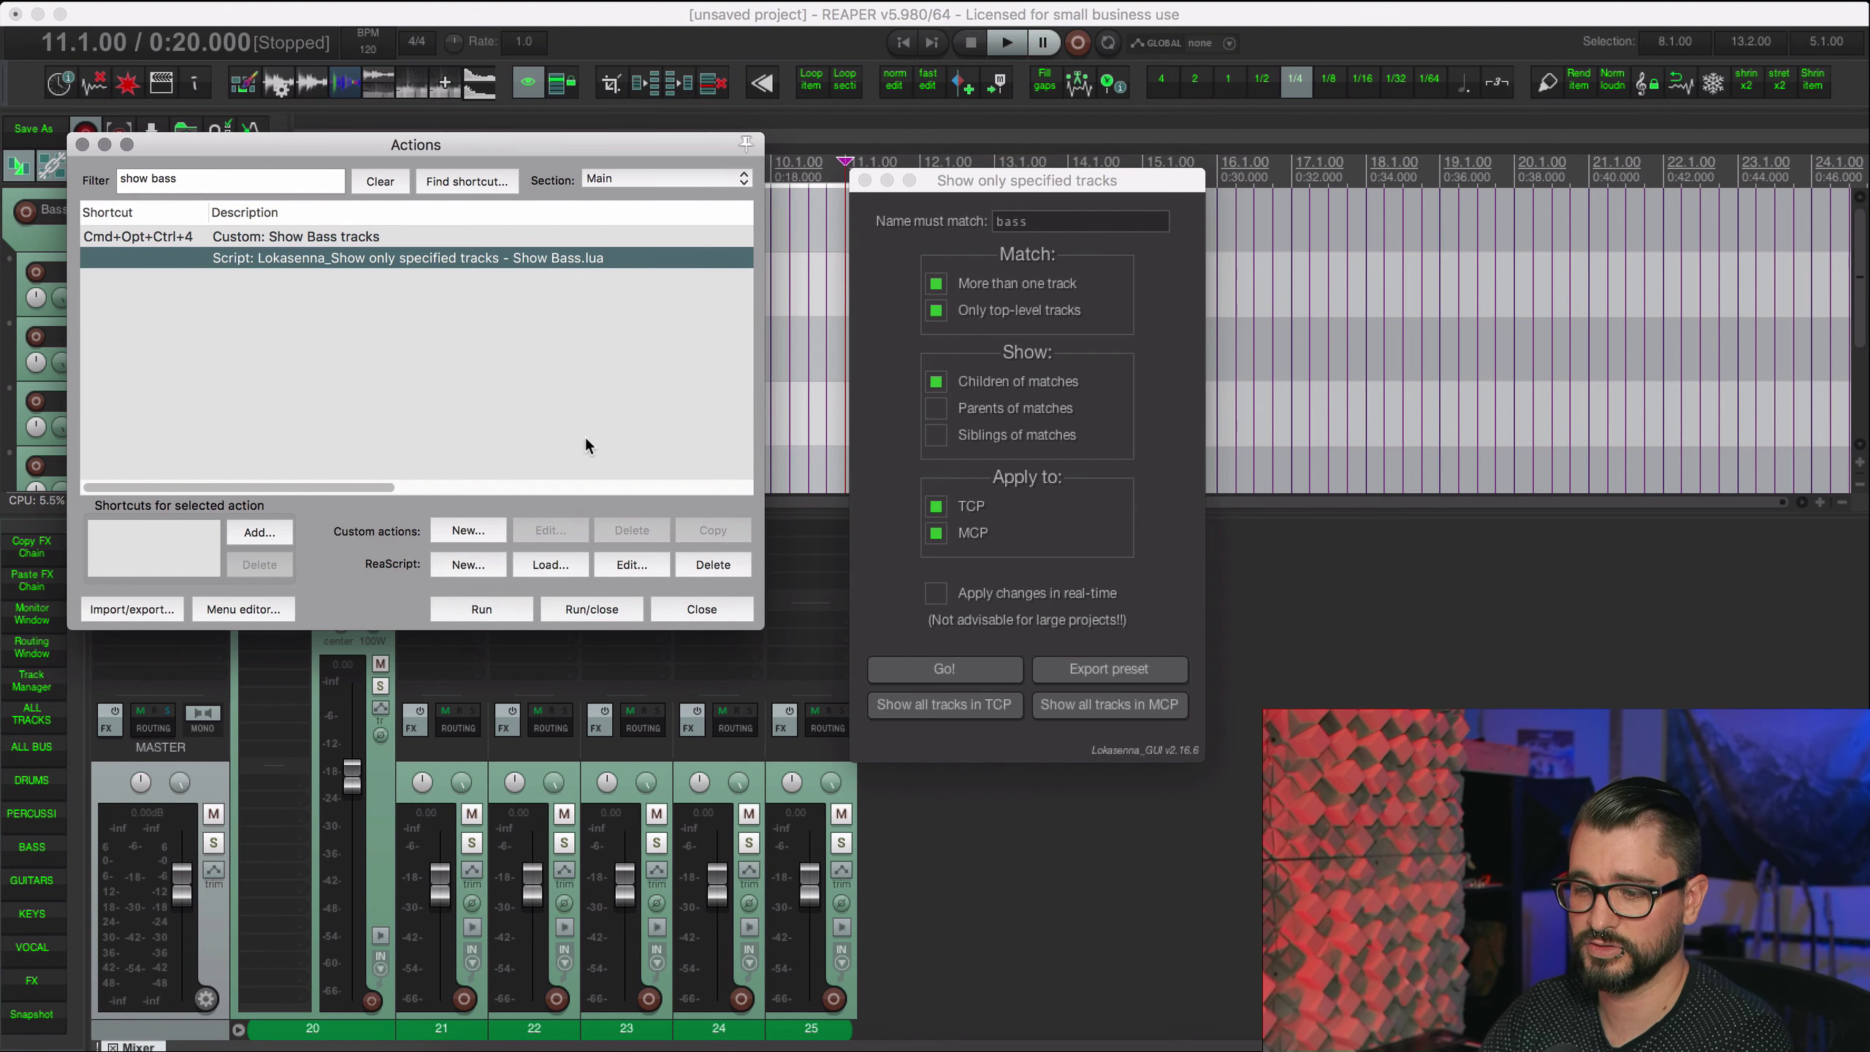
left_click(721, 607)
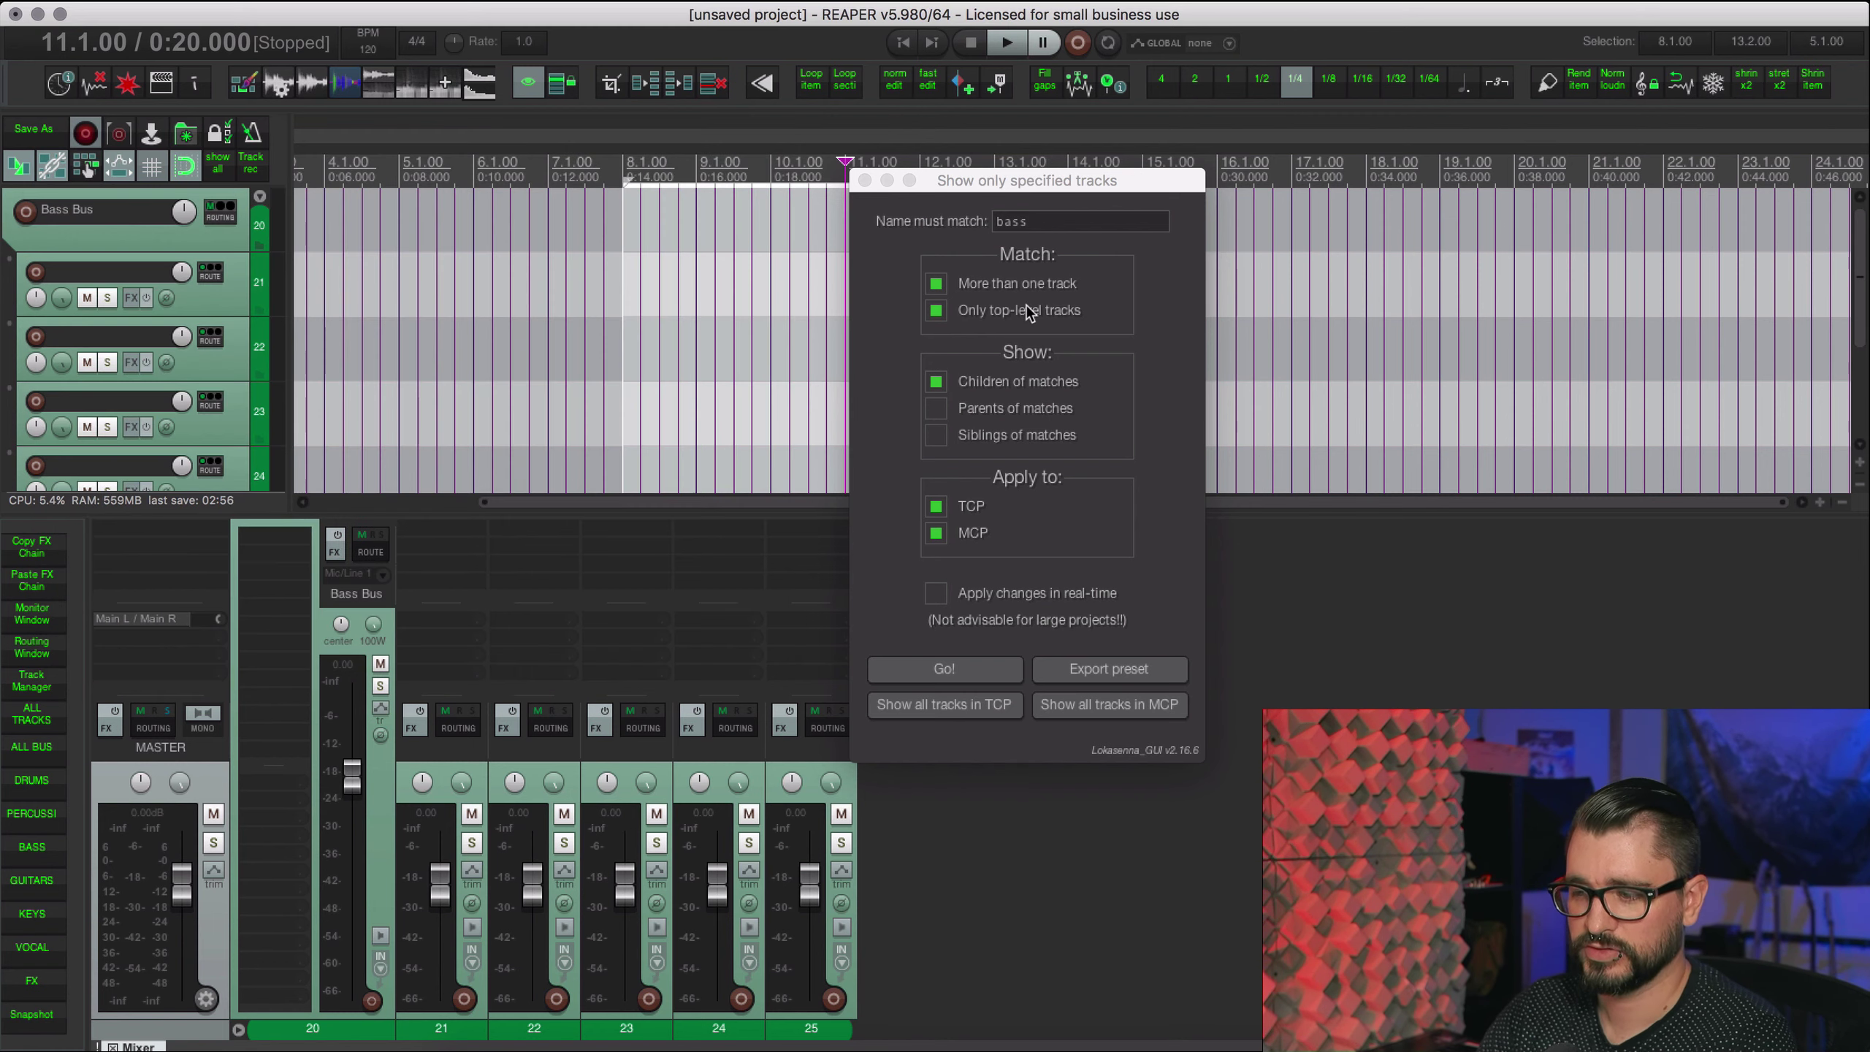
Step: Change the name to match to 'bus' and apply the filter
left_click(1054, 225)
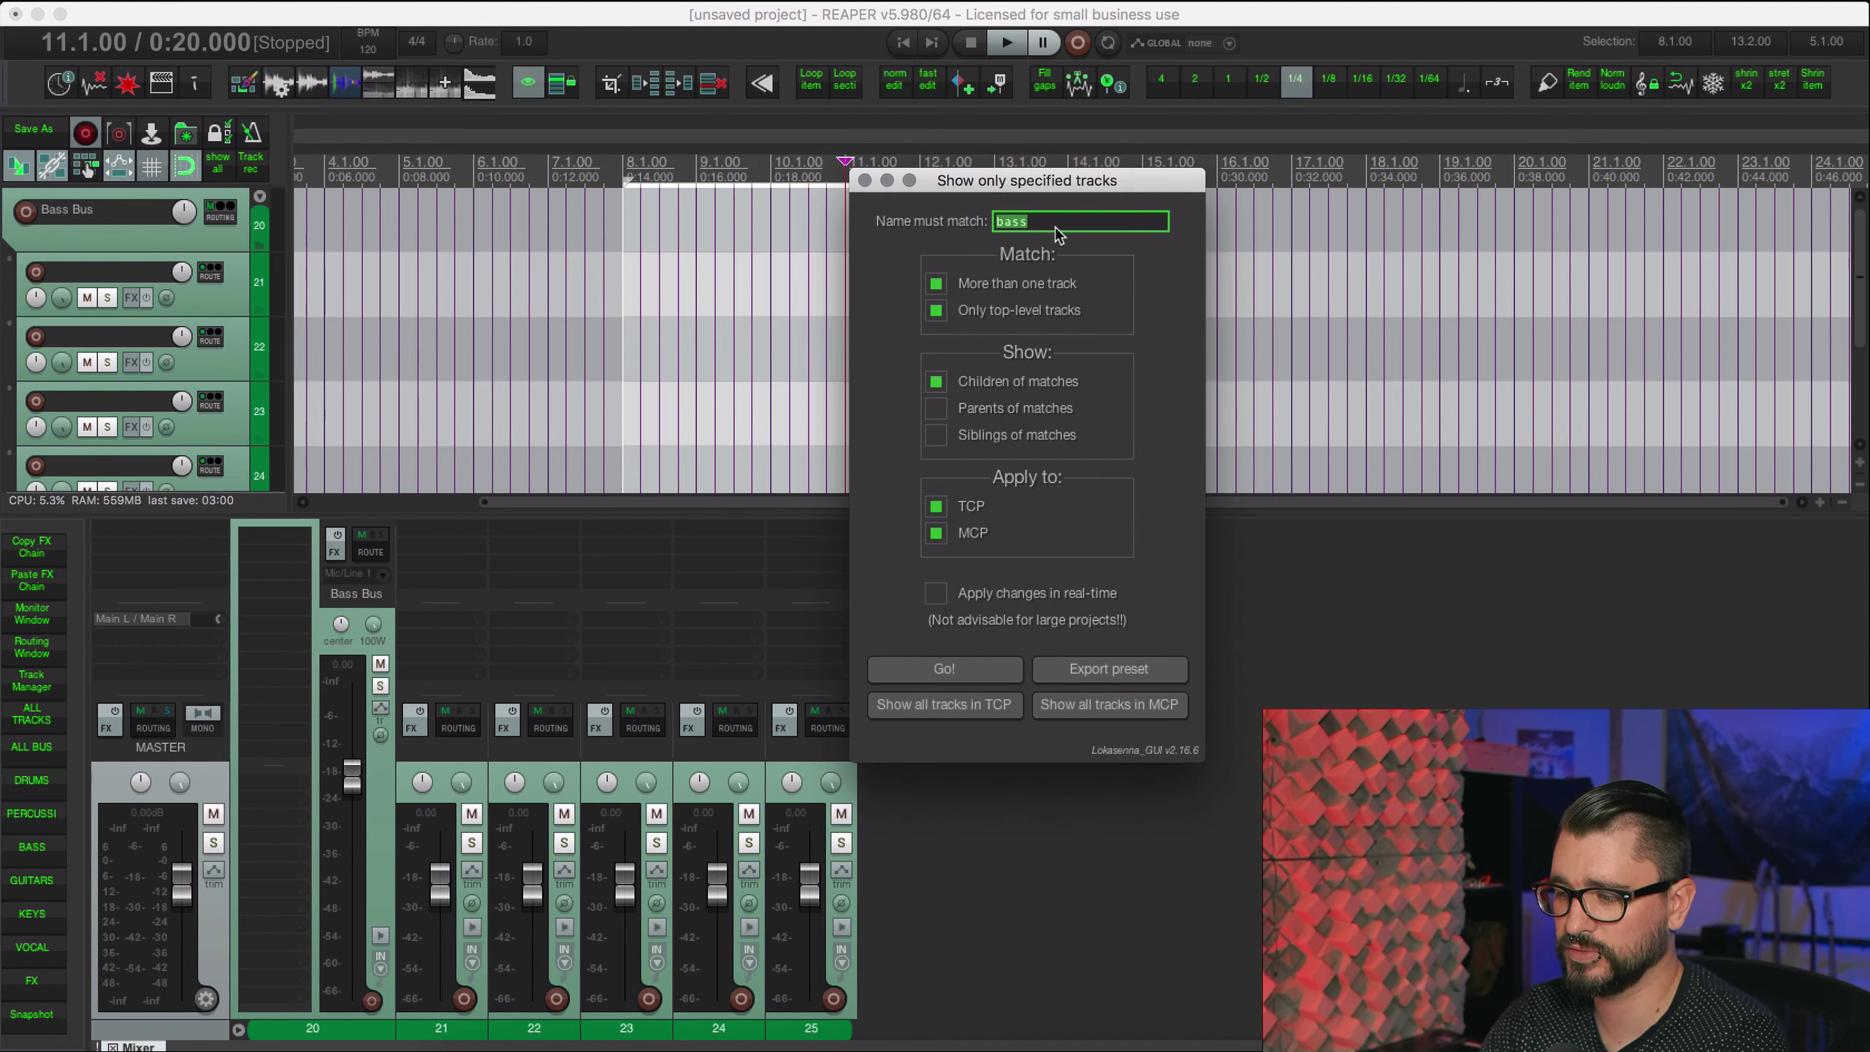
type("bus")
left_click(944, 668)
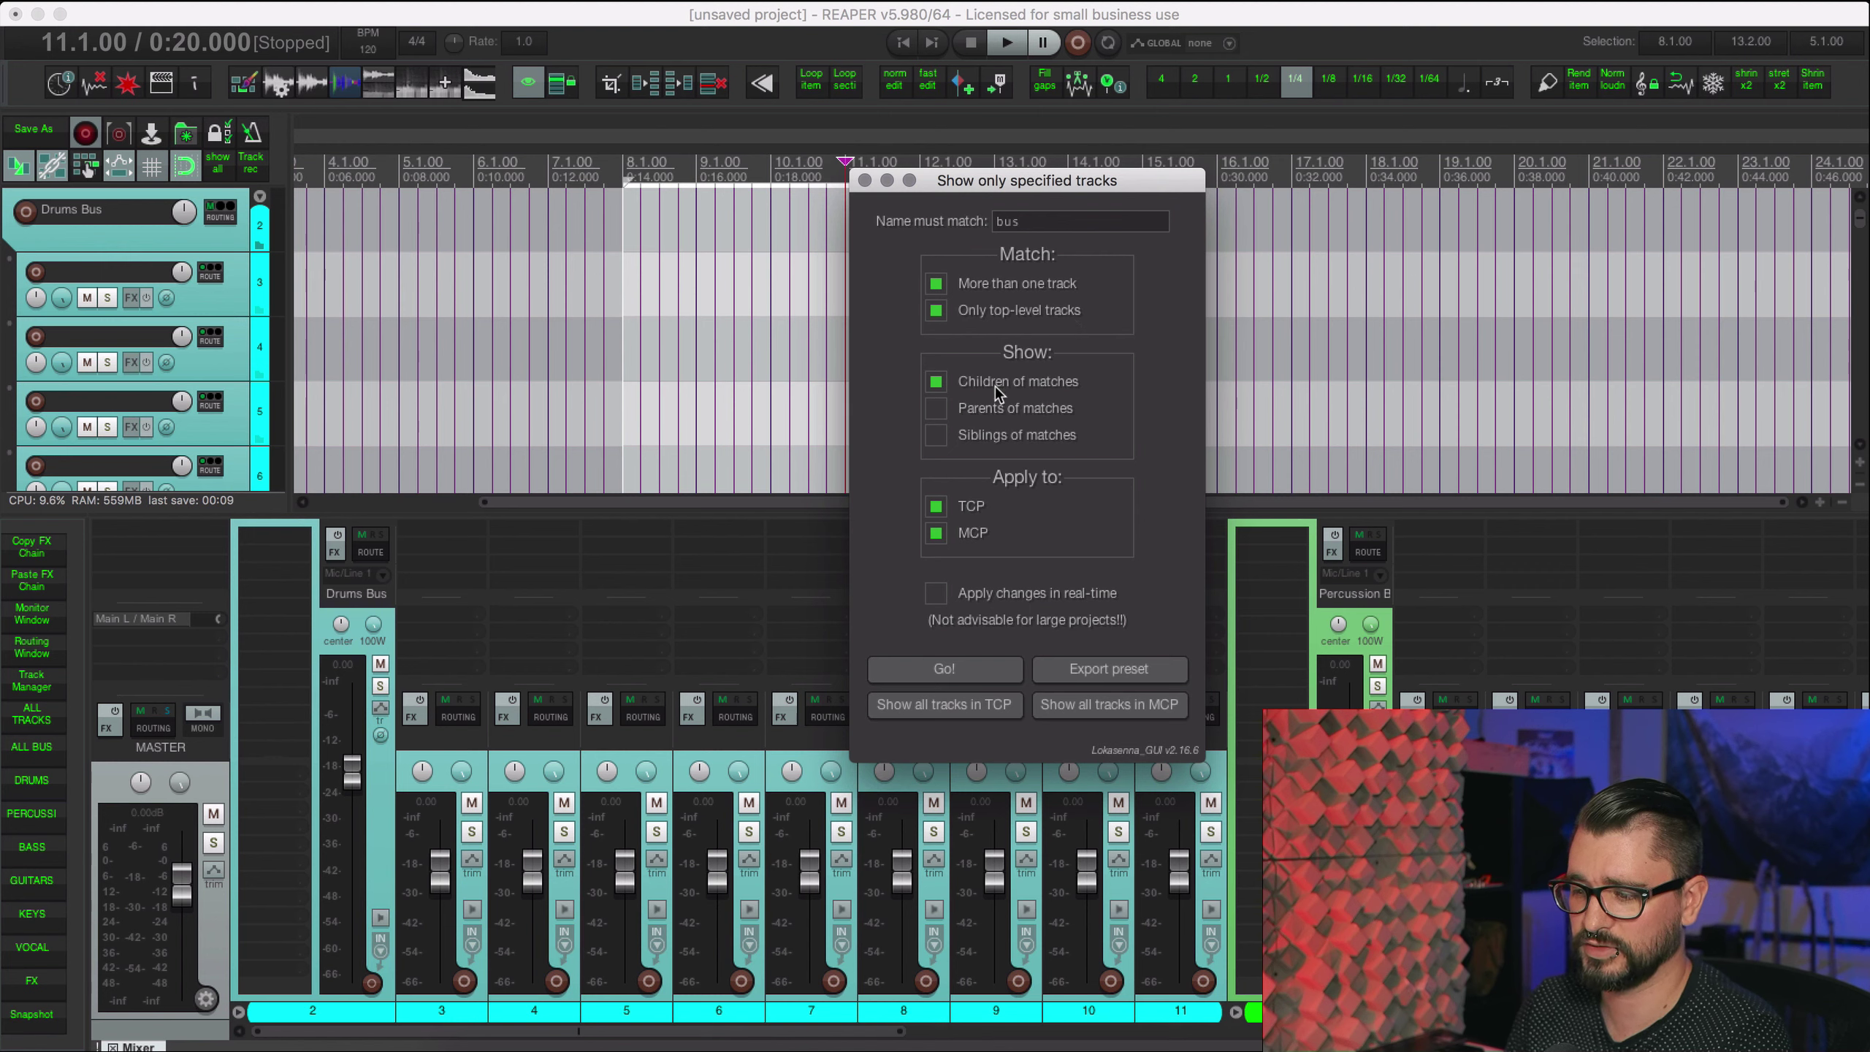
Step: Untick Children of matches and reapply so only top-level bus tracks show, then reposition the dialog
left_click(936, 382)
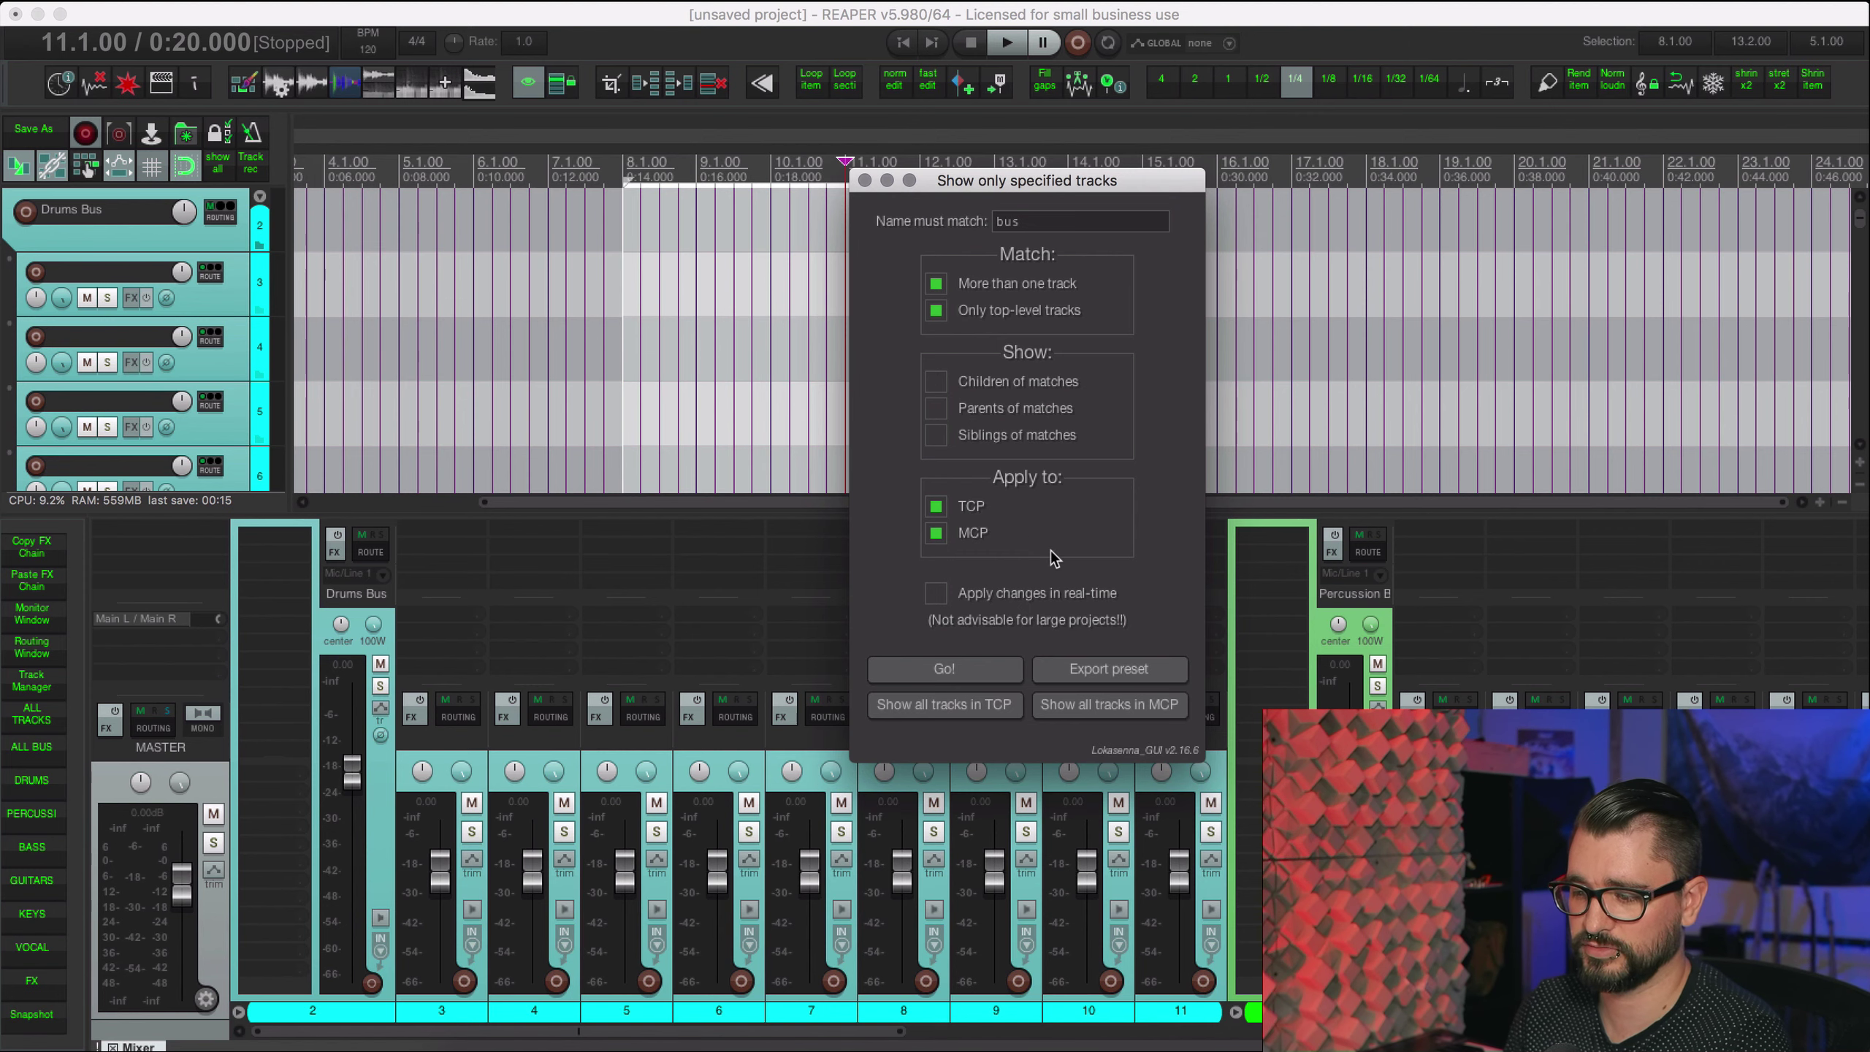
left_click(964, 671)
left_click_drag(1050, 194, 1598, 179)
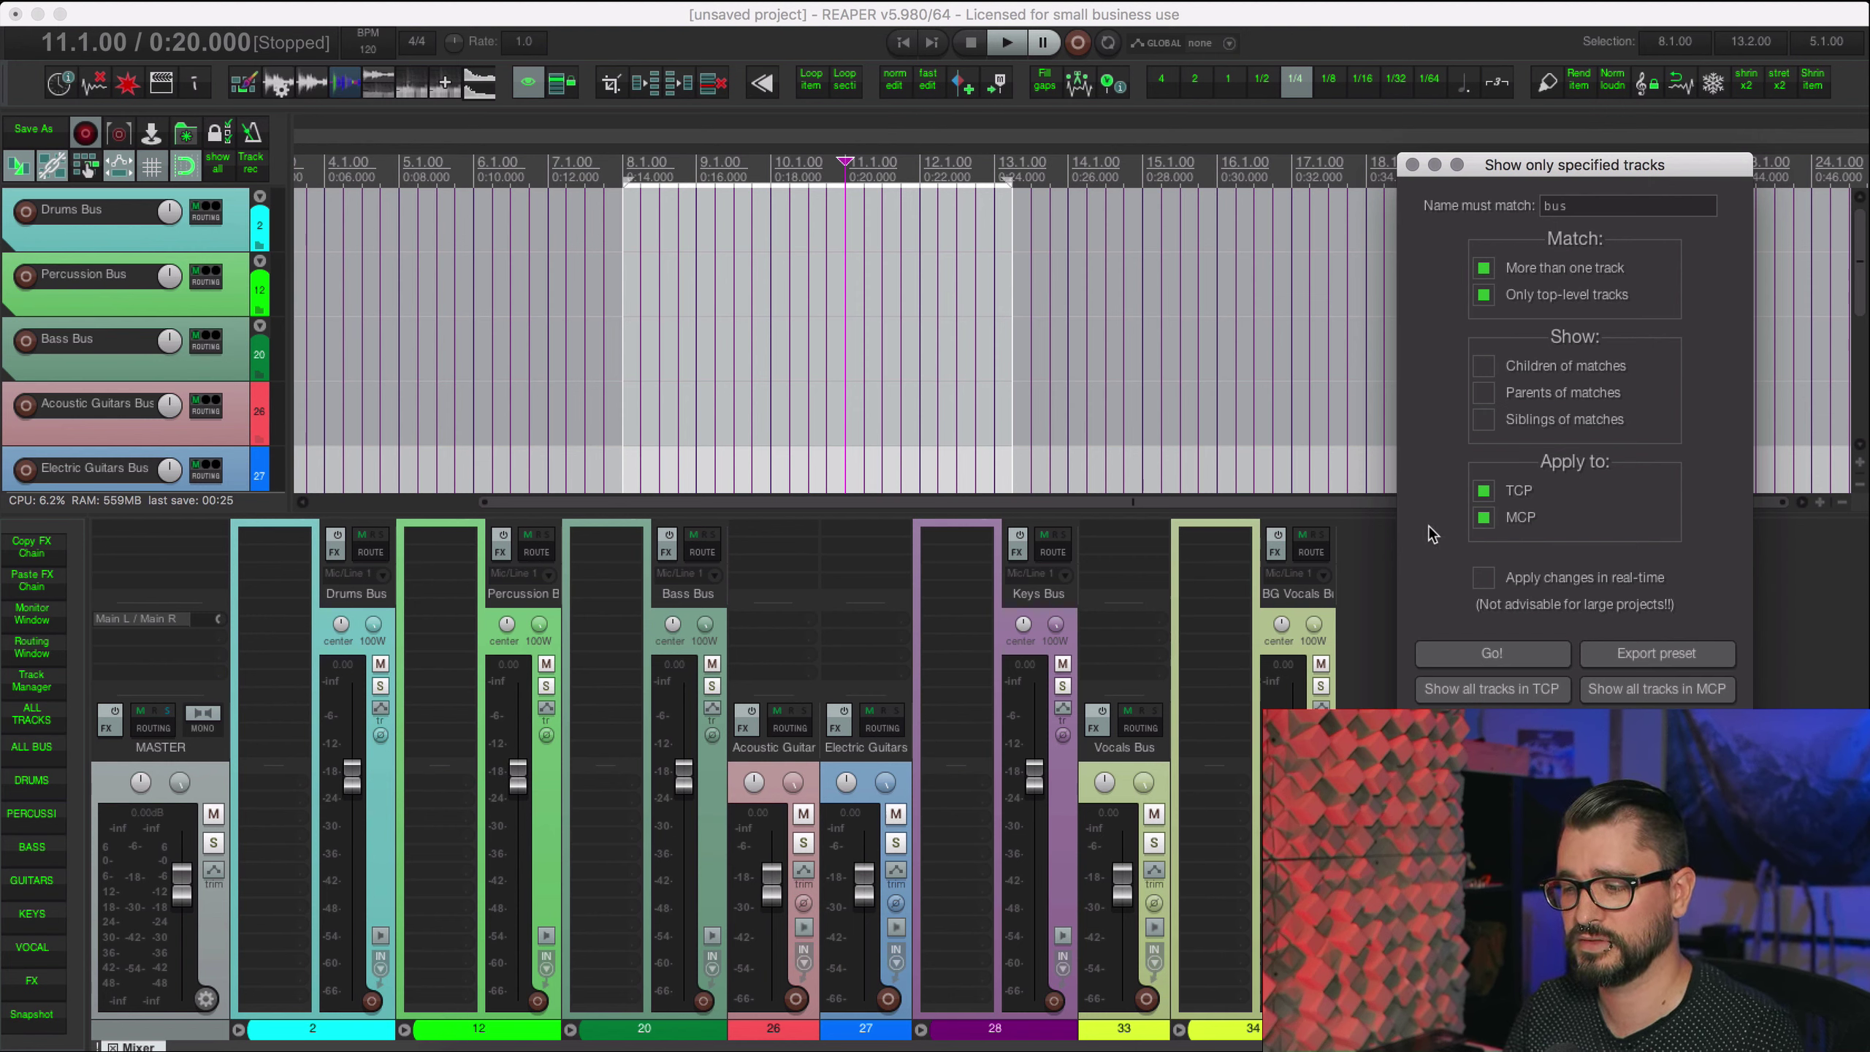
left_click_drag(1577, 164, 1403, 146)
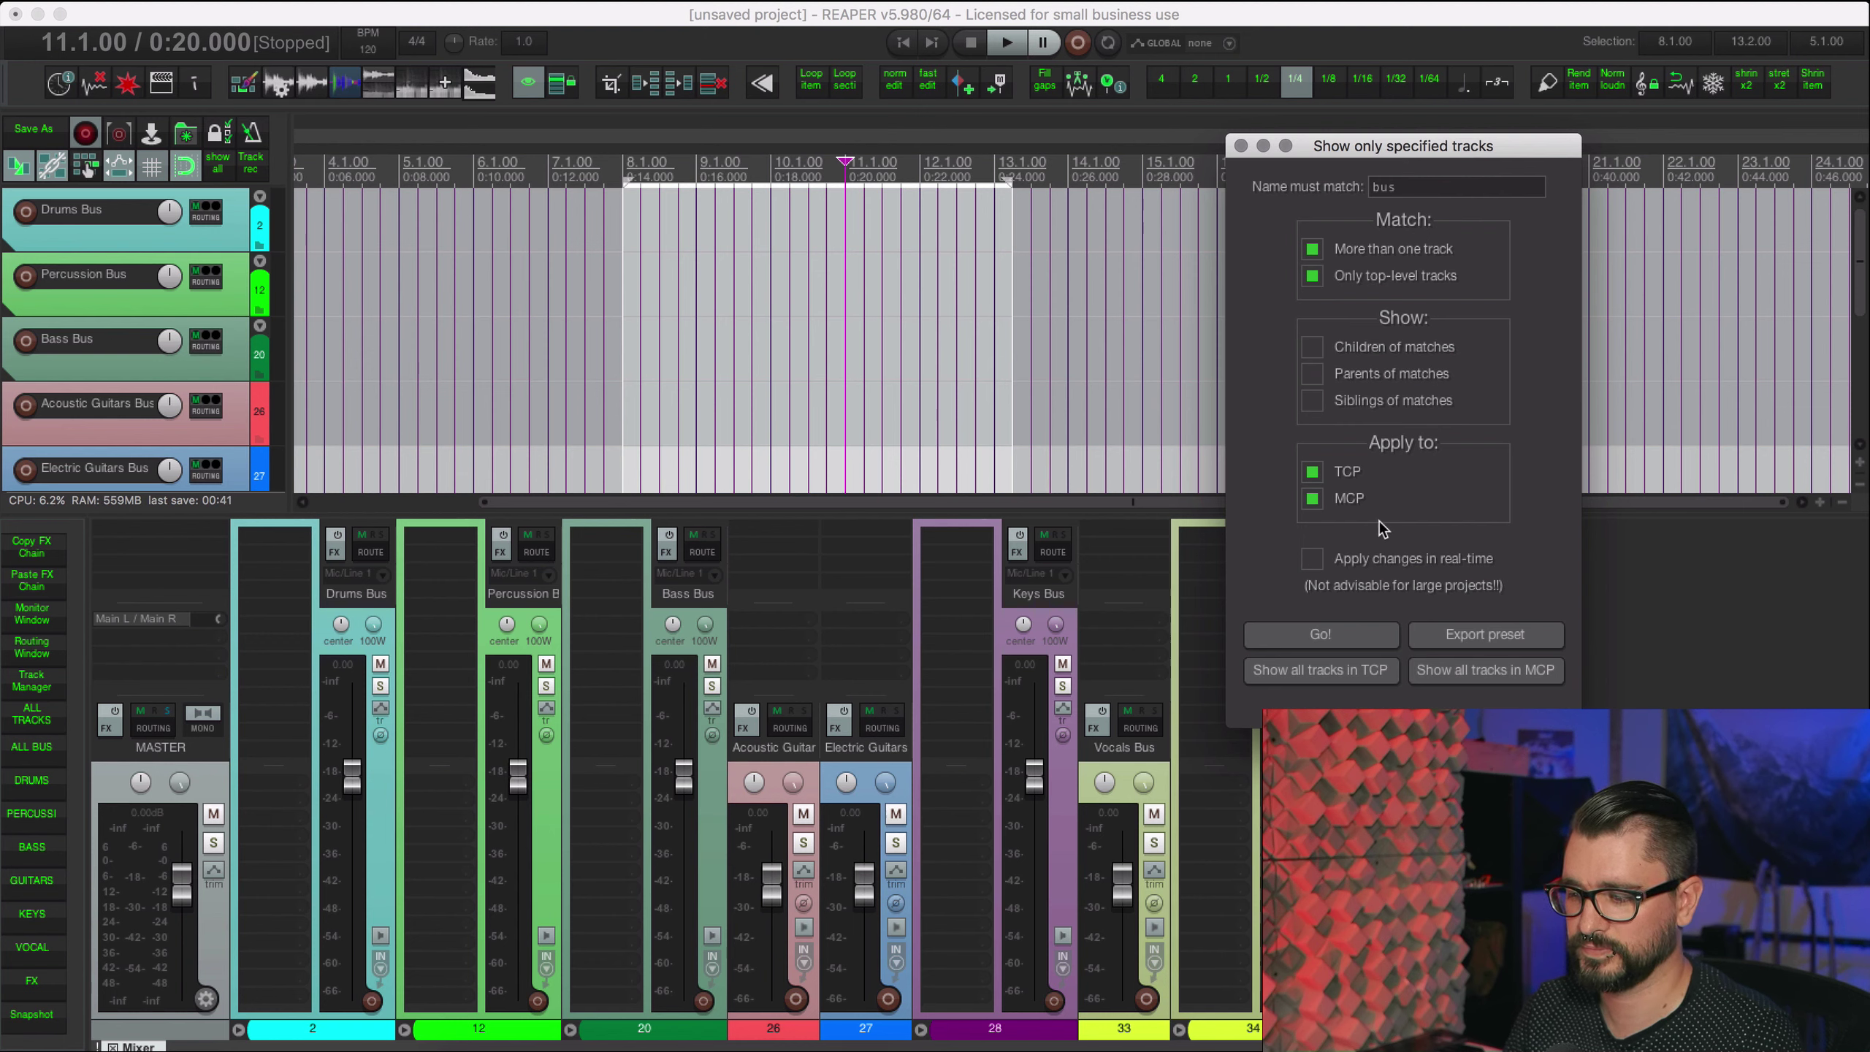
Step: Export the bus-only filter settings as a preset named 'Bus'
left_click(1473, 637)
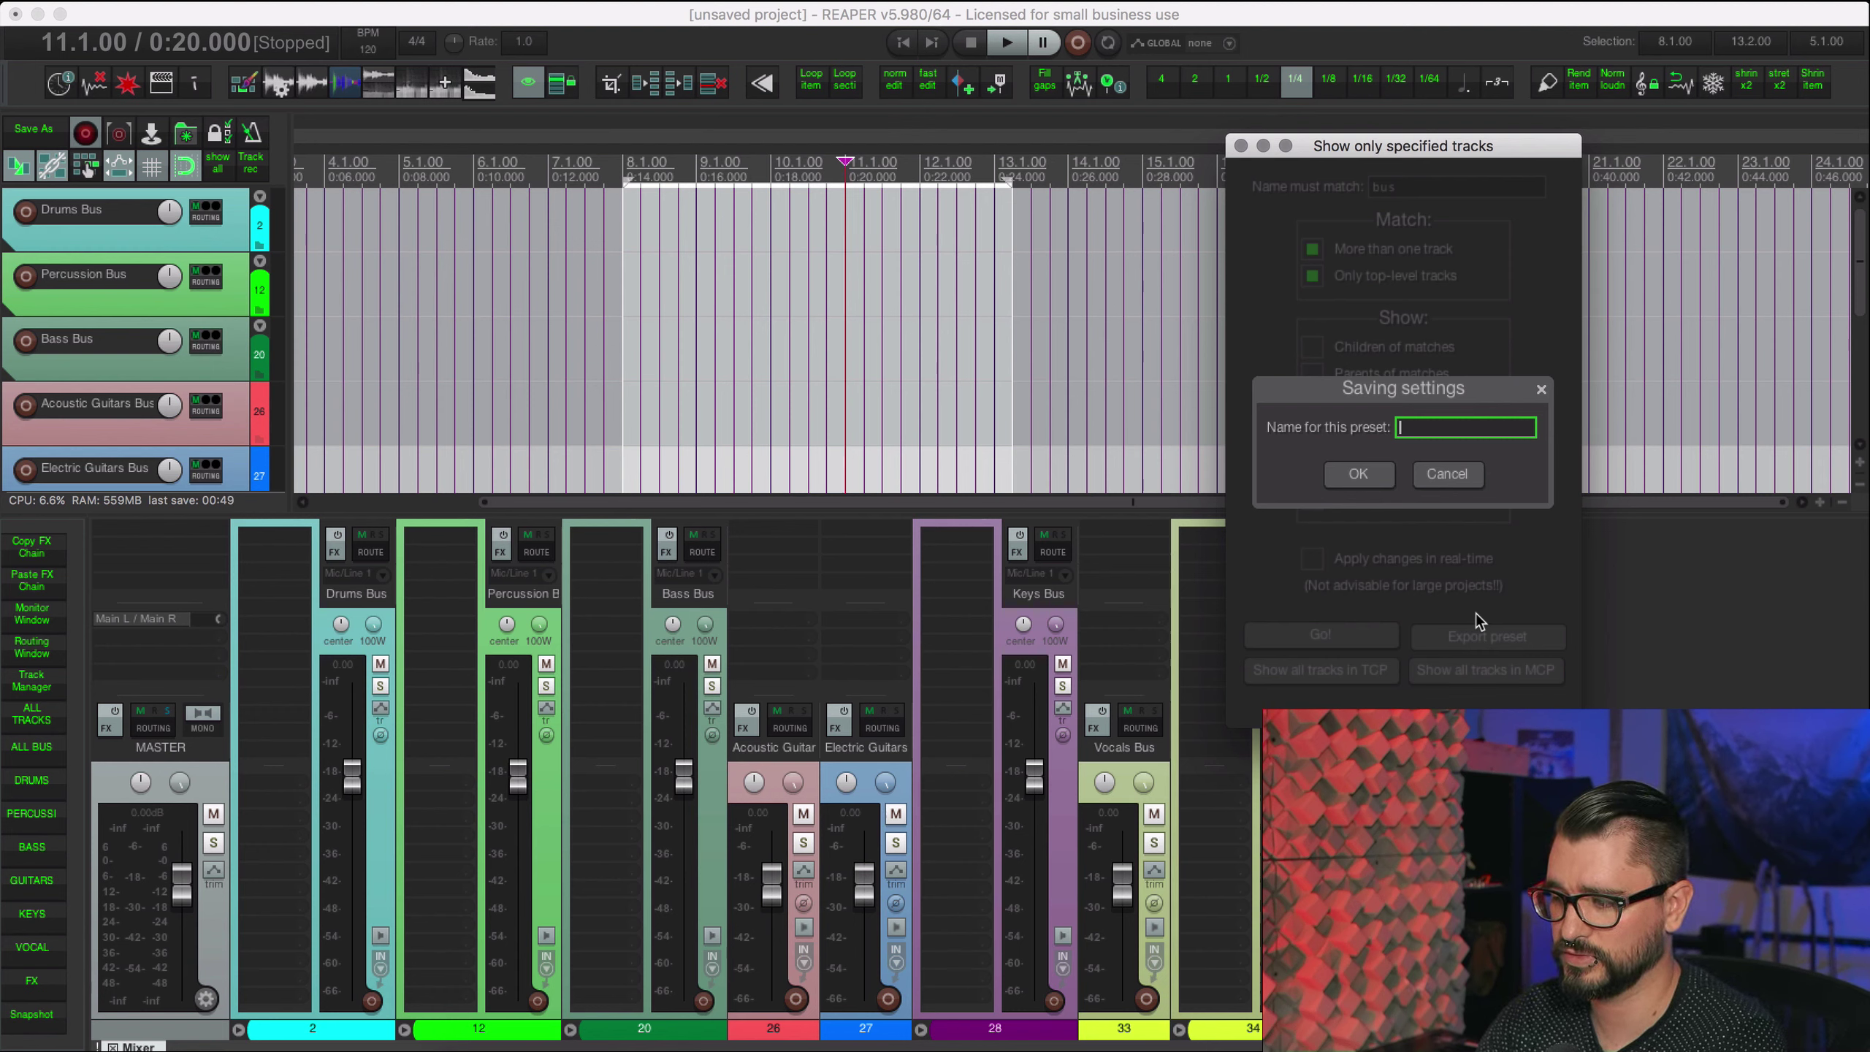
type("Bus")
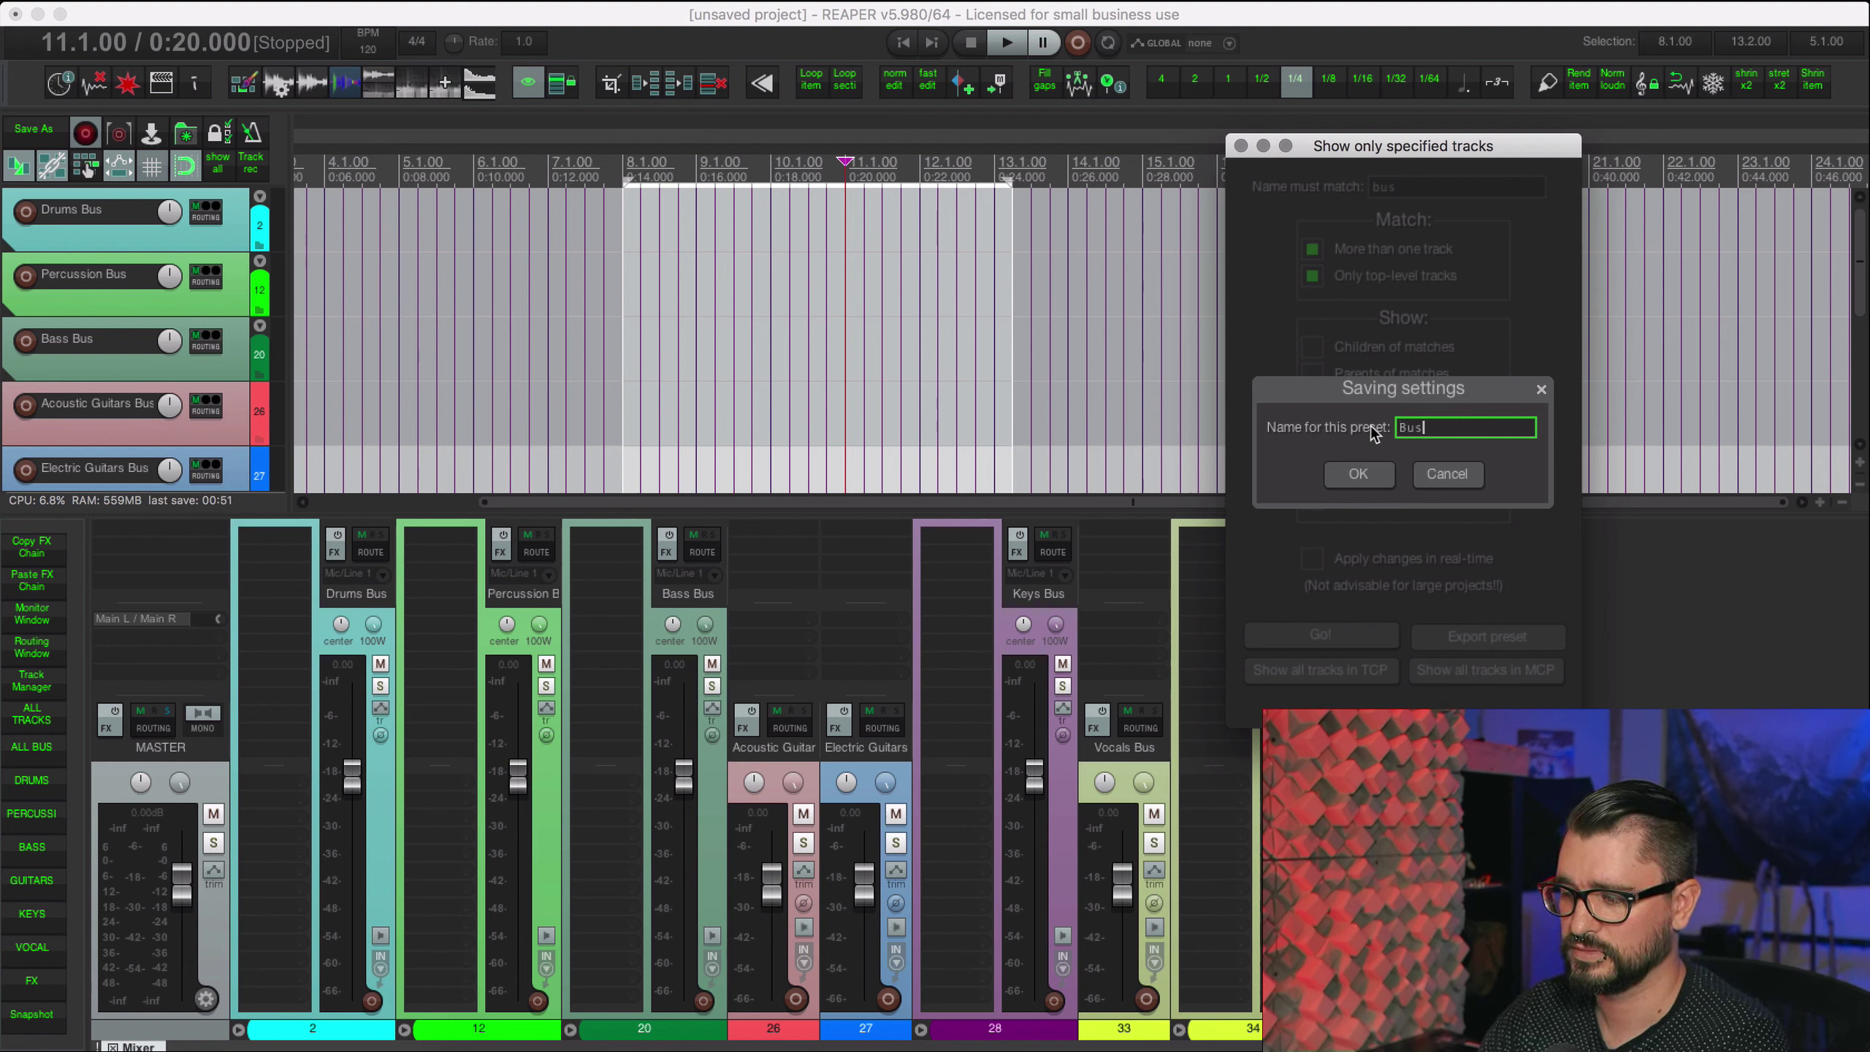
left_click(1361, 479)
left_click(1089, 360)
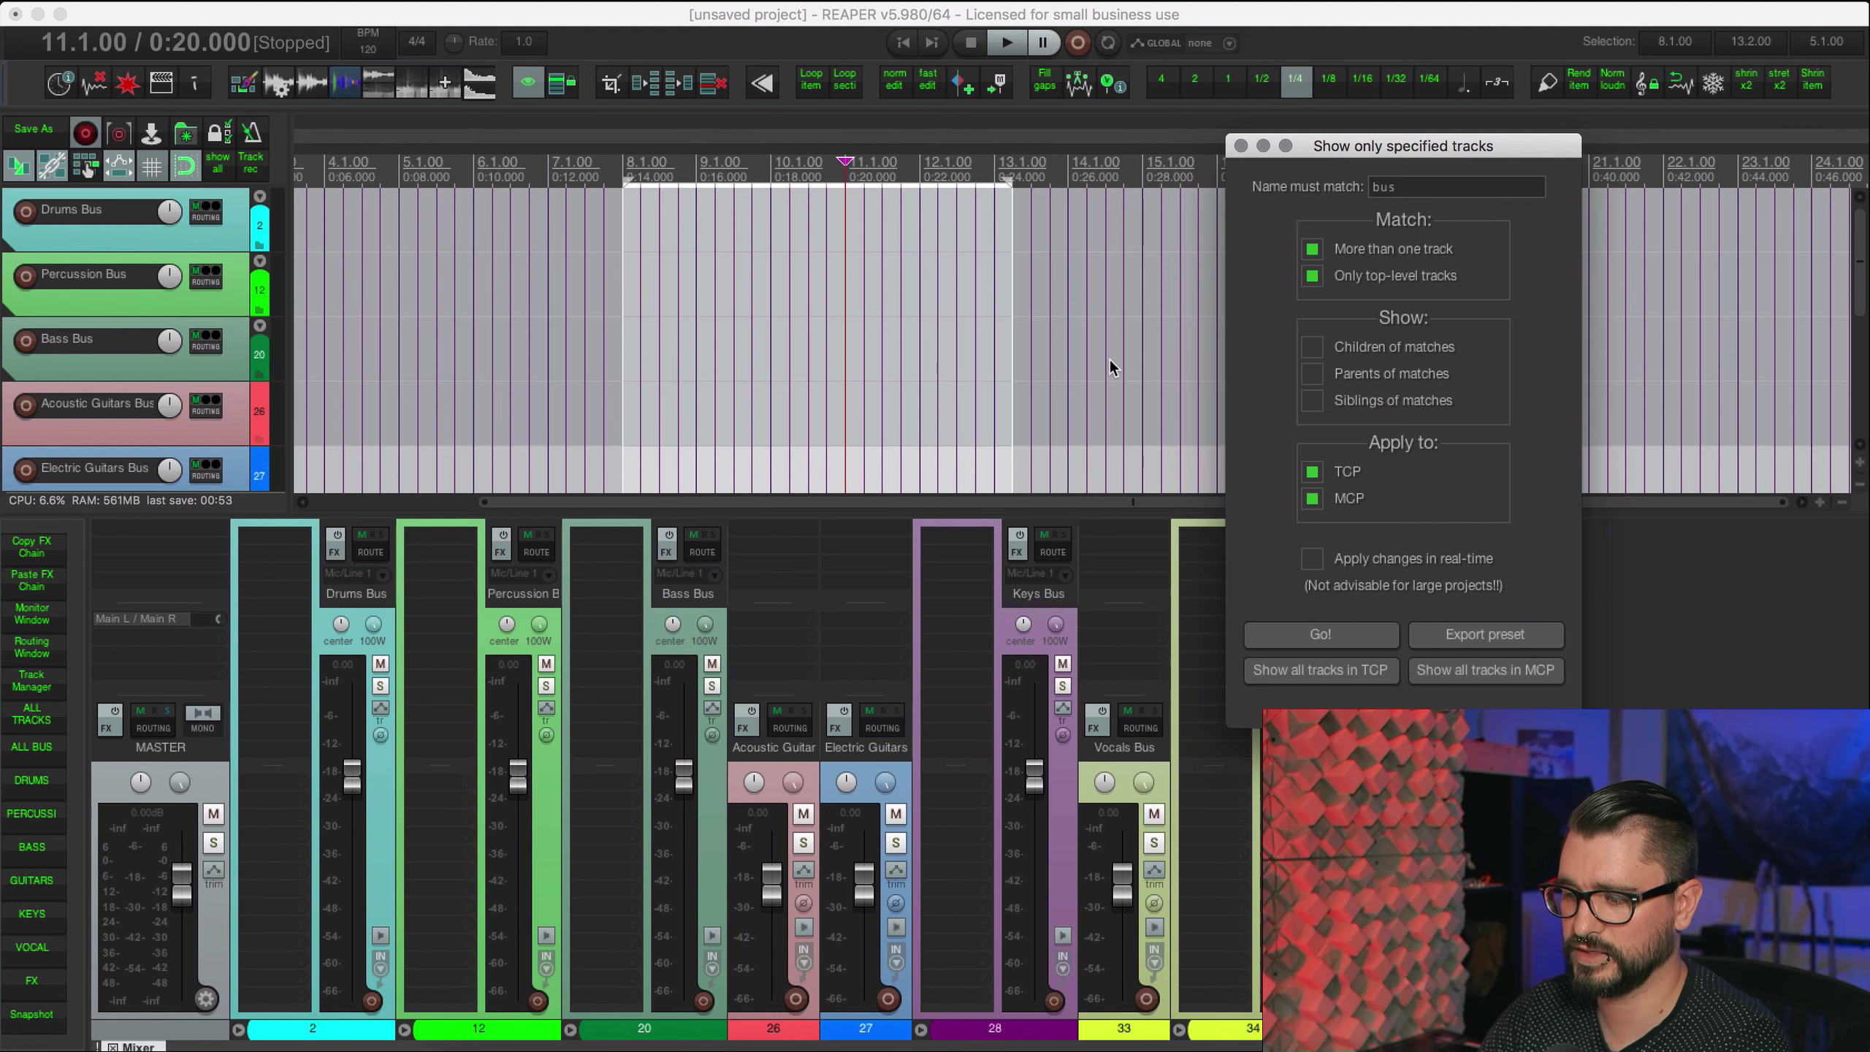
Step: Show only tracks matching 'percussion' together with their child tracks
double_click(1402, 186)
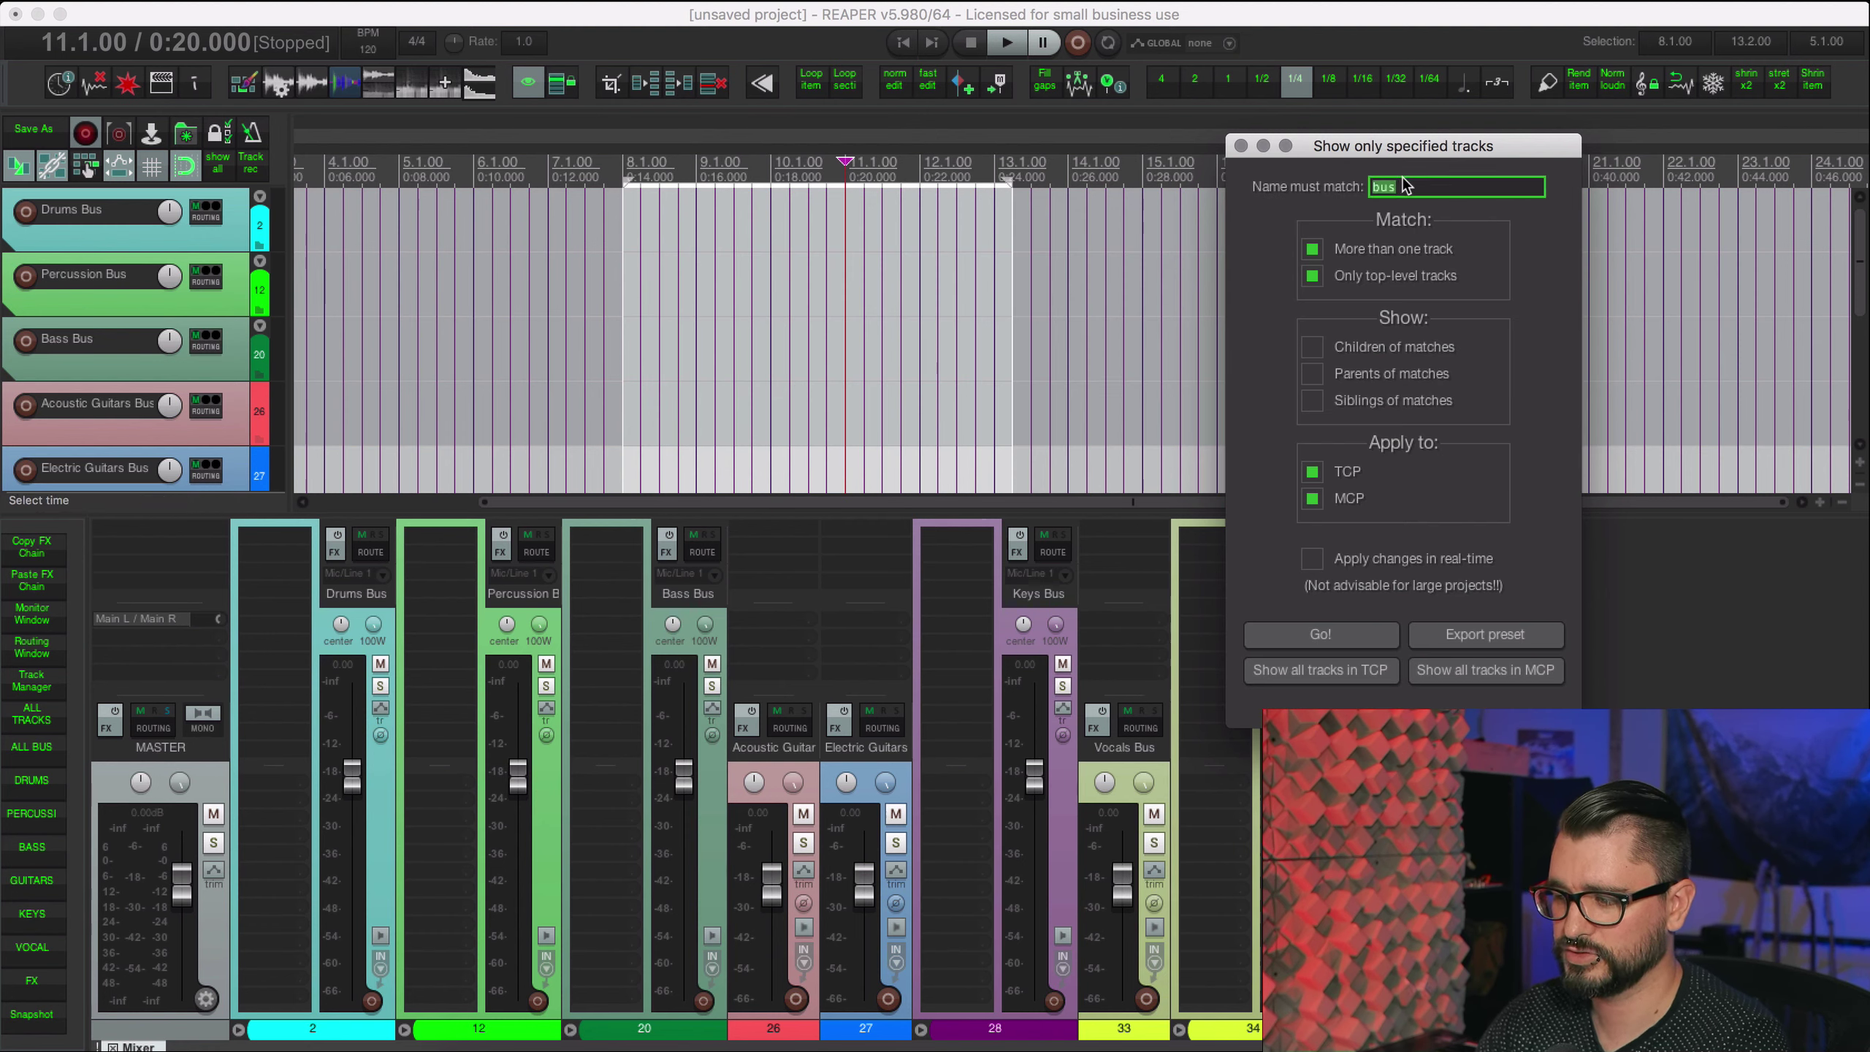
type("per")
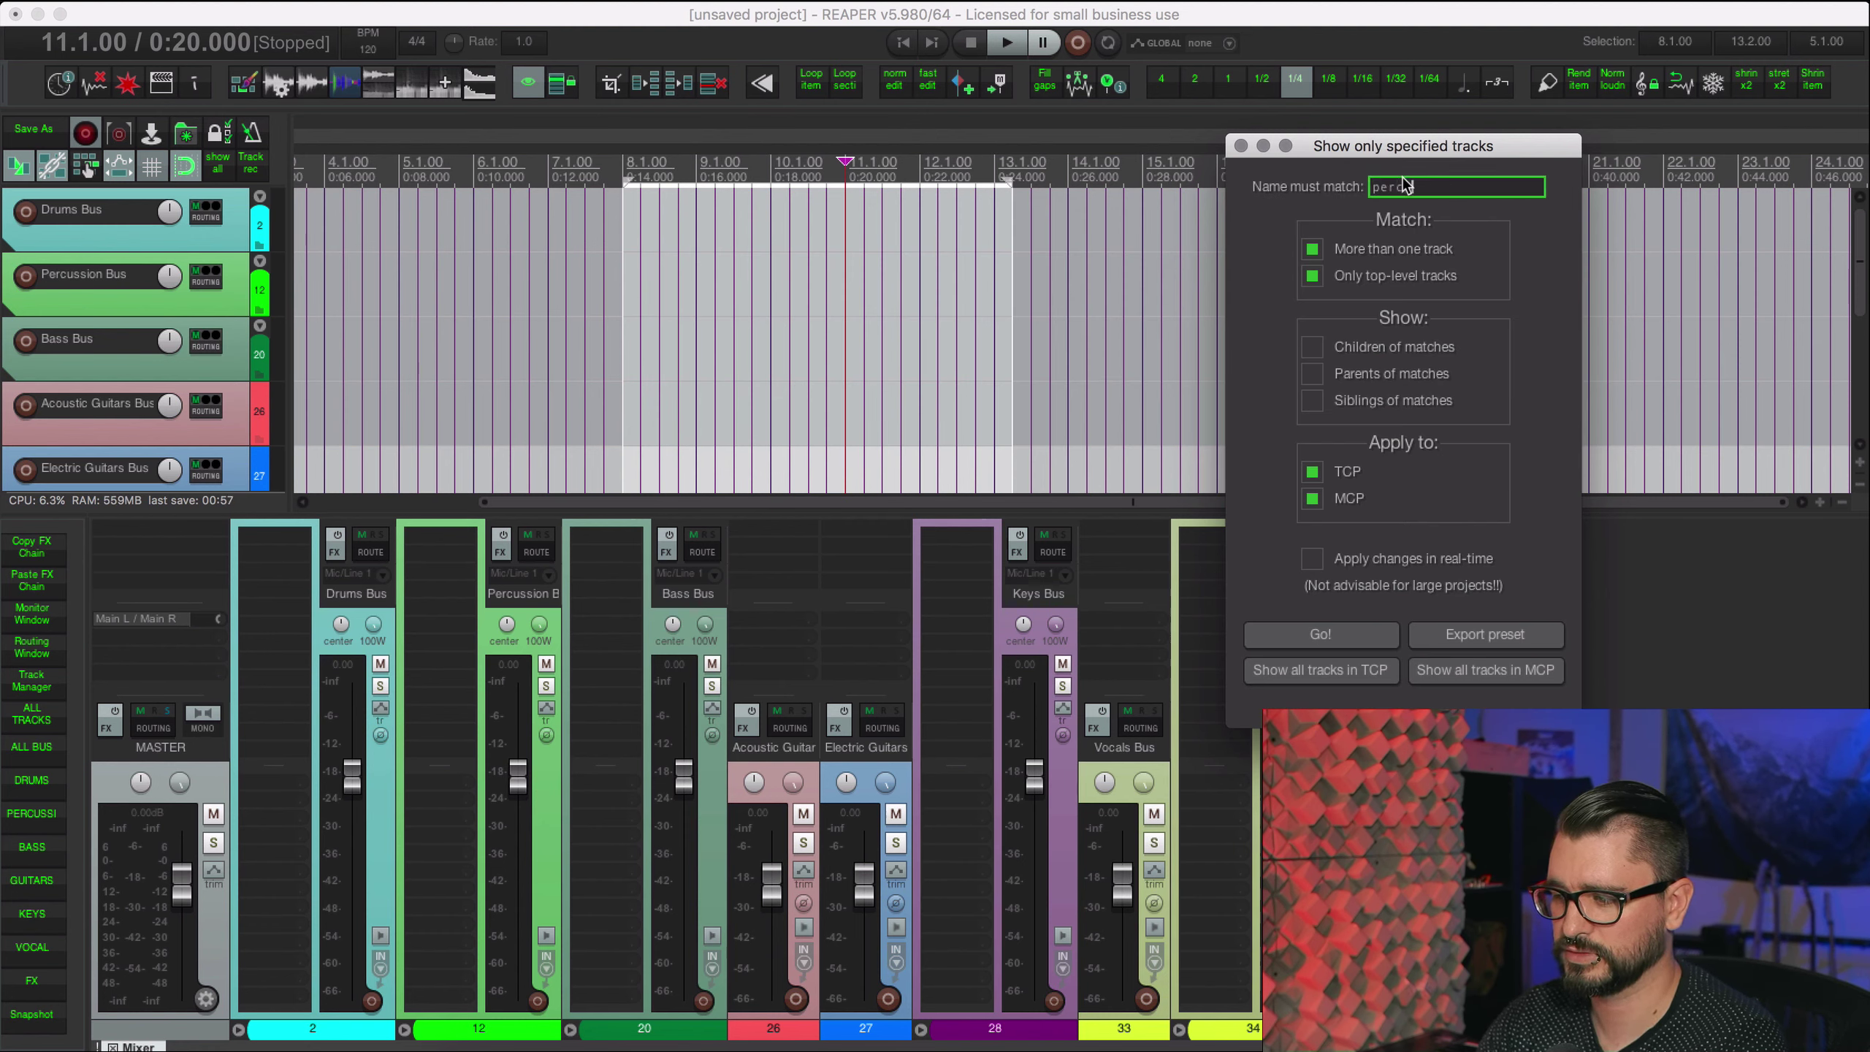
type("cussion")
left_click(1382, 347)
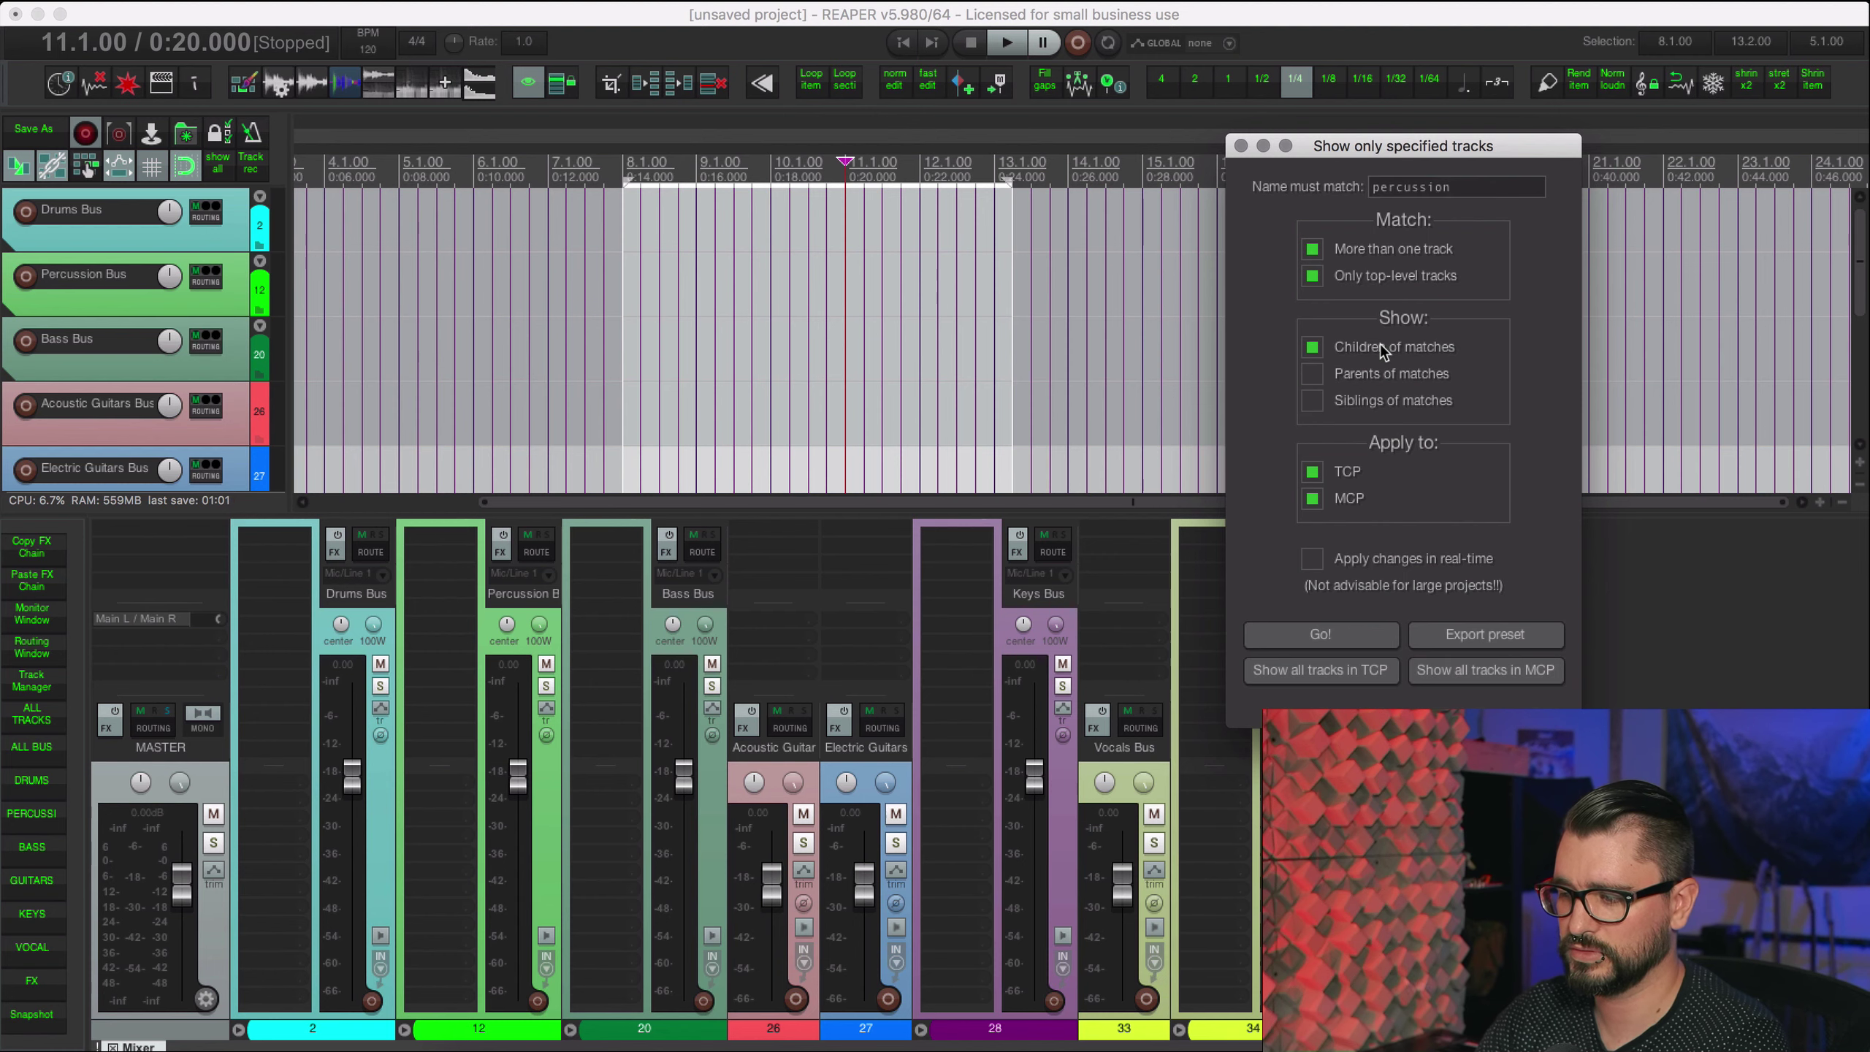
left_click(1337, 635)
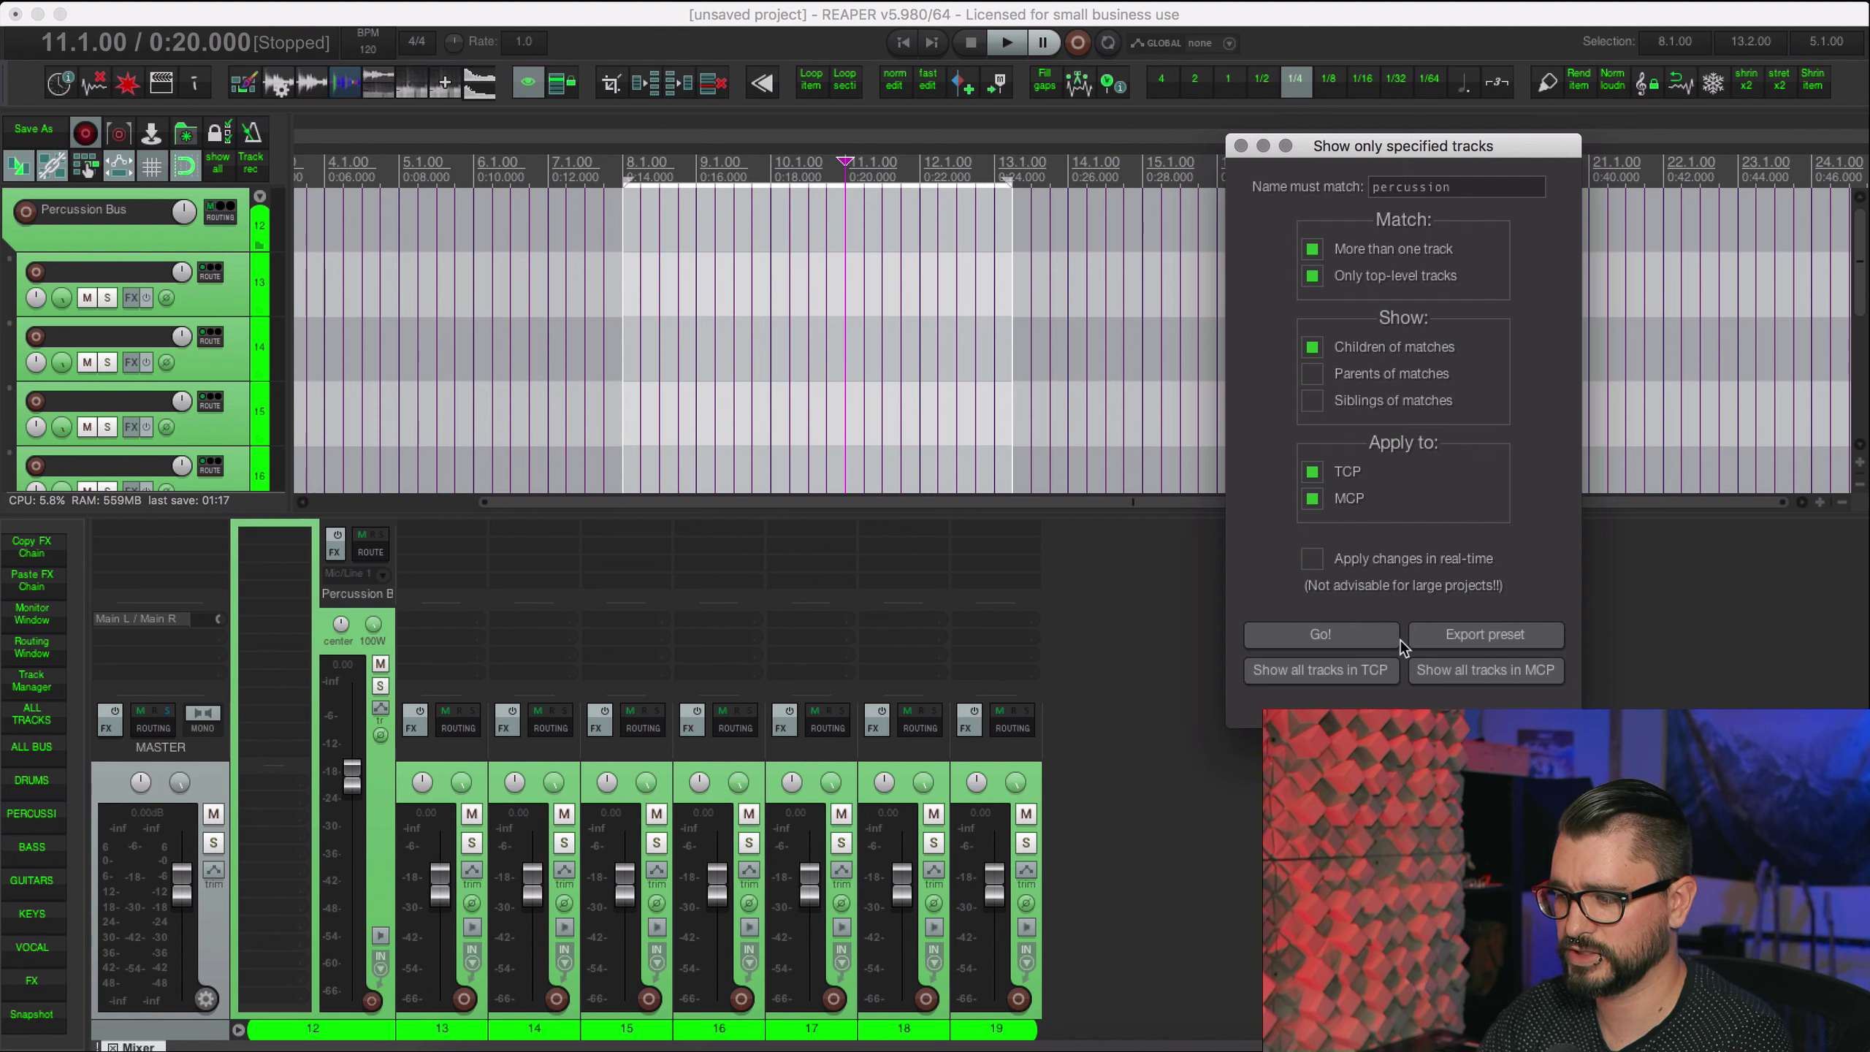
Step: Export the current filter as a preset named 'percussion'
left_click(1487, 636)
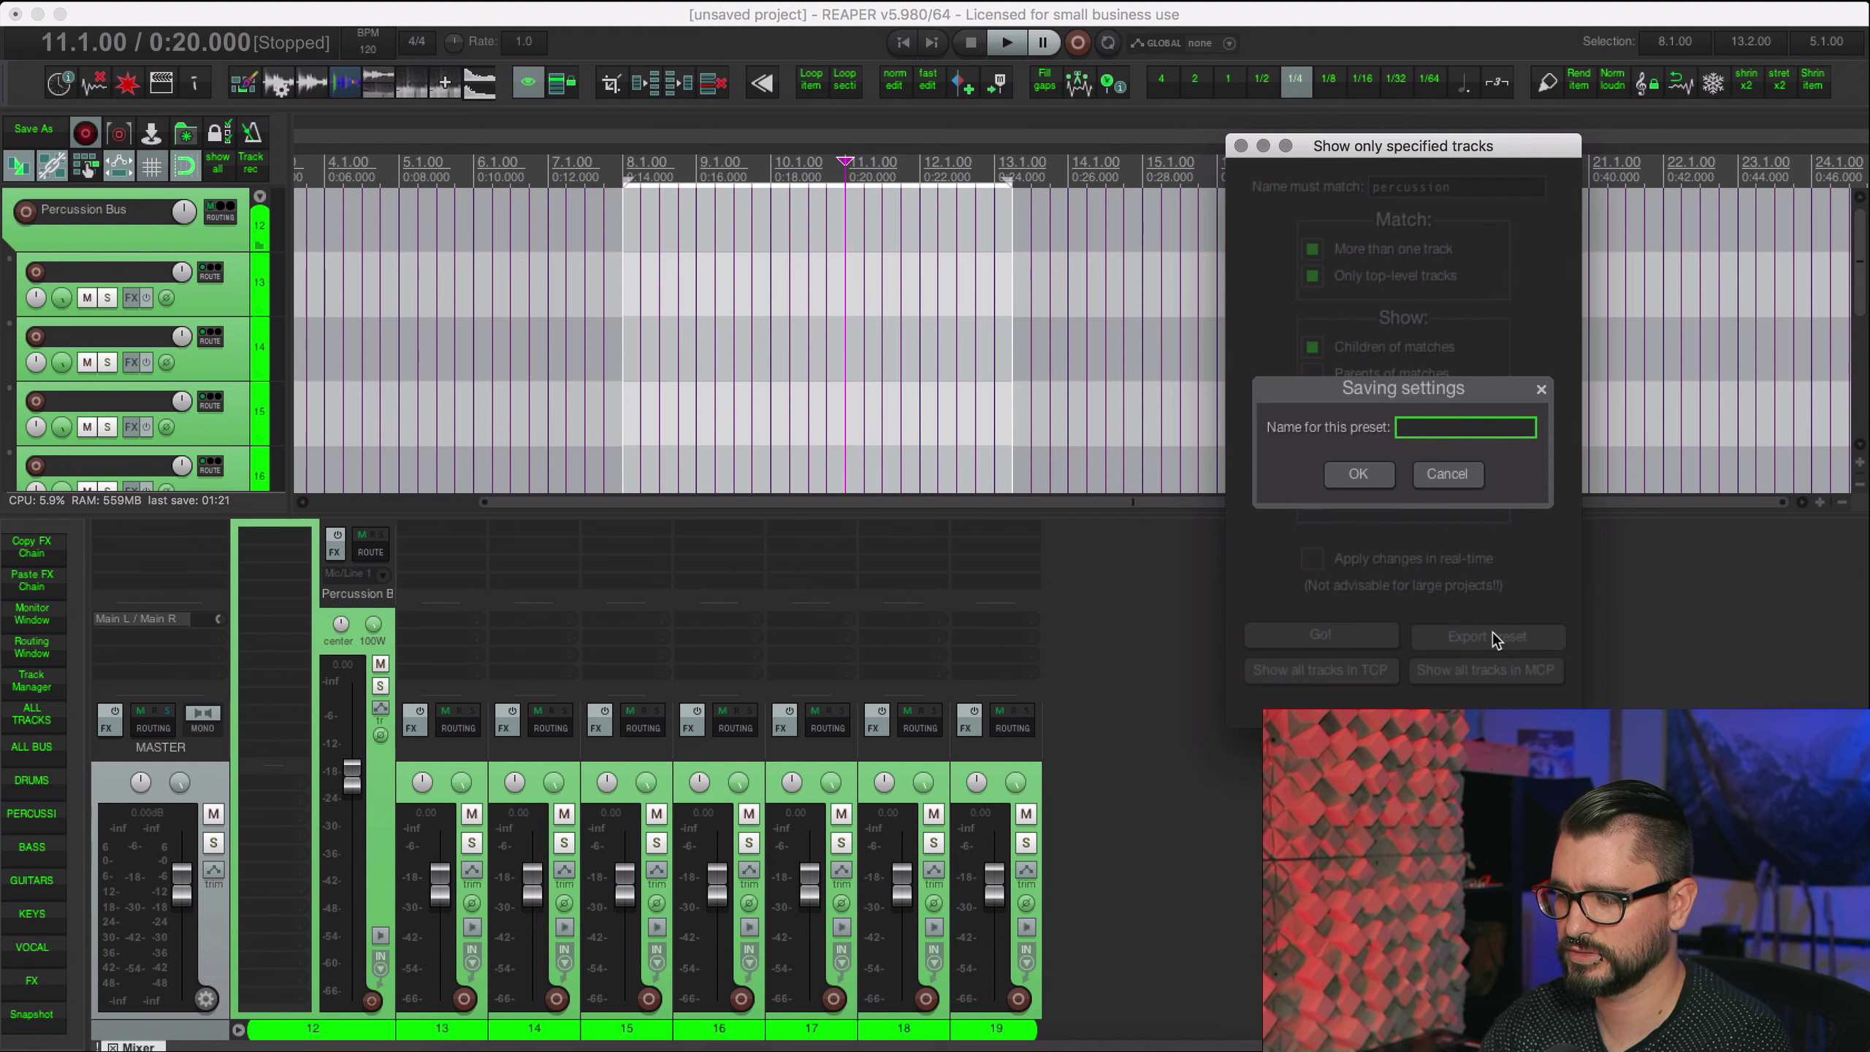
type("percussion")
key("Return")
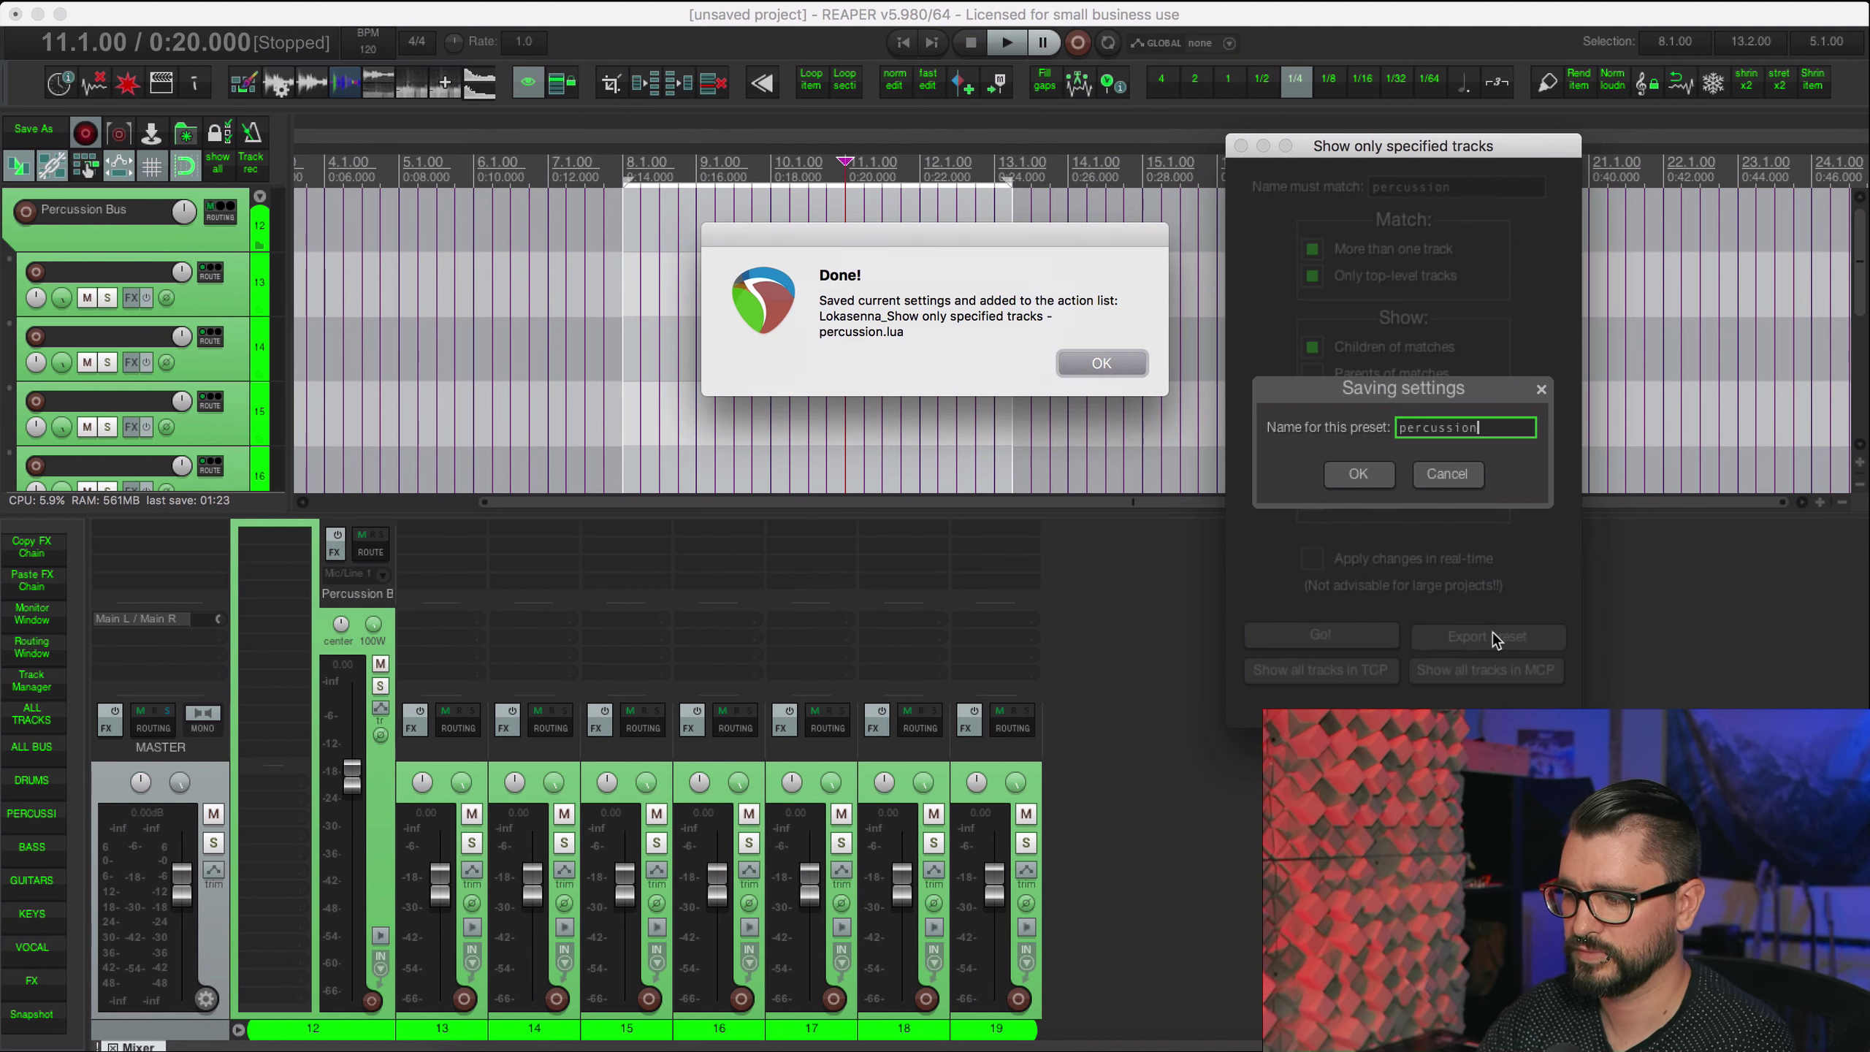
key("Return")
Step: Filter to 'guitar' tracks and export that filter as preset 'Guitar'
double_click(1474, 187)
type("guitar")
left_click(1361, 640)
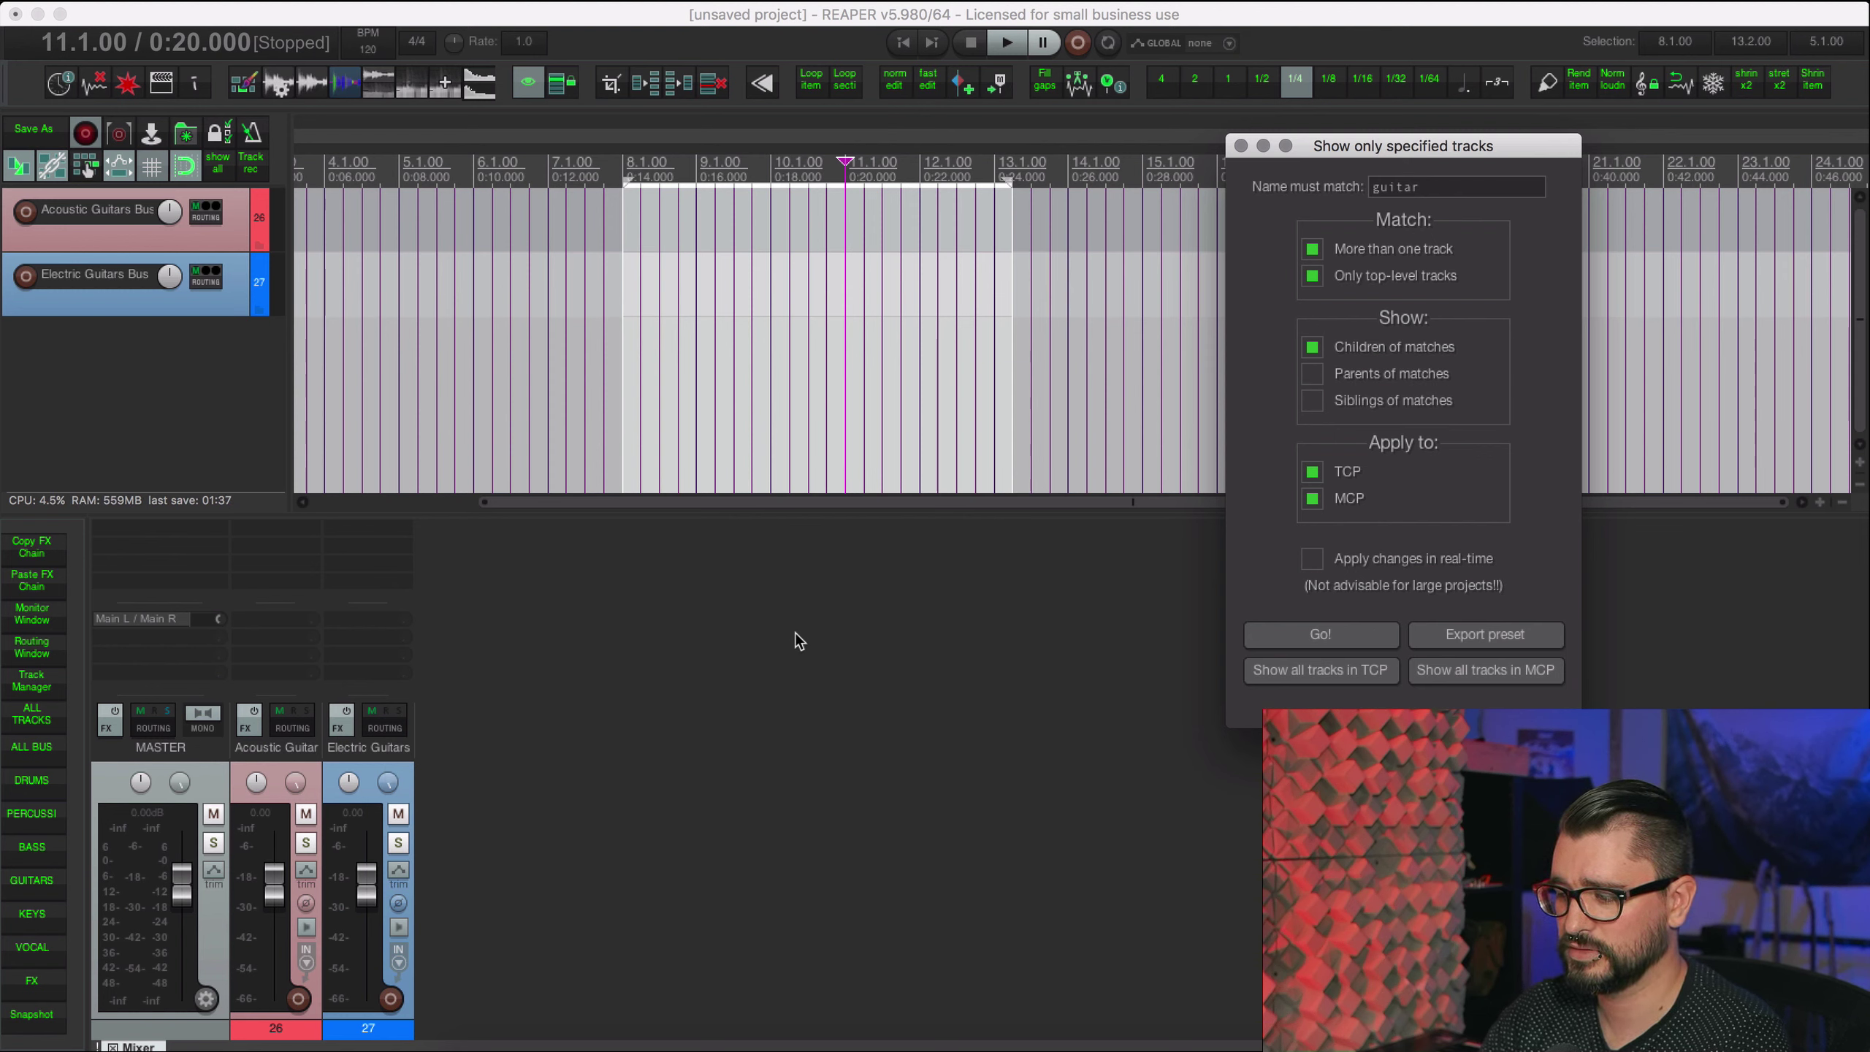
left_click(1454, 635)
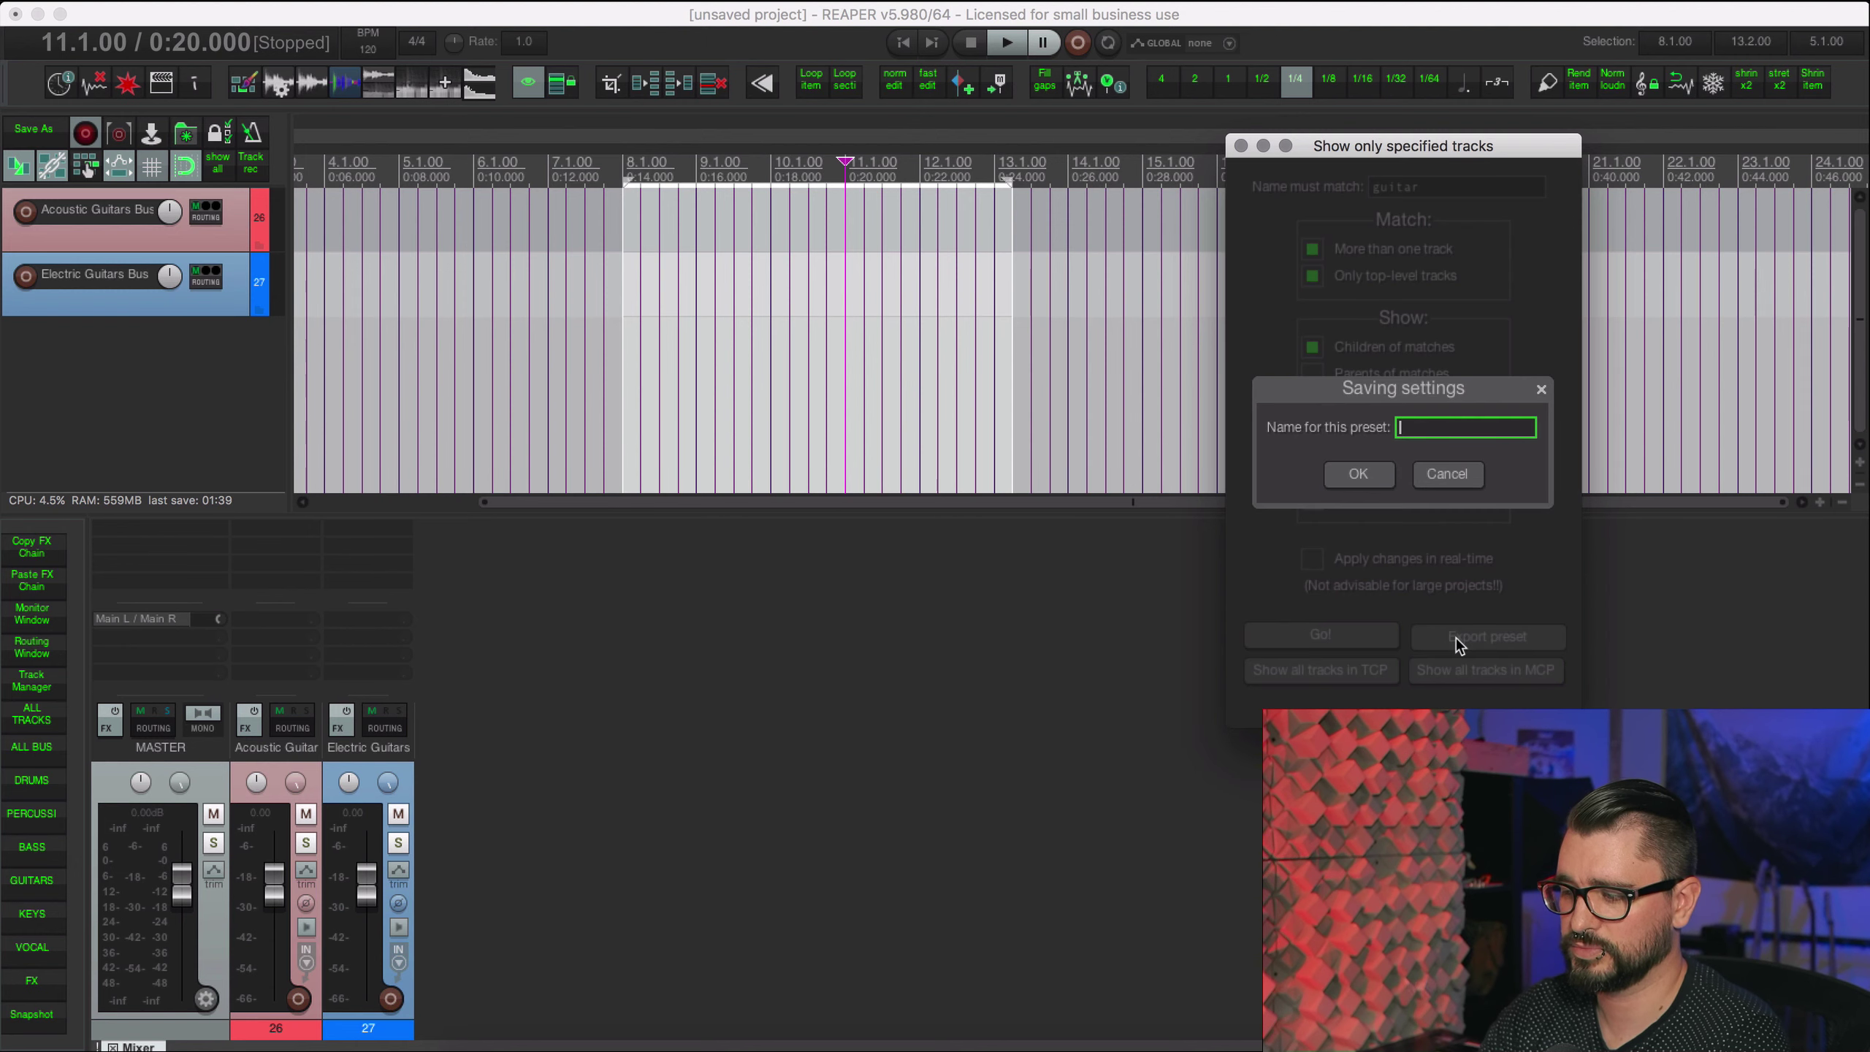
type("Guitar")
left_click(1374, 471)
left_click(1115, 358)
Step: Filter to 'Vocal' tracks and export that filter as preset 'Vocal'
double_click(1454, 188)
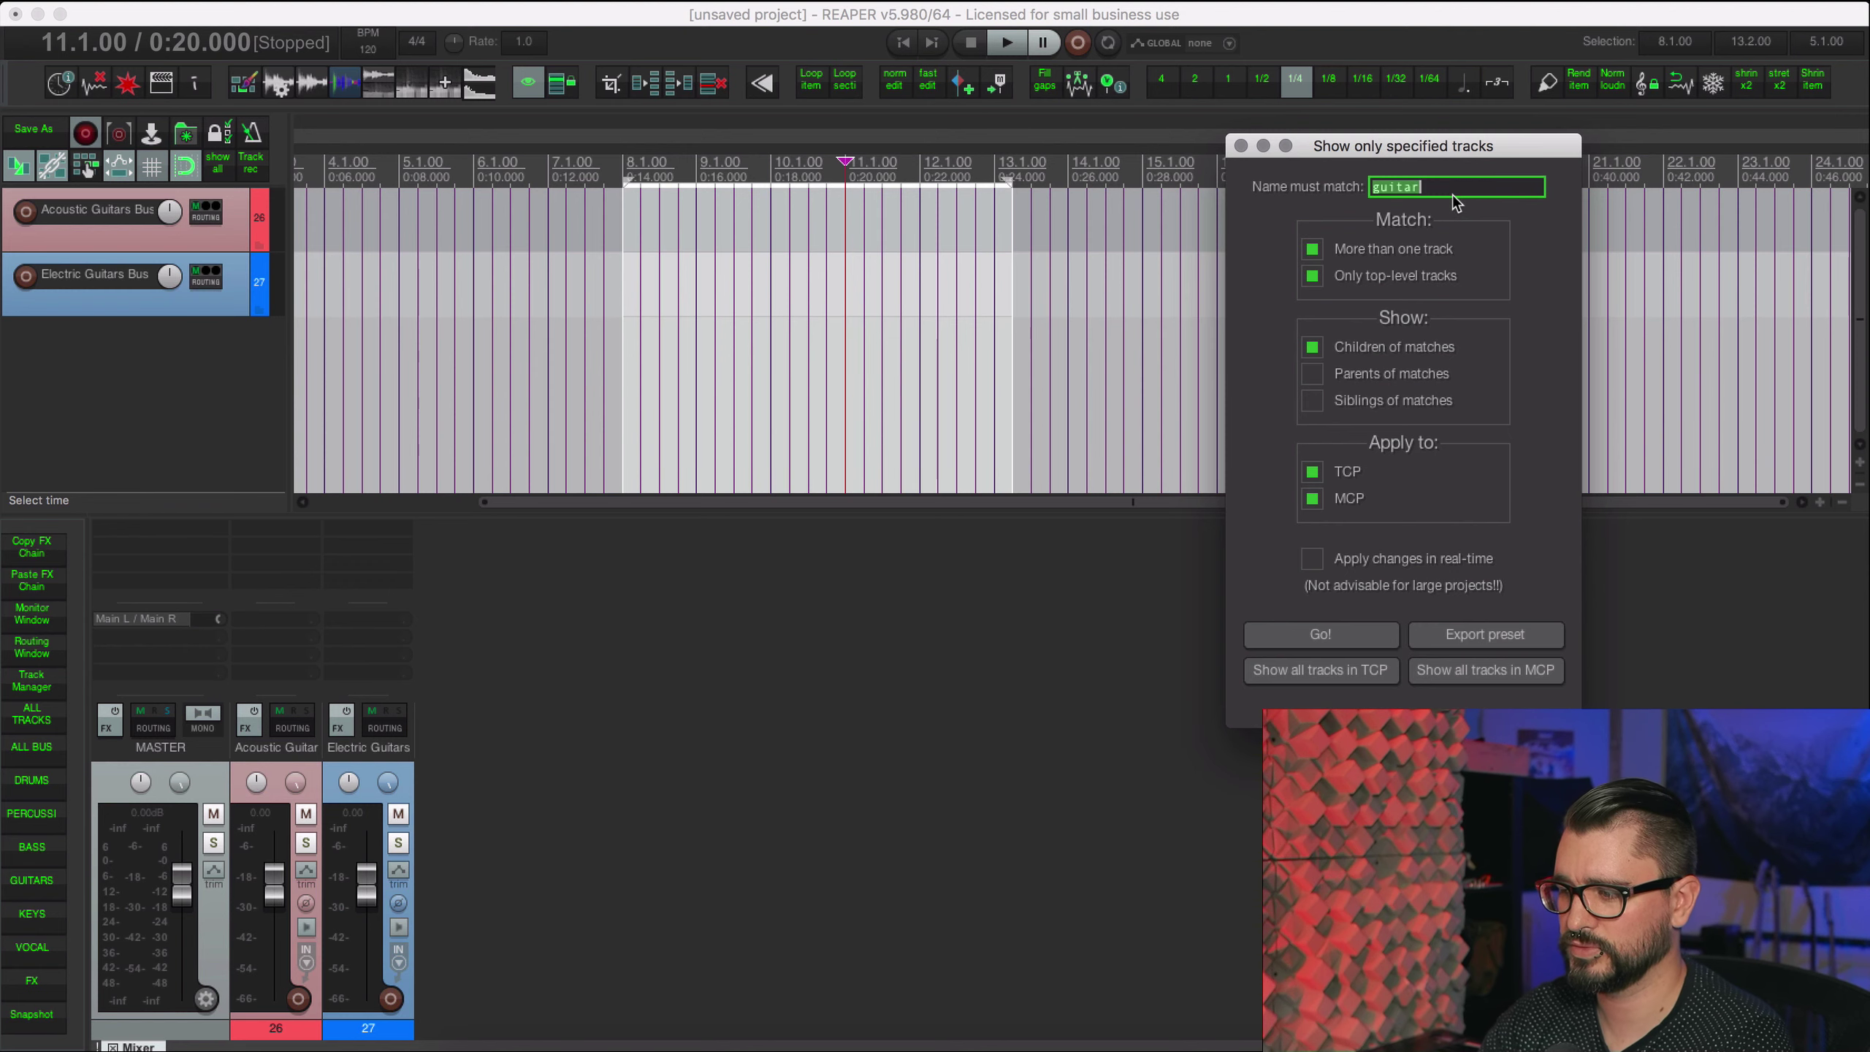
type("Vocal")
left_click(1362, 635)
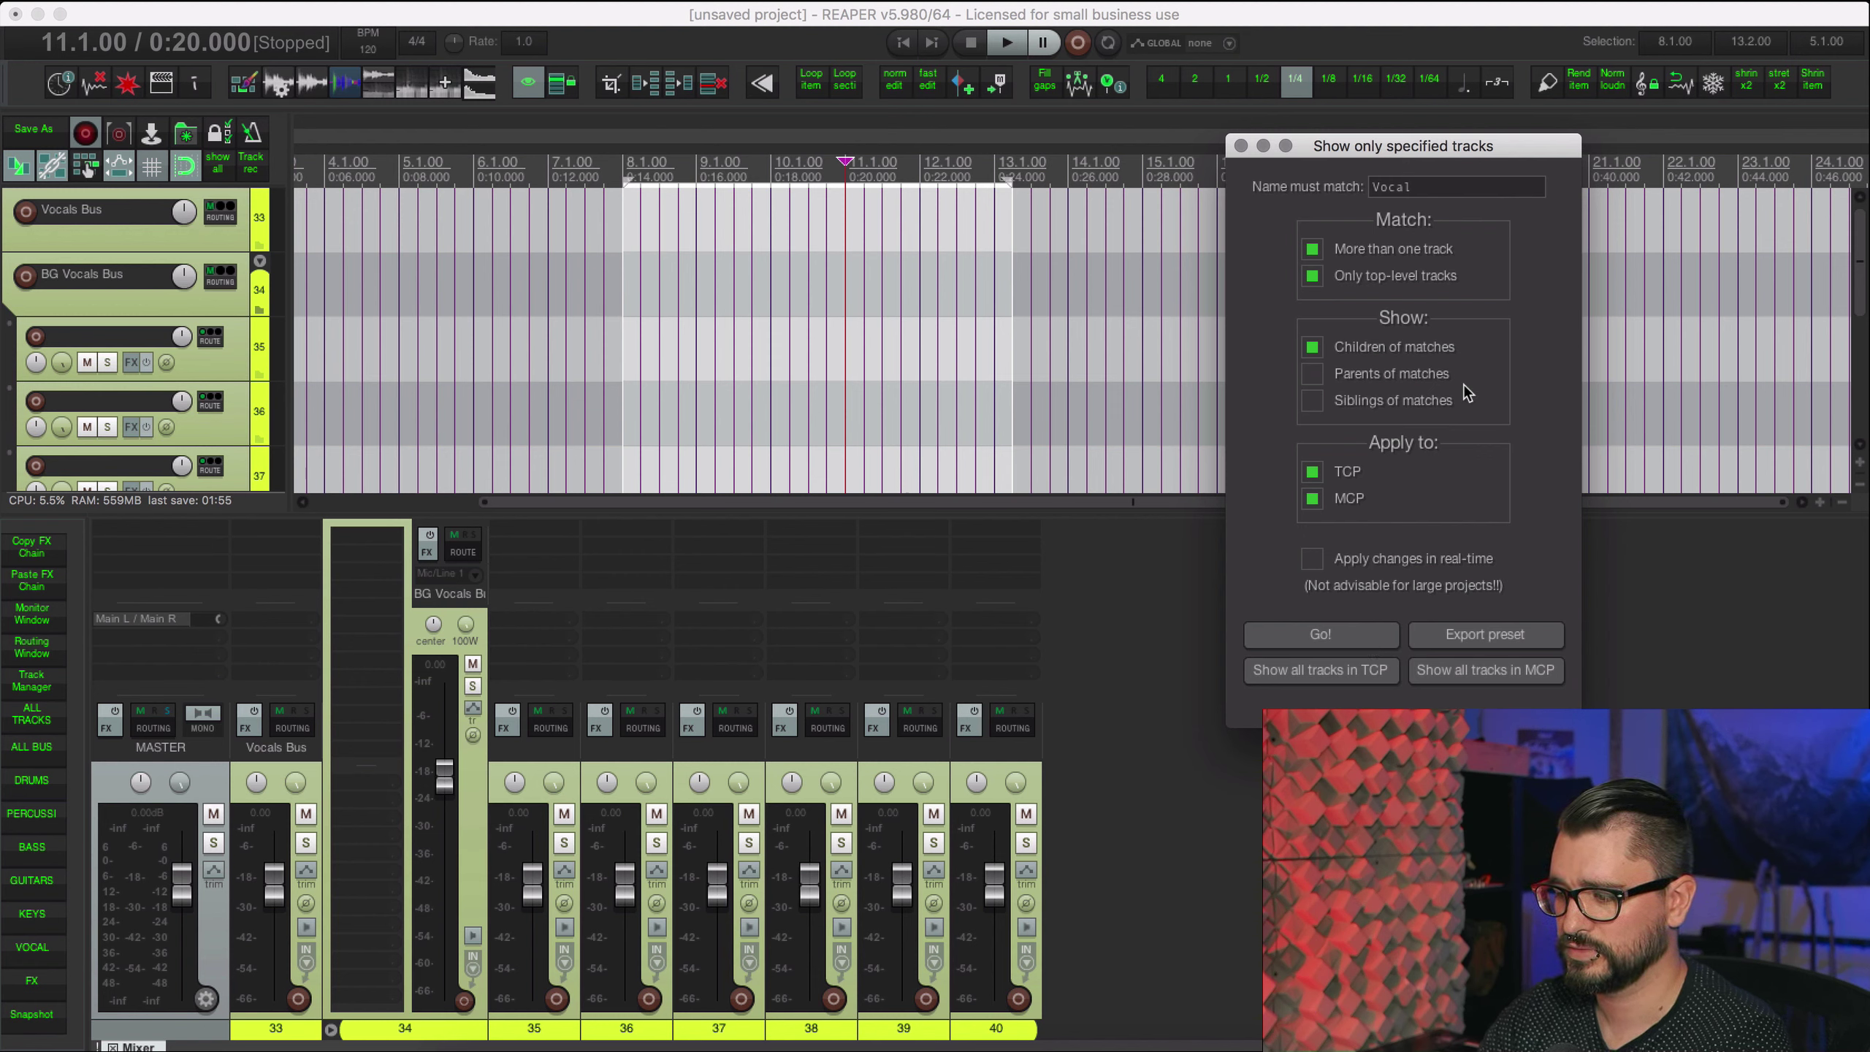
left_click(1481, 634)
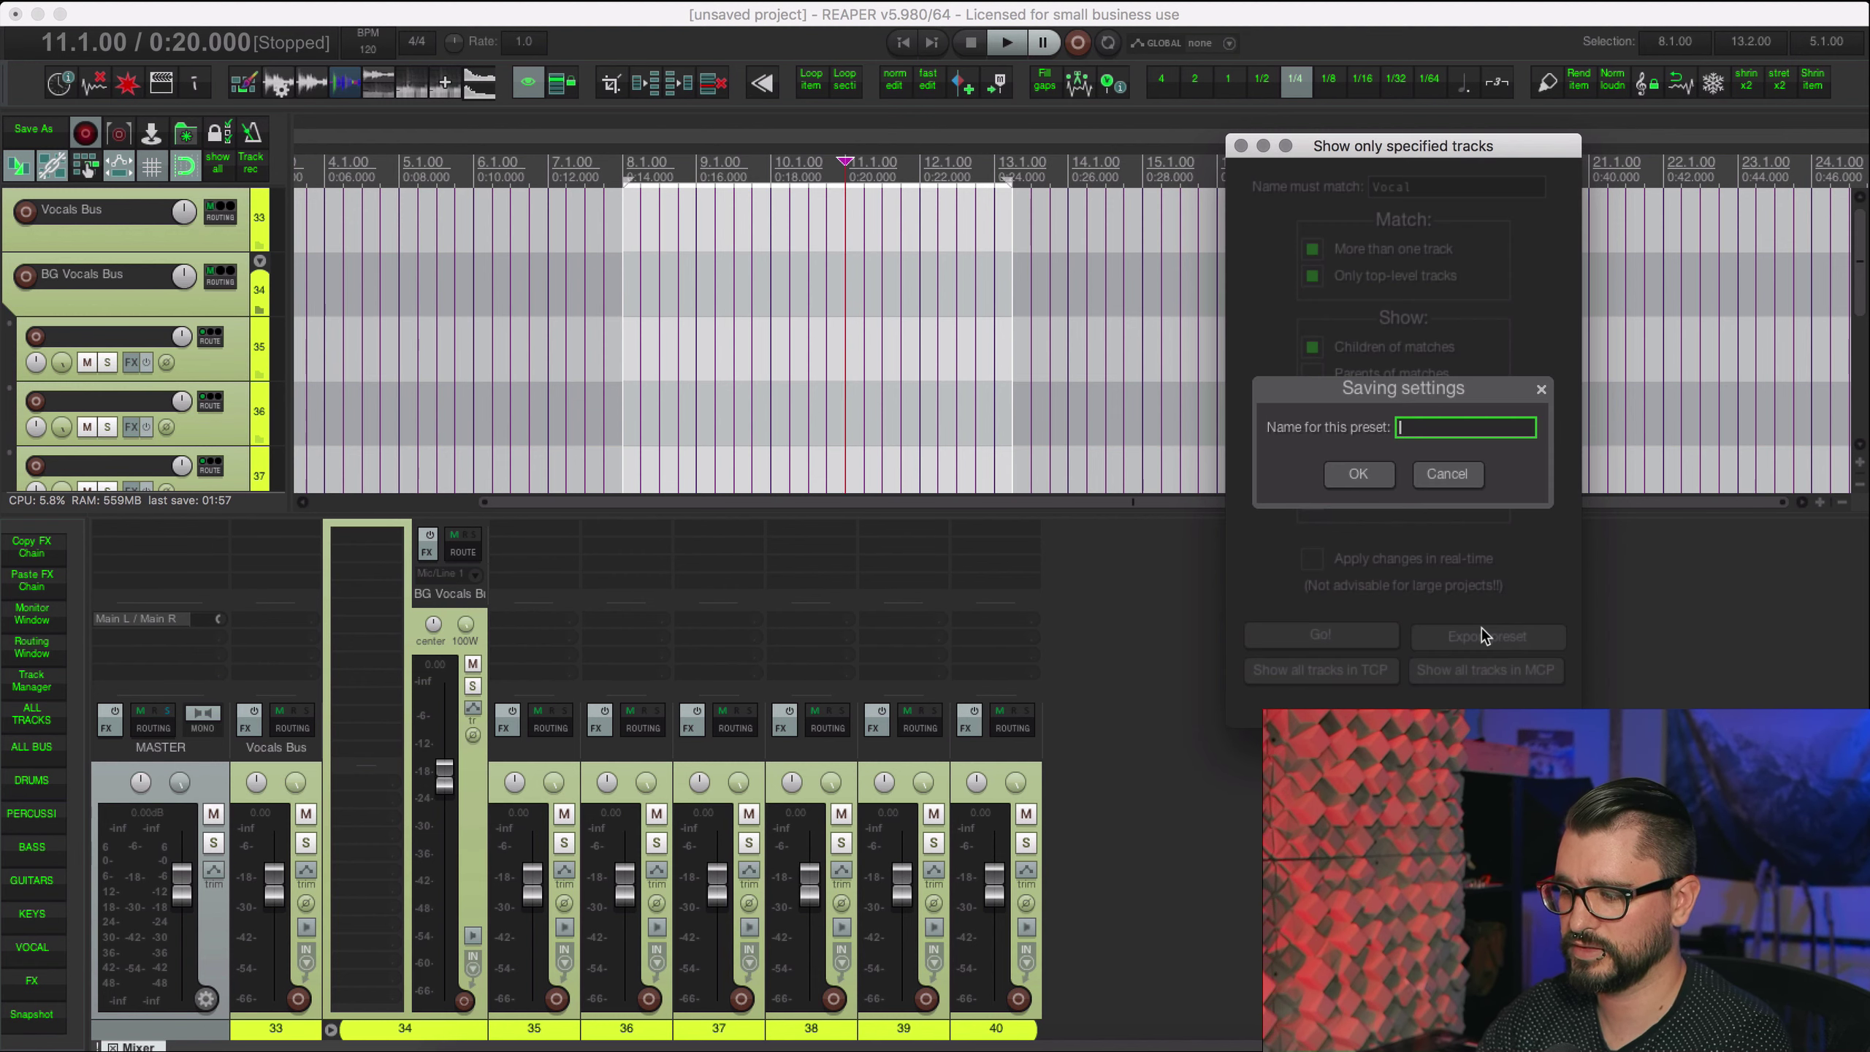
type("Vocal")
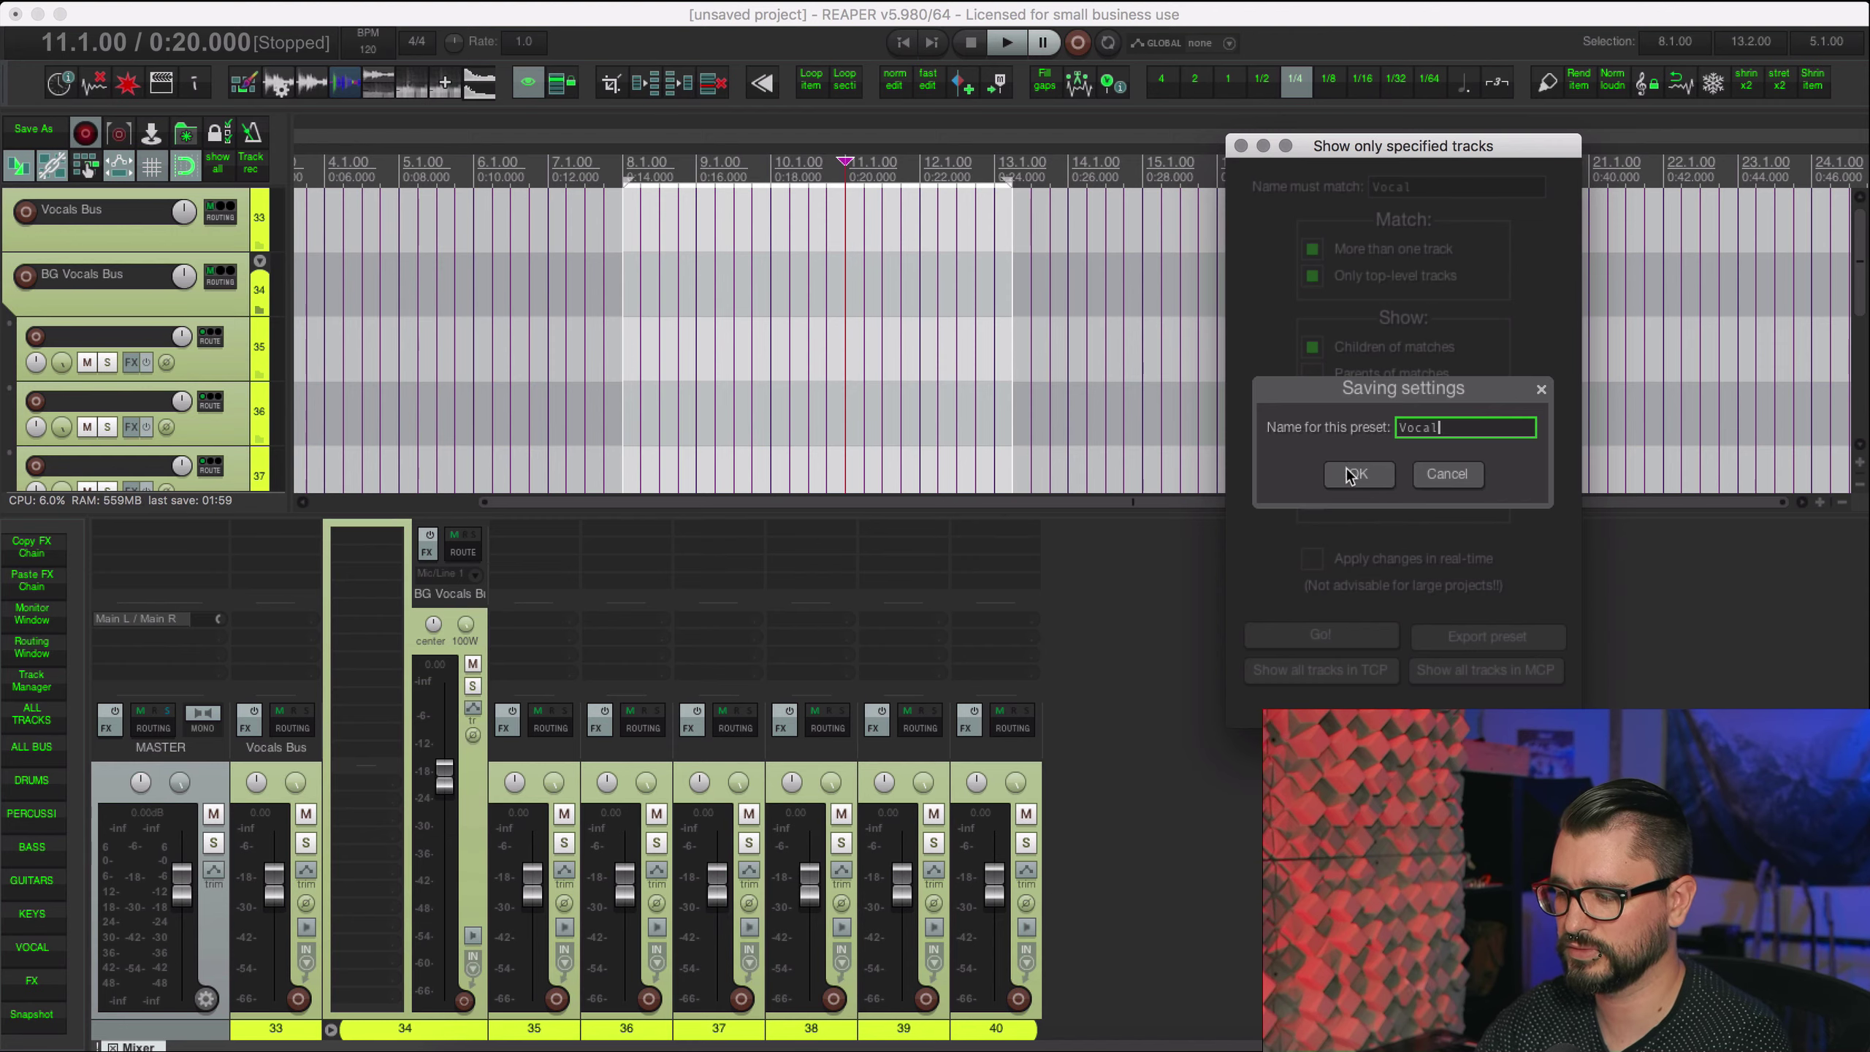
left_click(1359, 473)
left_click(1104, 359)
Step: Show only the tracks matching 'drums'
double_click(1487, 187)
type("drums")
left_click(1356, 634)
Step: Save the drums filter as a preset named 'Drums'
left_click(1494, 636)
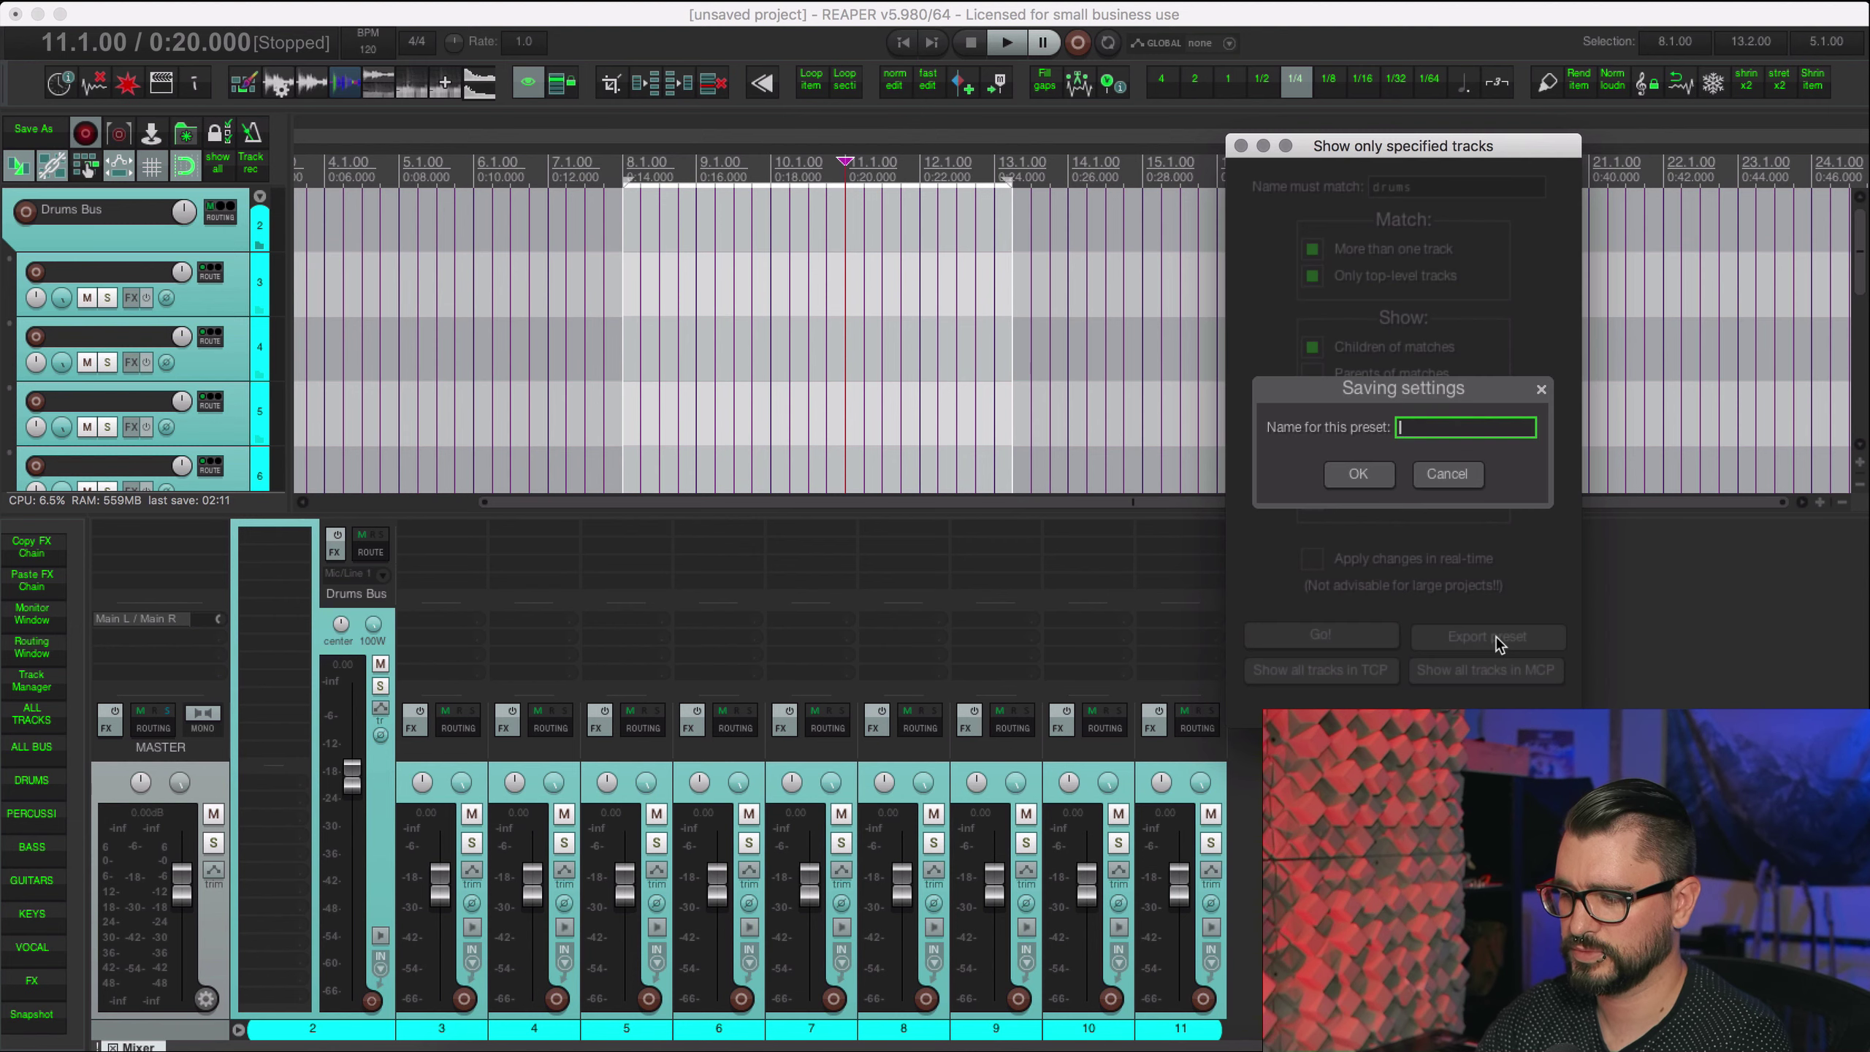
type("Drums")
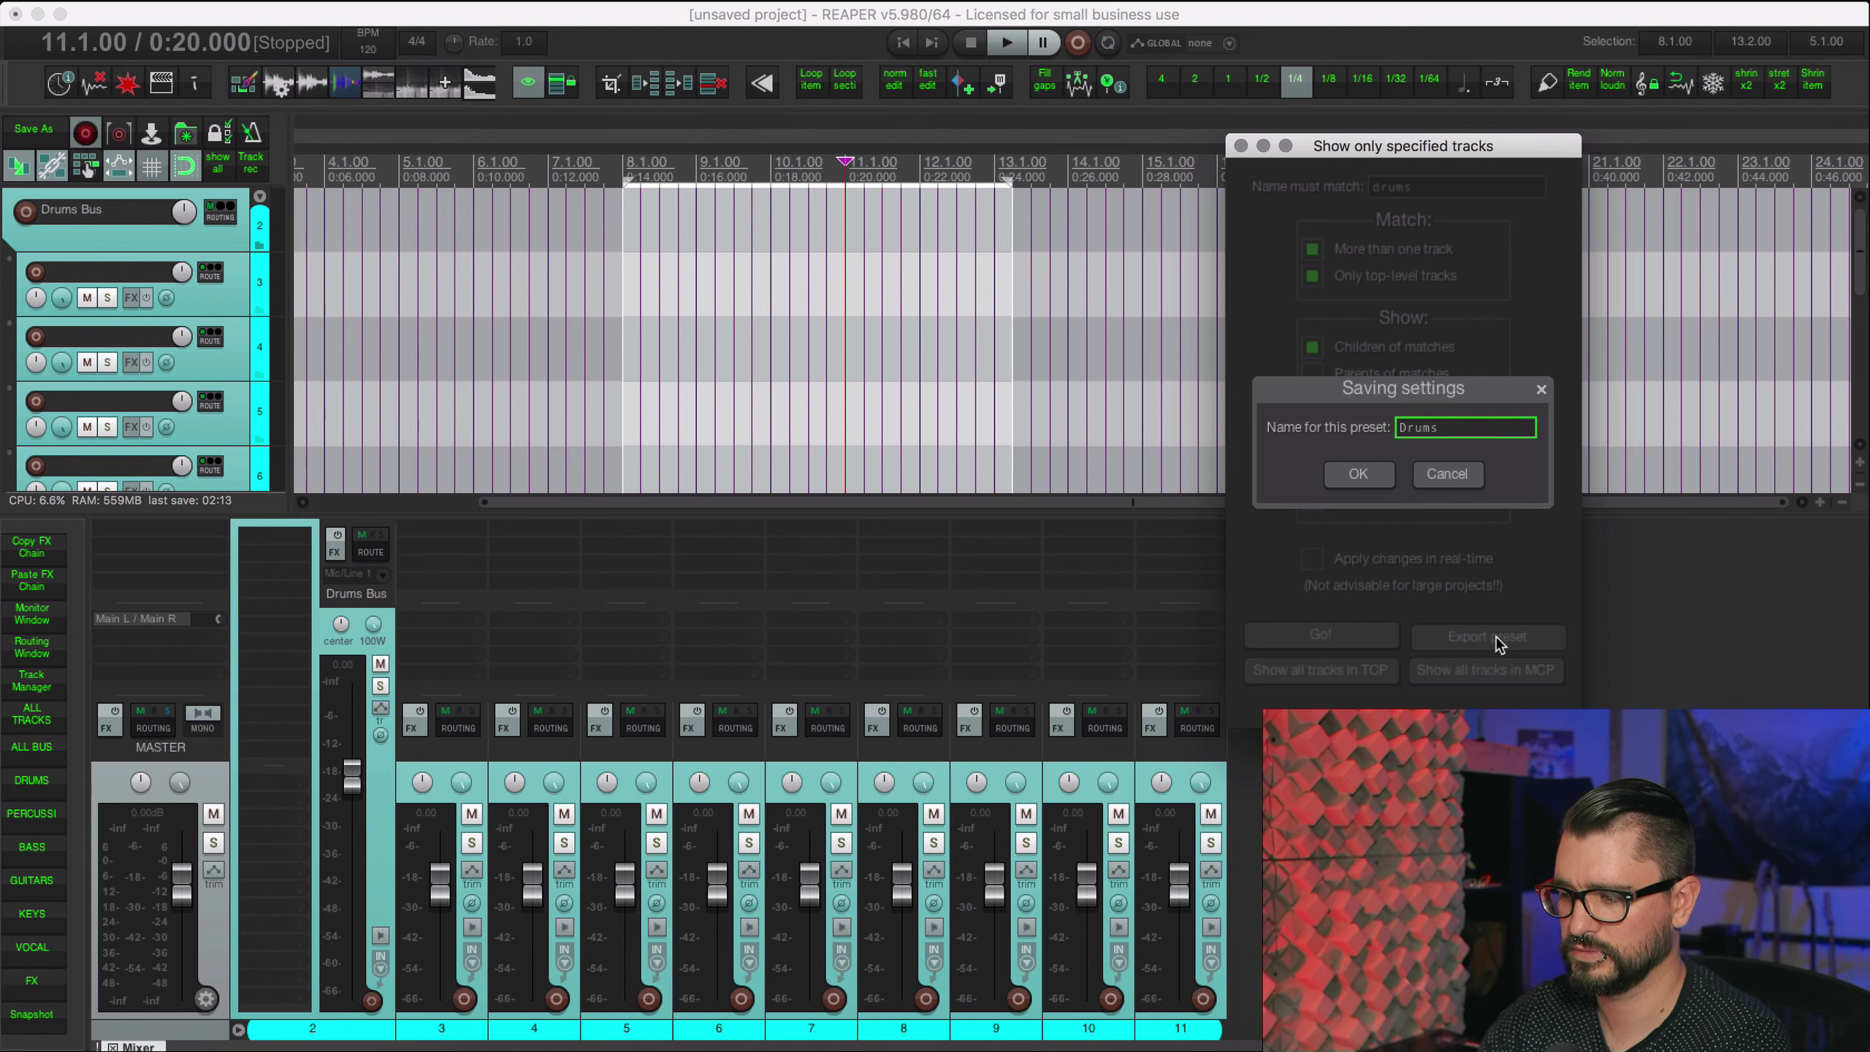
left_click(1361, 475)
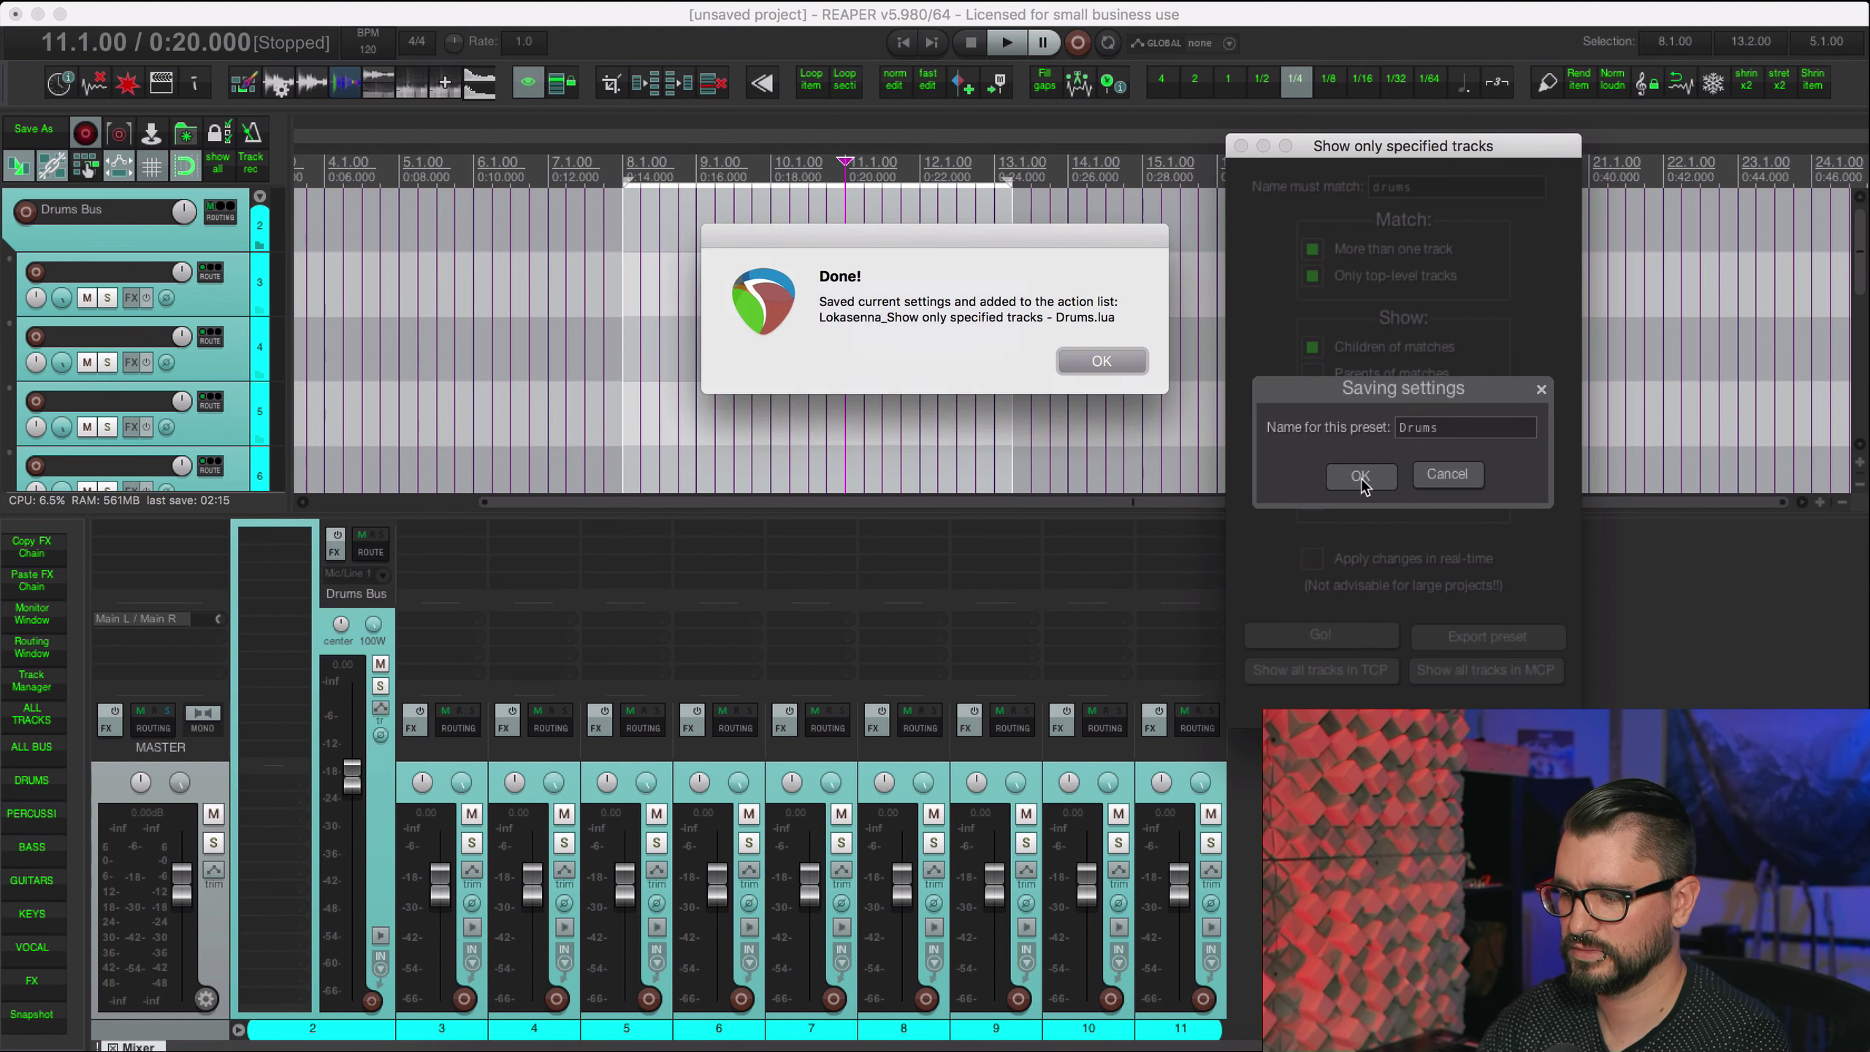
left_click(1136, 360)
Step: Filter to 'FX' tracks, export it as preset 'FX', and close the filter window
double_click(1460, 186)
type("FX")
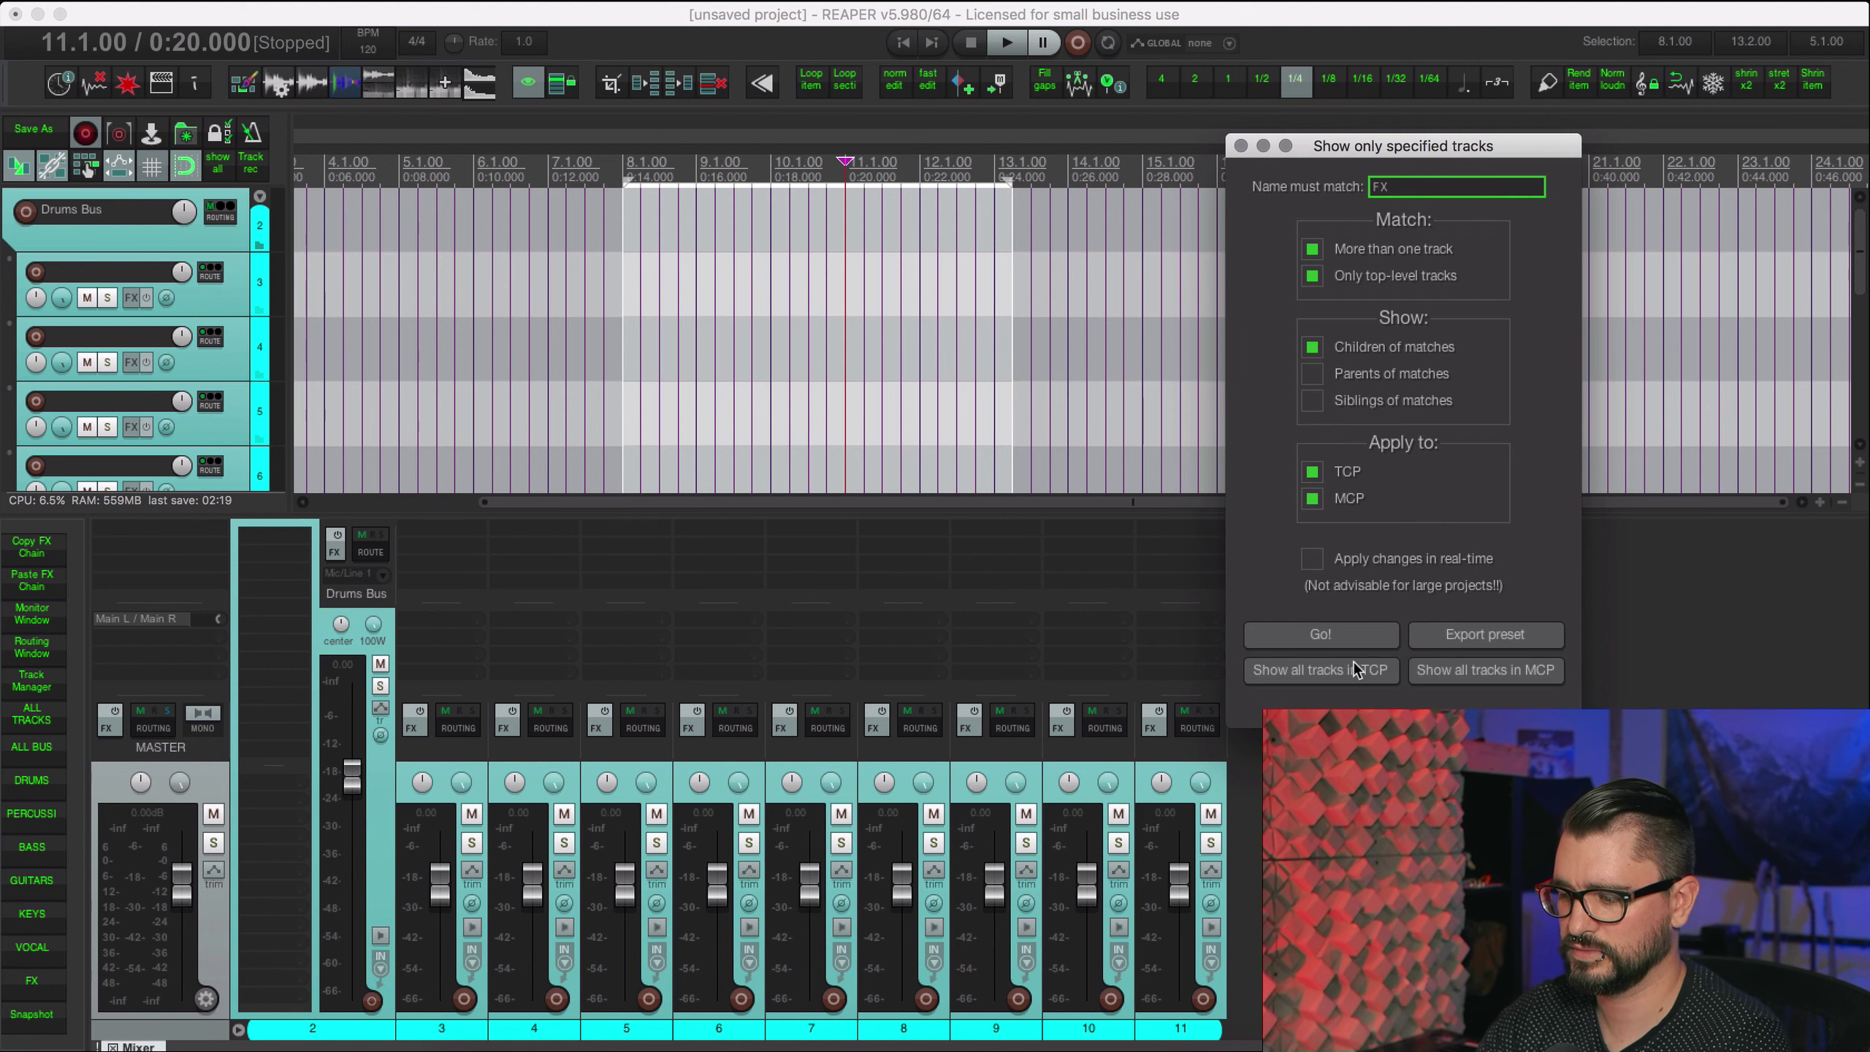
left_click(1381, 637)
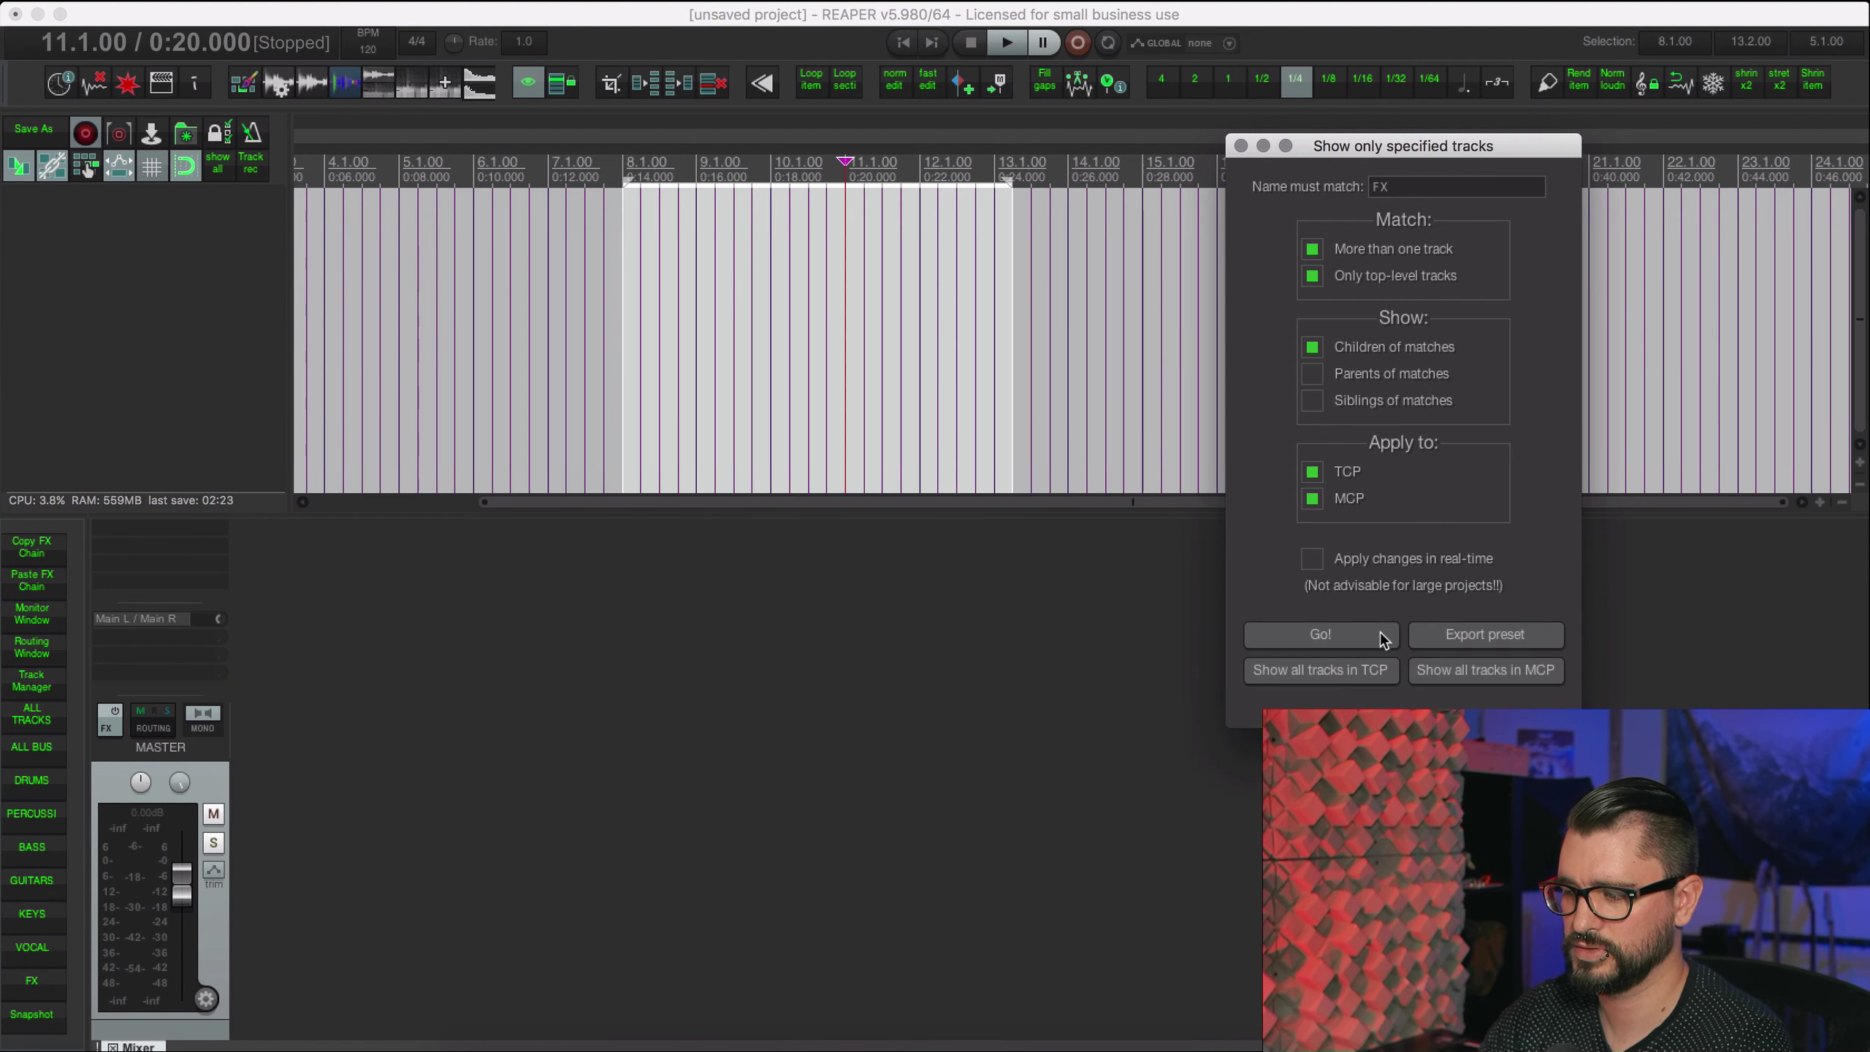
left_click(1498, 638)
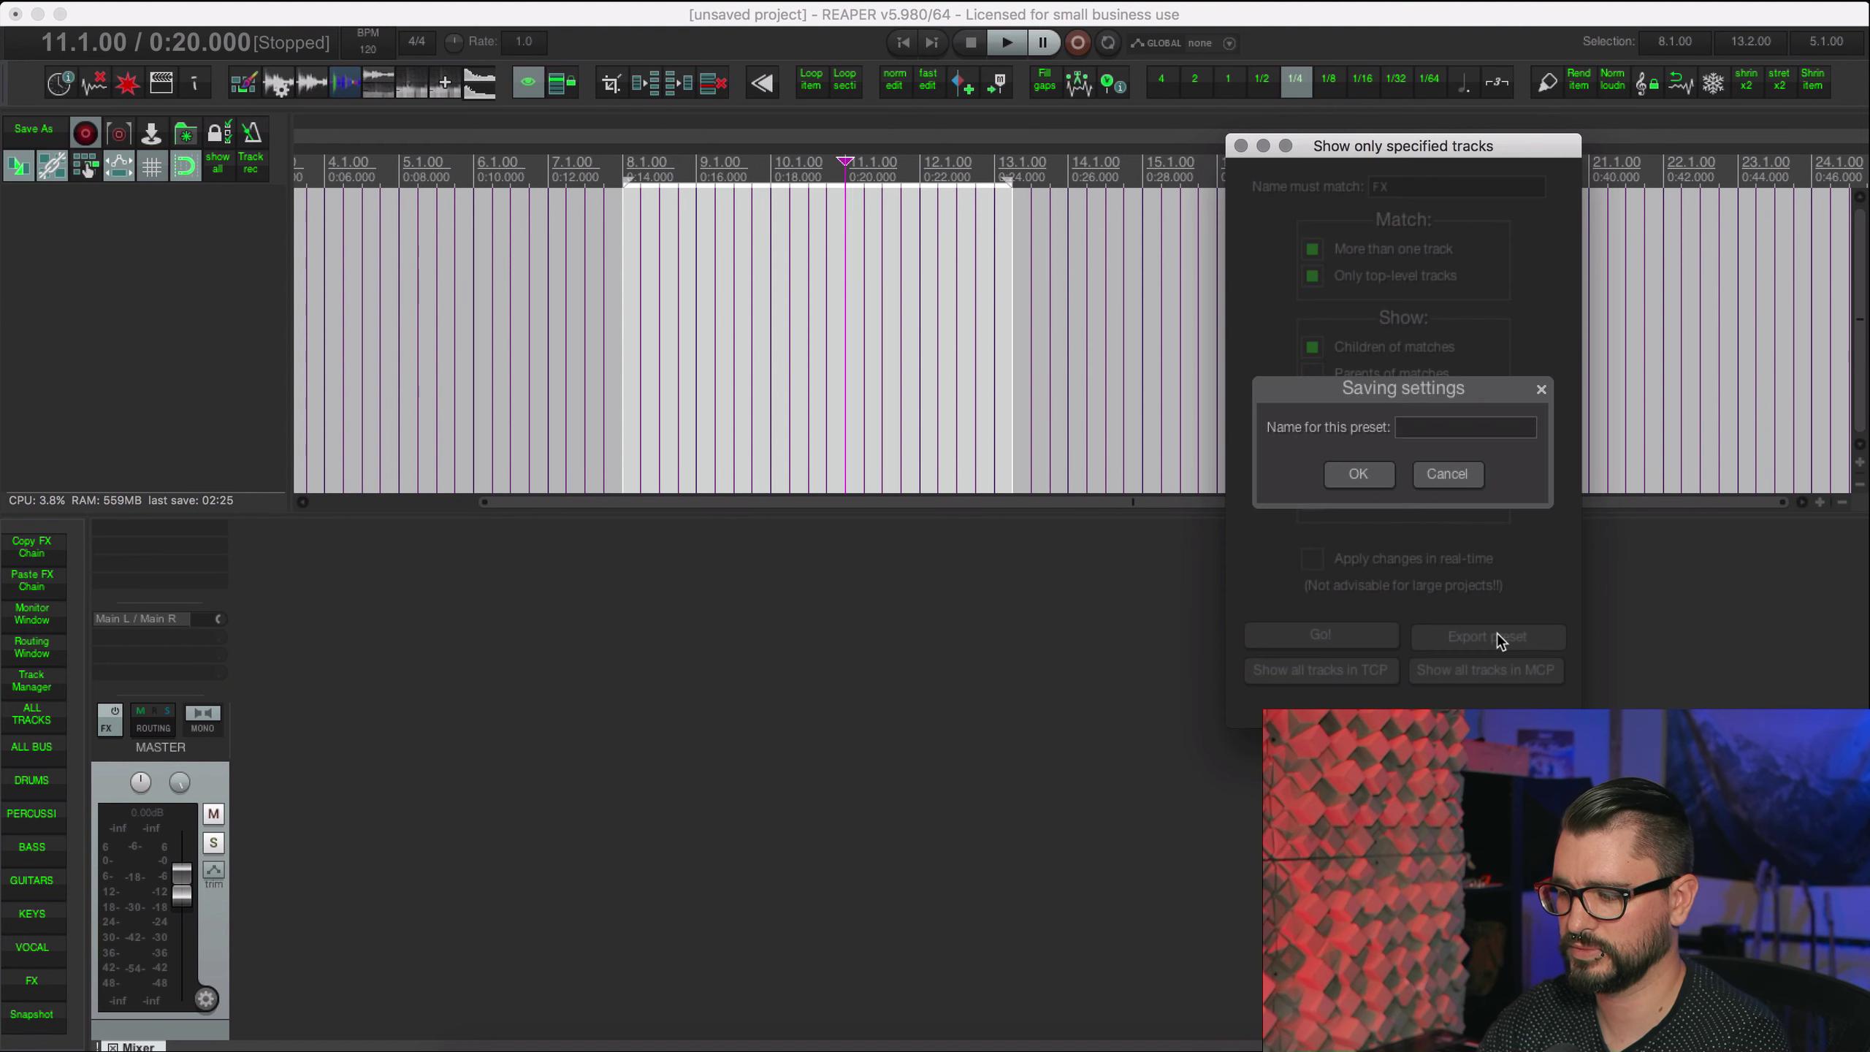
type("FX")
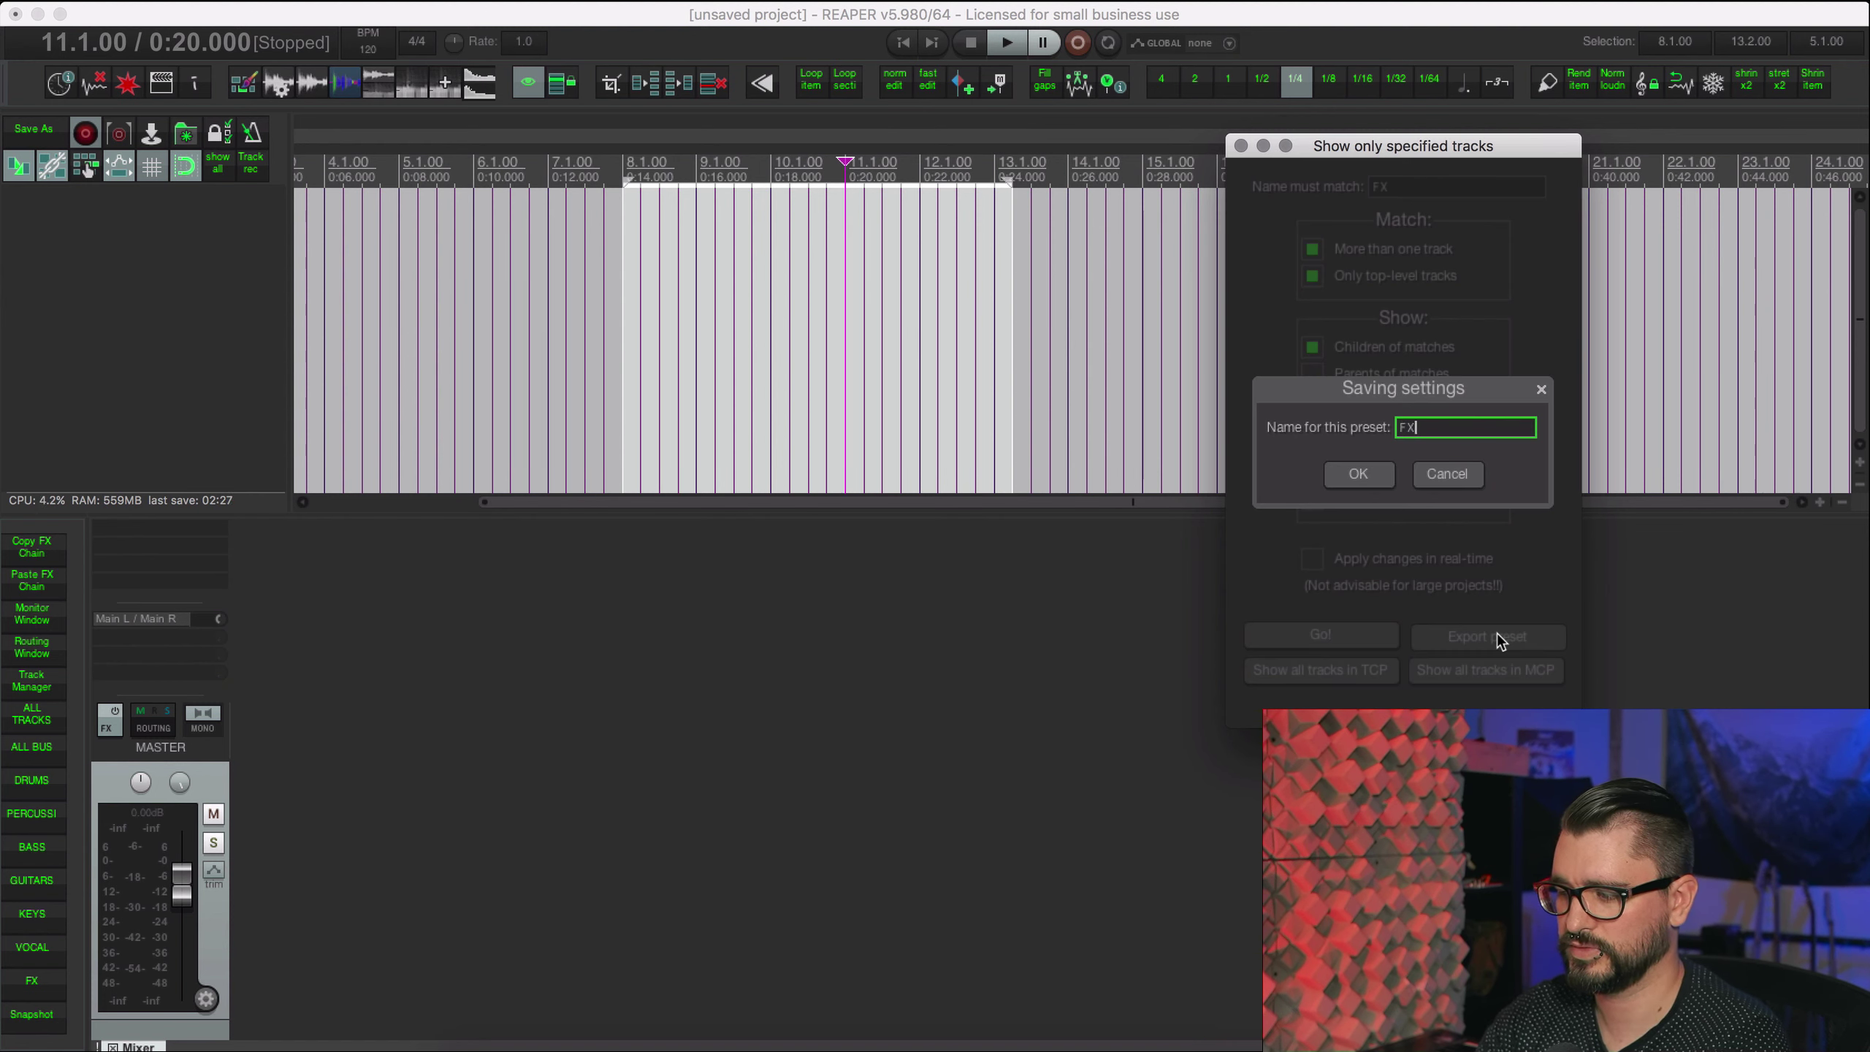
left_click(1370, 483)
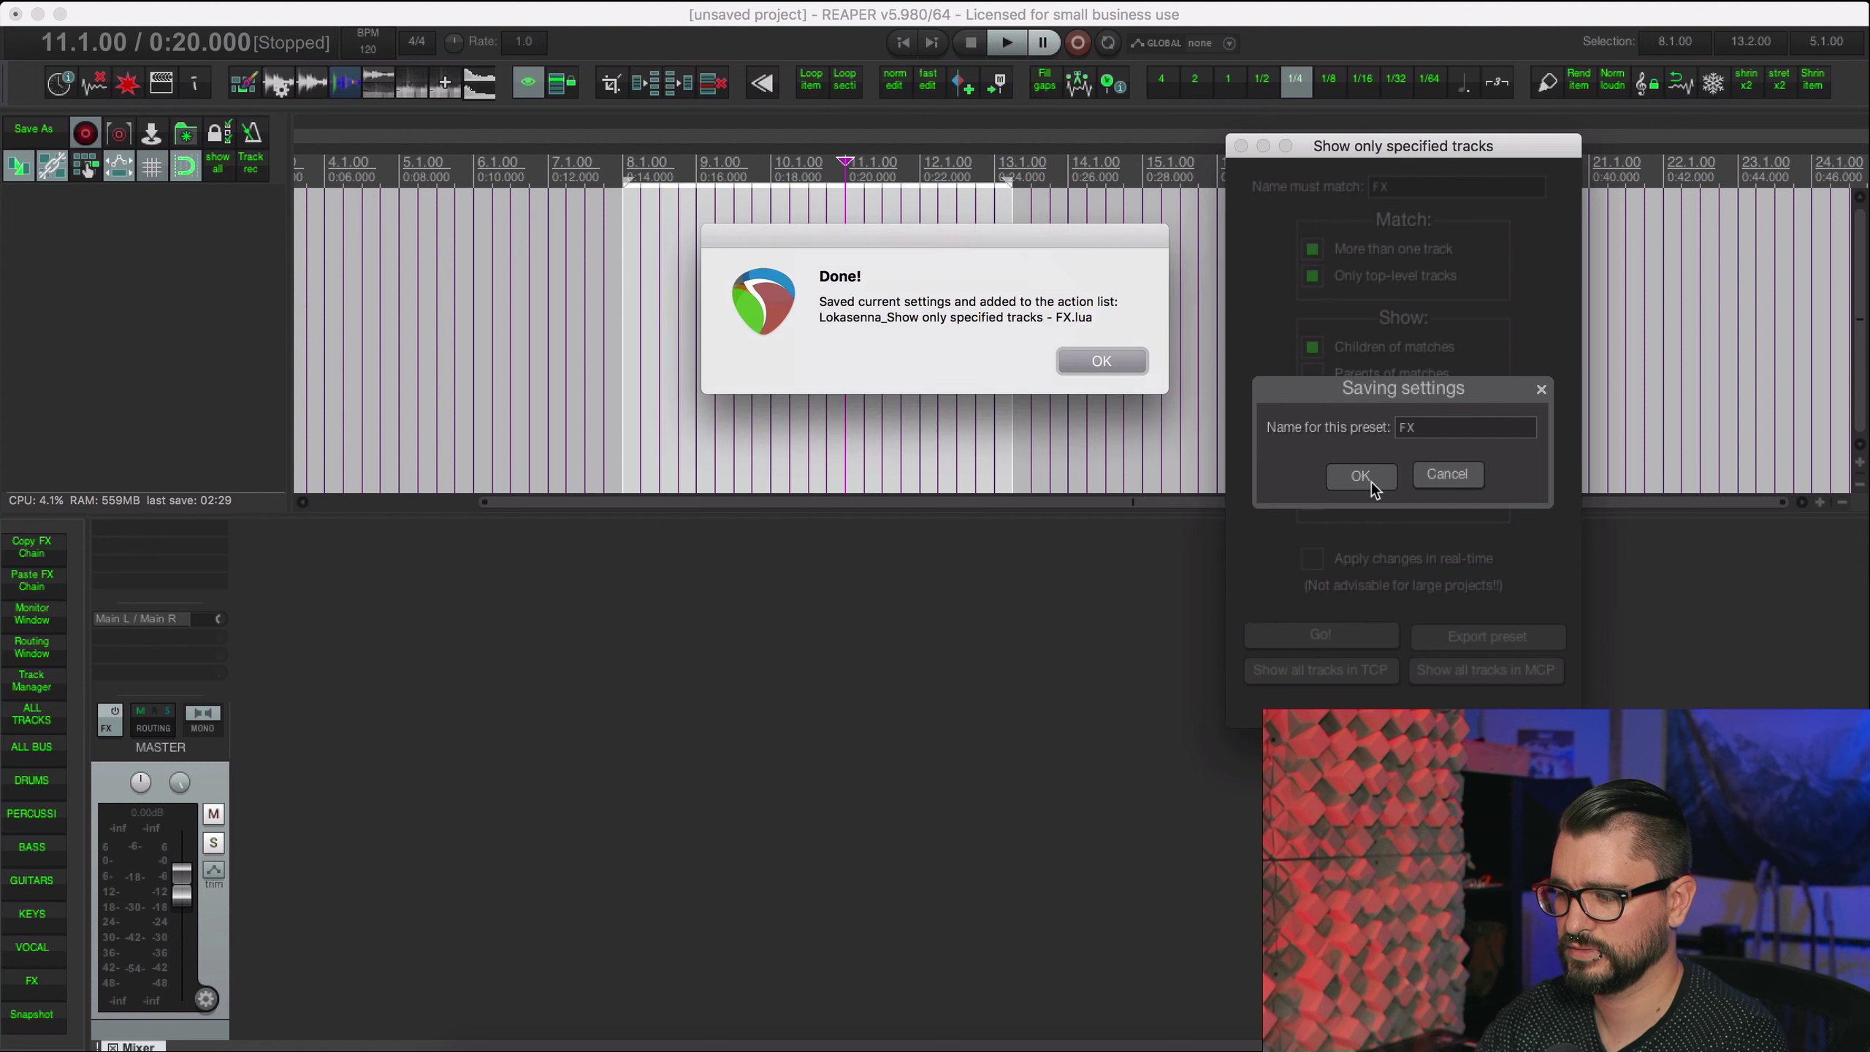
left_click(1117, 360)
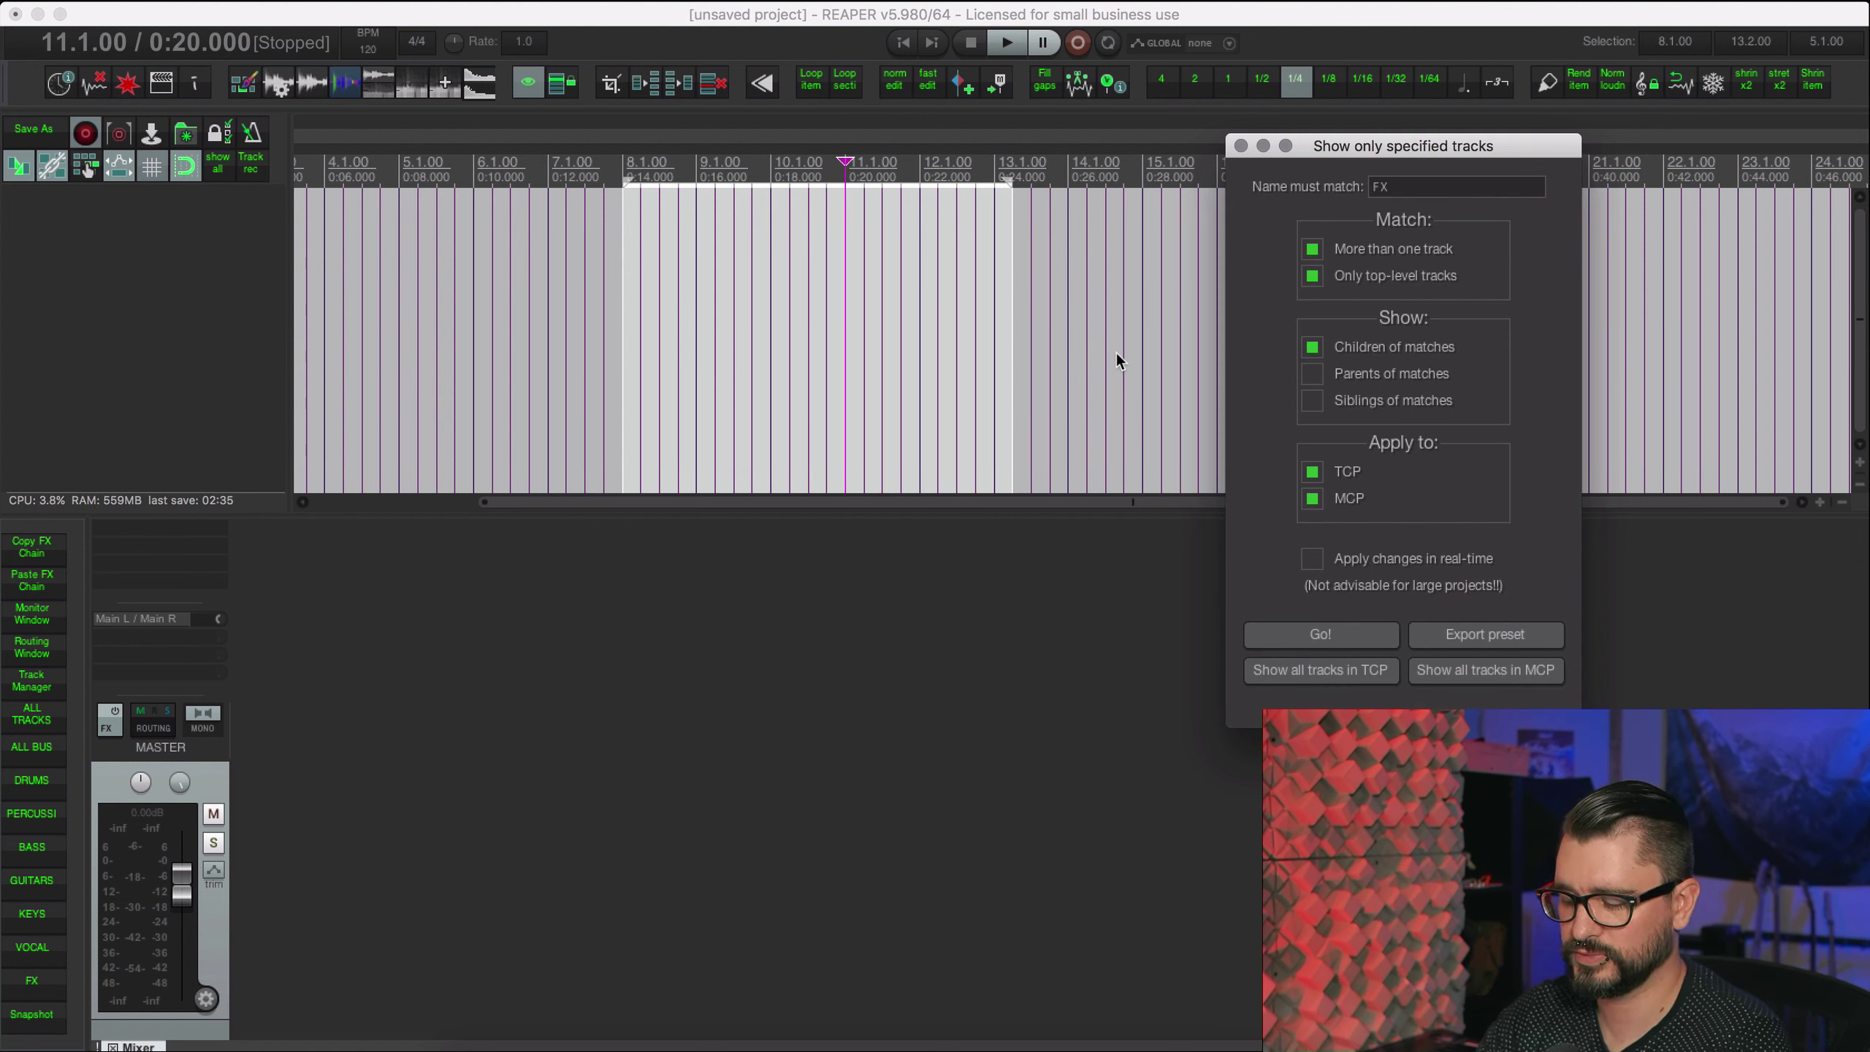
left_click(1240, 146)
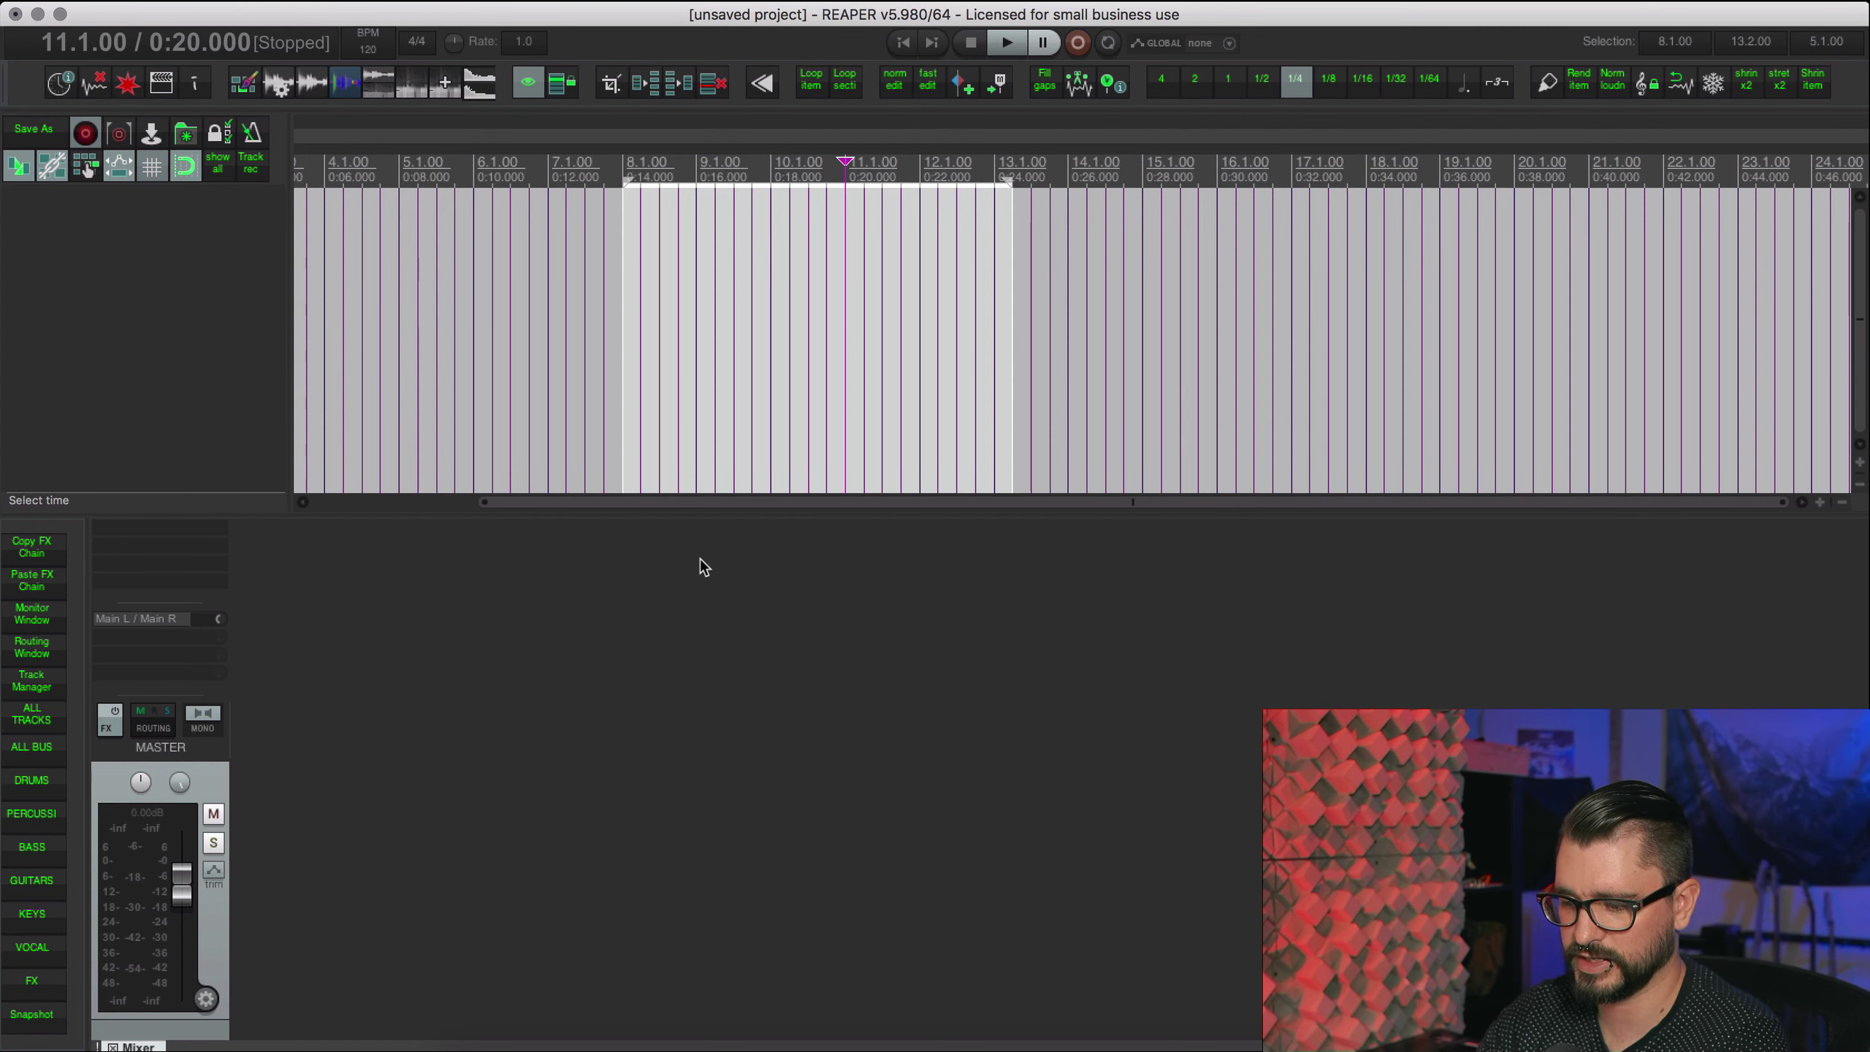
Step: Open the floating toolbar's customization and select its DRUMS entry
right_click(73, 688)
left_click(118, 777)
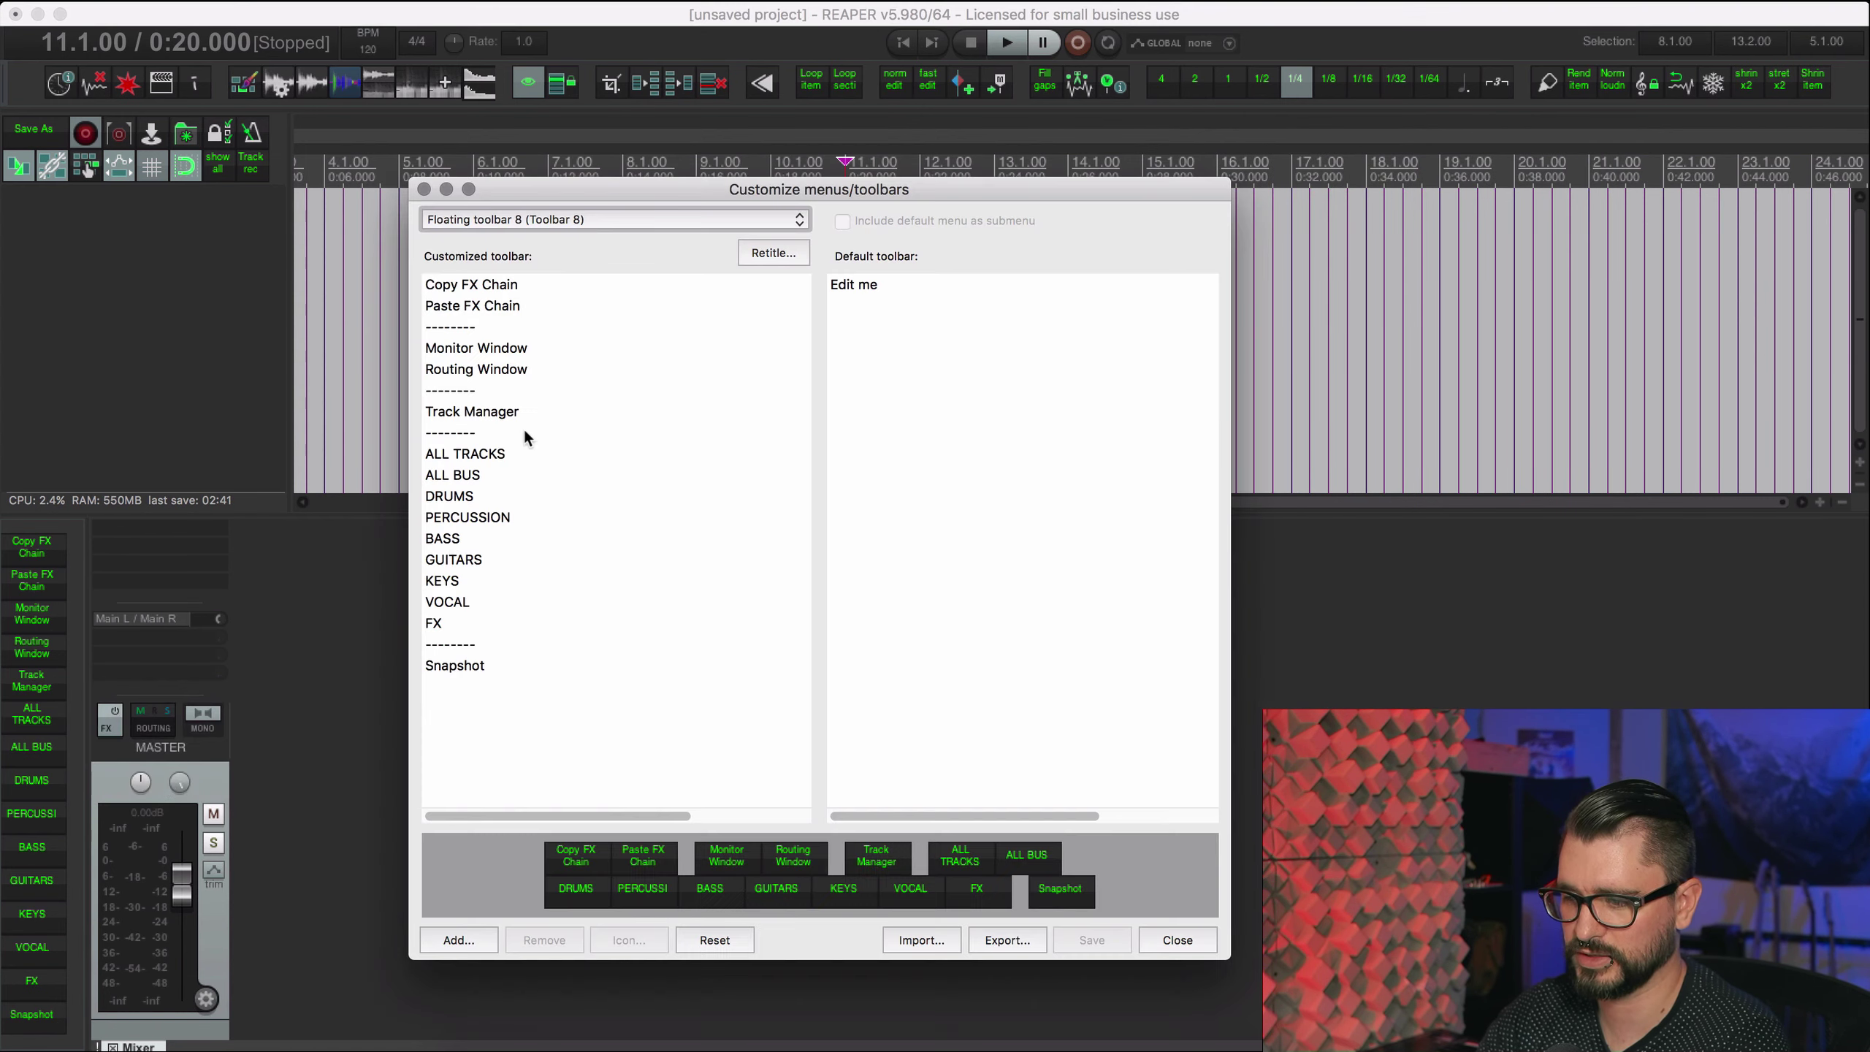
left_click(499, 461)
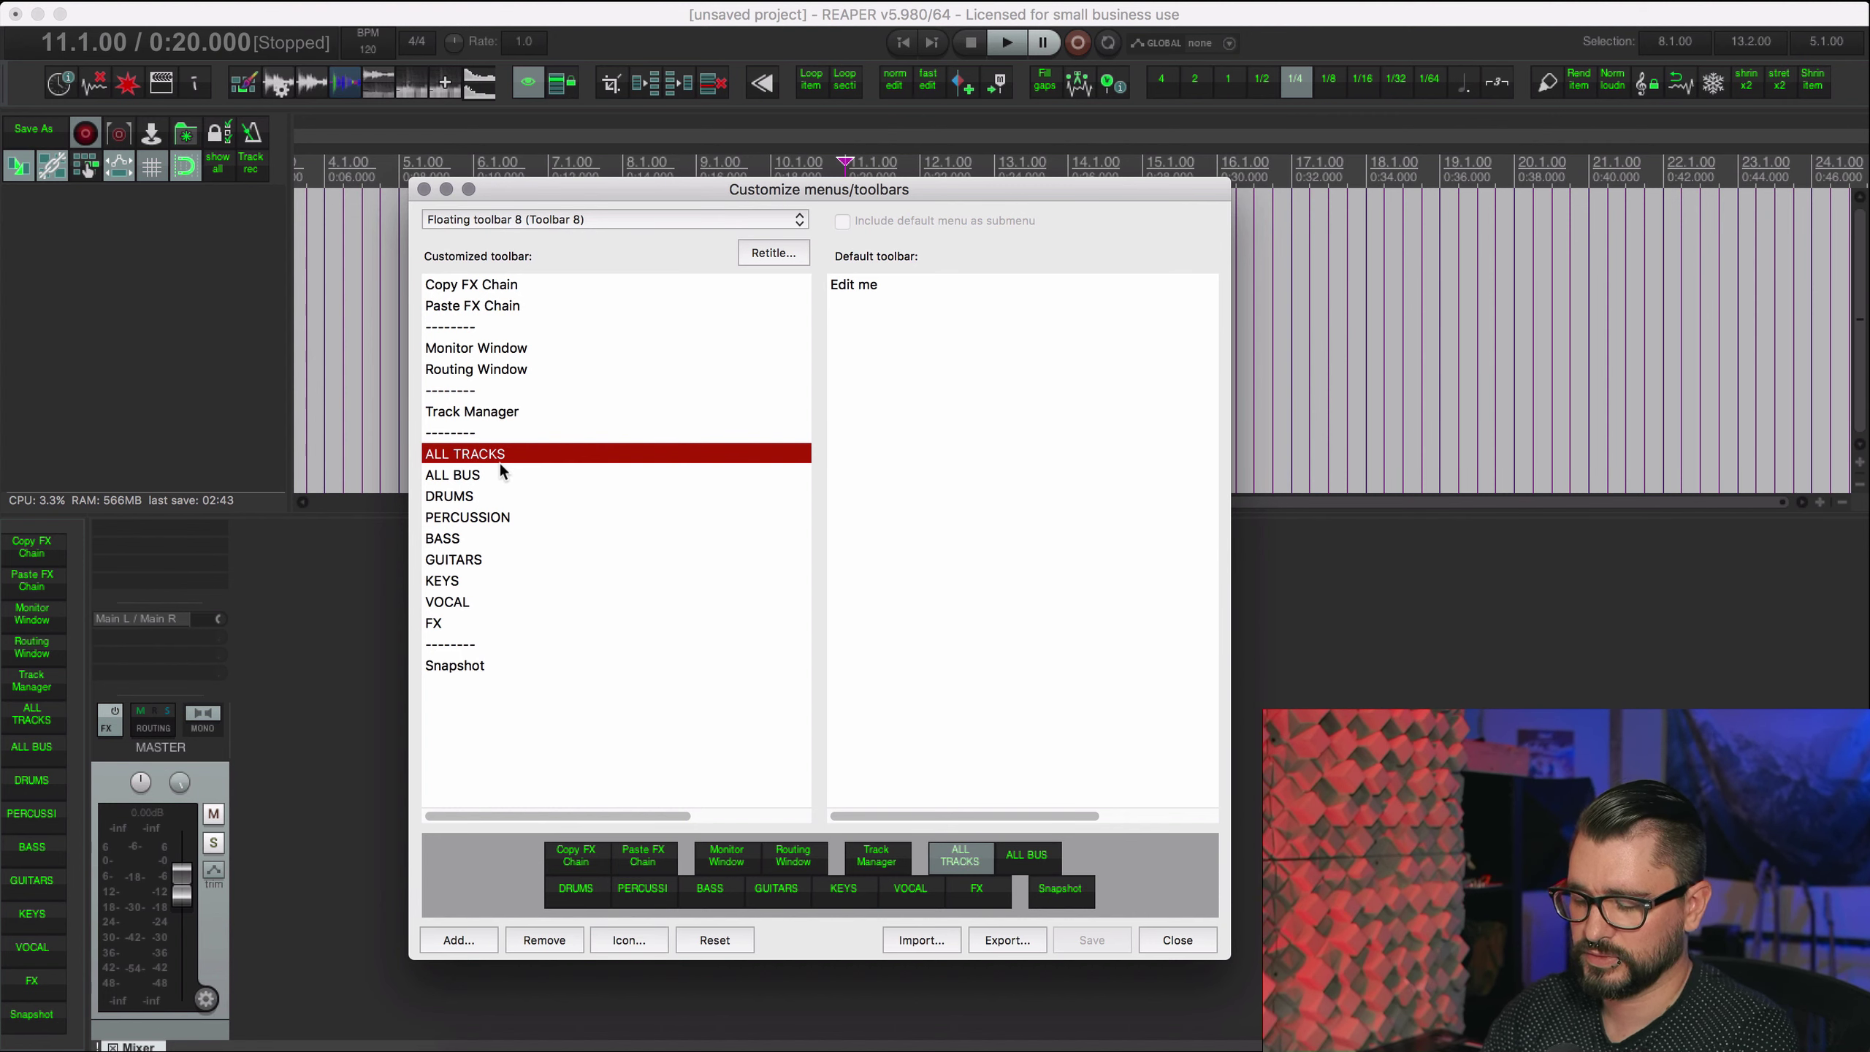
left_click(502, 468)
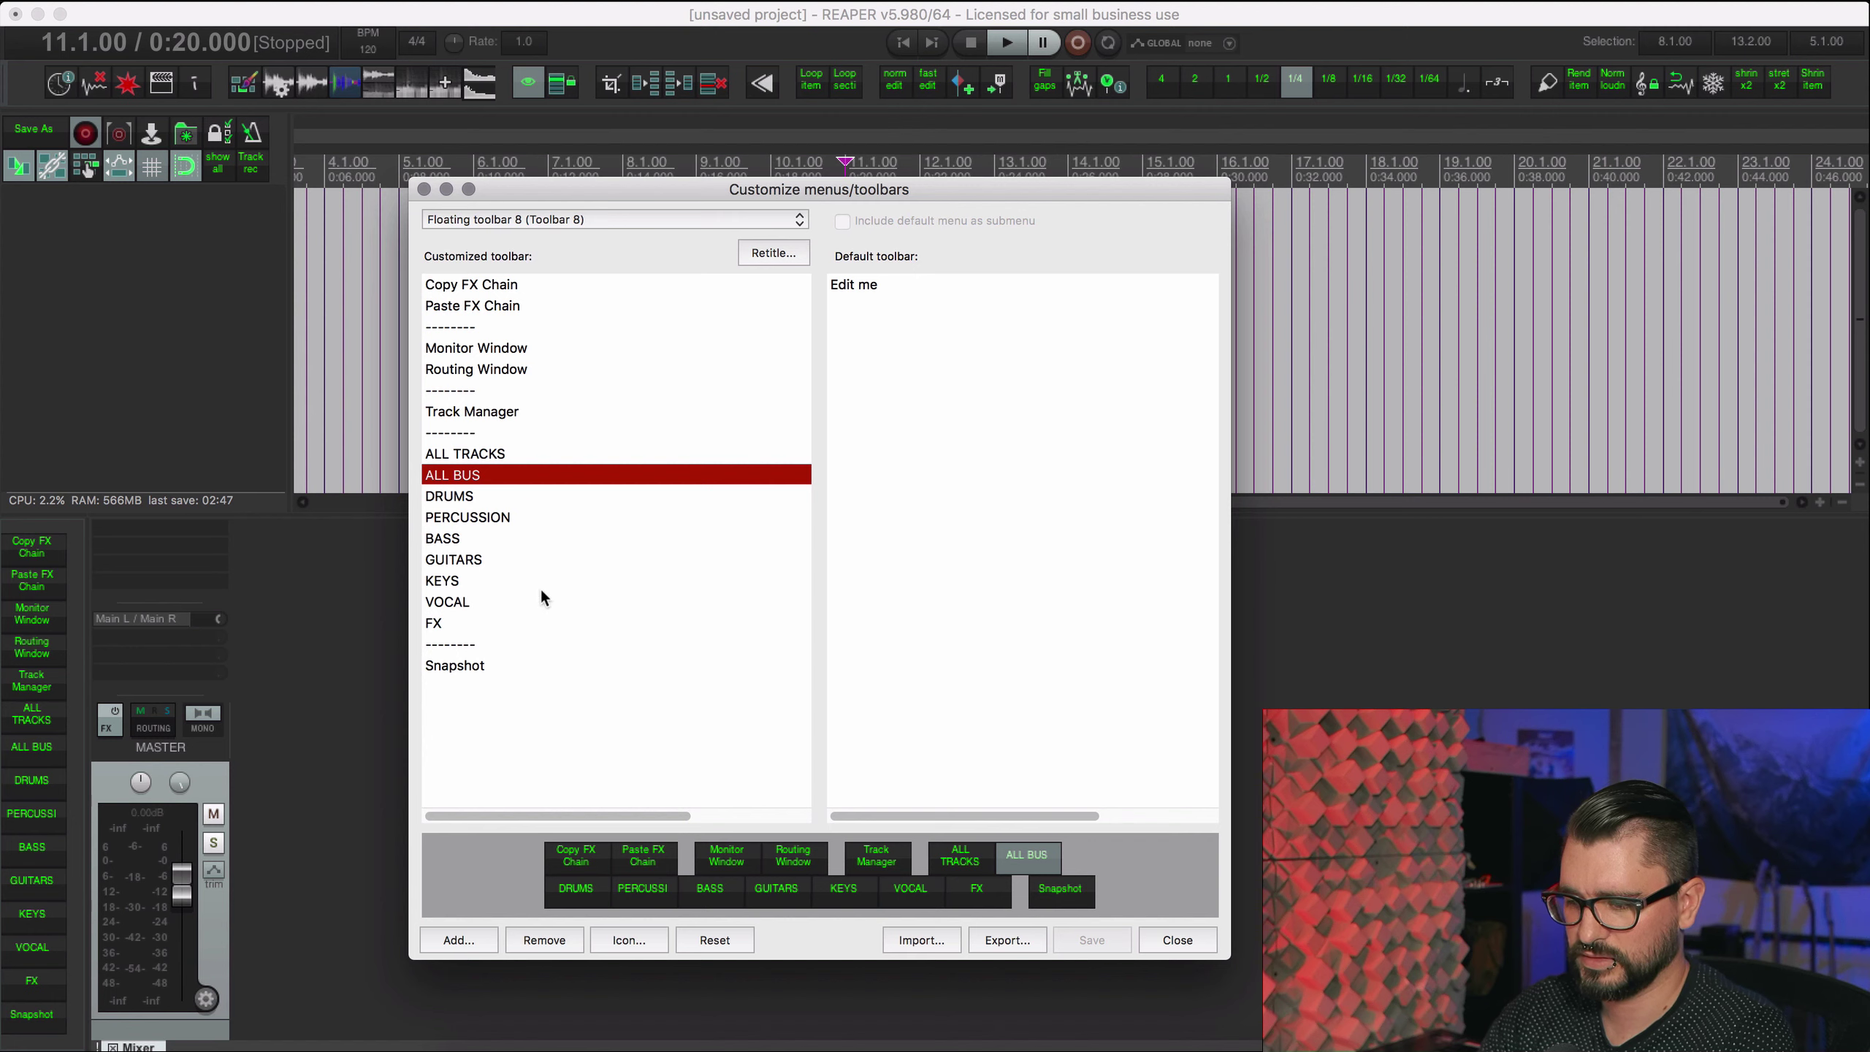
left_click(488, 620)
left_click(517, 496)
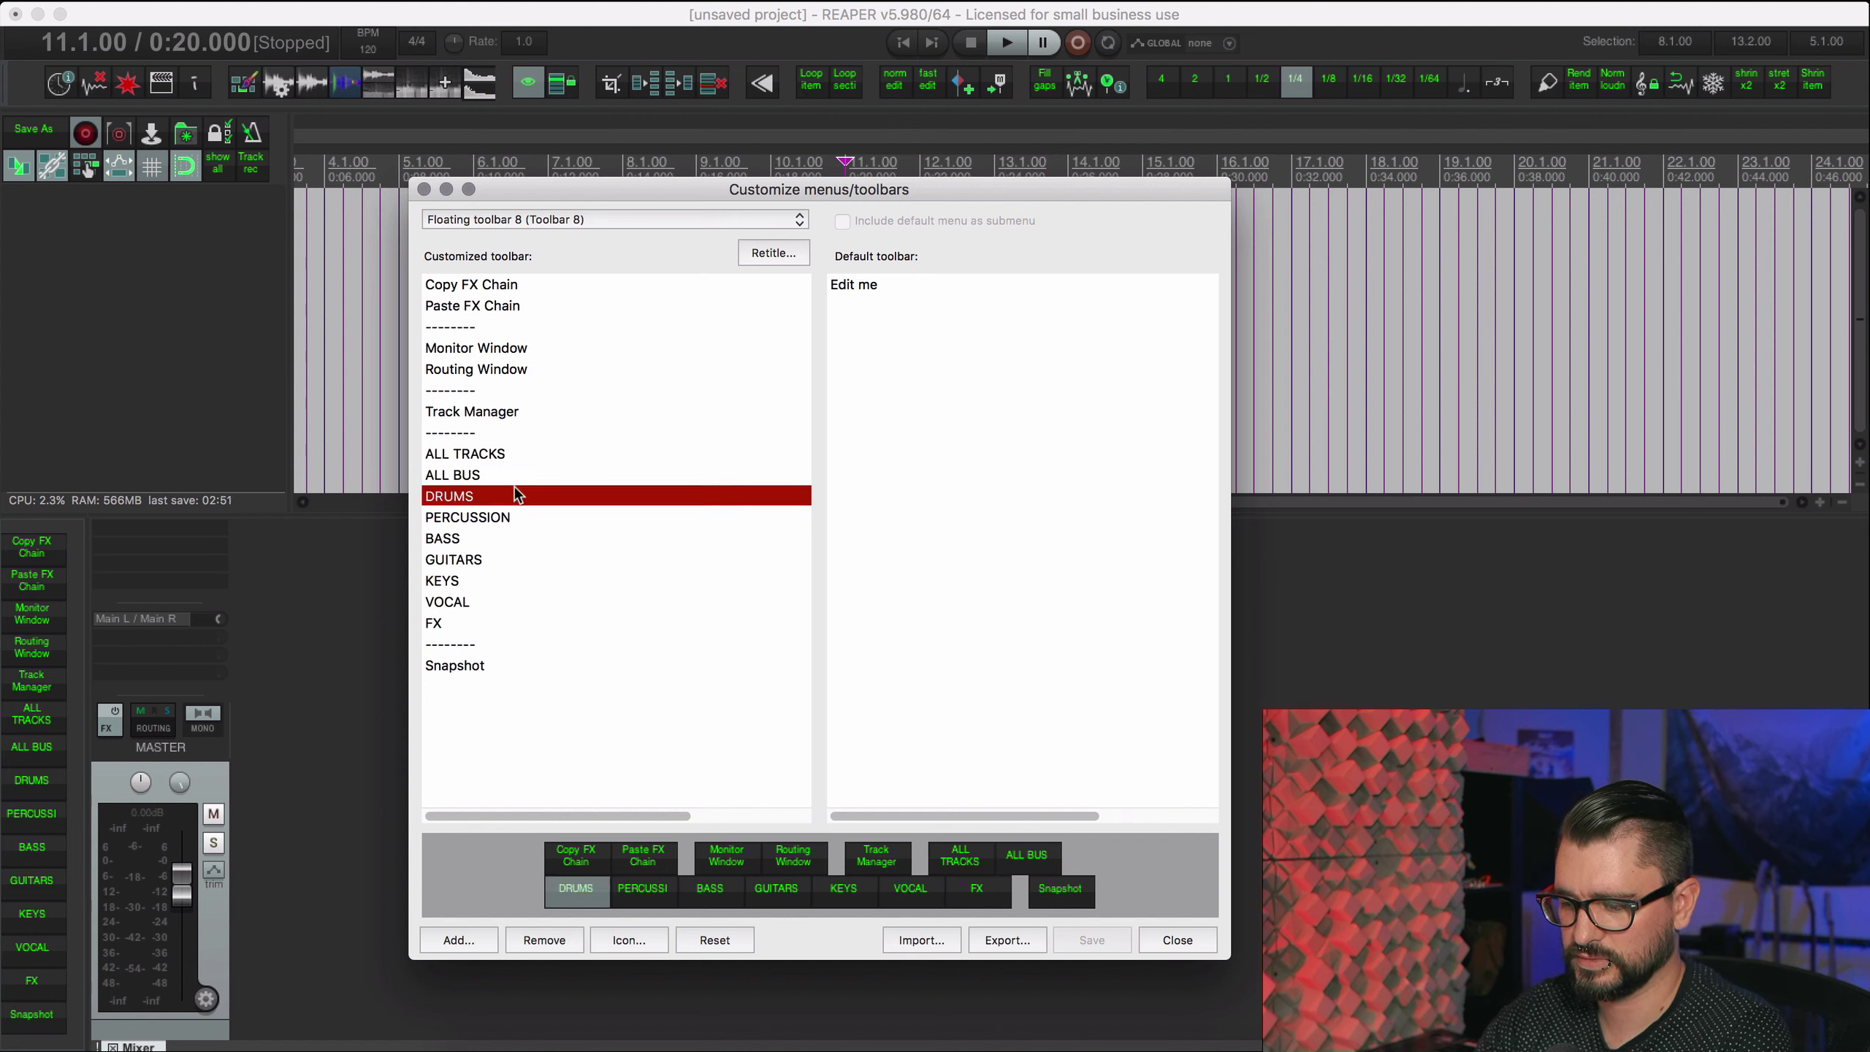
Step: Remove the DRUMS, PERCUSSION, BASS, GUITARS, KEYS, VOCAL, FX and ALL BUS buttons
left_click(543, 947)
left_click(543, 940)
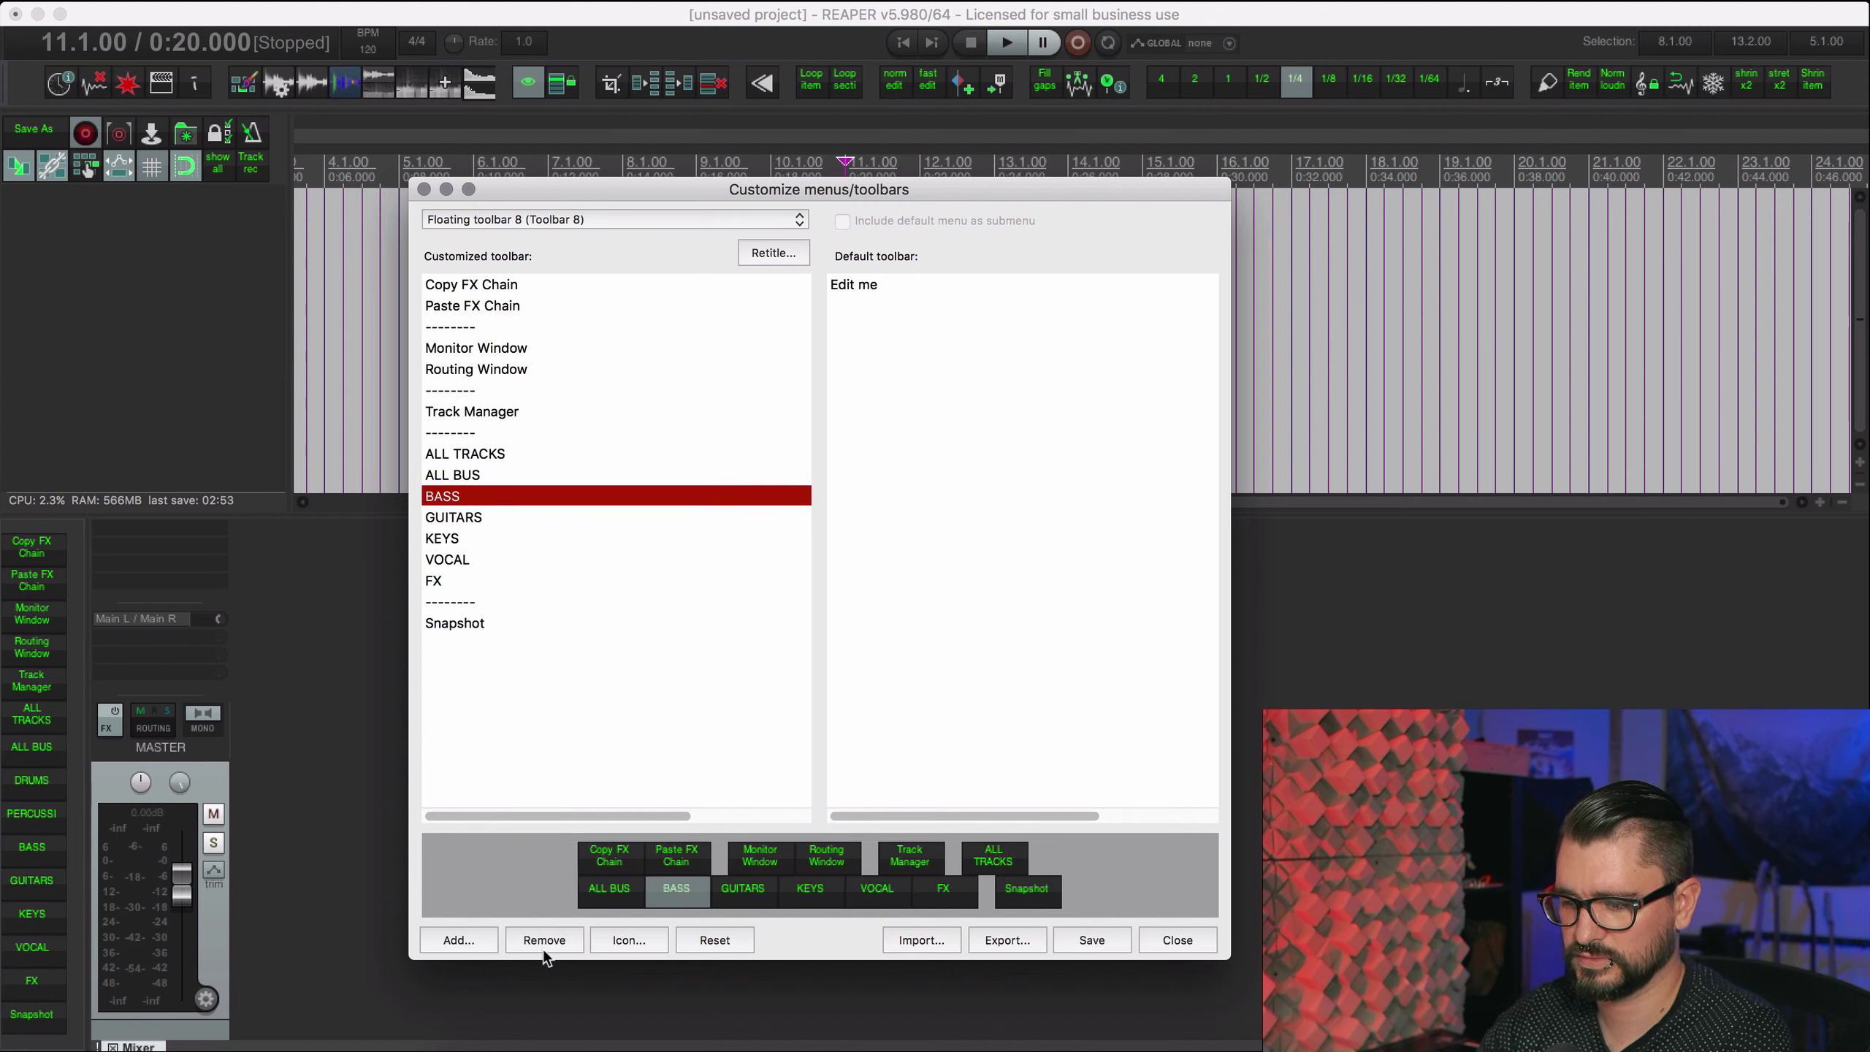
left_click(544, 940)
left_click(543, 939)
left_click(543, 939)
left_click(544, 940)
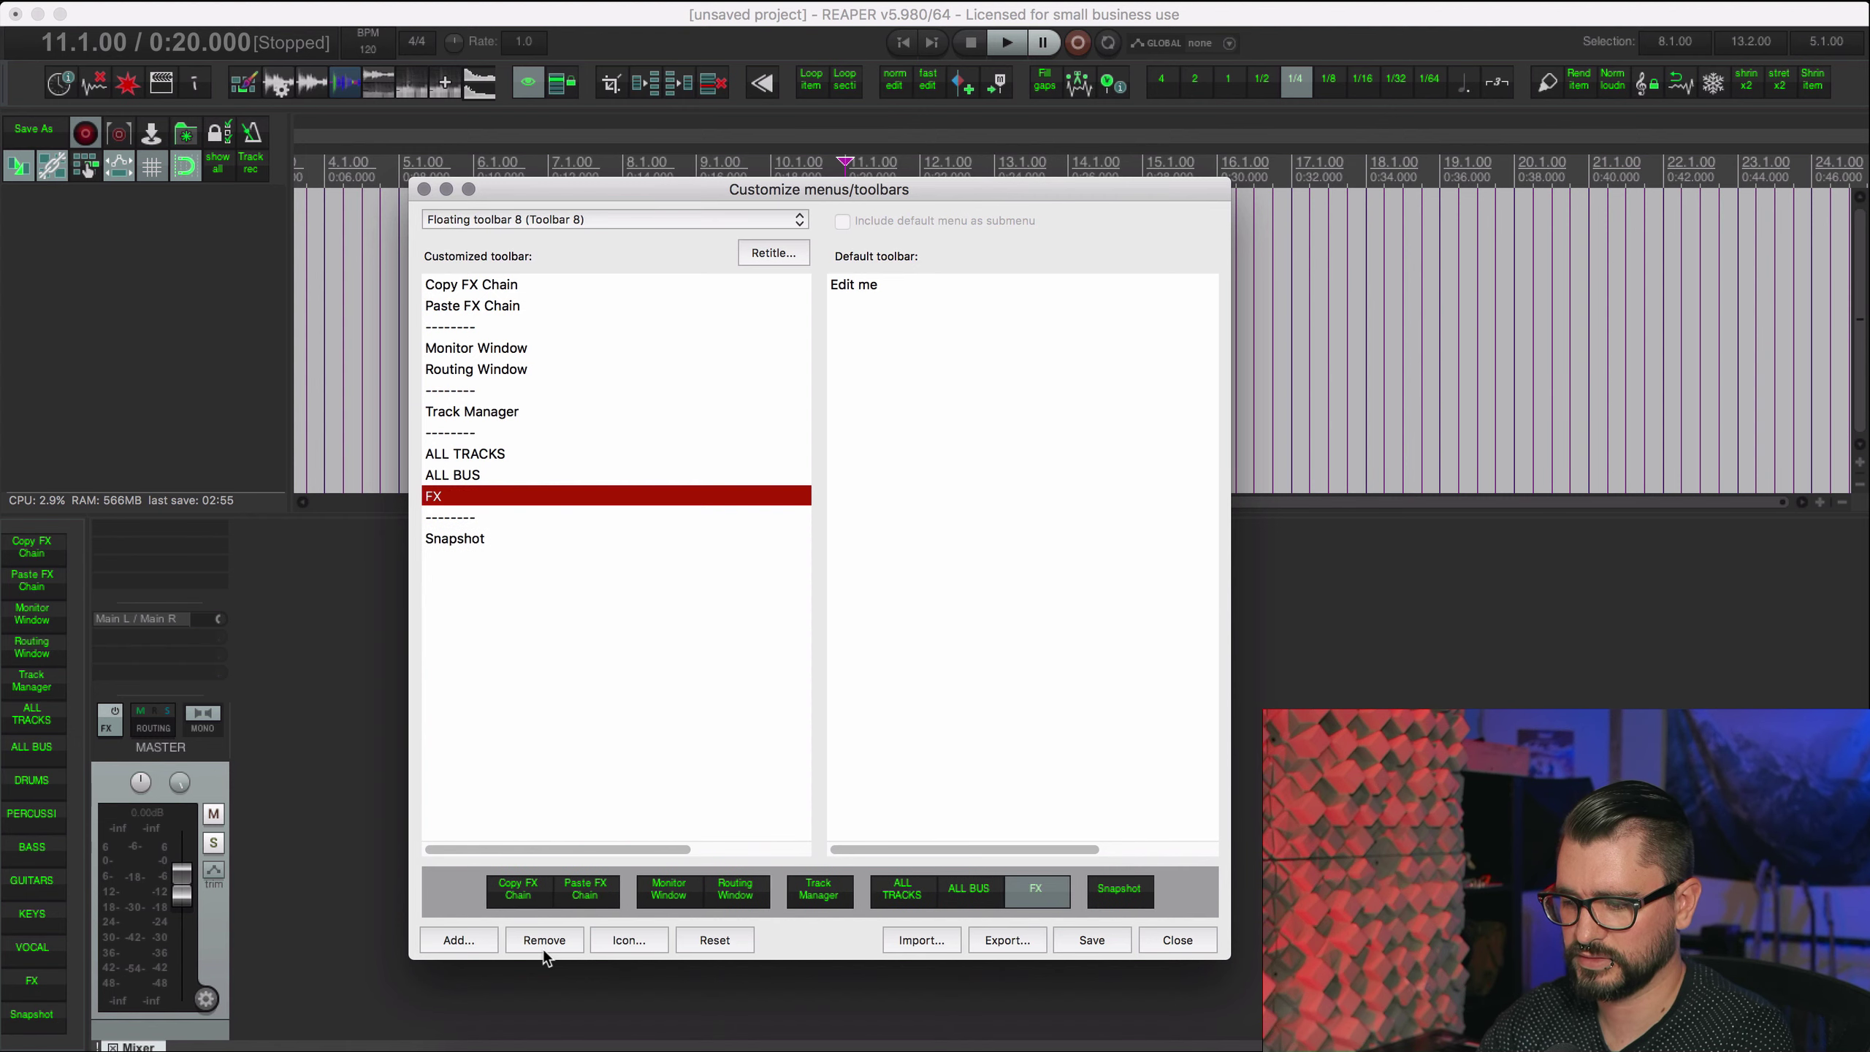
left_click(544, 940)
key("Up")
left_click(543, 949)
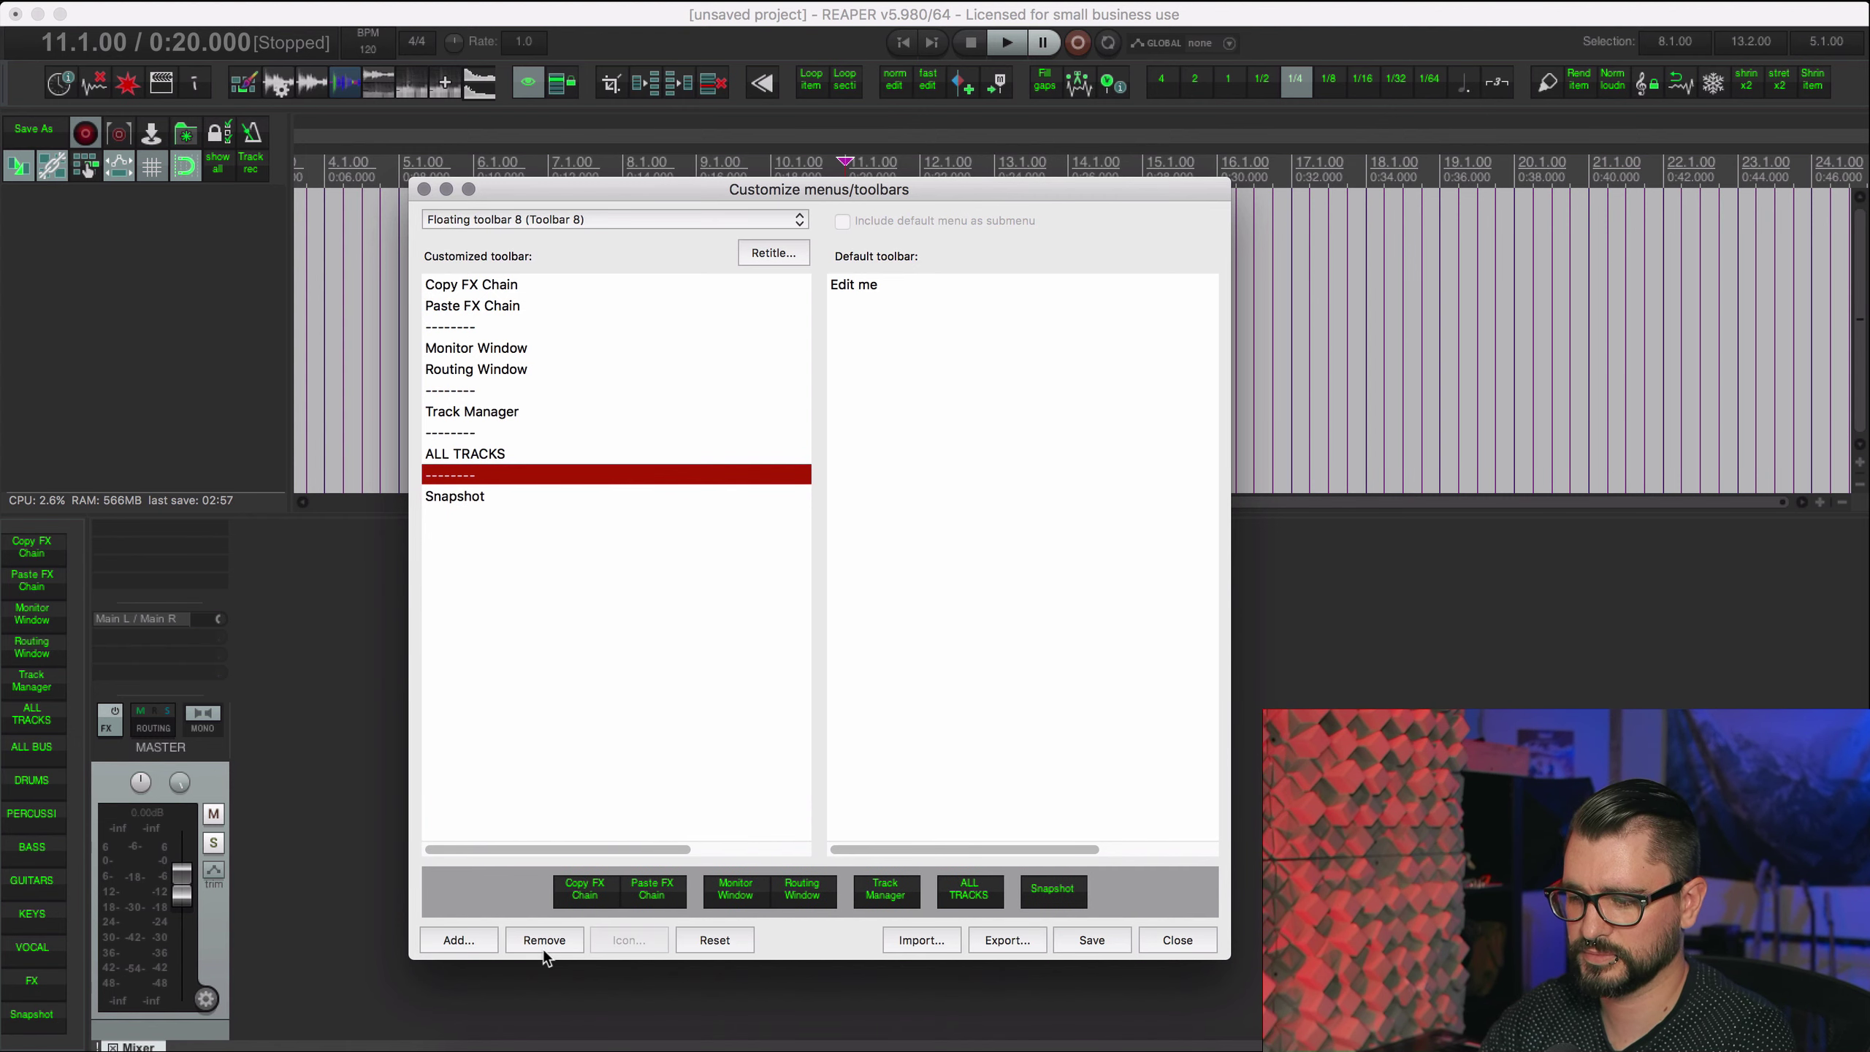
Step: Filter actions to 'show only sp' and add the Bus show-only script to the toolbar
left_click(461, 940)
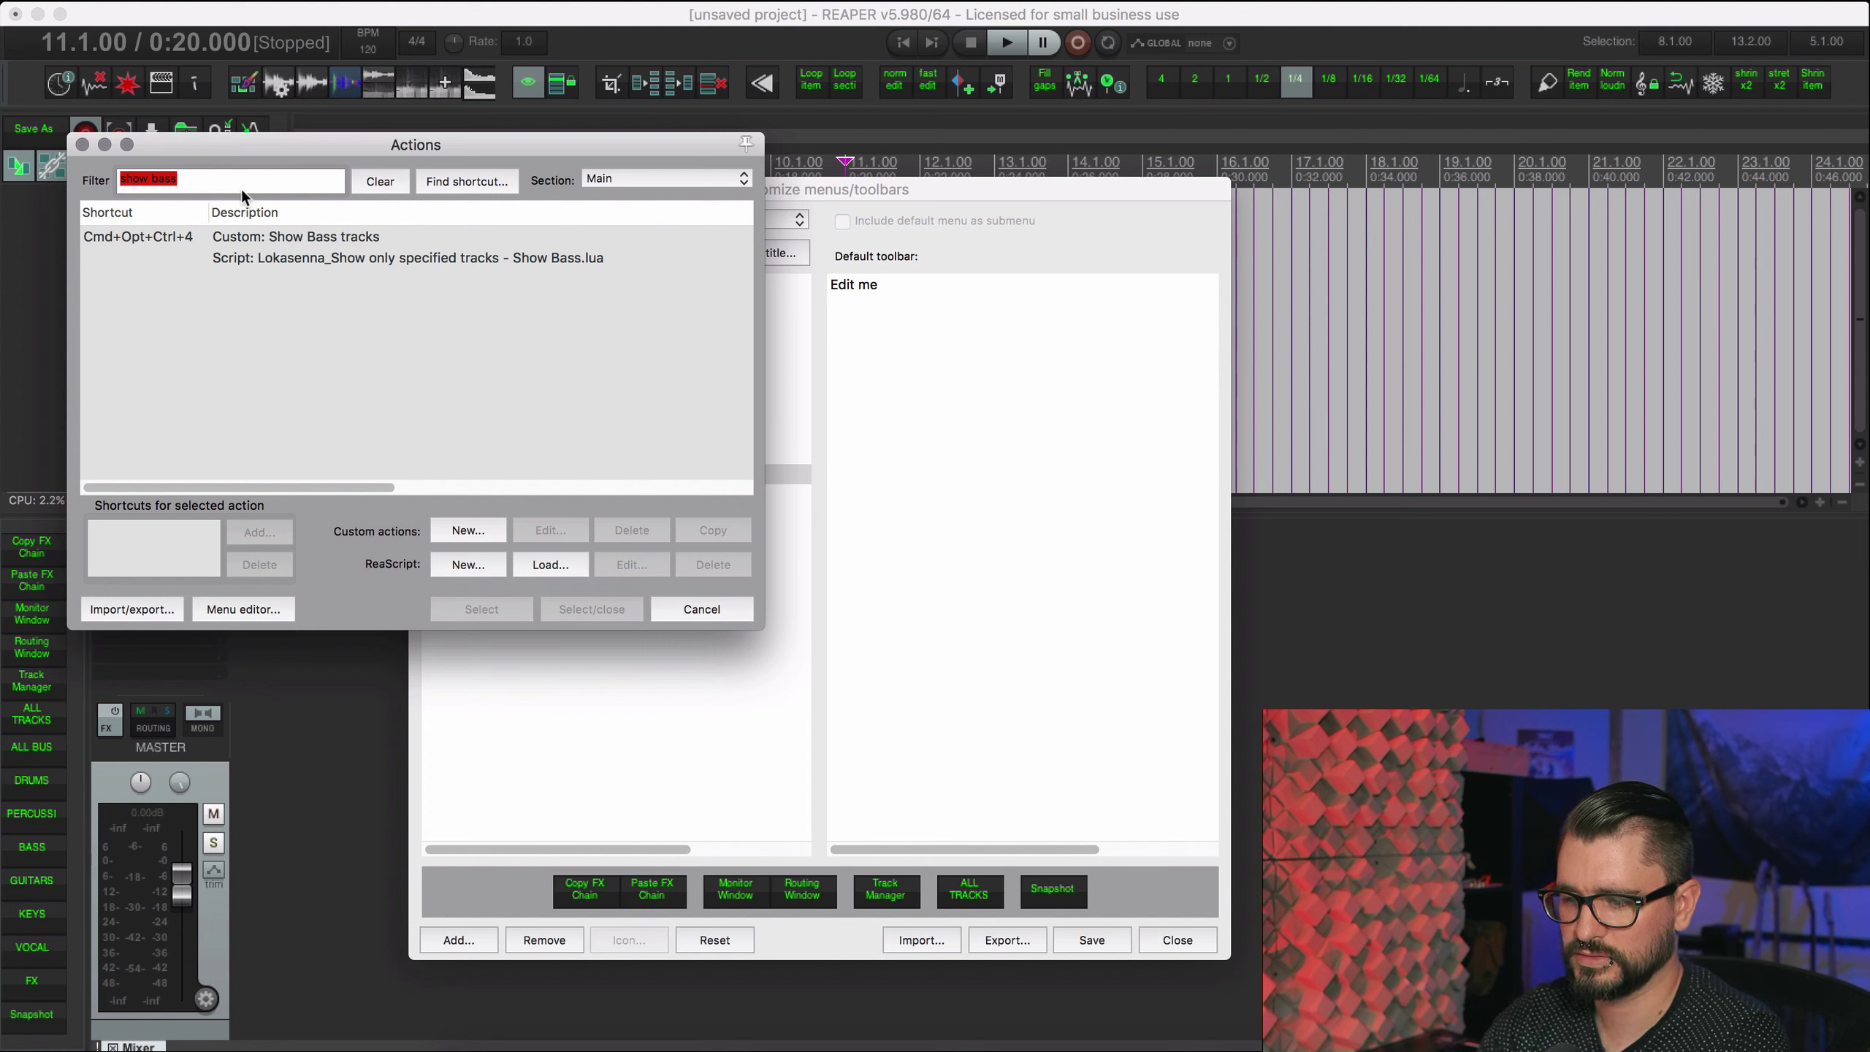
type("show o")
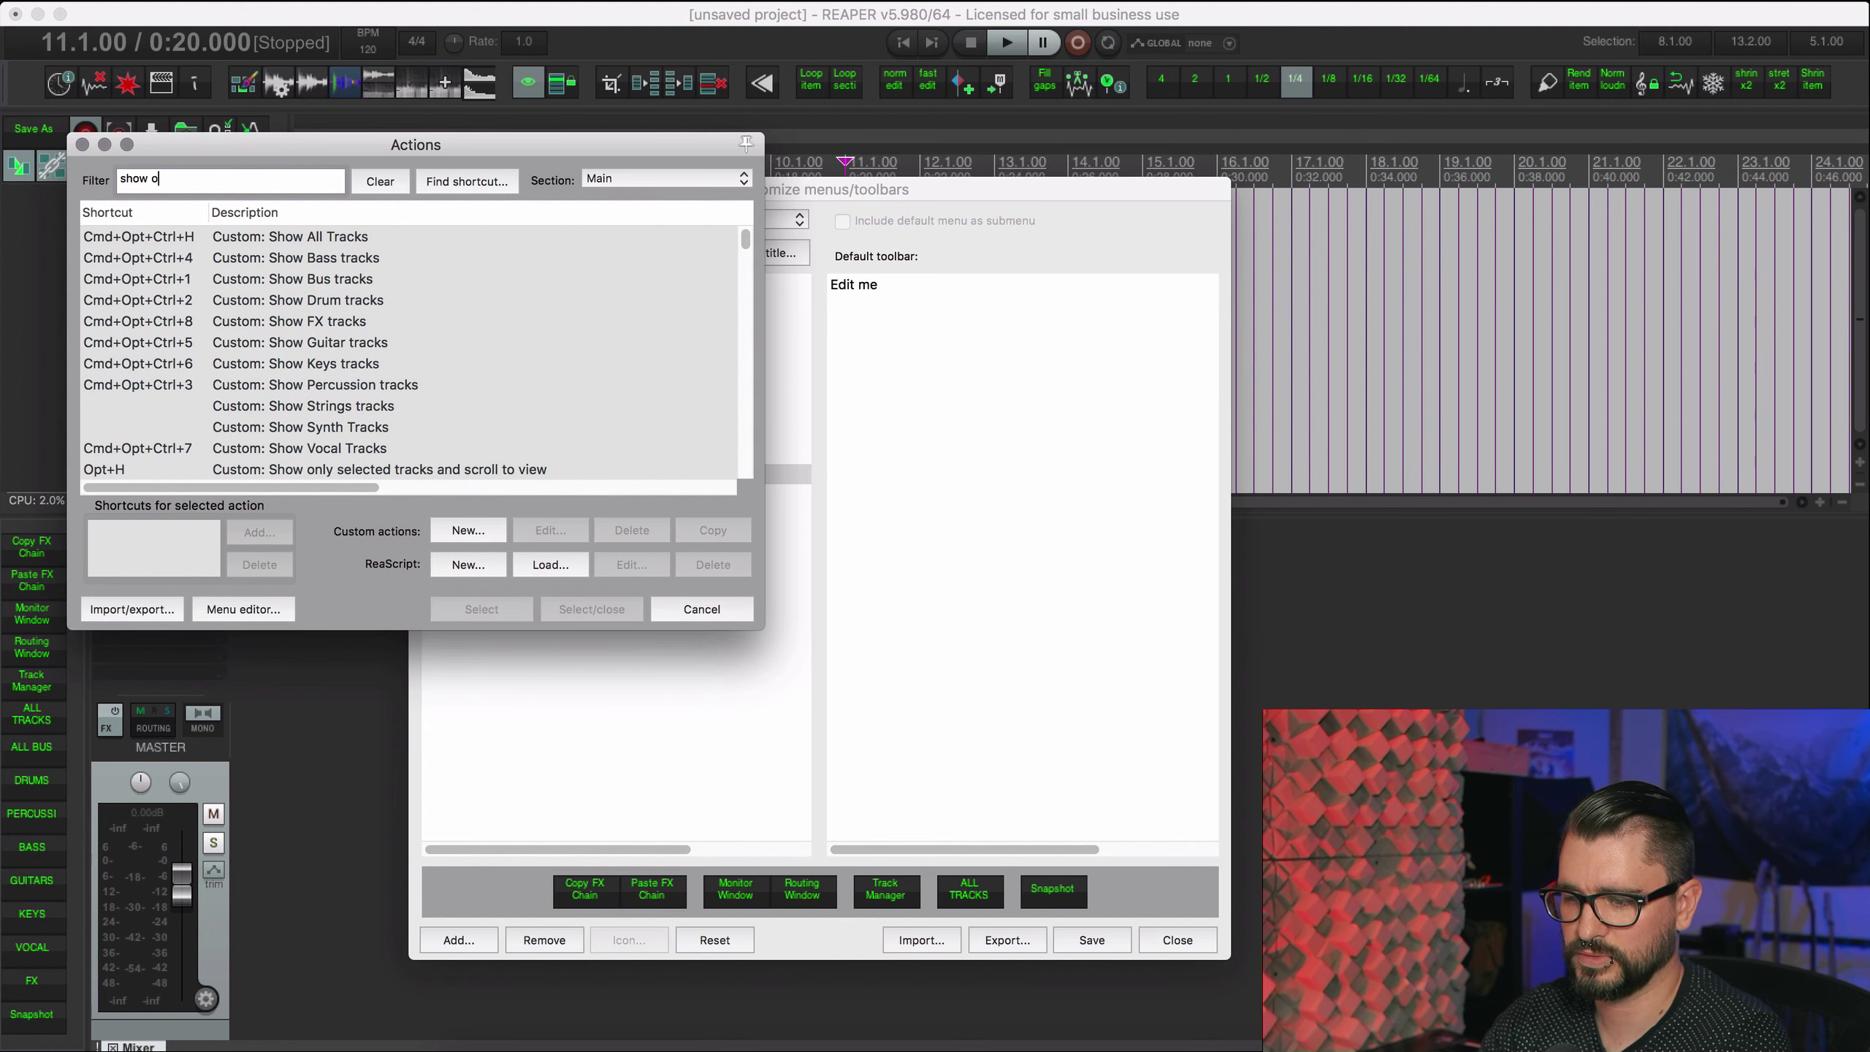
type("nly spe")
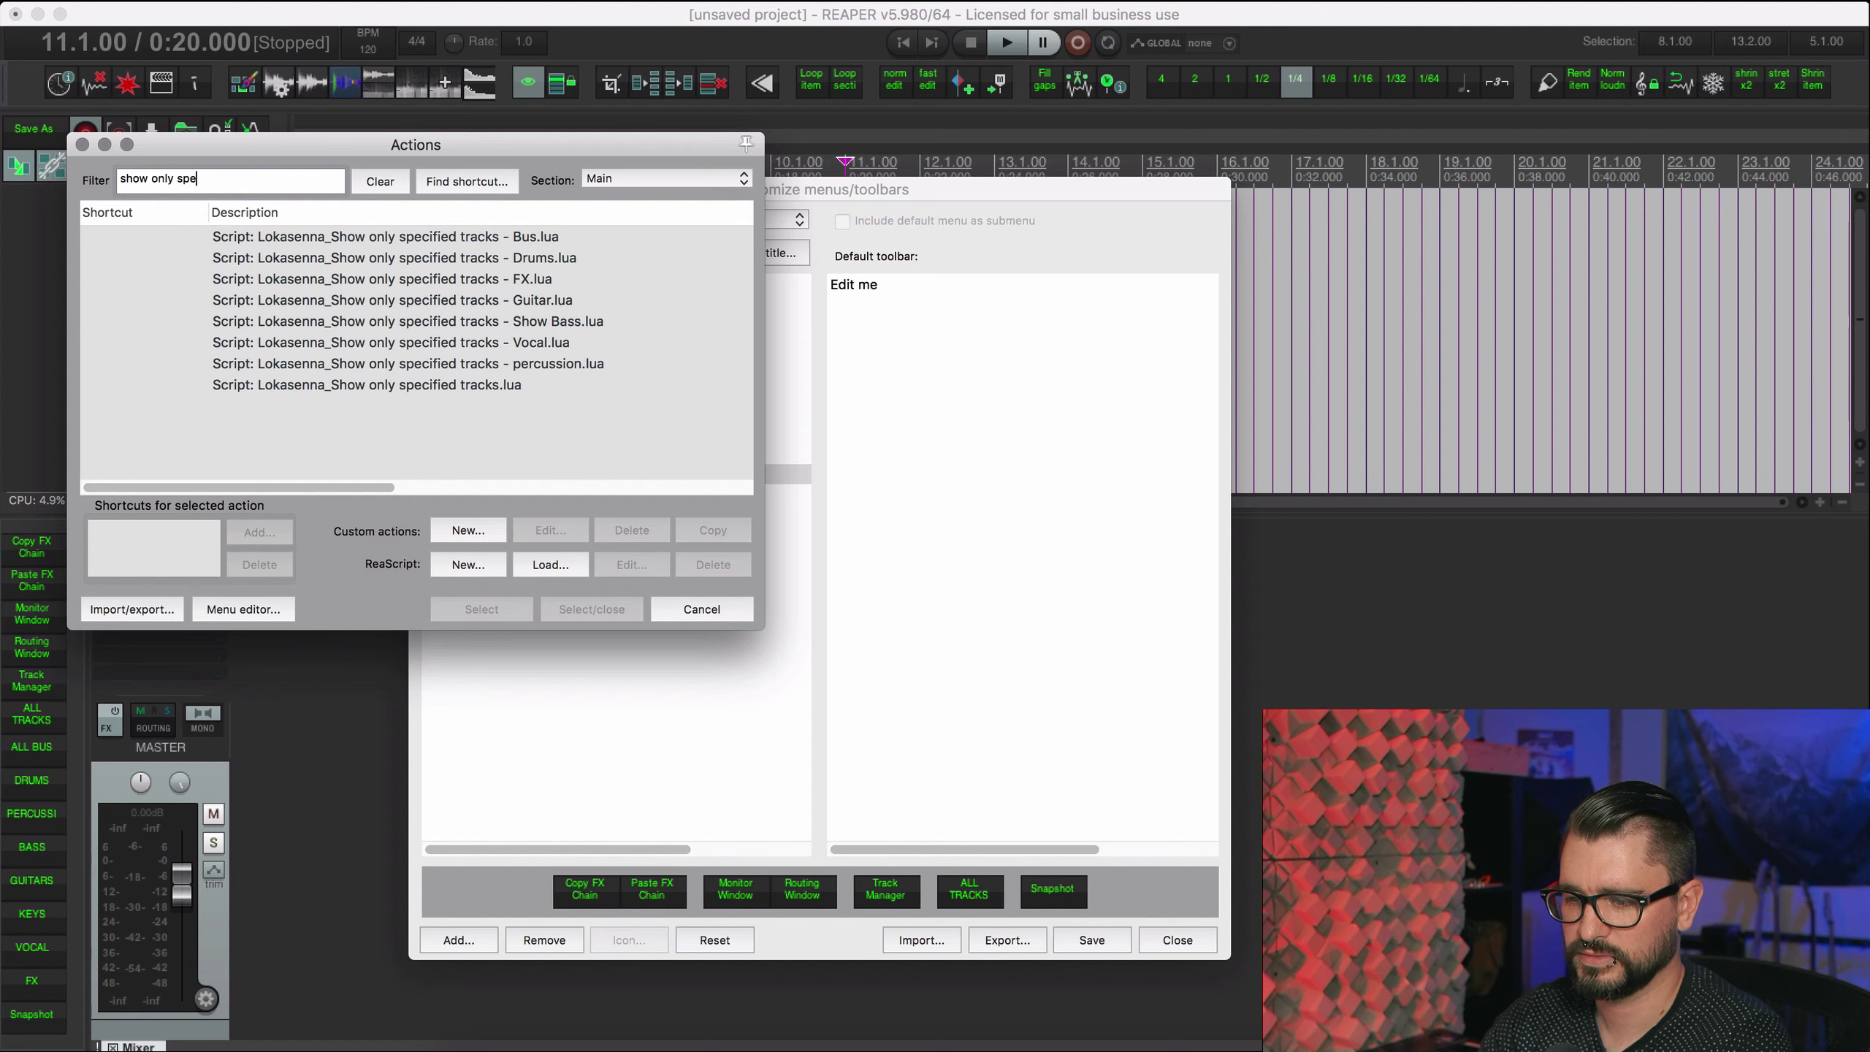
left_click(553, 238)
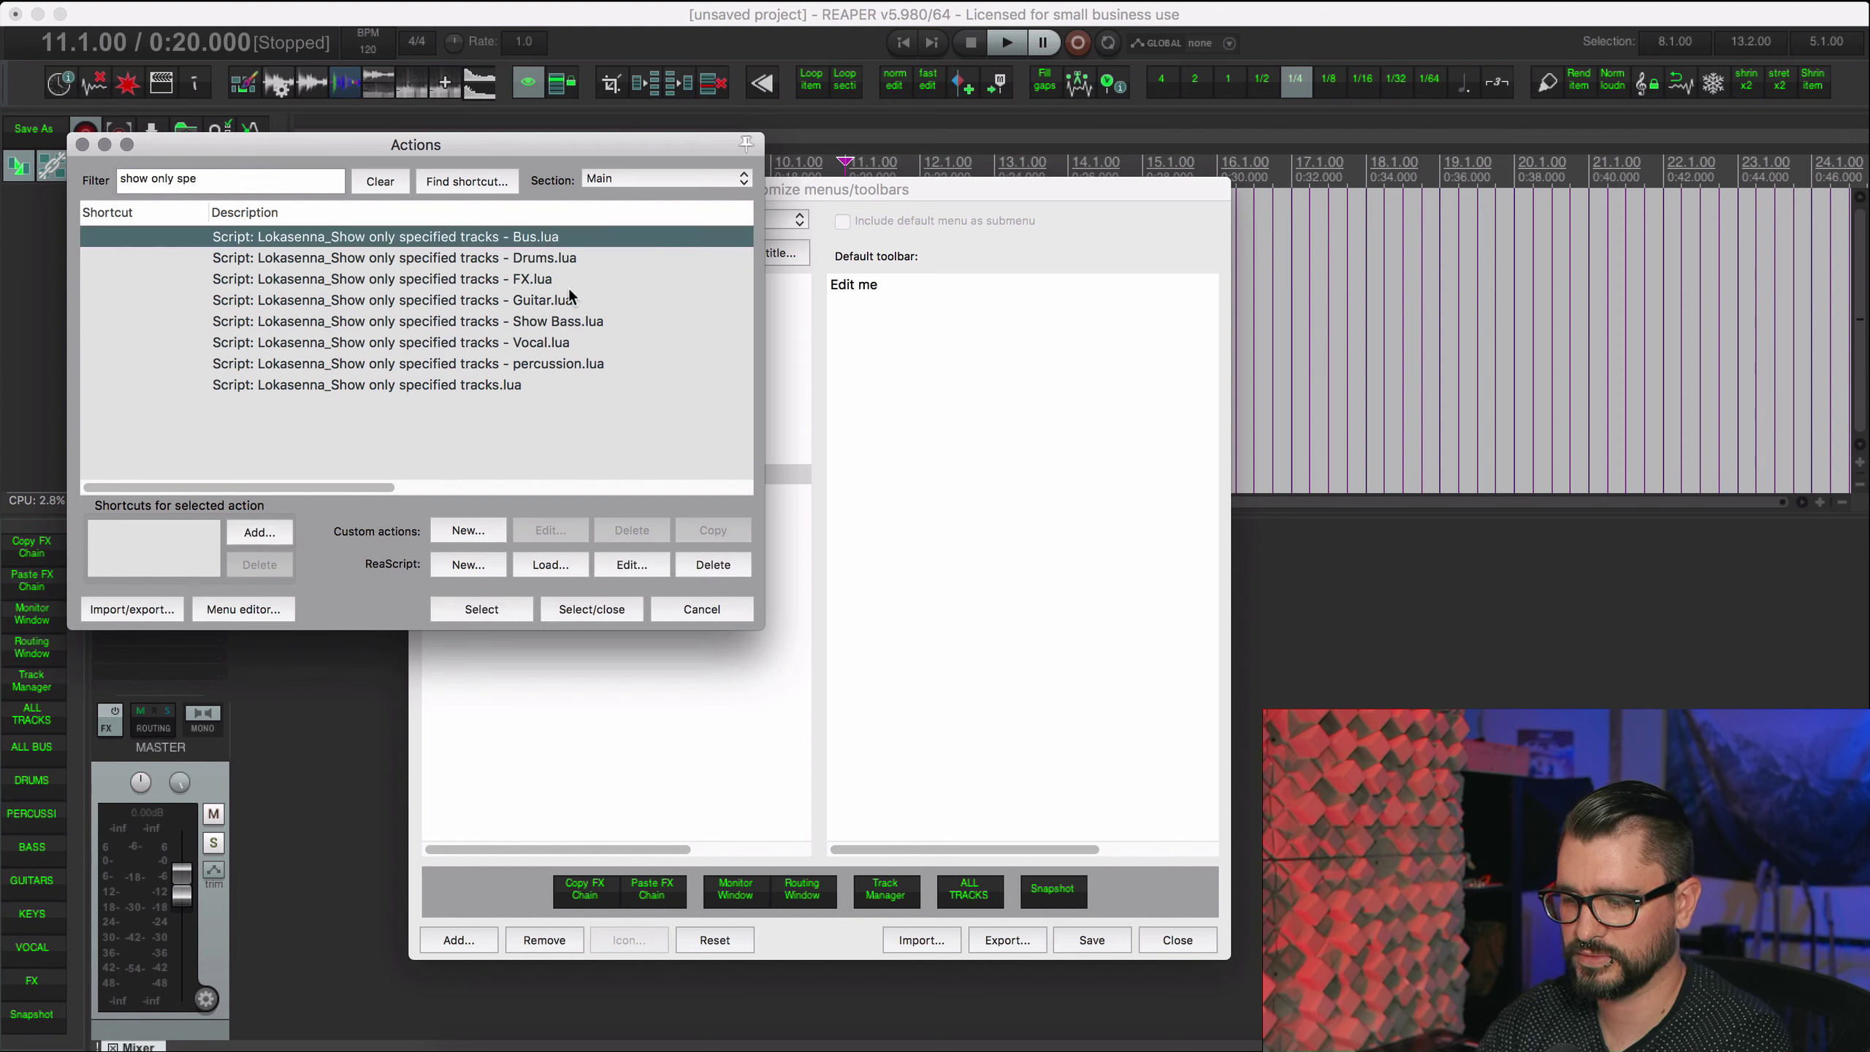
left_click(492, 607)
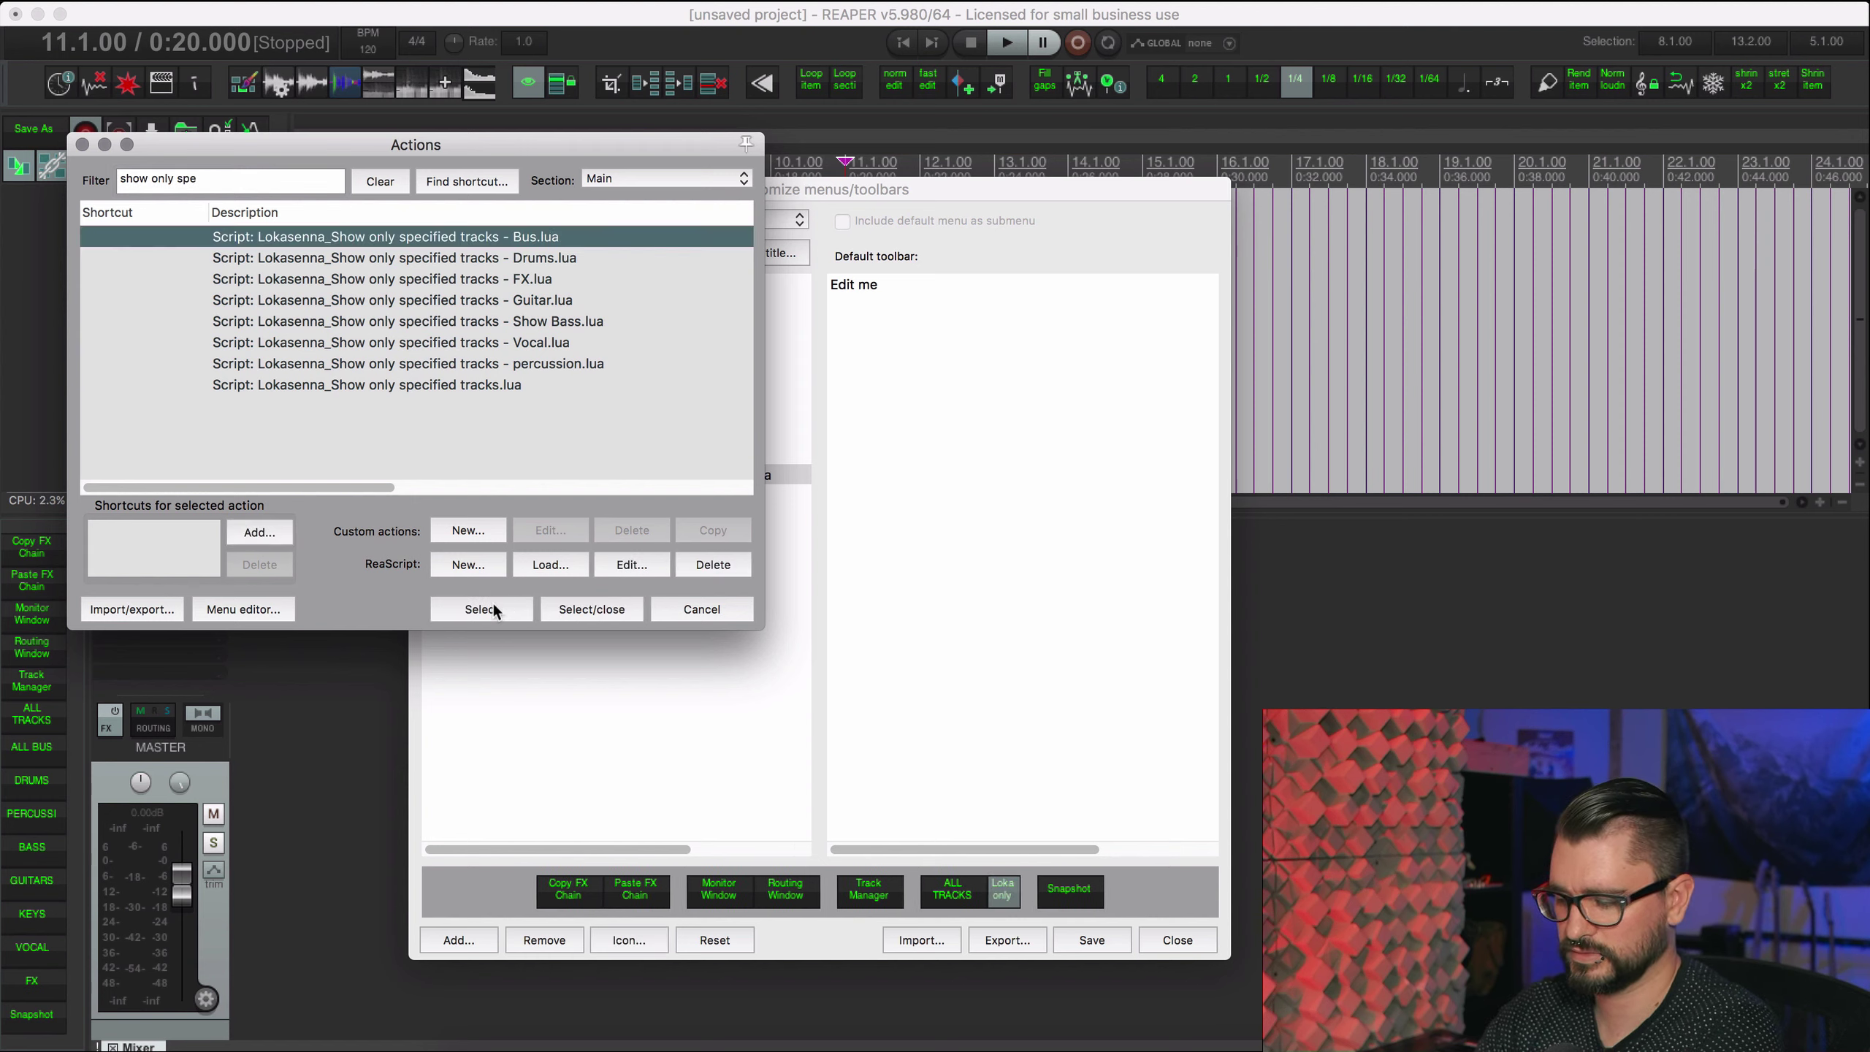
Step: Add the remaining six show-only scripts, through percussion, and close the action list
key("Down")
left_click(492, 607)
key("Down")
left_click(492, 607)
key("Down")
left_click(492, 607)
key("Down")
left_click(492, 606)
key("Down")
left_click(493, 607)
key("Down")
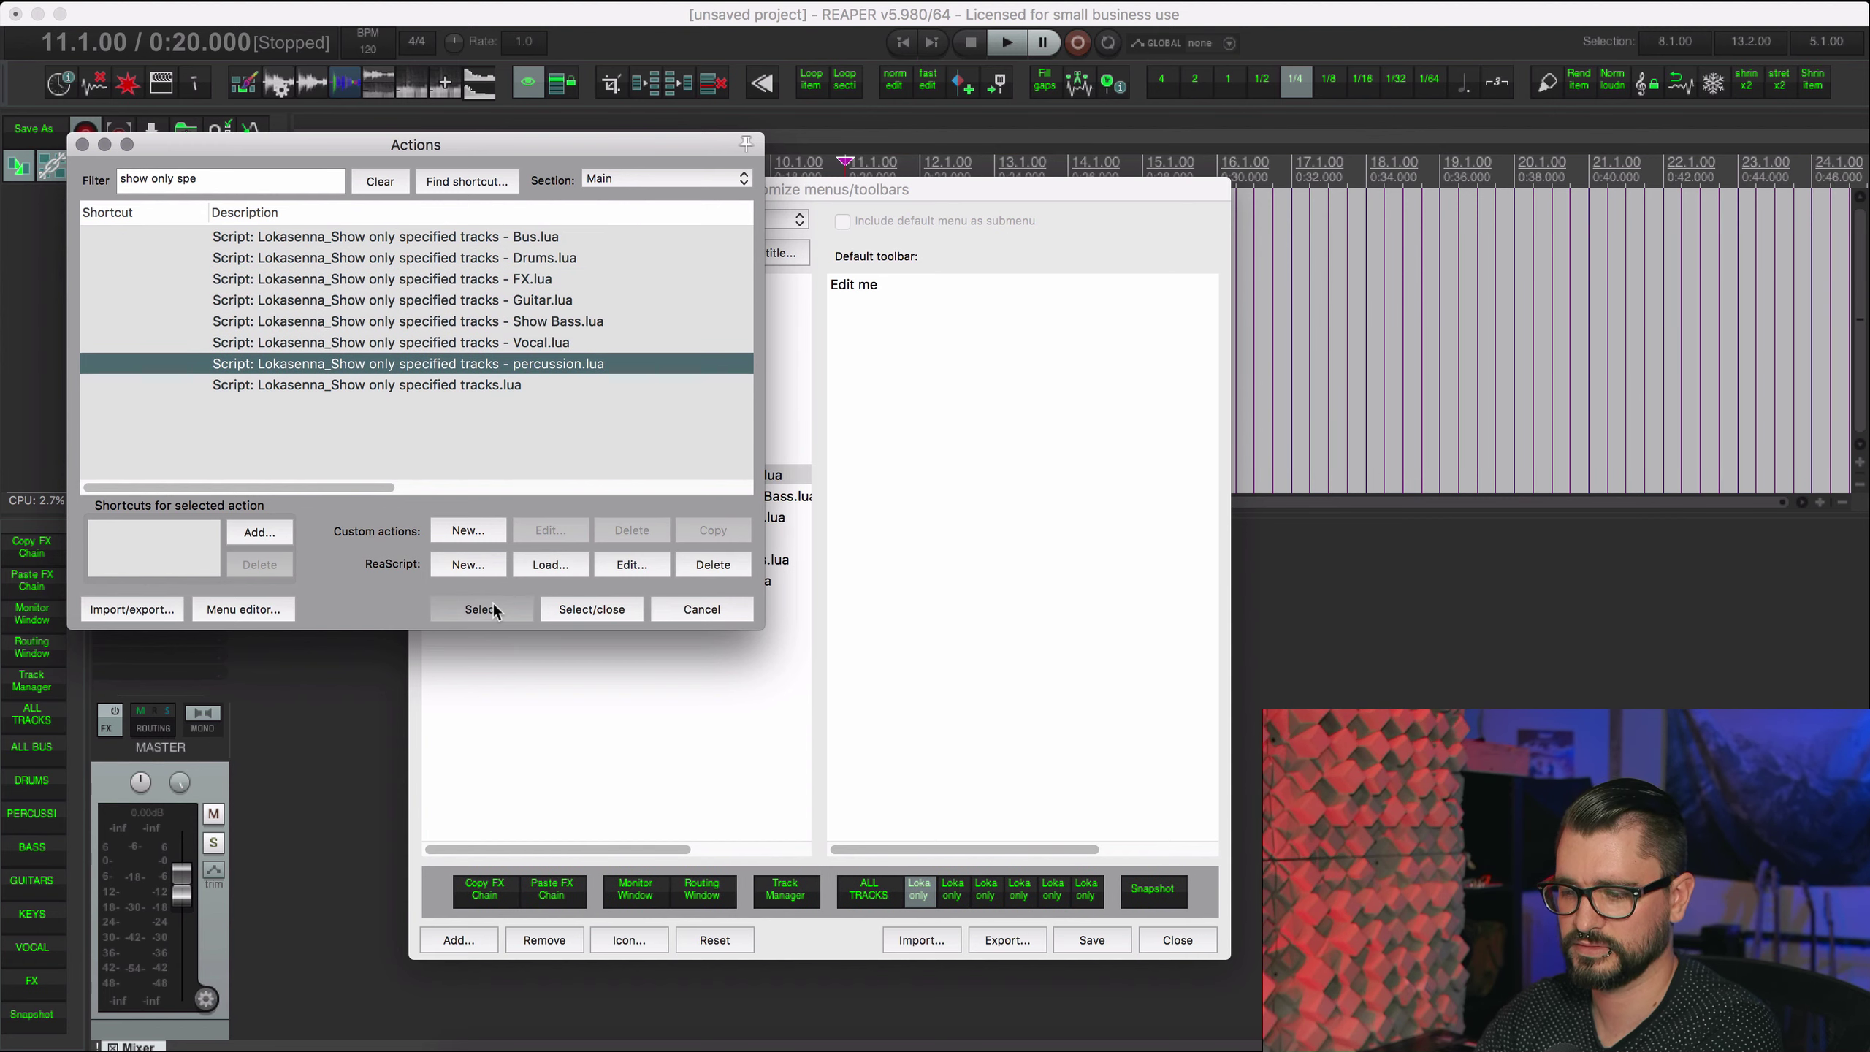
left_click(492, 607)
left_click(718, 605)
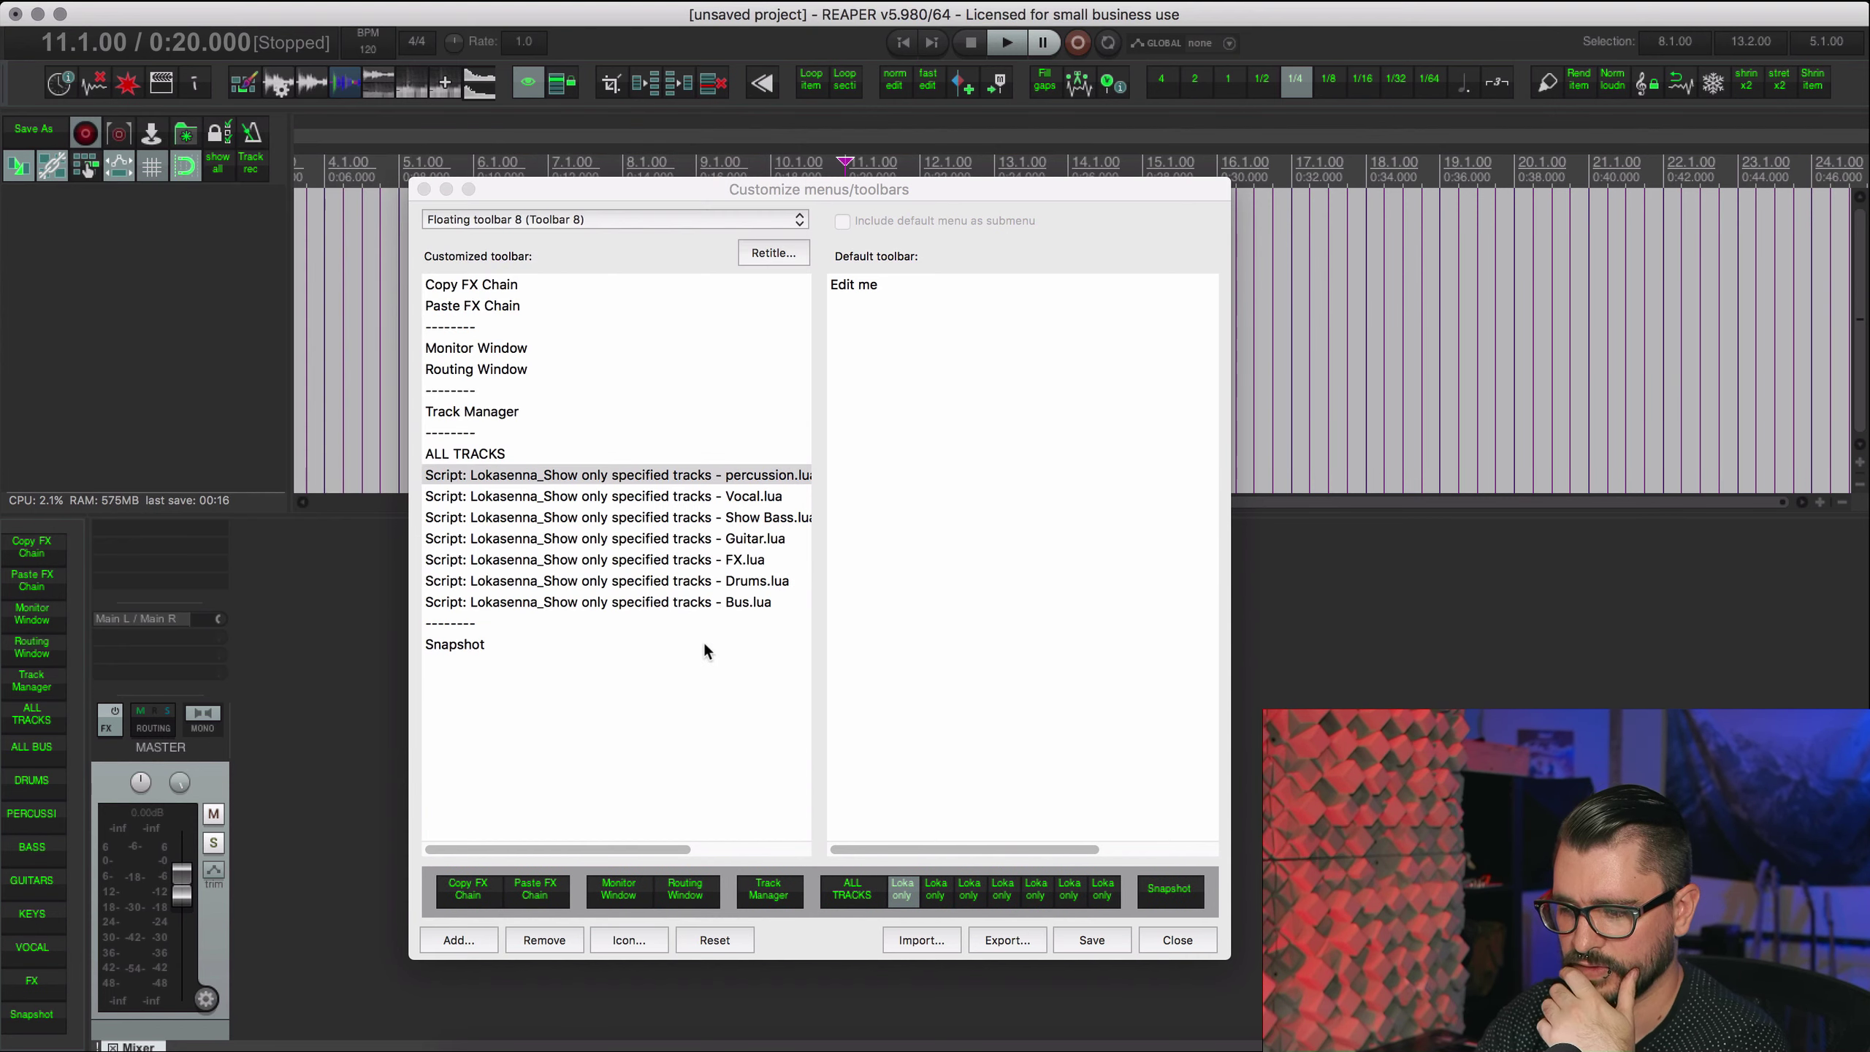
right_click(656, 479)
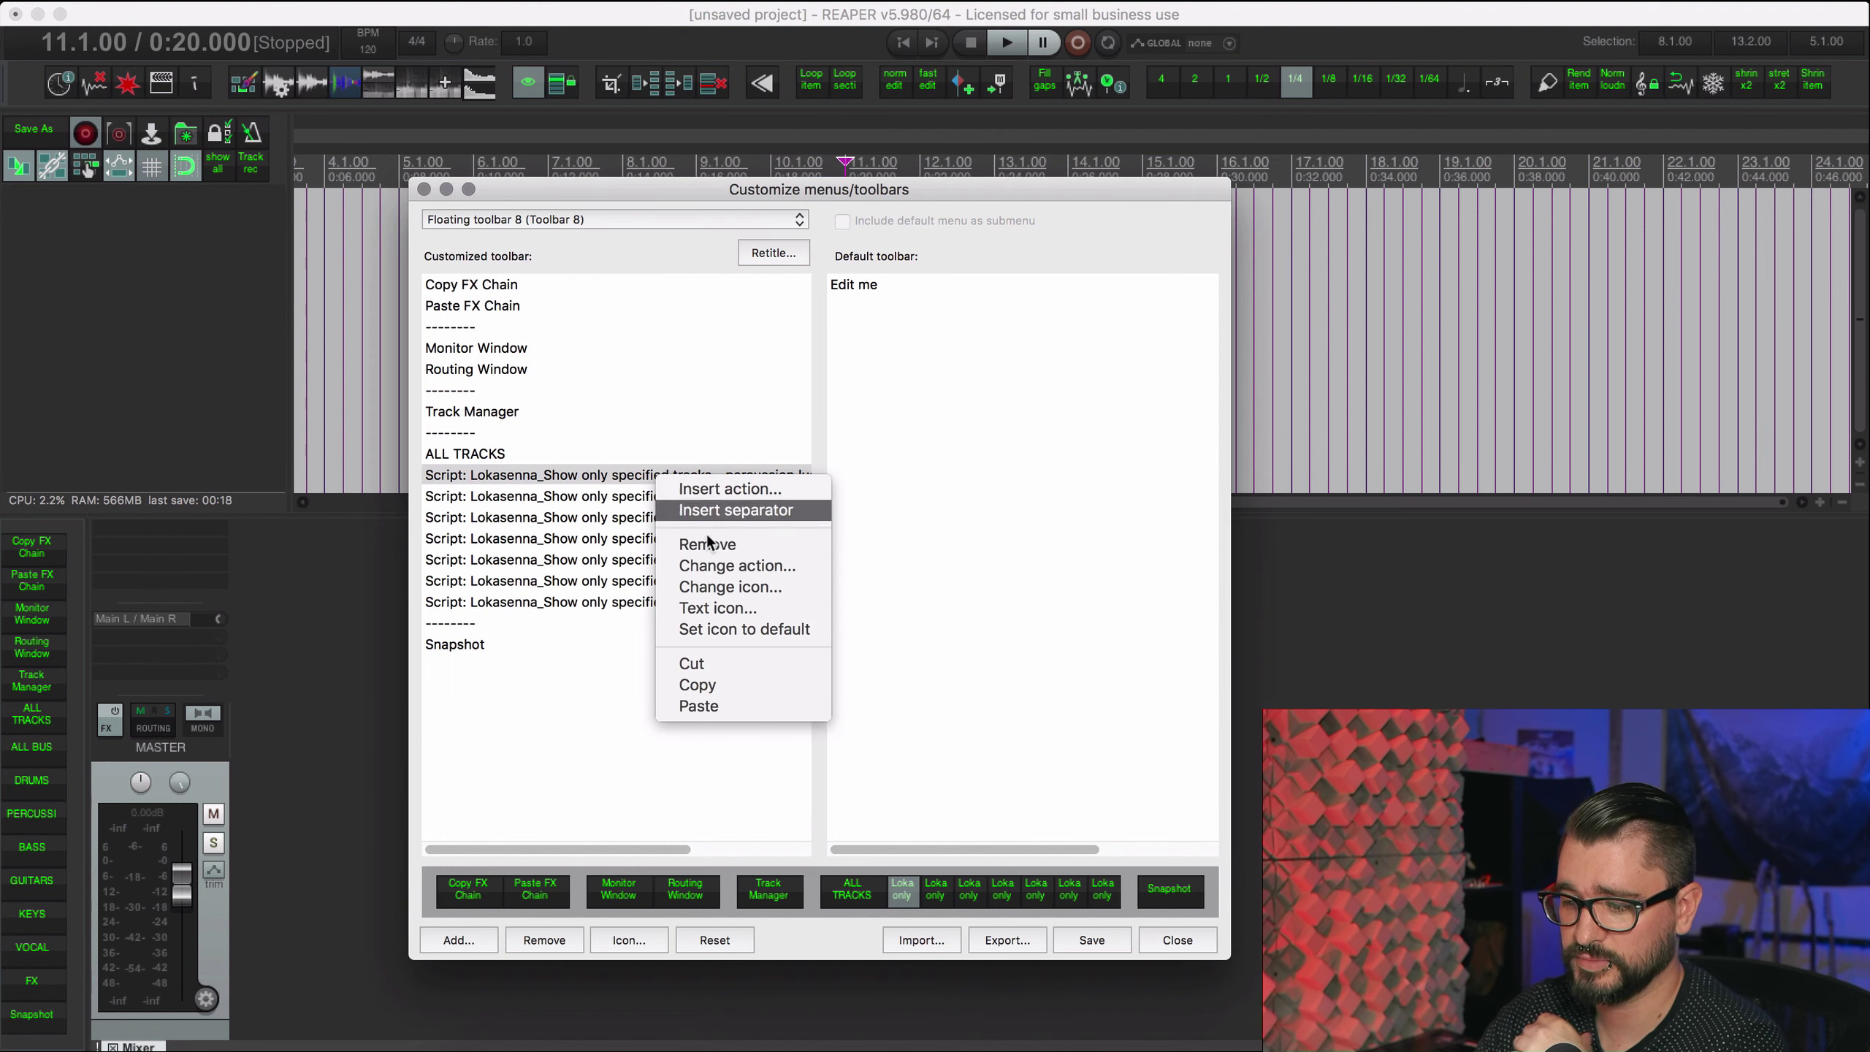
Step: Label the percussion and Vocal script buttons 'Percussion' and 'Vocals'
left_click(756, 605)
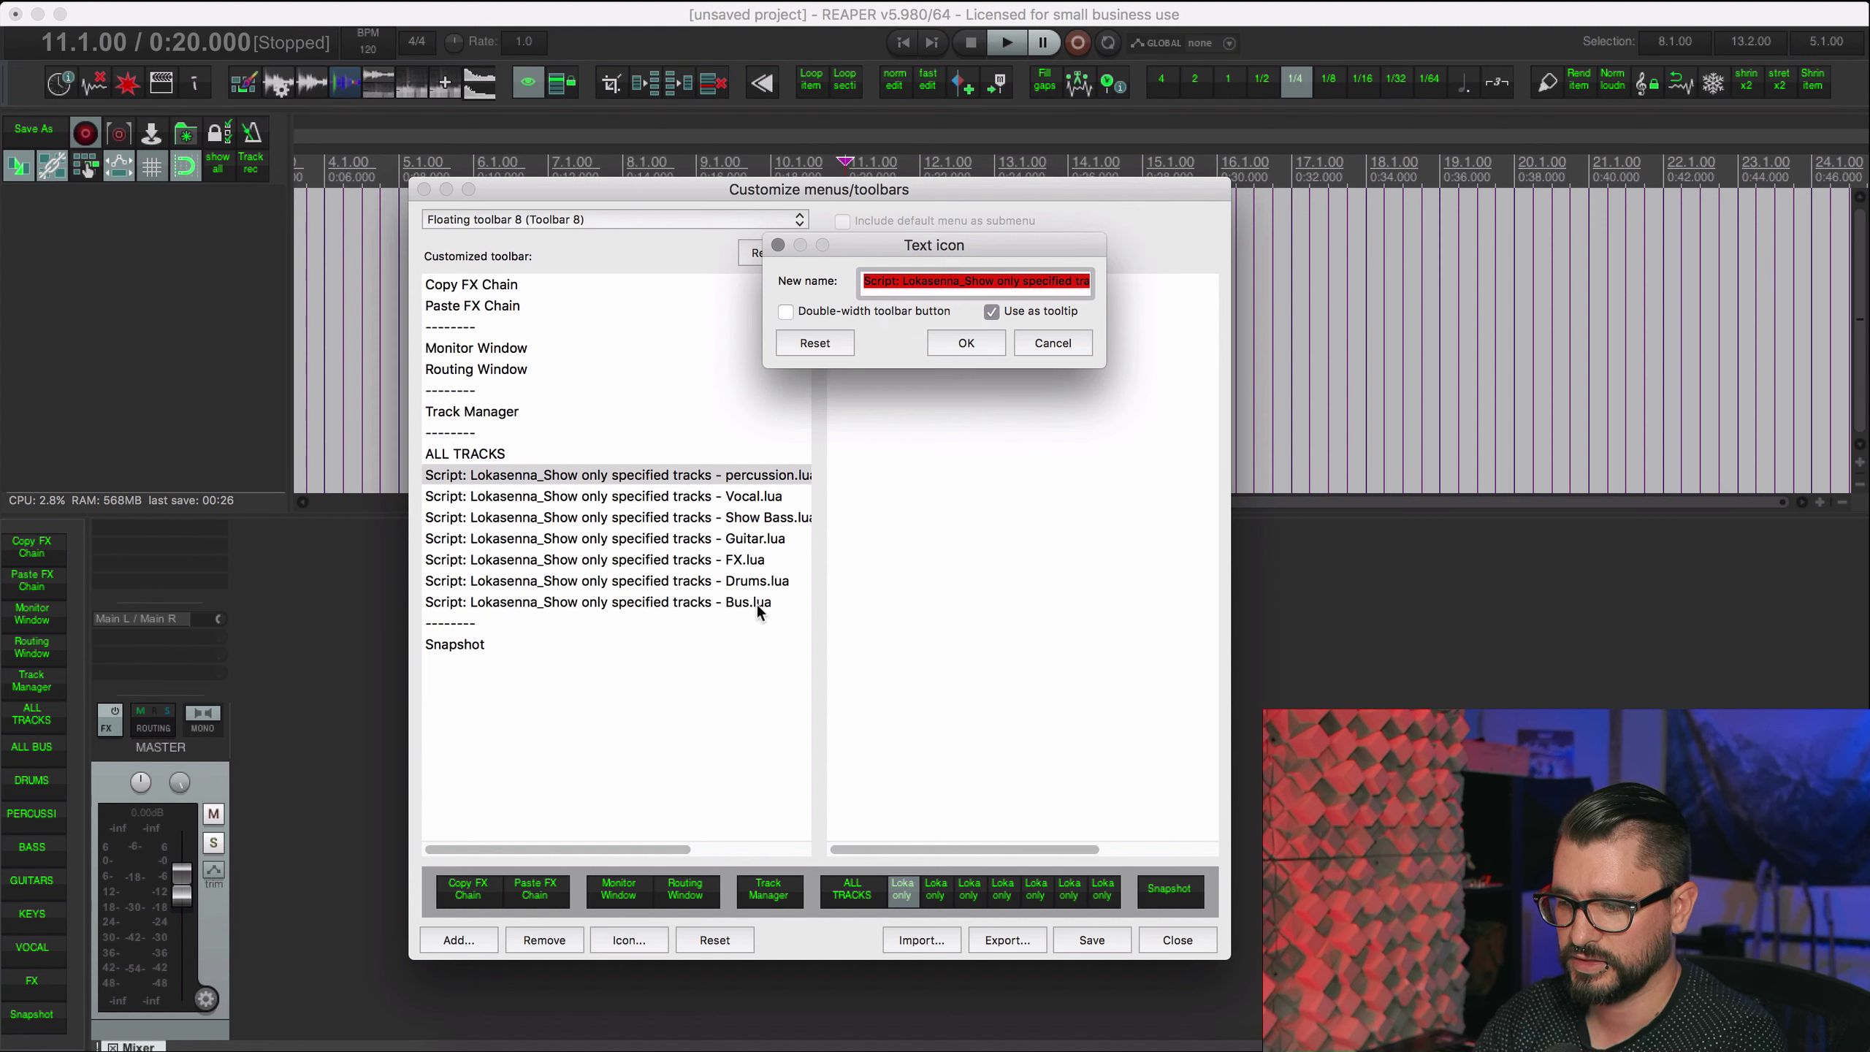
type("P")
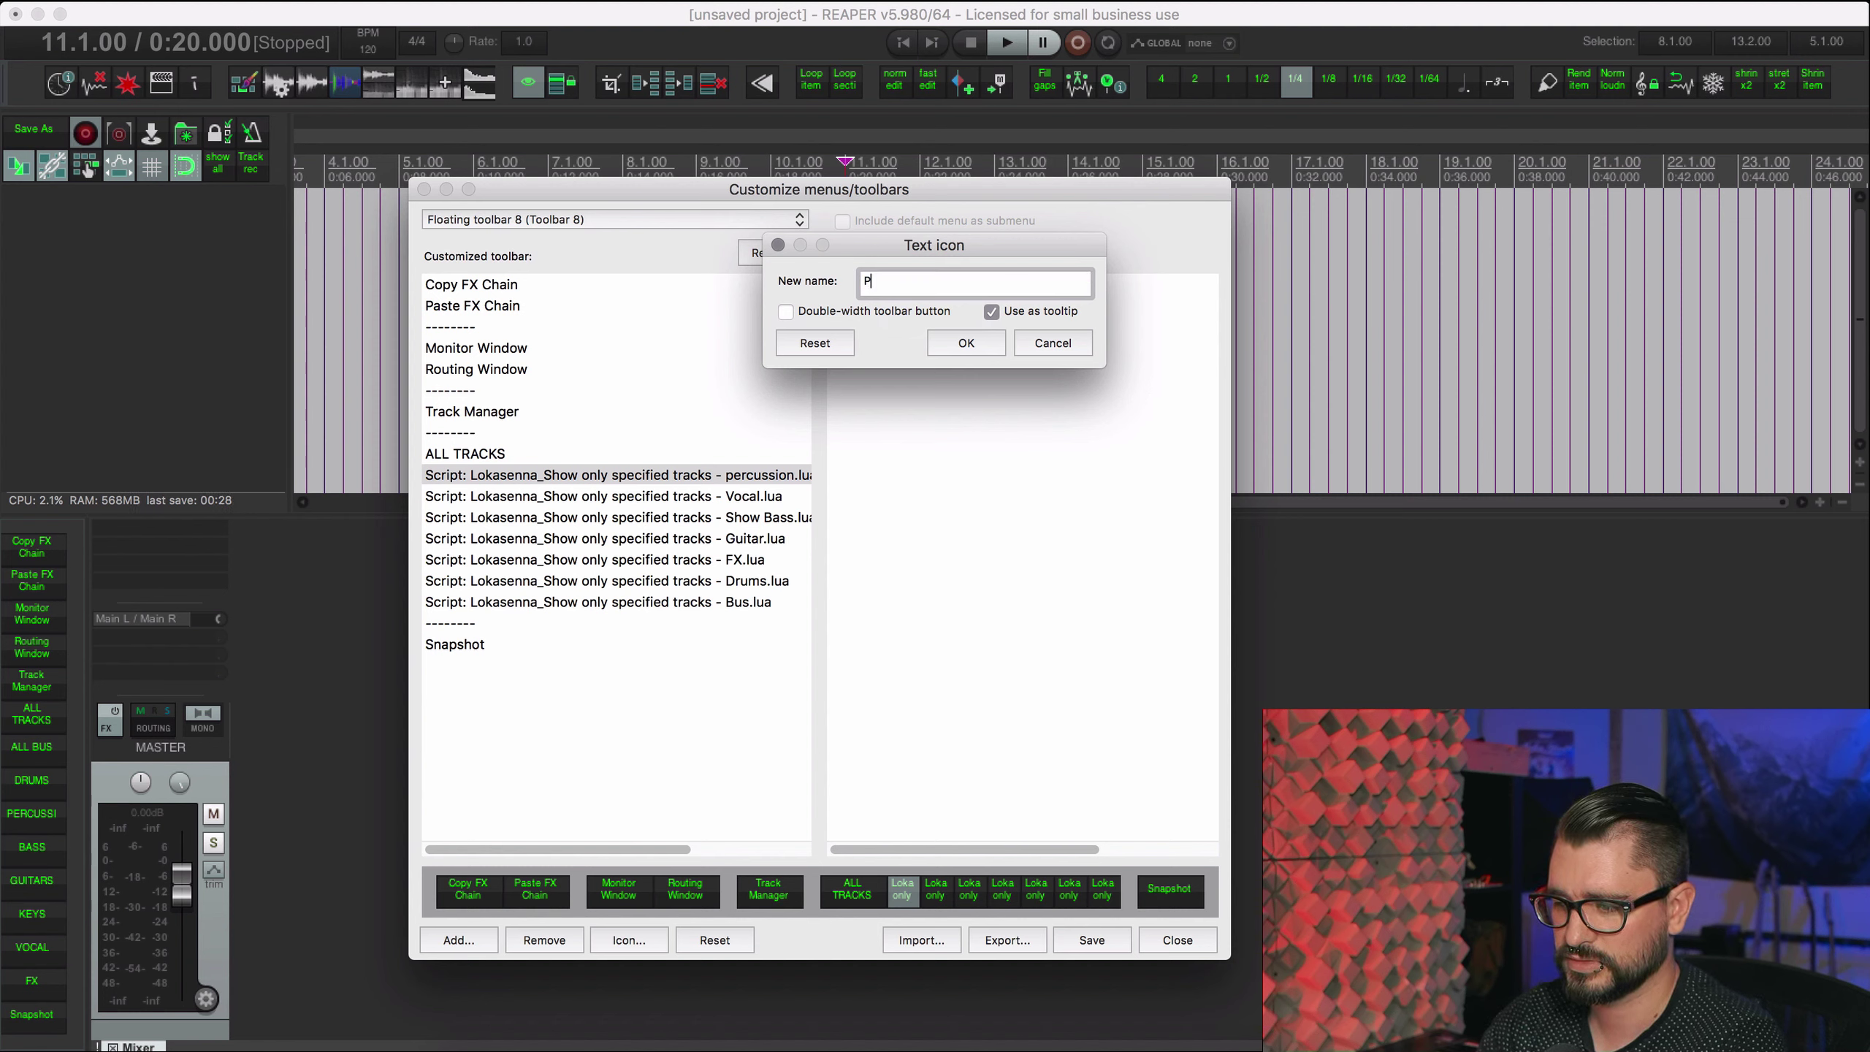
type("ercussion")
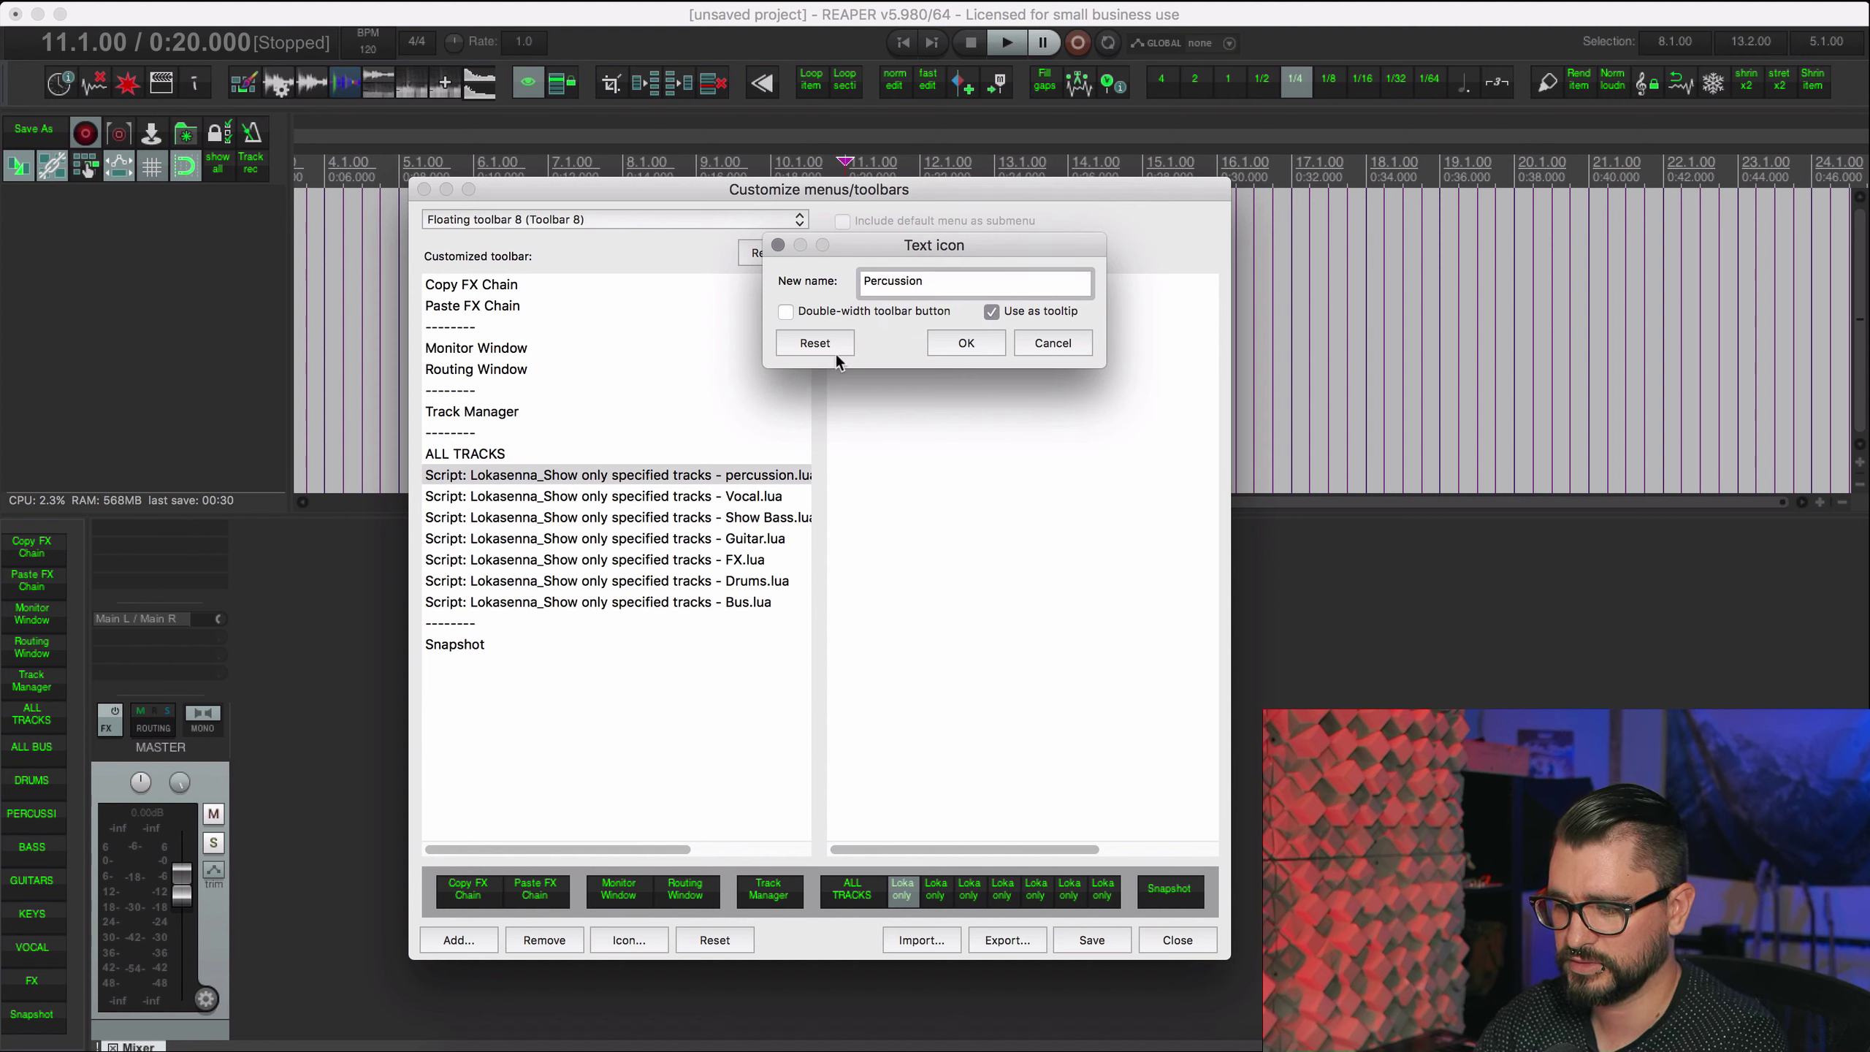
left_click(967, 345)
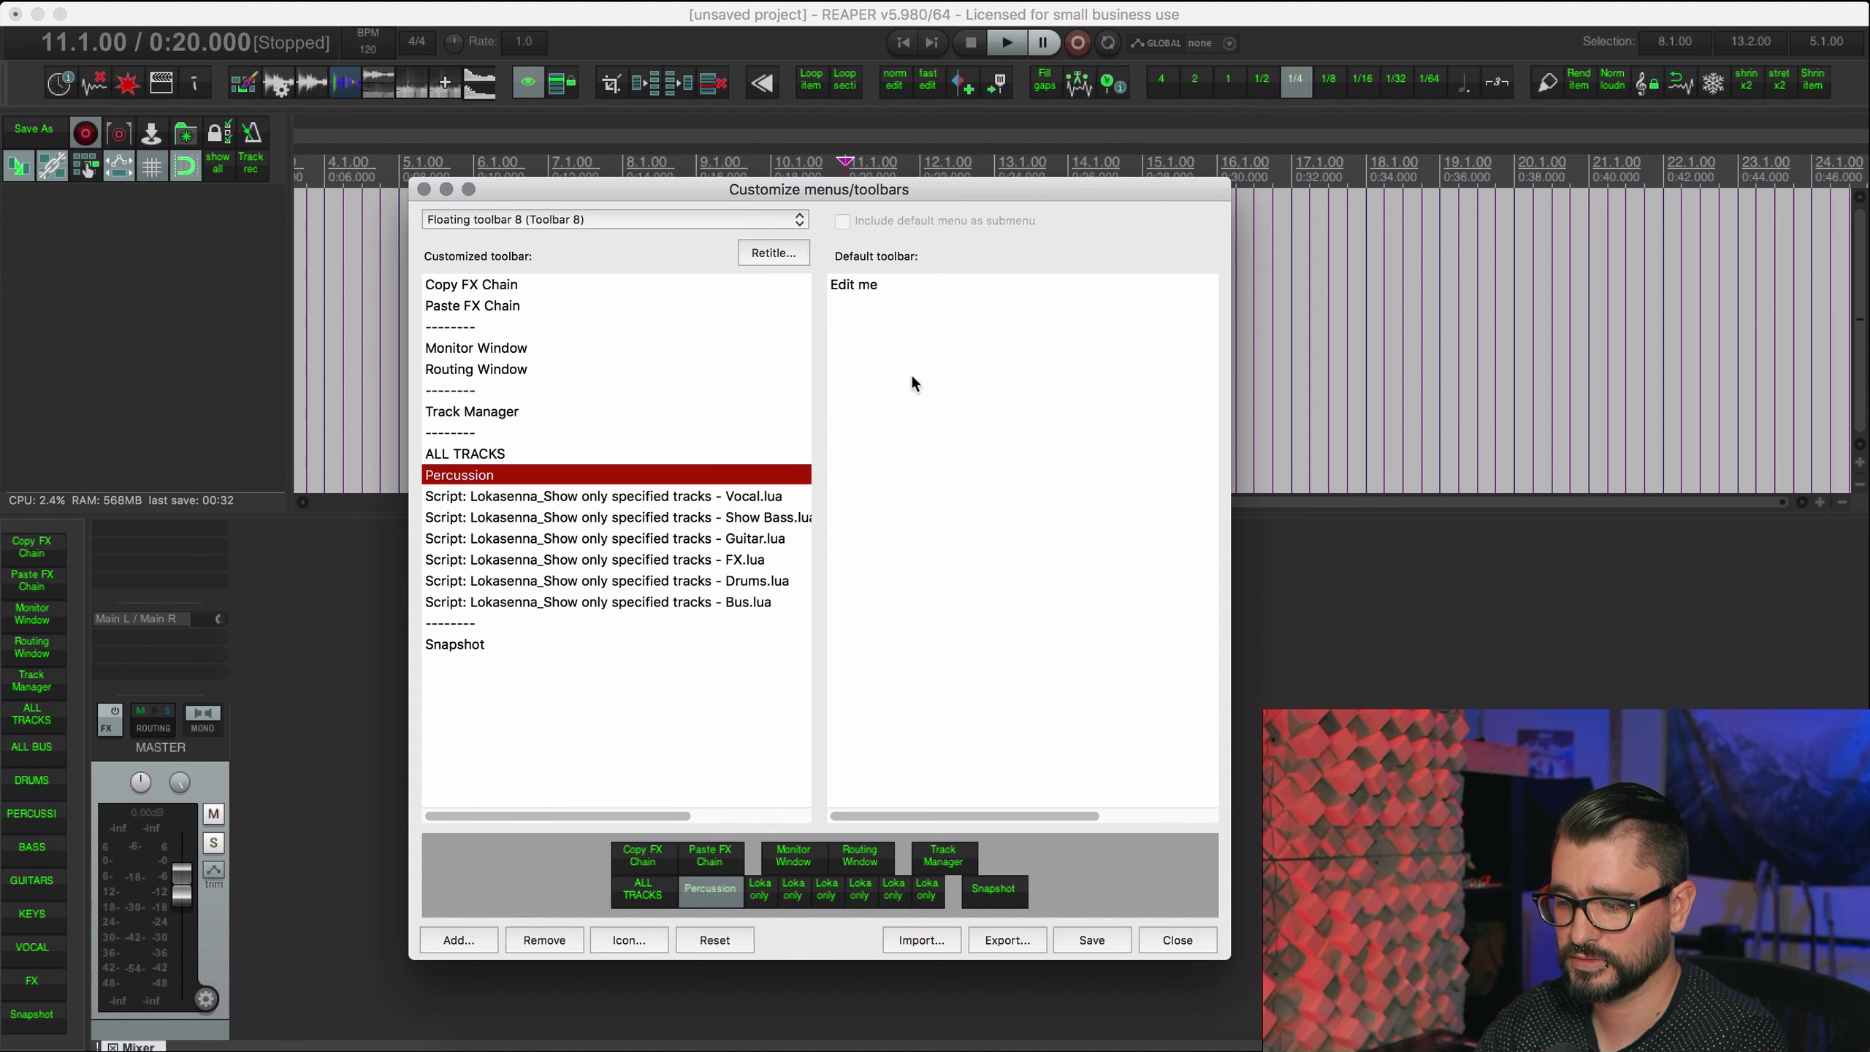
left_click(755, 500)
right_click(754, 500)
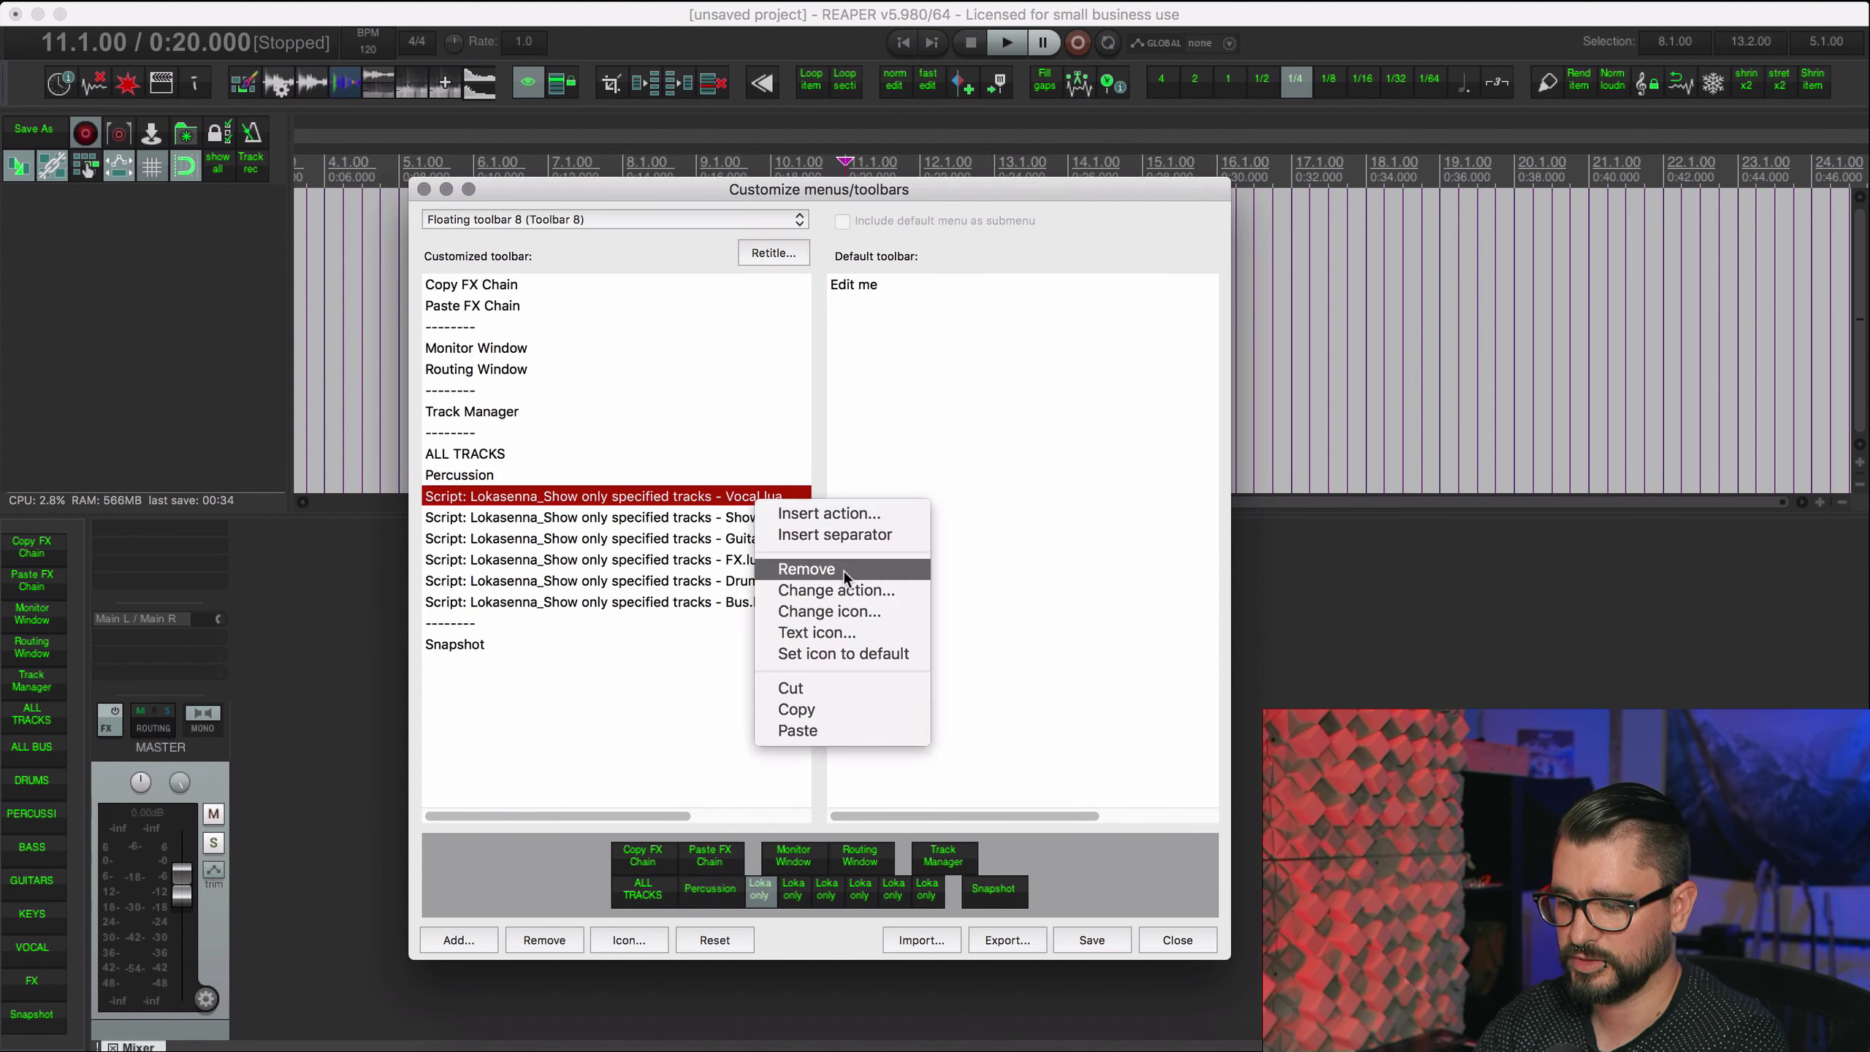
left_click(856, 633)
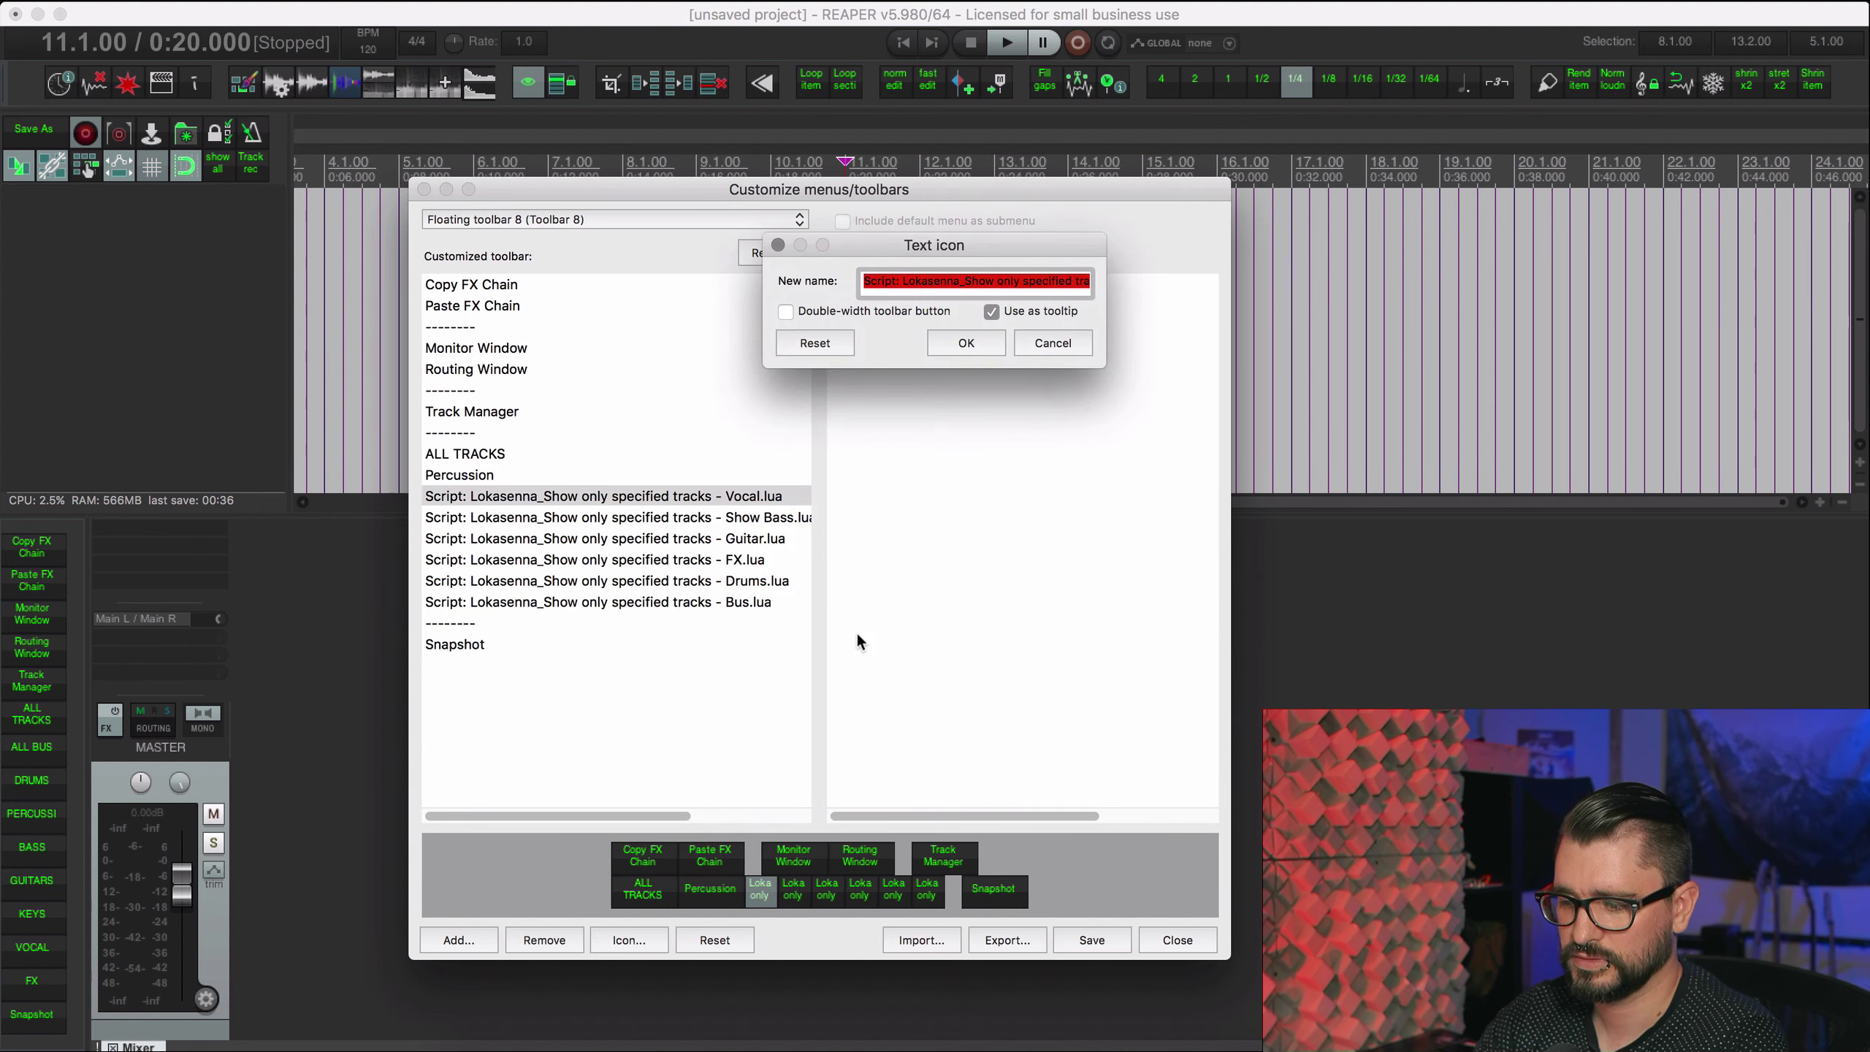
type("Voca")
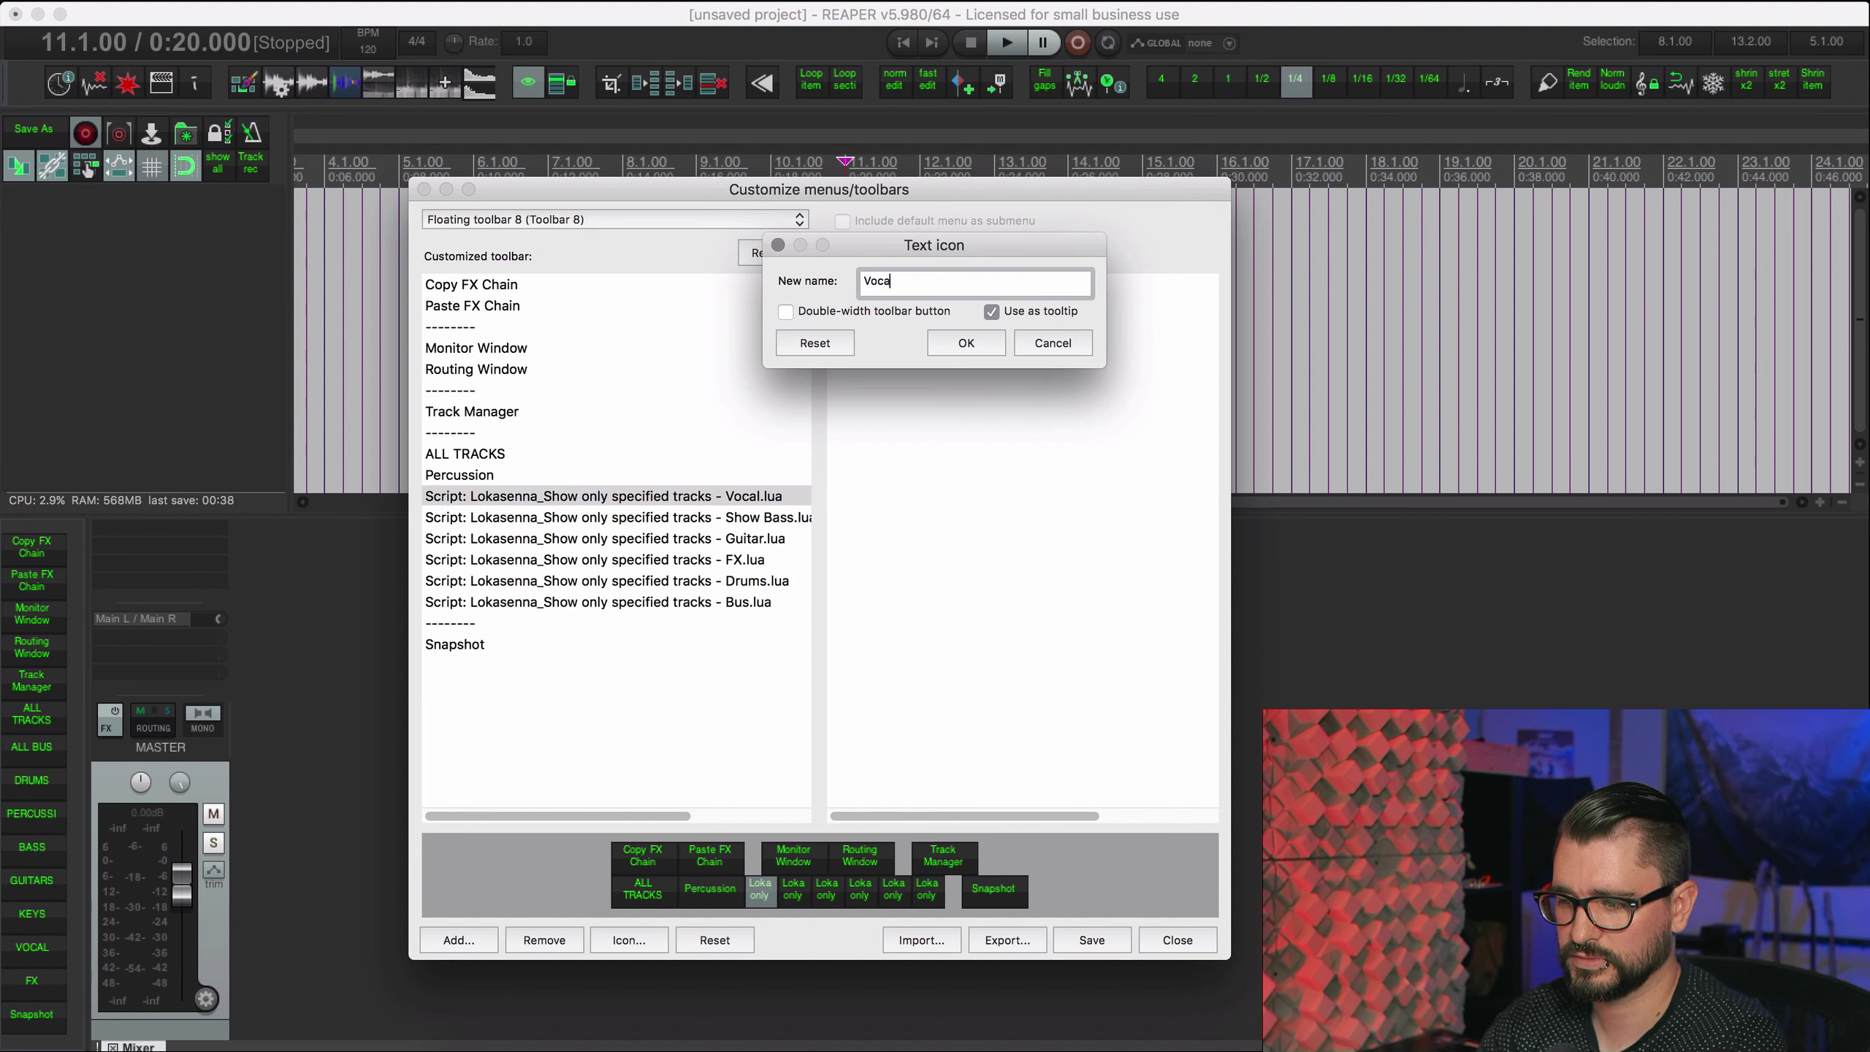
type("ls")
left_click(891, 313)
left_click(983, 344)
Step: Label the Show Bass and Guitar script buttons 'Bass' and 'Guitar'
left_click(725, 517)
right_click(727, 517)
left_click(821, 645)
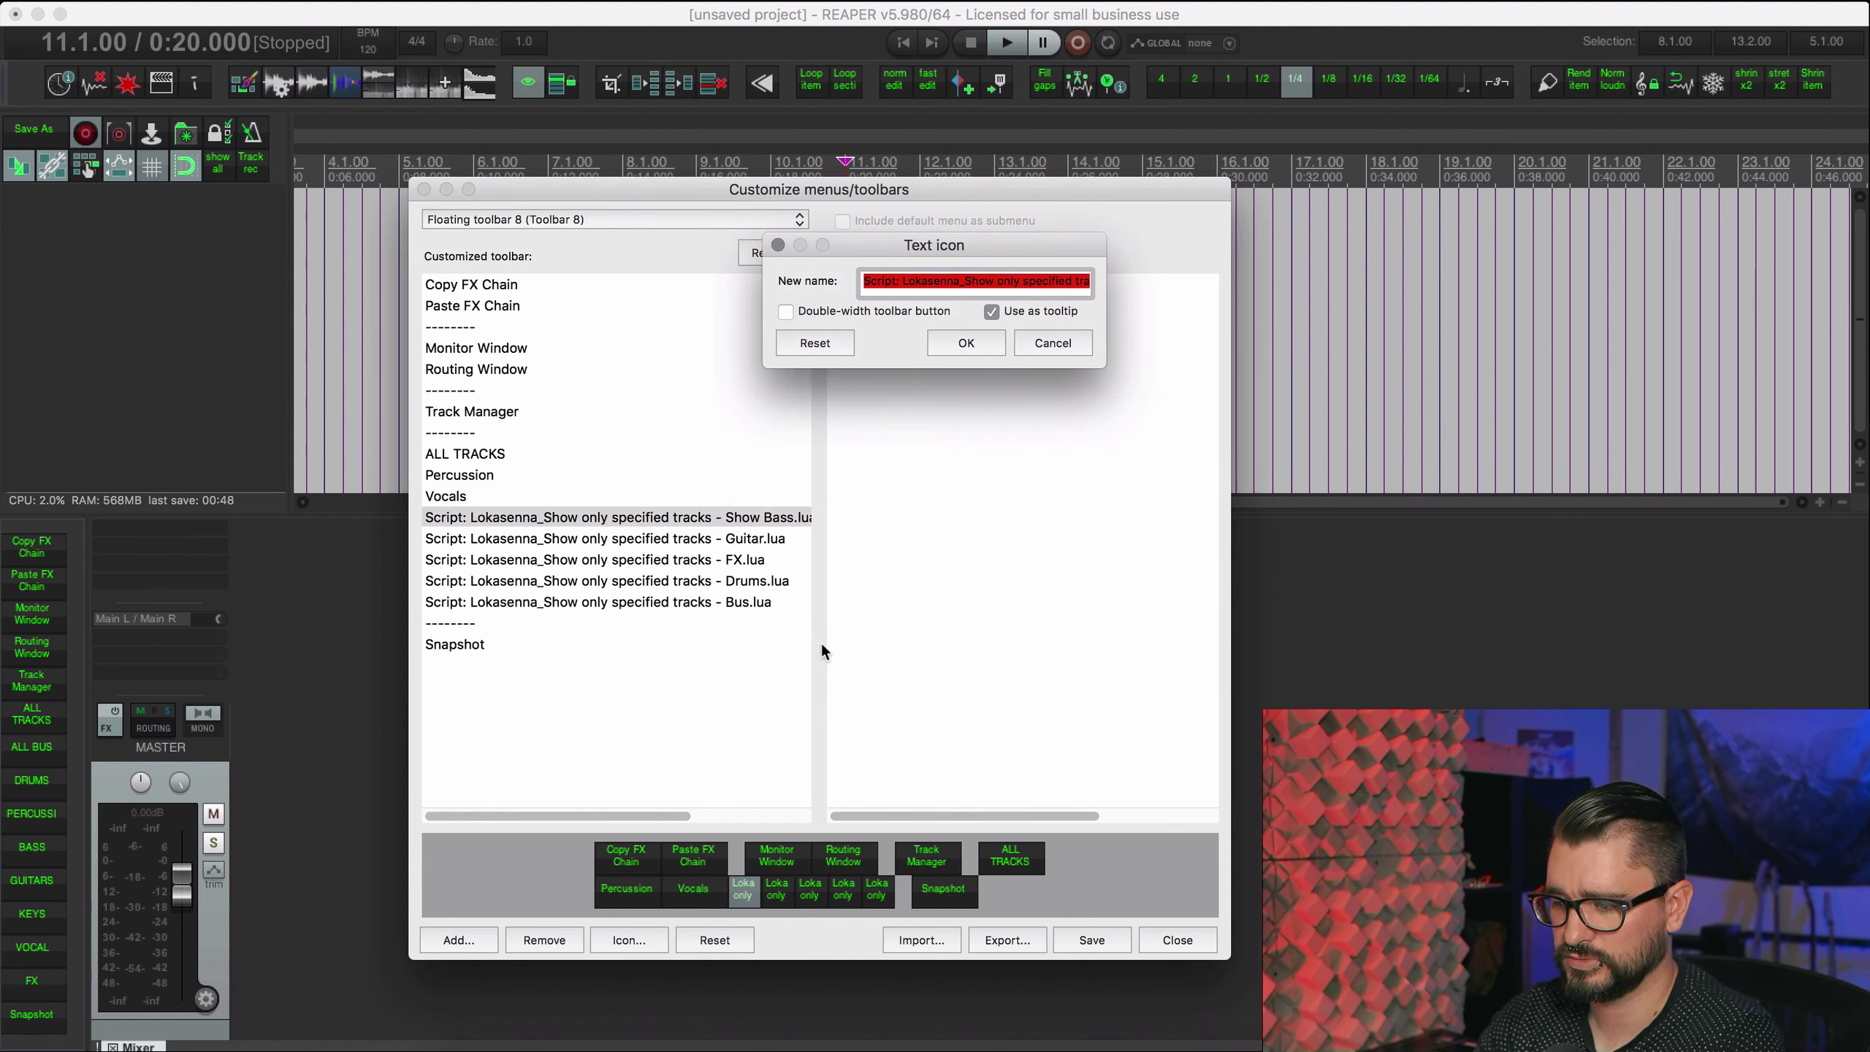
type("Bass")
left_click(909, 312)
left_click(965, 342)
right_click(751, 538)
left_click(825, 671)
type("Guitar")
left_click(965, 342)
Step: Label the FX and Drums script buttons 'FX' and 'Drums'
right_click(784, 559)
left_click(817, 691)
type("FX")
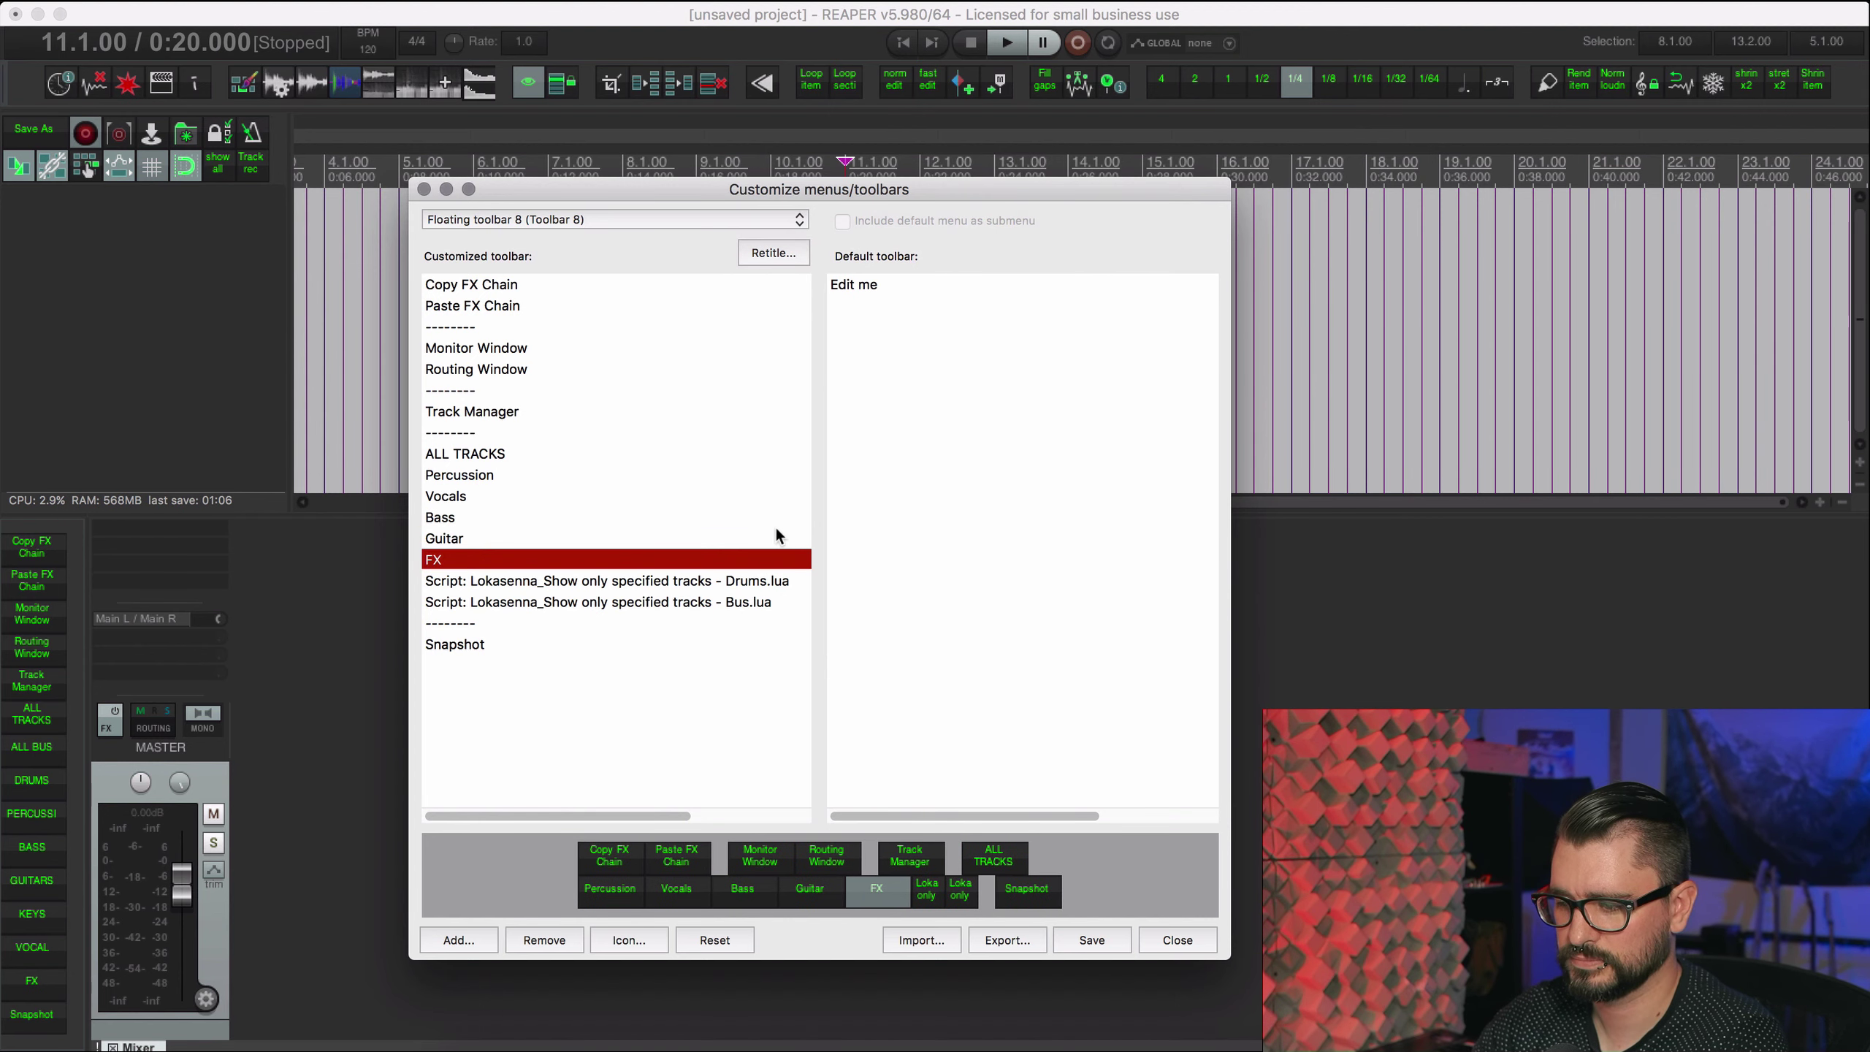
right_click(765, 581)
left_click(809, 712)
type("Drums")
Step: Label the Bus script button 'All Bus' and make it double width
right_click(736, 602)
left_click(798, 729)
type("All Bus")
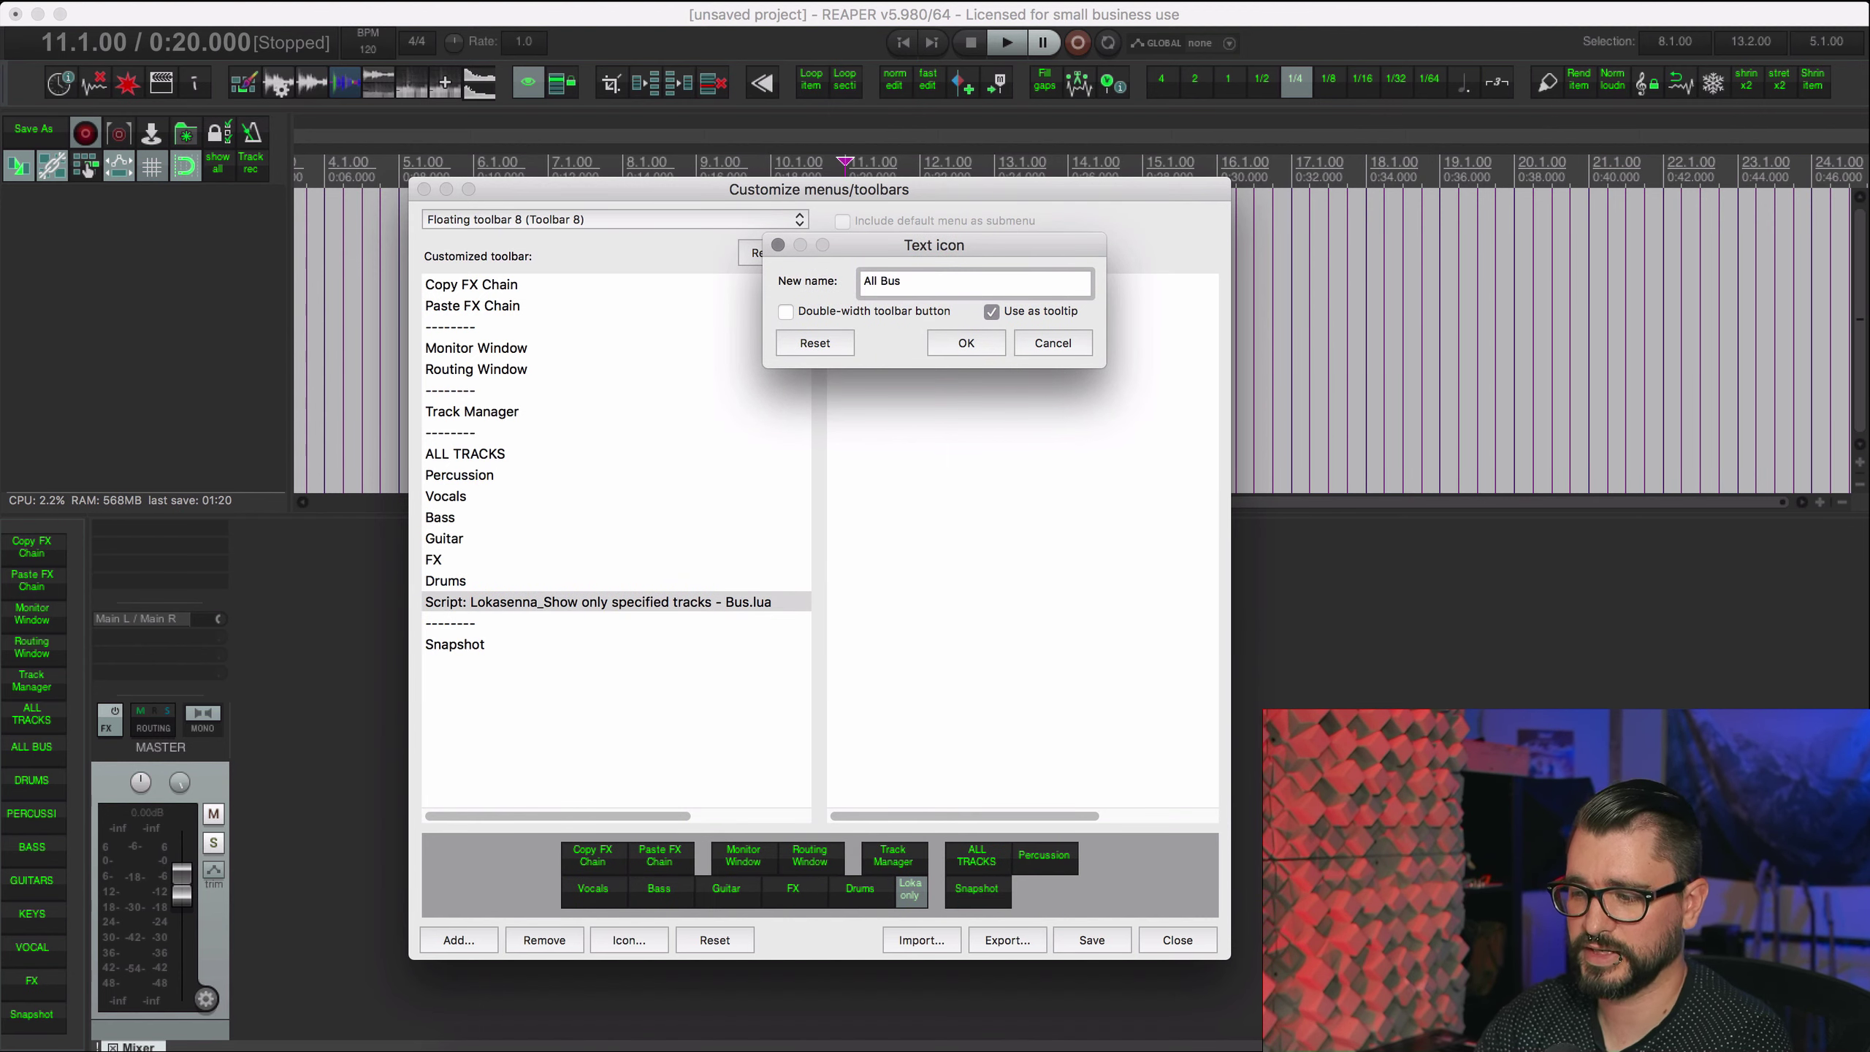
left_click(912, 316)
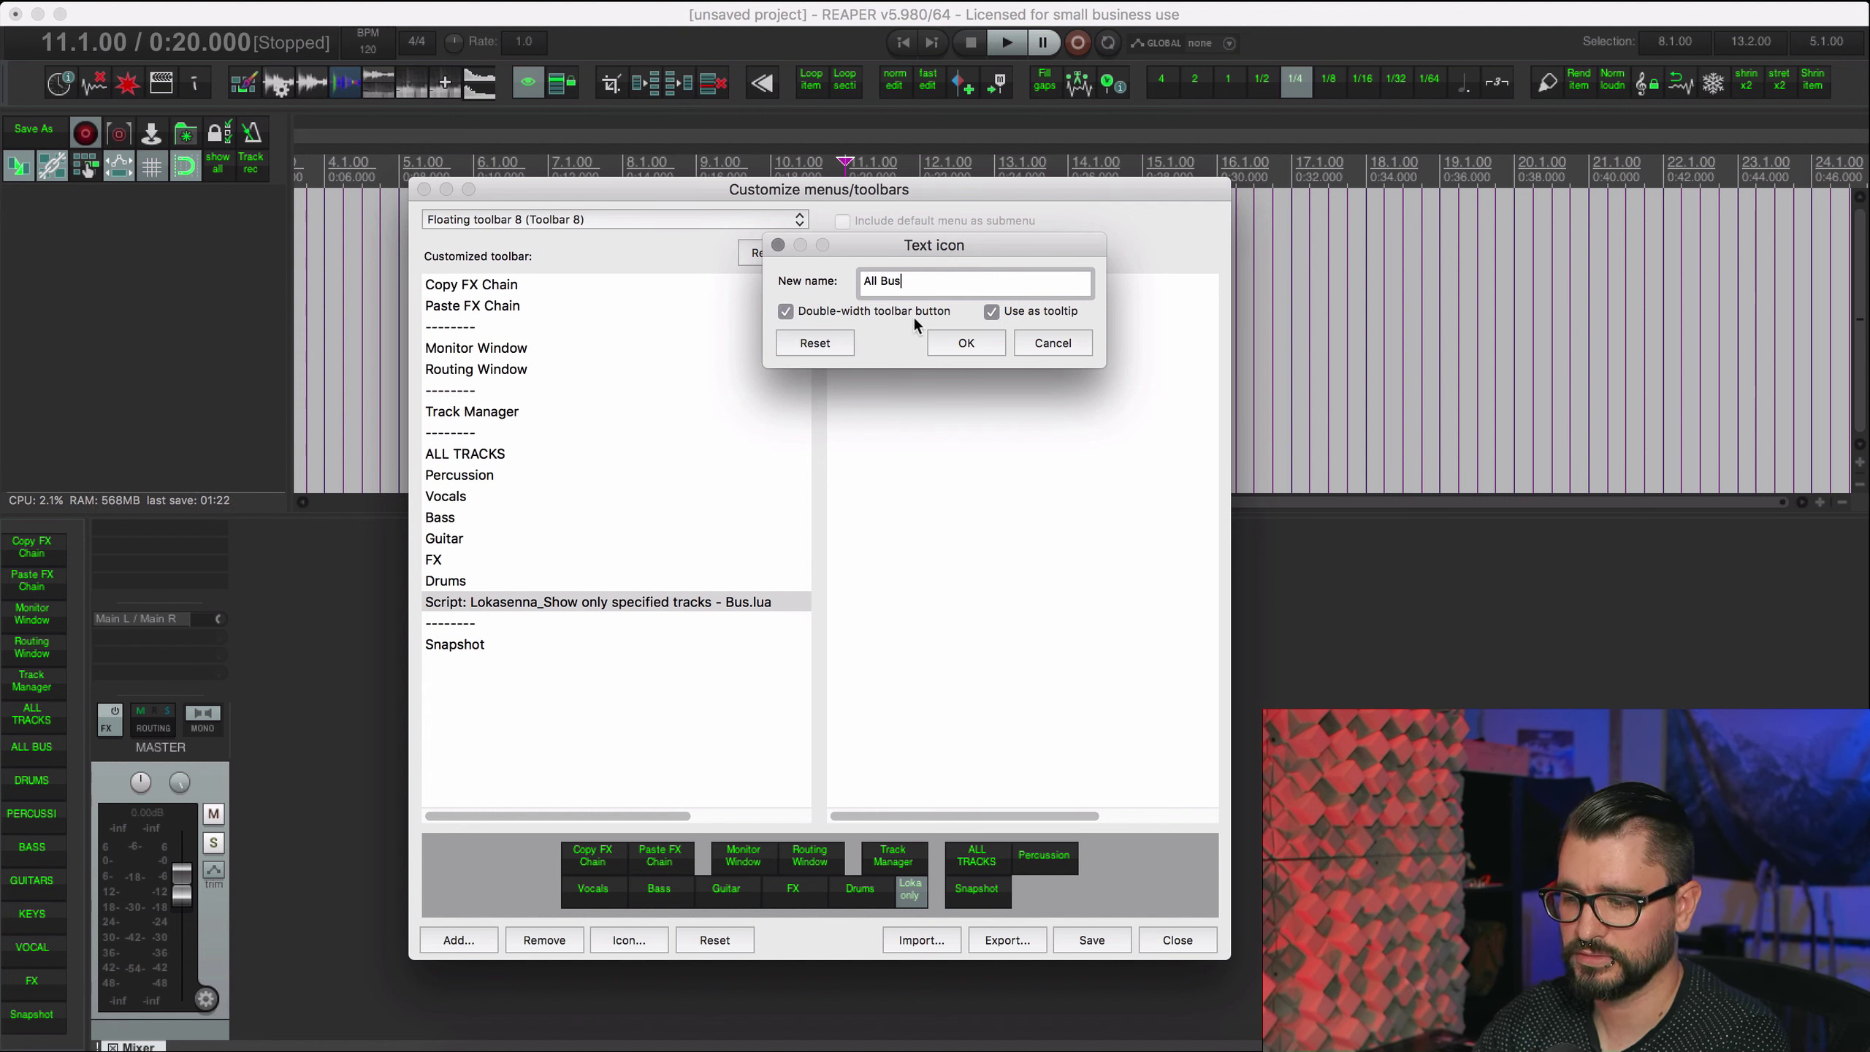
left_click(965, 343)
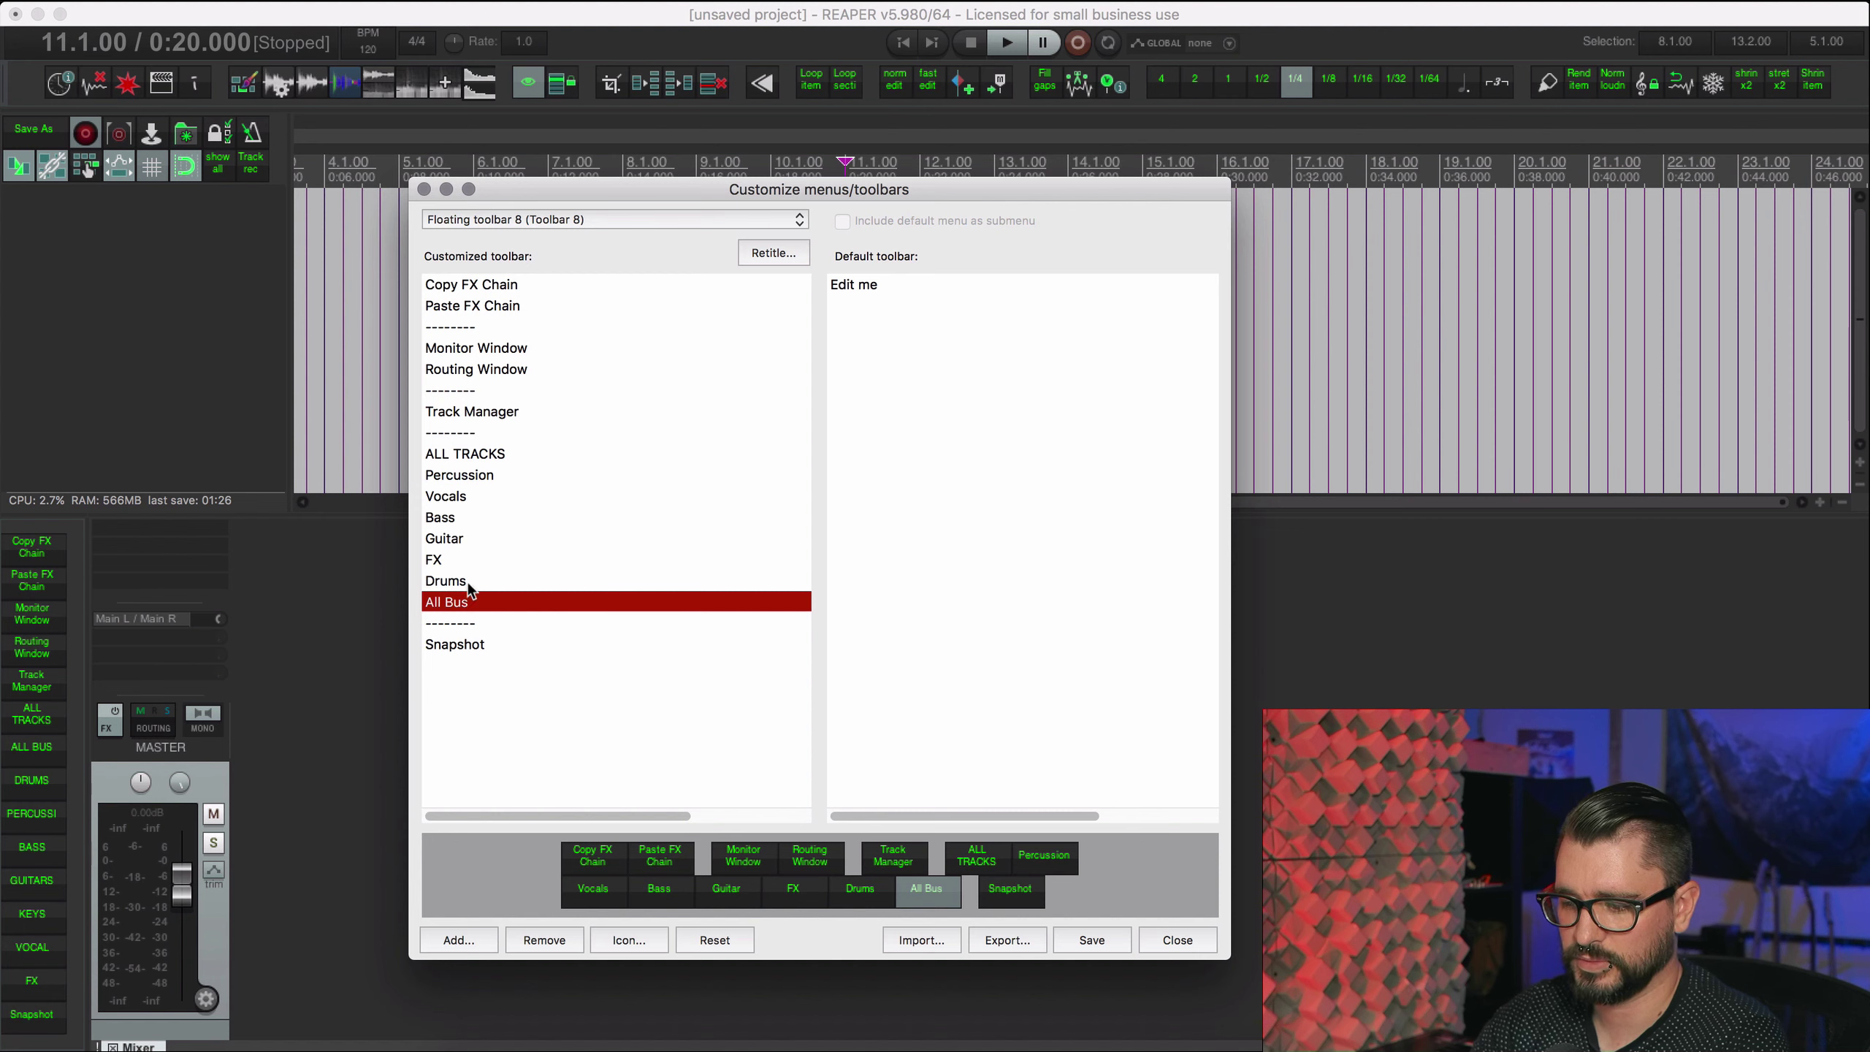
Step: Move All Bus under ALL TRACKS, Drums under All Bus, and Guitar under Bass
left_click_drag(479, 574, 501, 487)
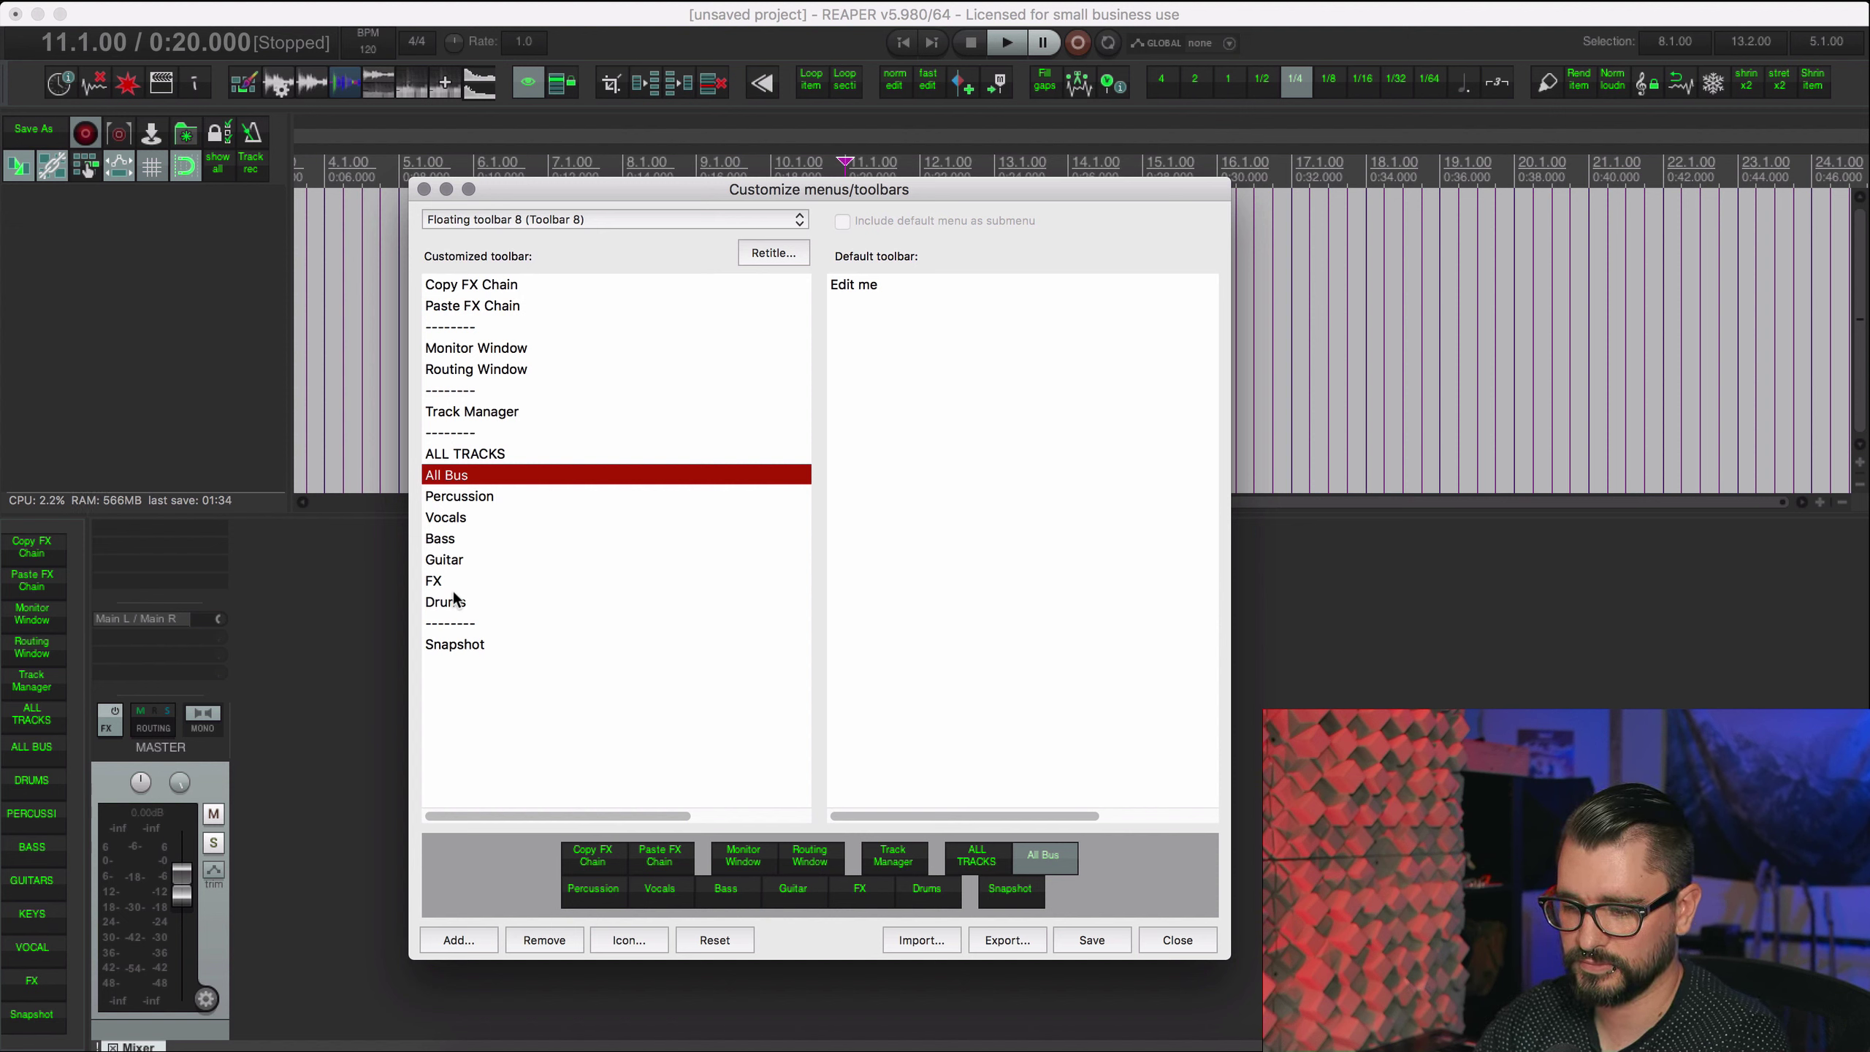
left_click_drag(463, 600, 459, 520)
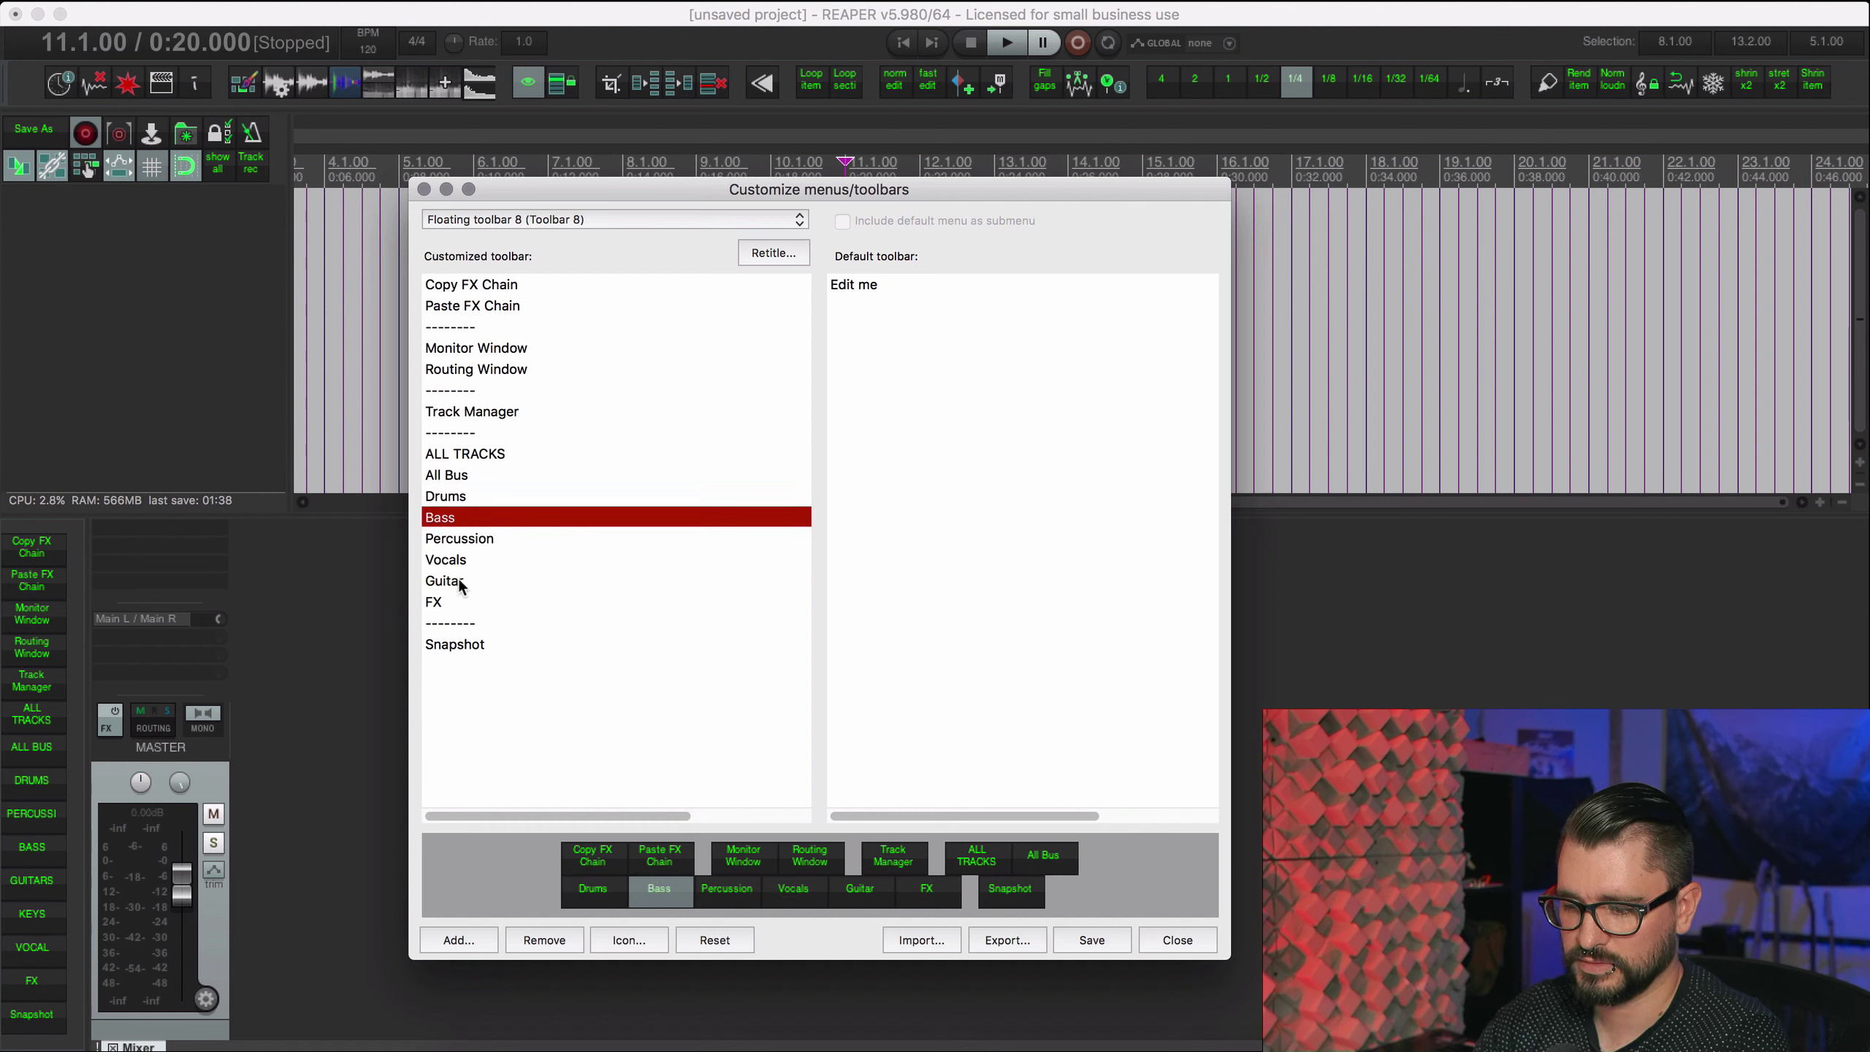
mouse_move(459, 586)
left_mouse_down()
mouse_move(461, 537)
mouse_move(475, 582)
left_mouse_up()
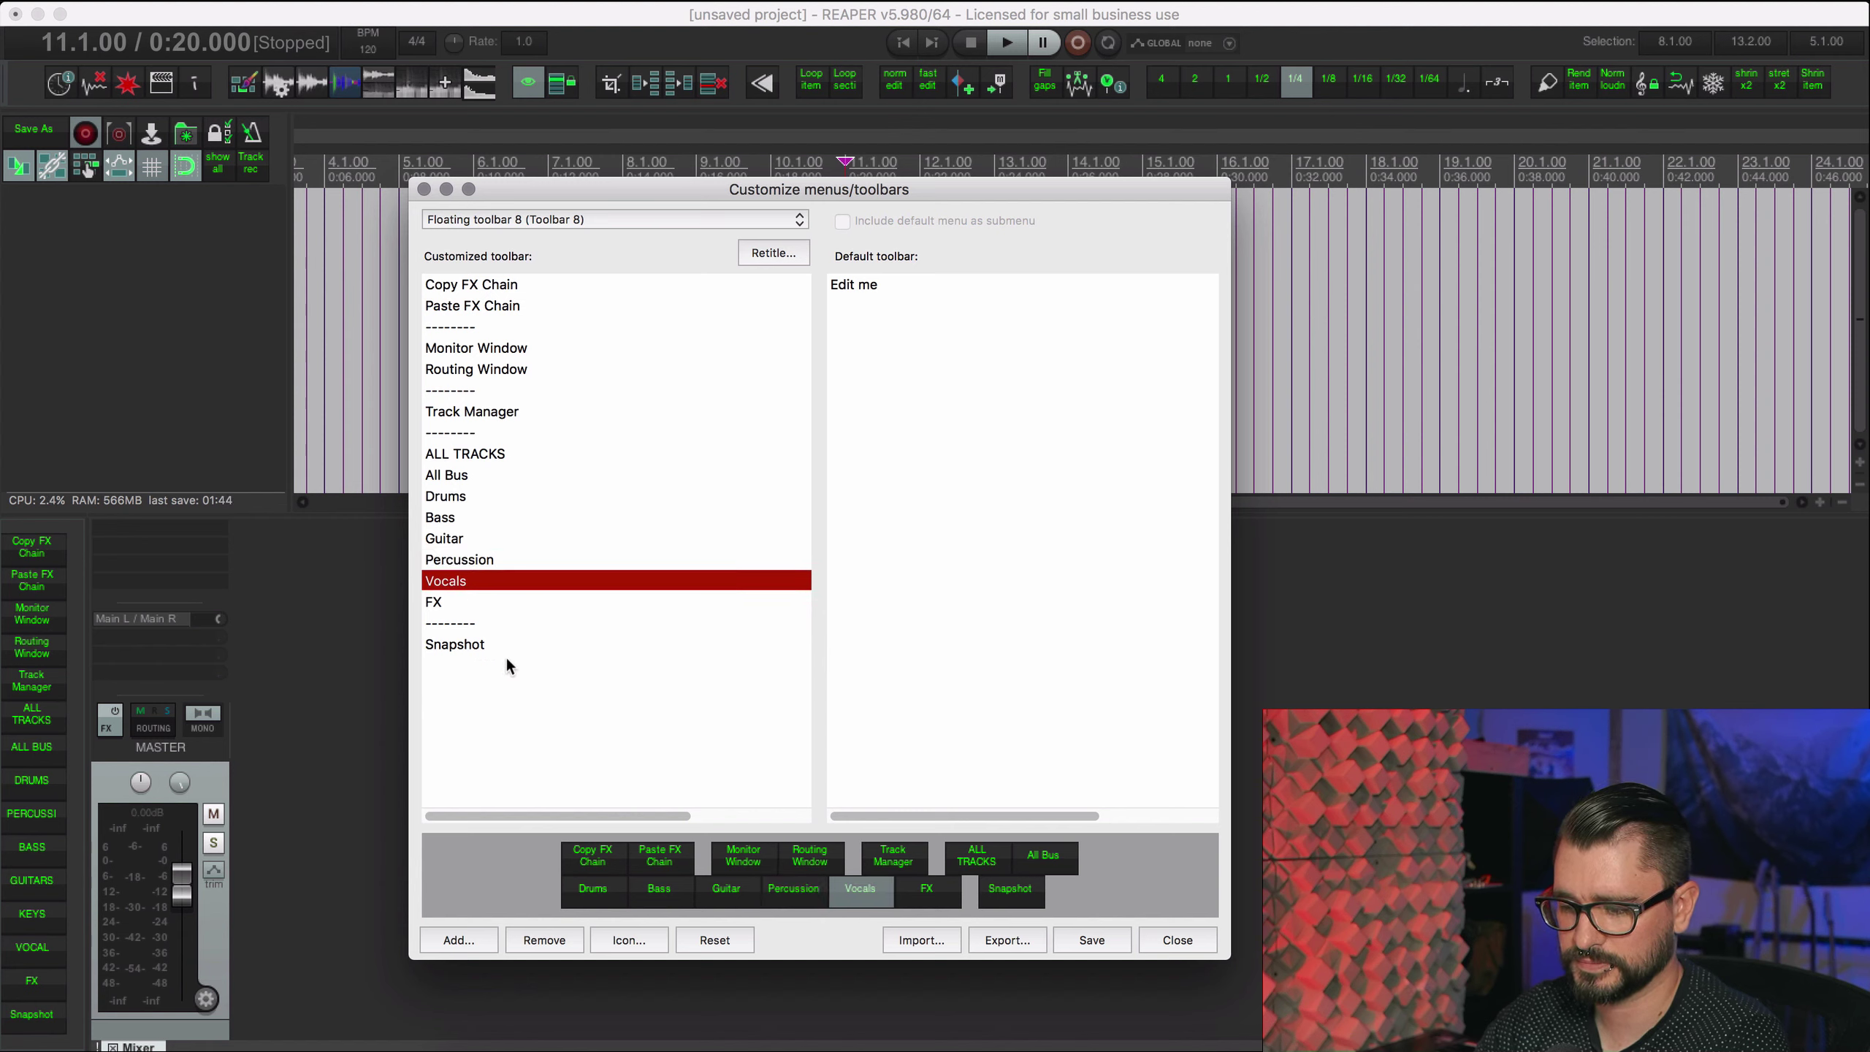
Step: Save the reordered toolbar, close its customization, and enlarge the mixer area
left_click(1092, 940)
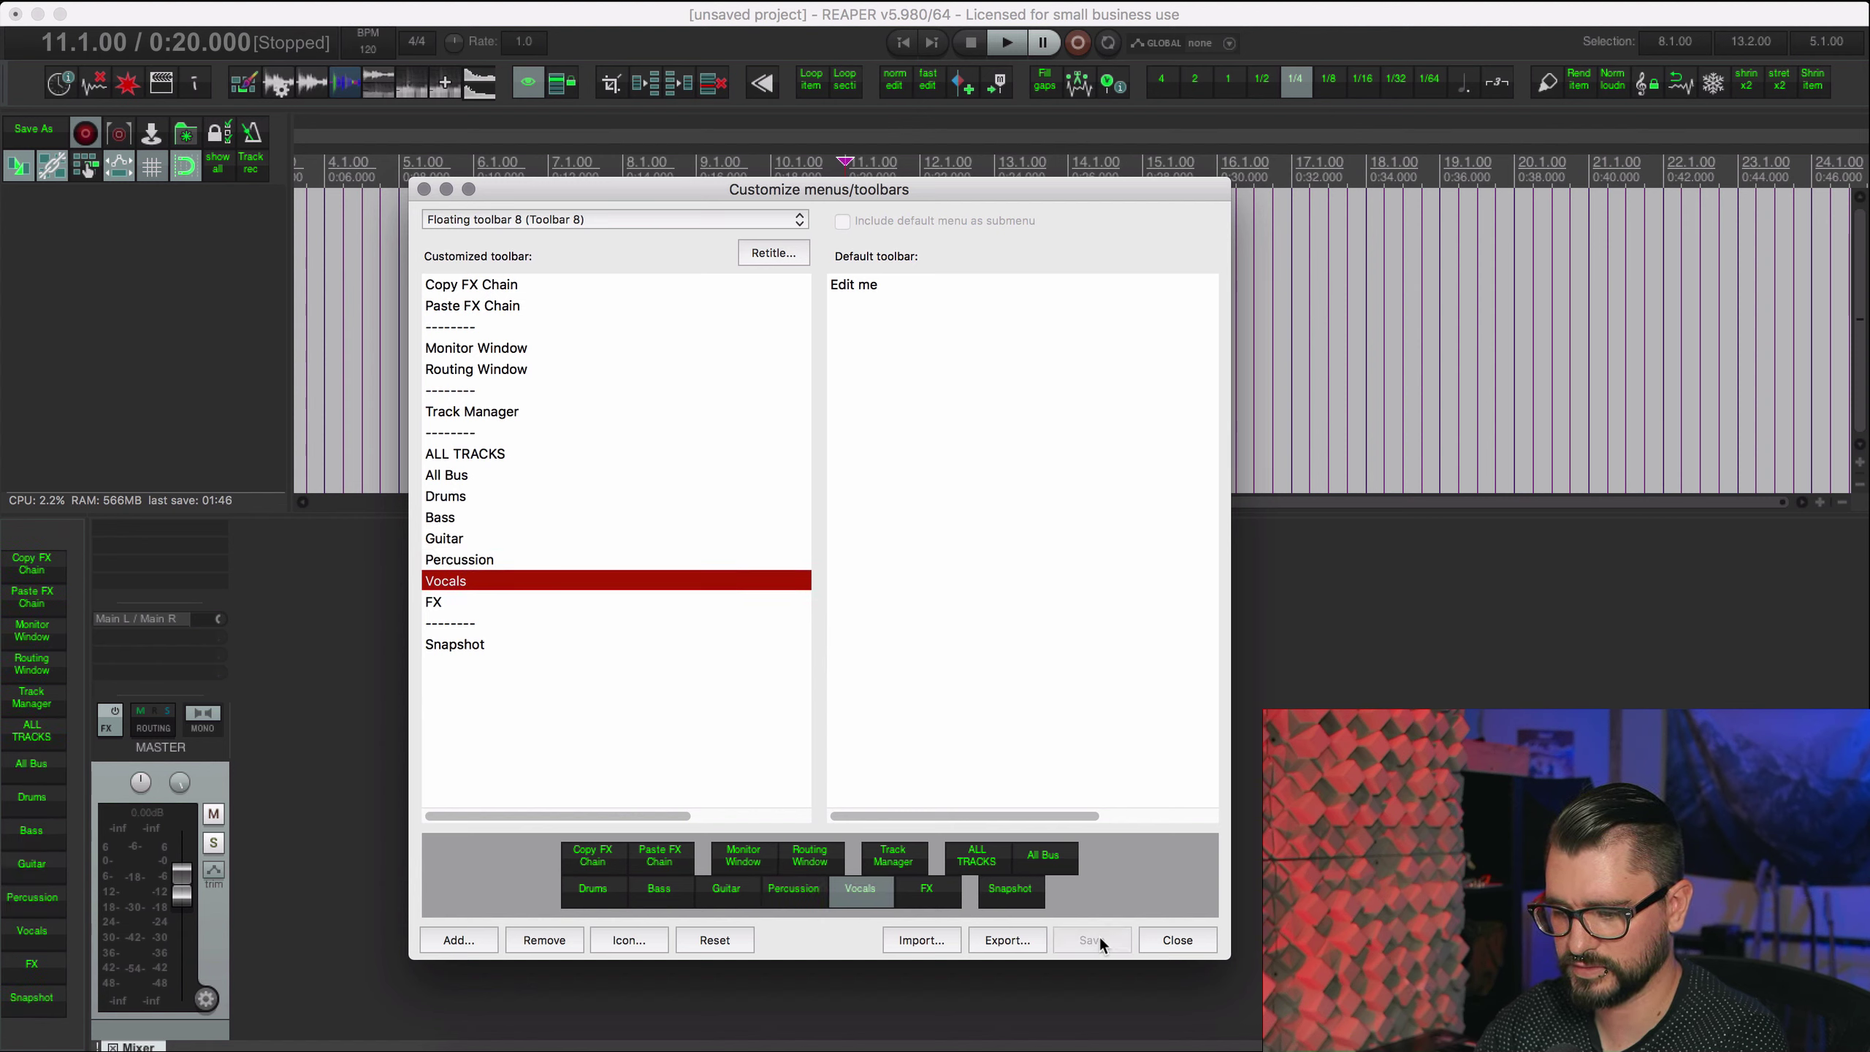
left_click(424, 189)
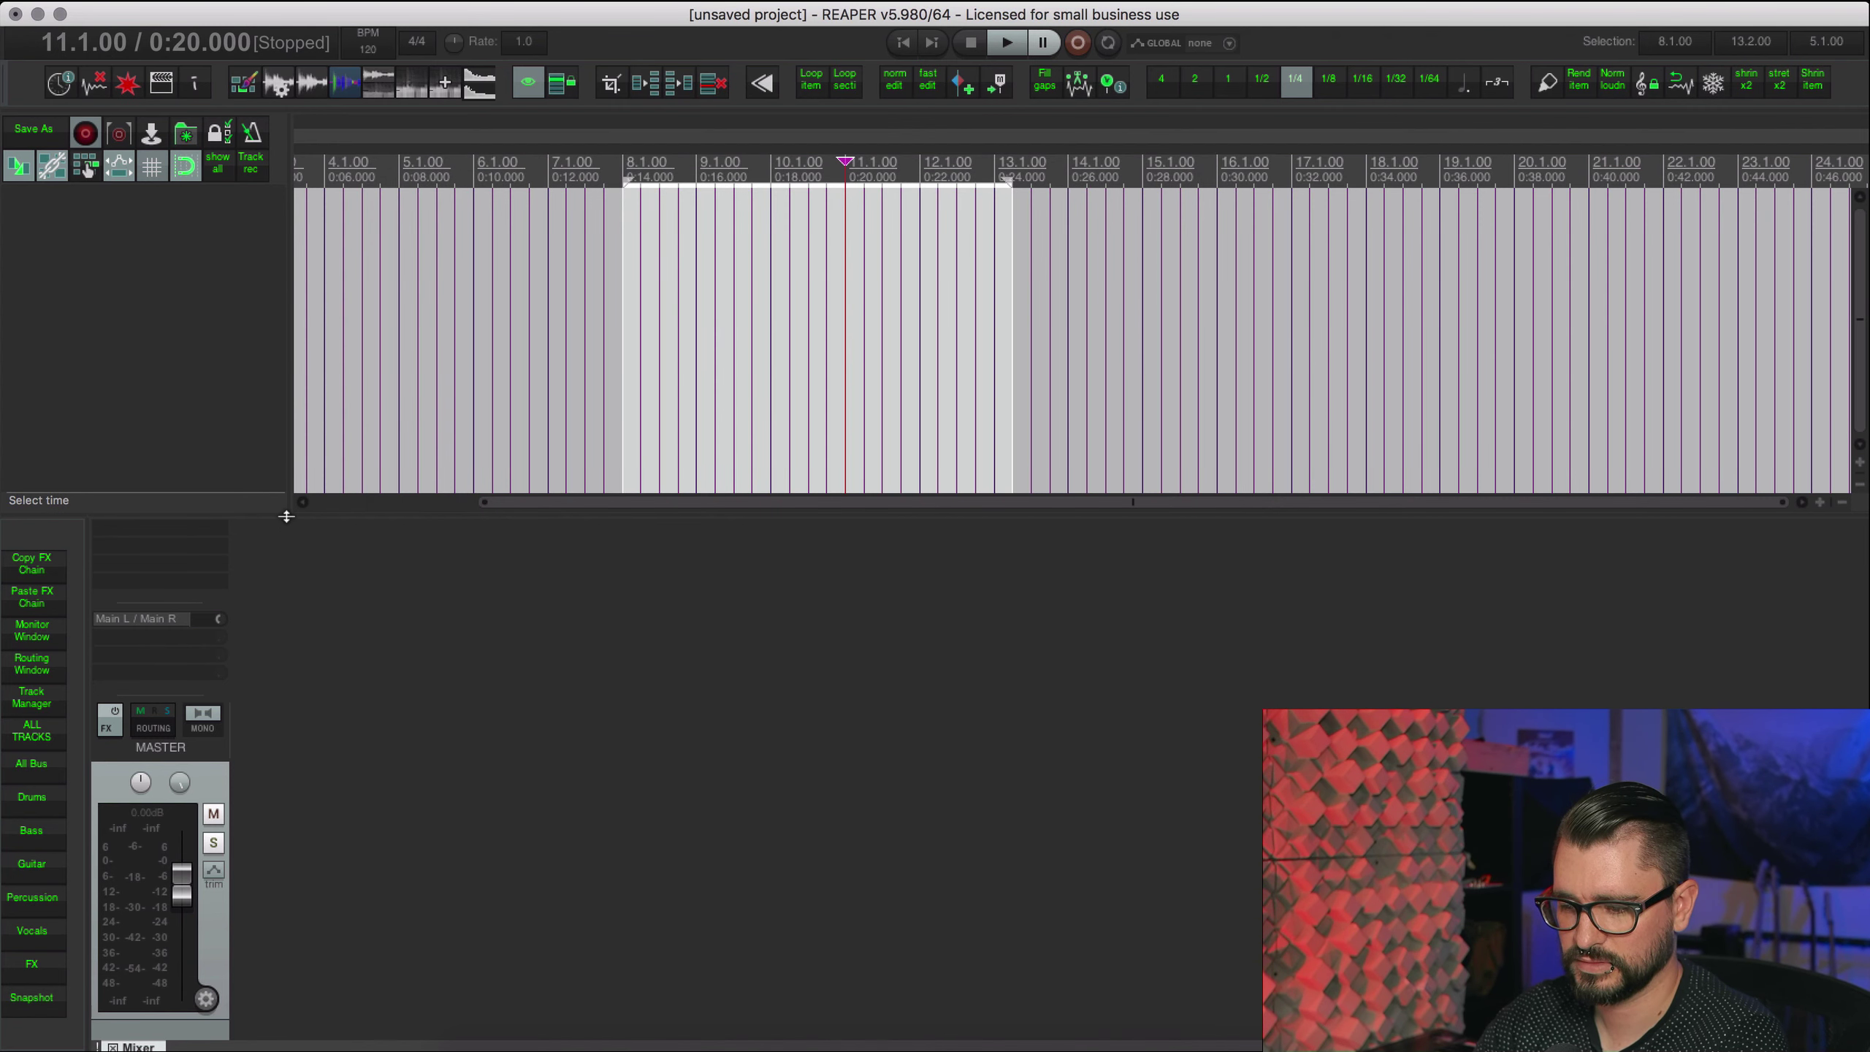
left_click_drag(283, 513, 294, 342)
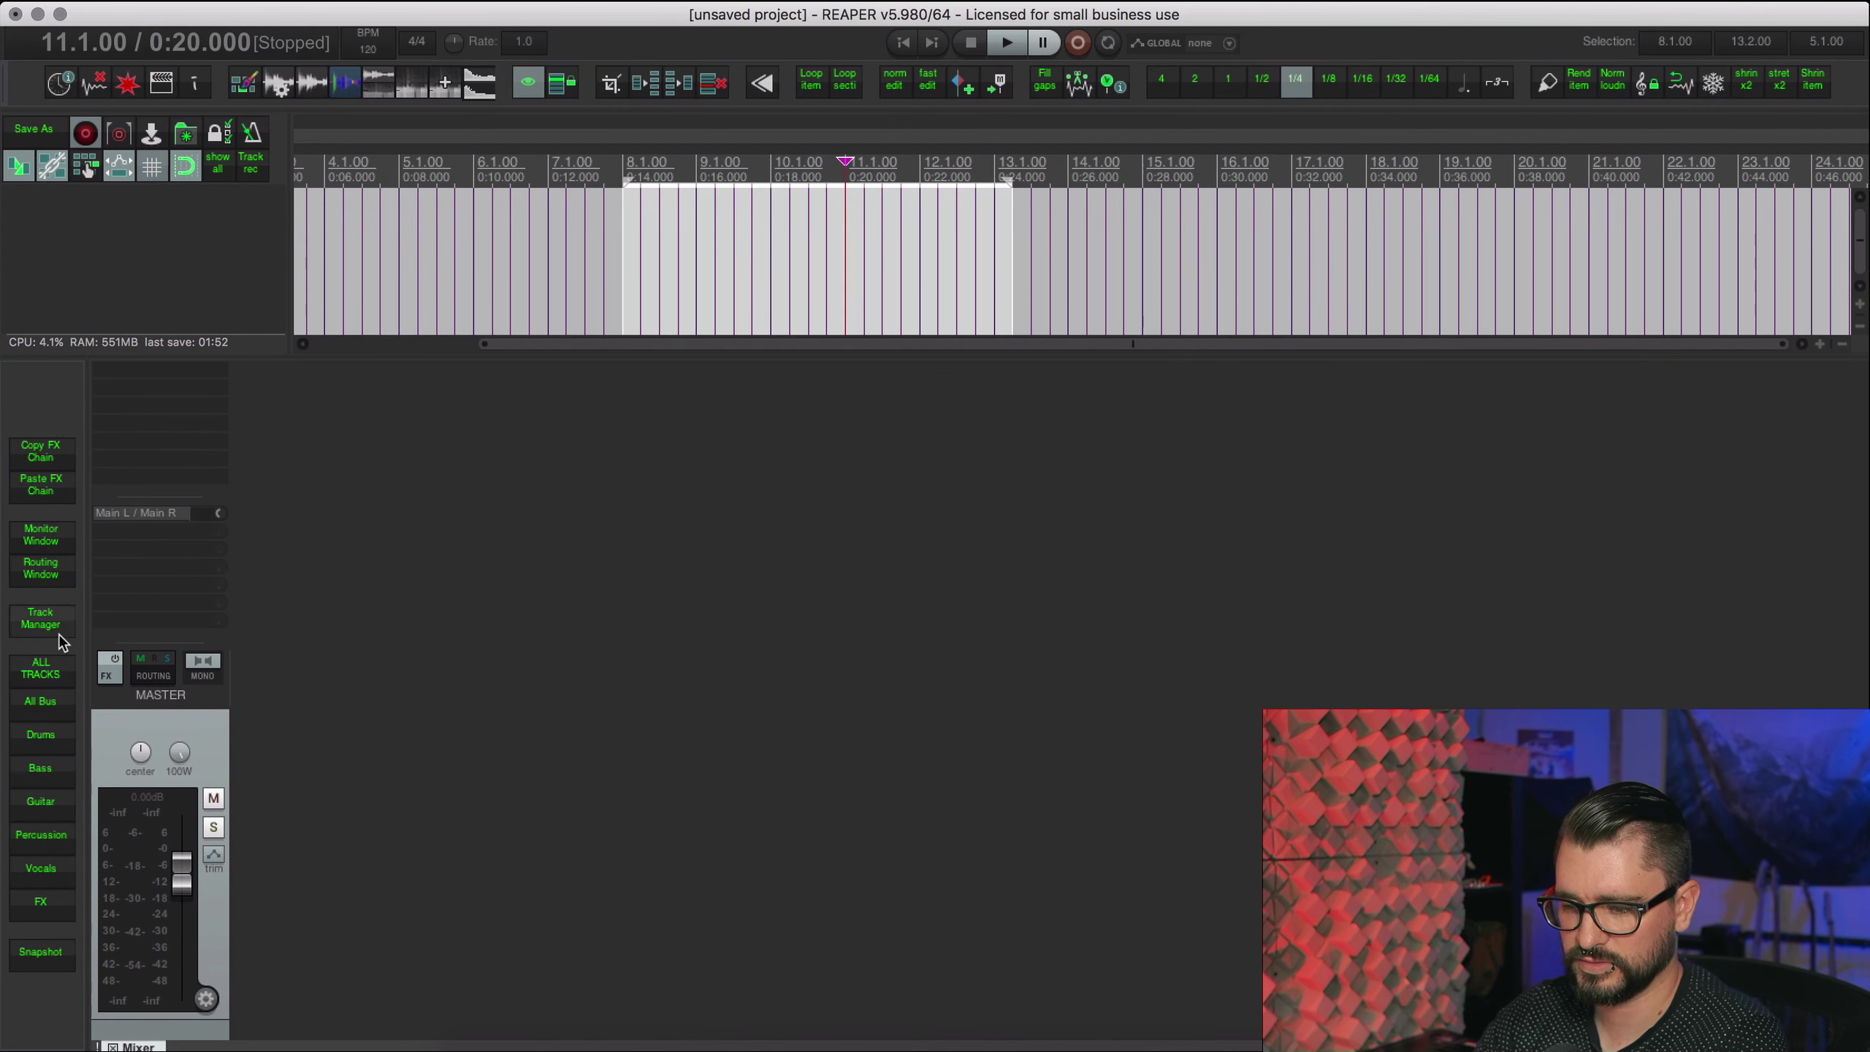
Step: Try the Bus, Drums, Bass, Guitar, Percussion, Vocals and FX buttons, then show all tracks
left_click(56, 679)
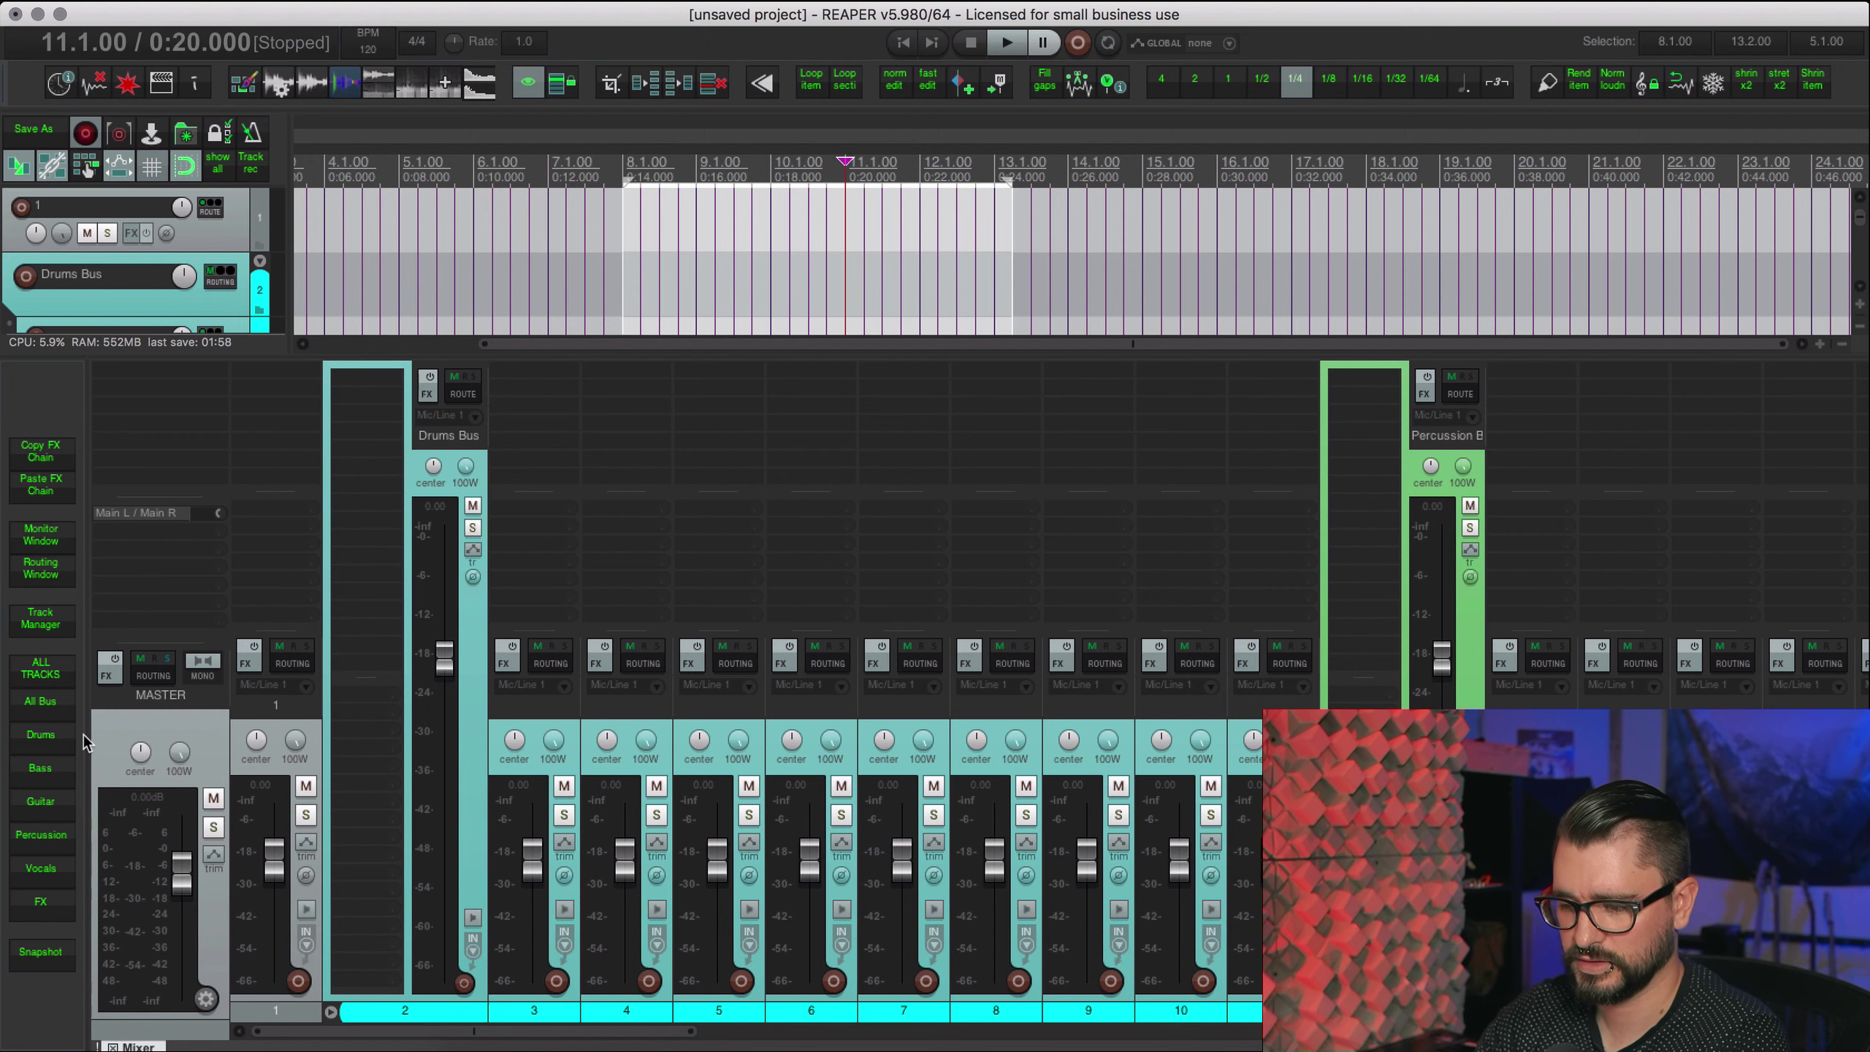
left_click(56, 709)
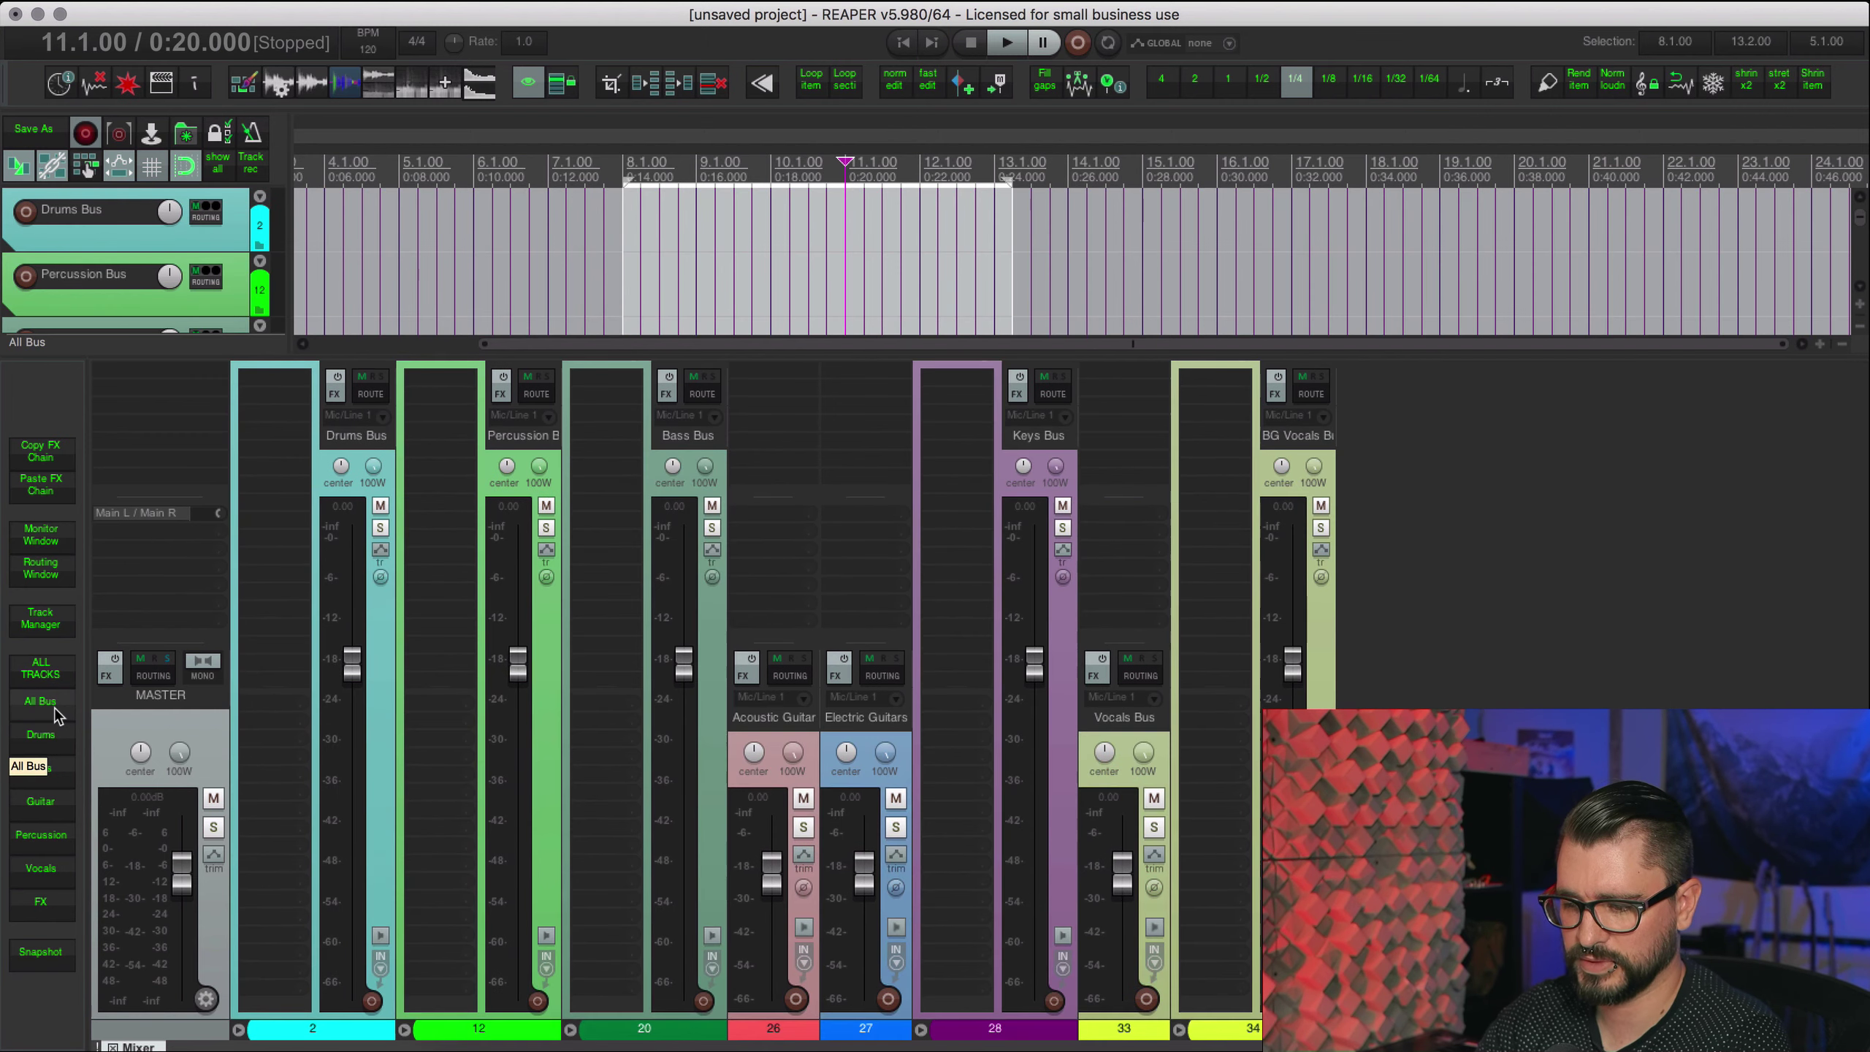
left_click(45, 737)
left_click(45, 767)
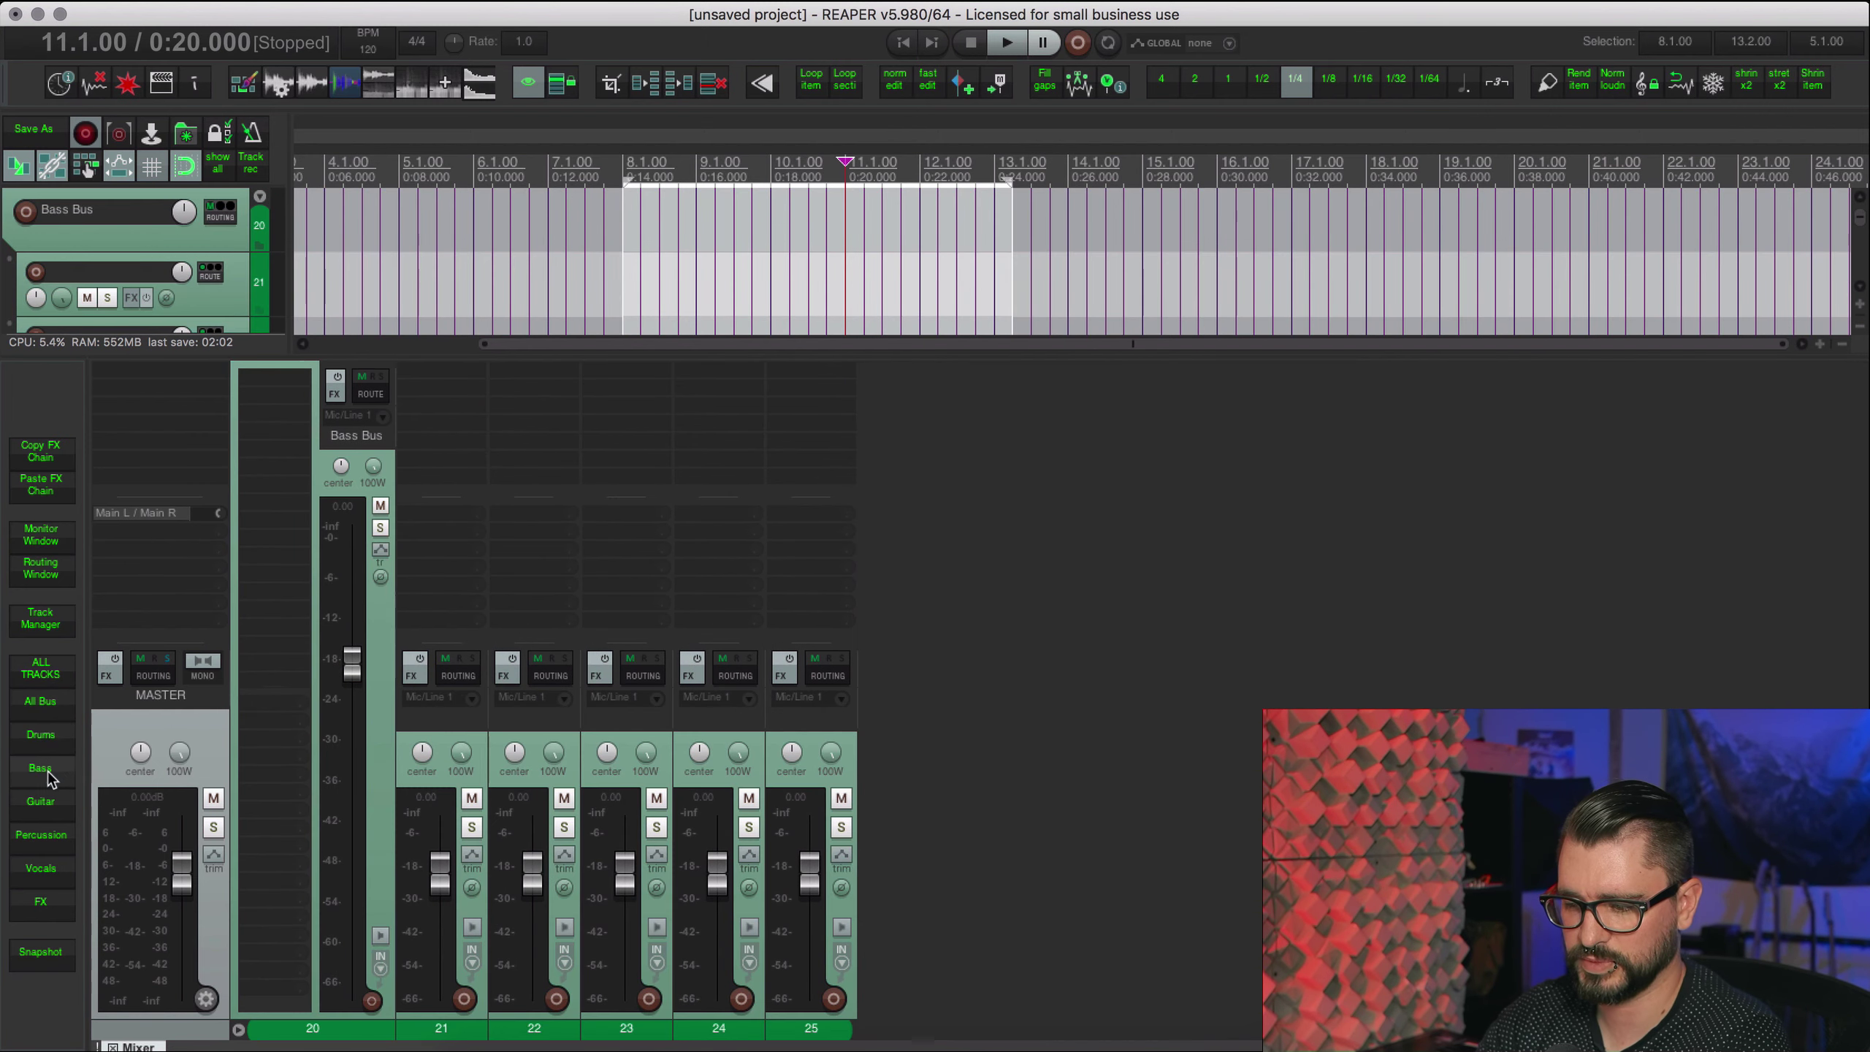
left_click(49, 810)
left_click(43, 834)
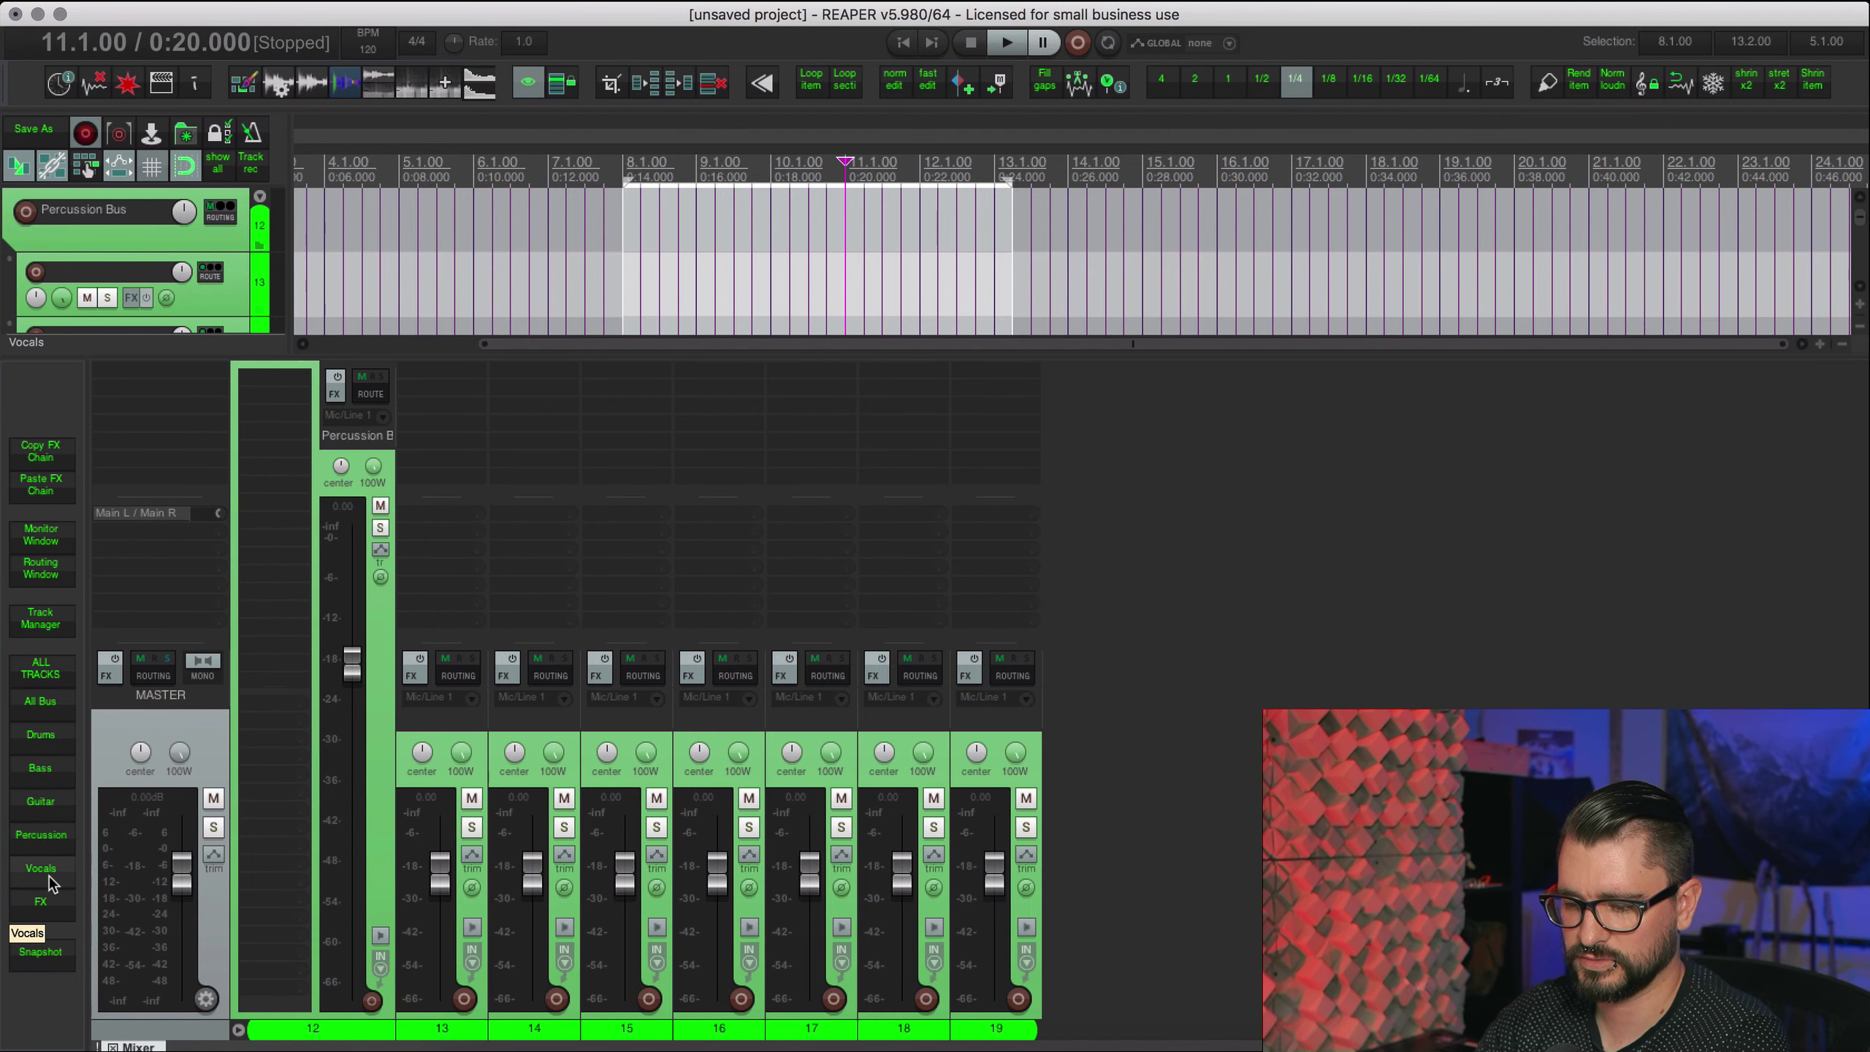
left_click(42, 867)
left_click(52, 903)
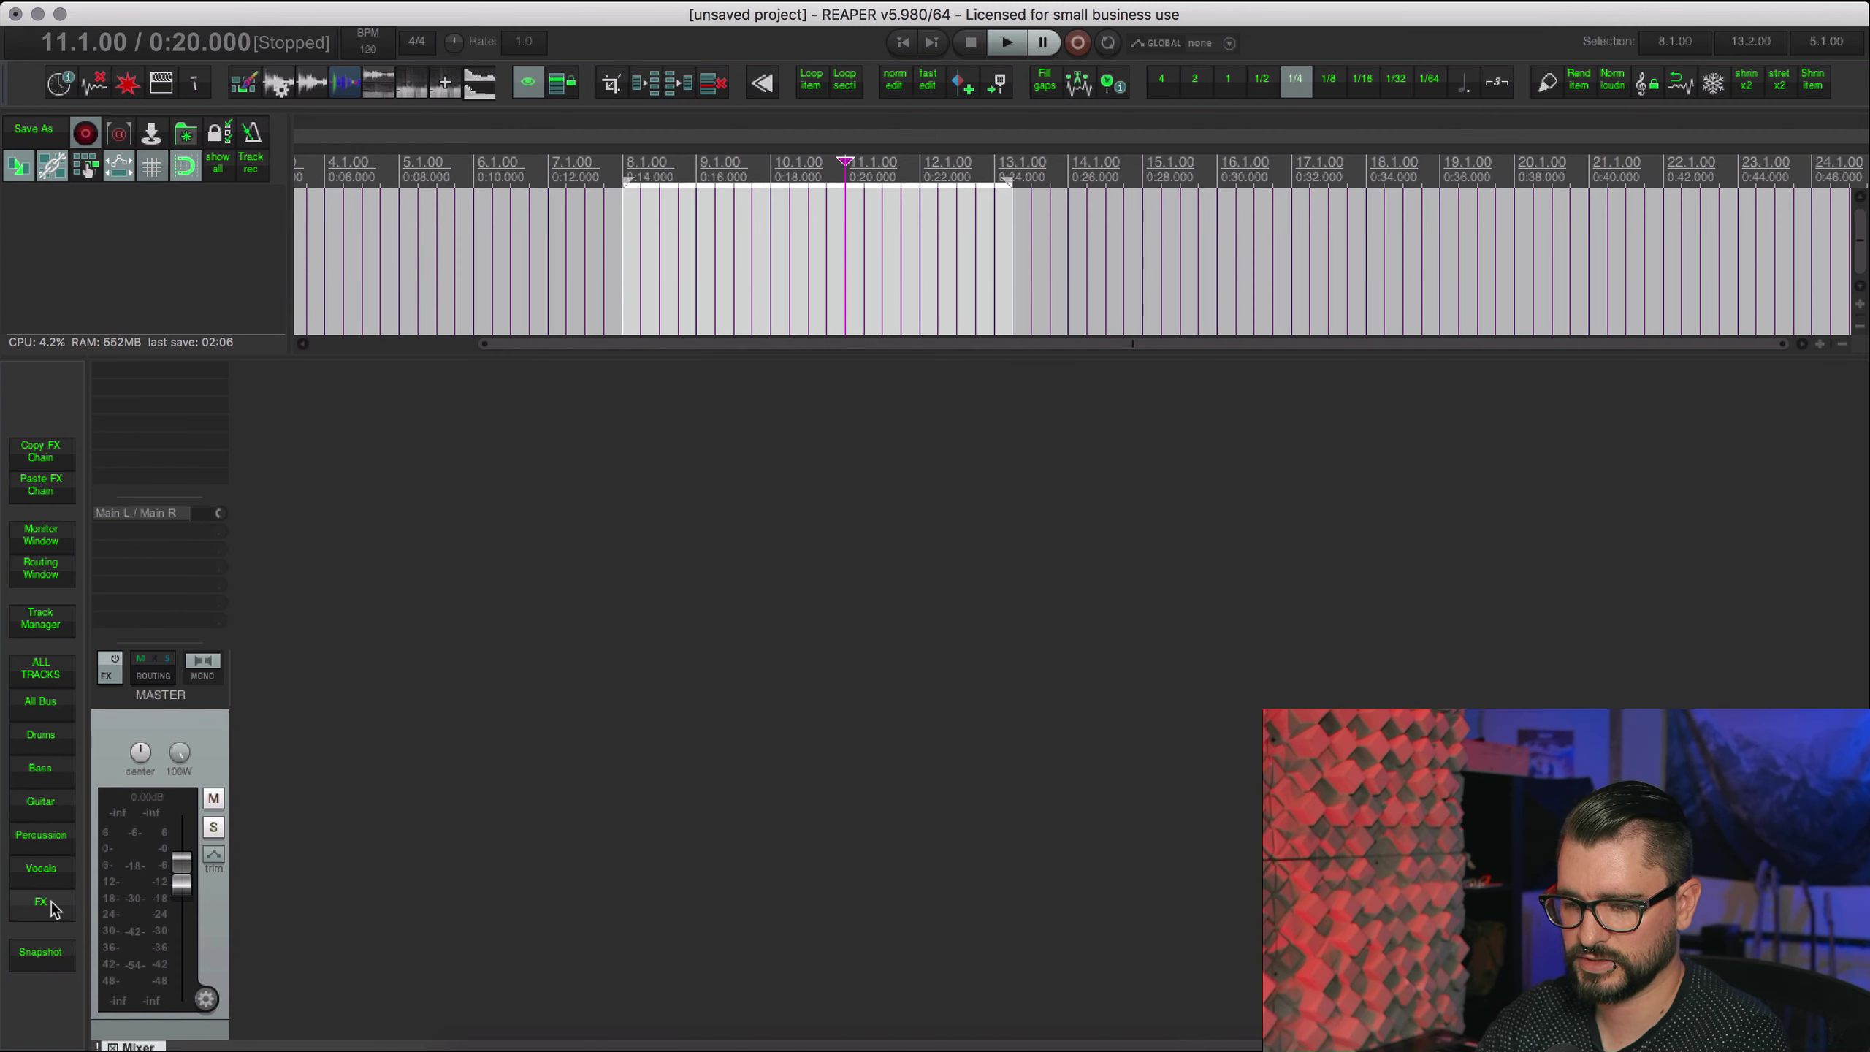
left_click(45, 678)
Step: Filter actions to 'al tracks' and step through the Custom: Show All Tracks action's steps
key("shift+slash")
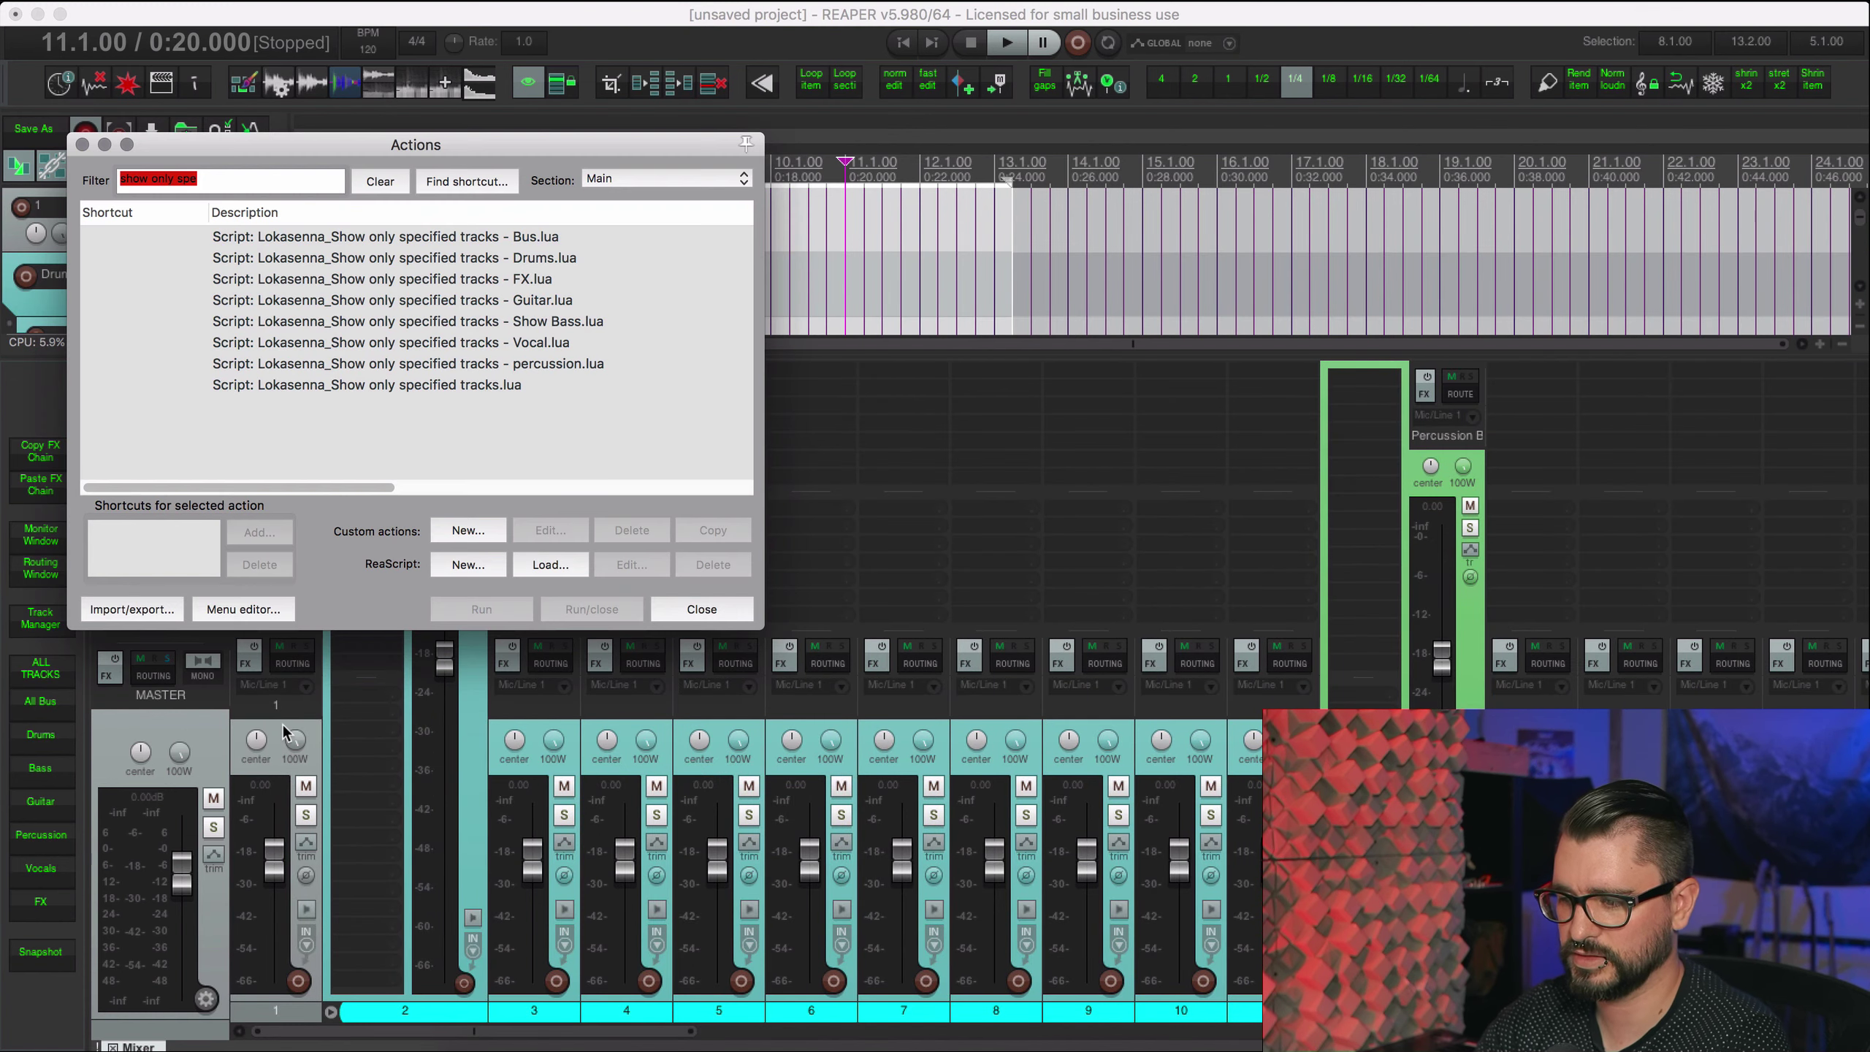
type("al tracks")
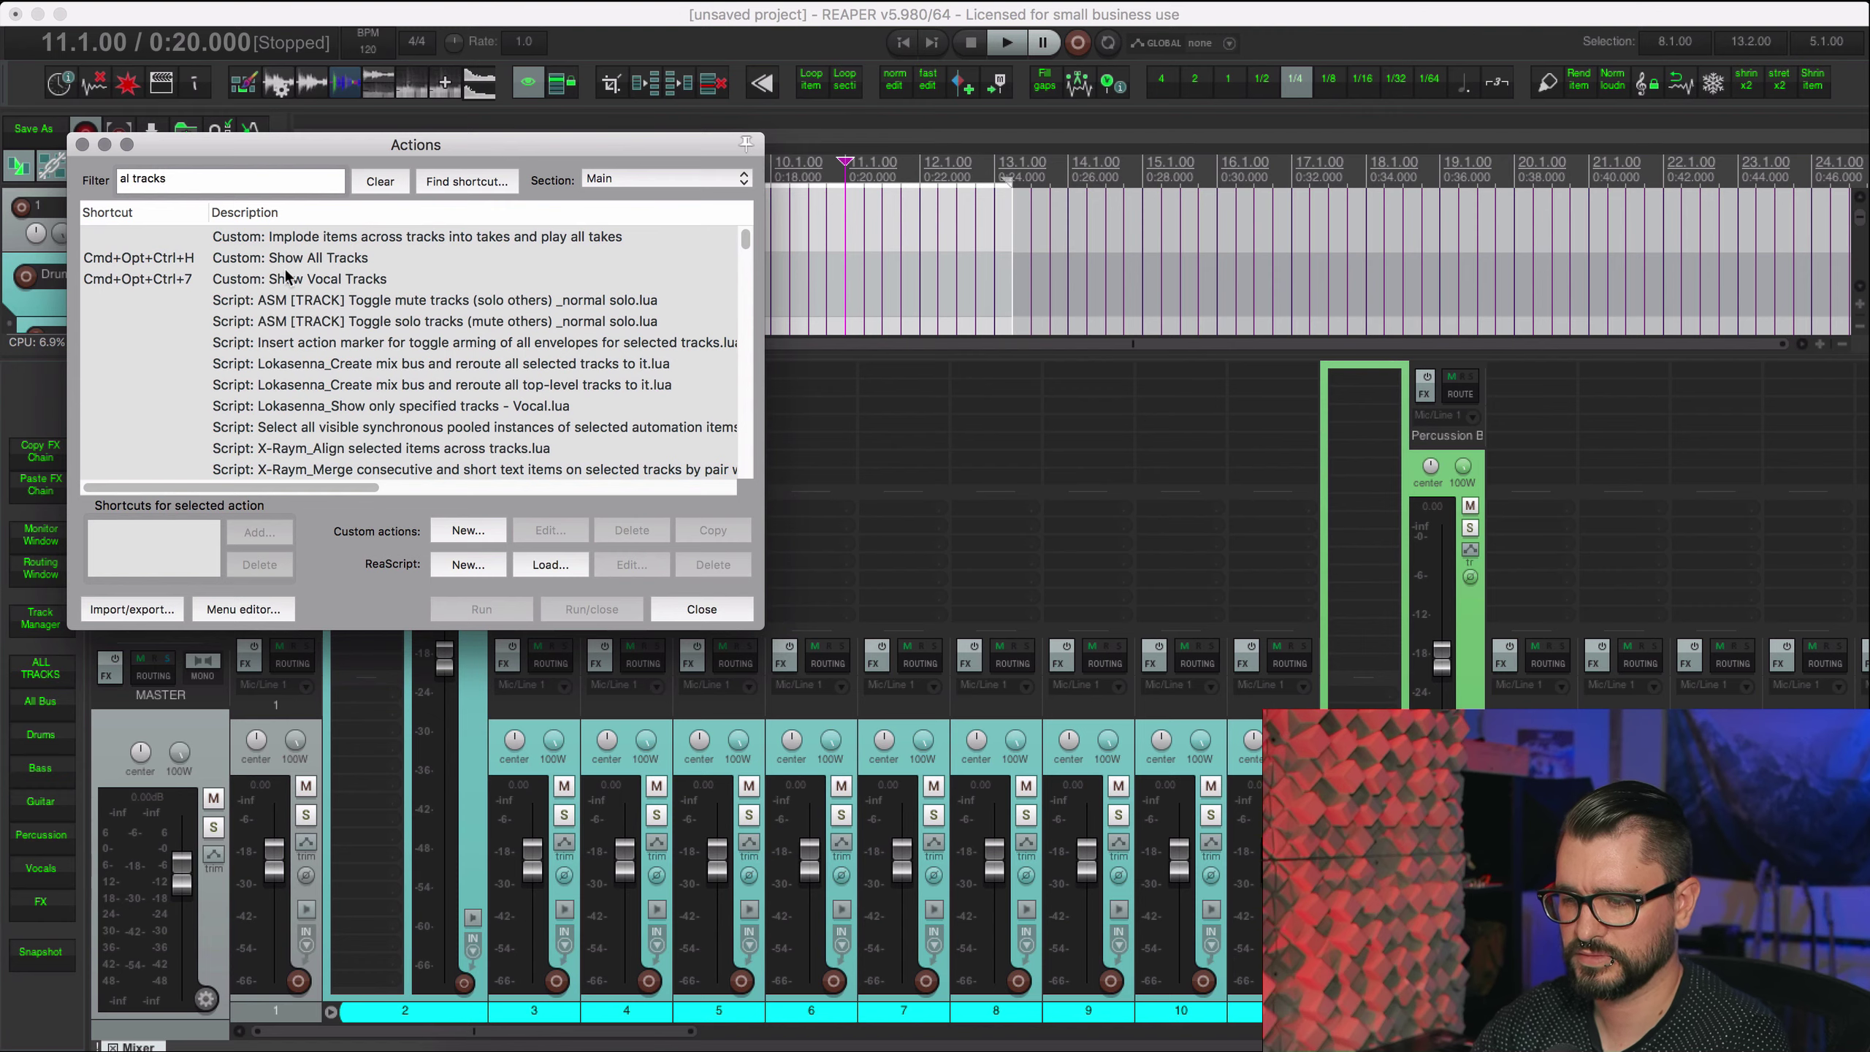
left_click(379, 257)
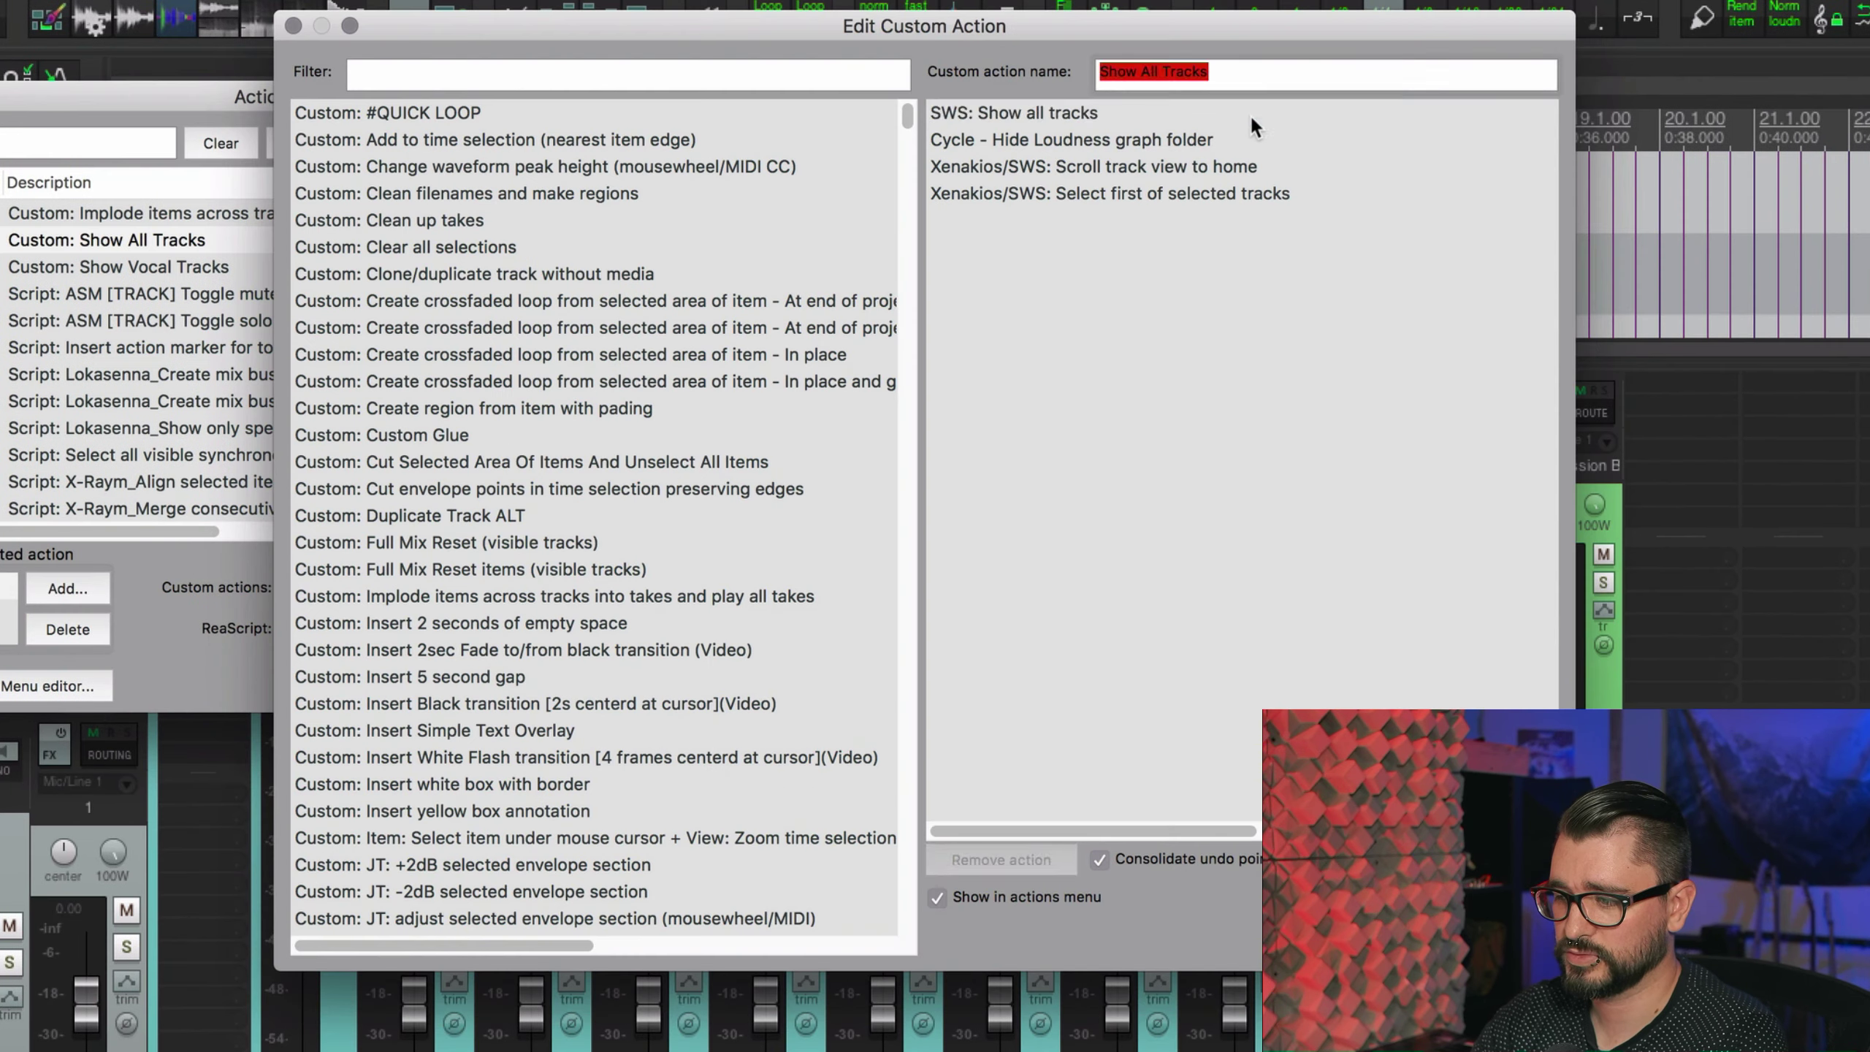
left_click(1251, 121)
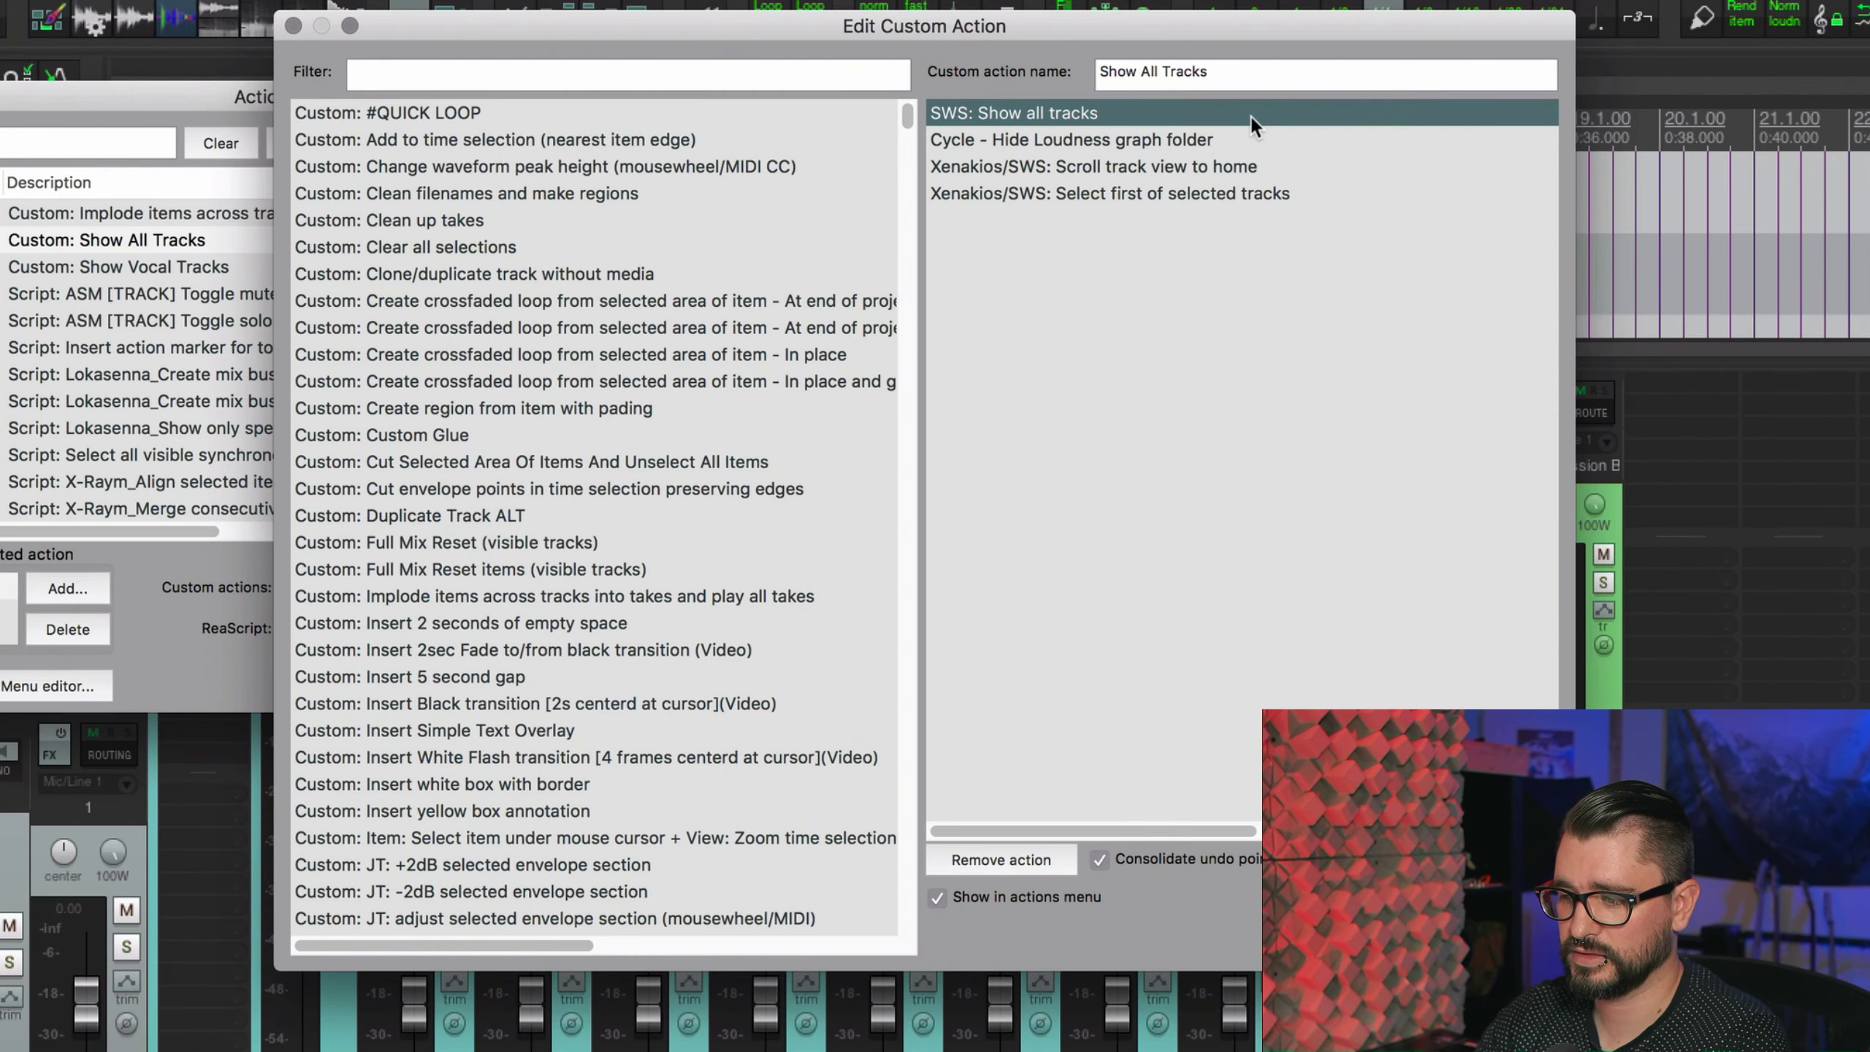
key("Down")
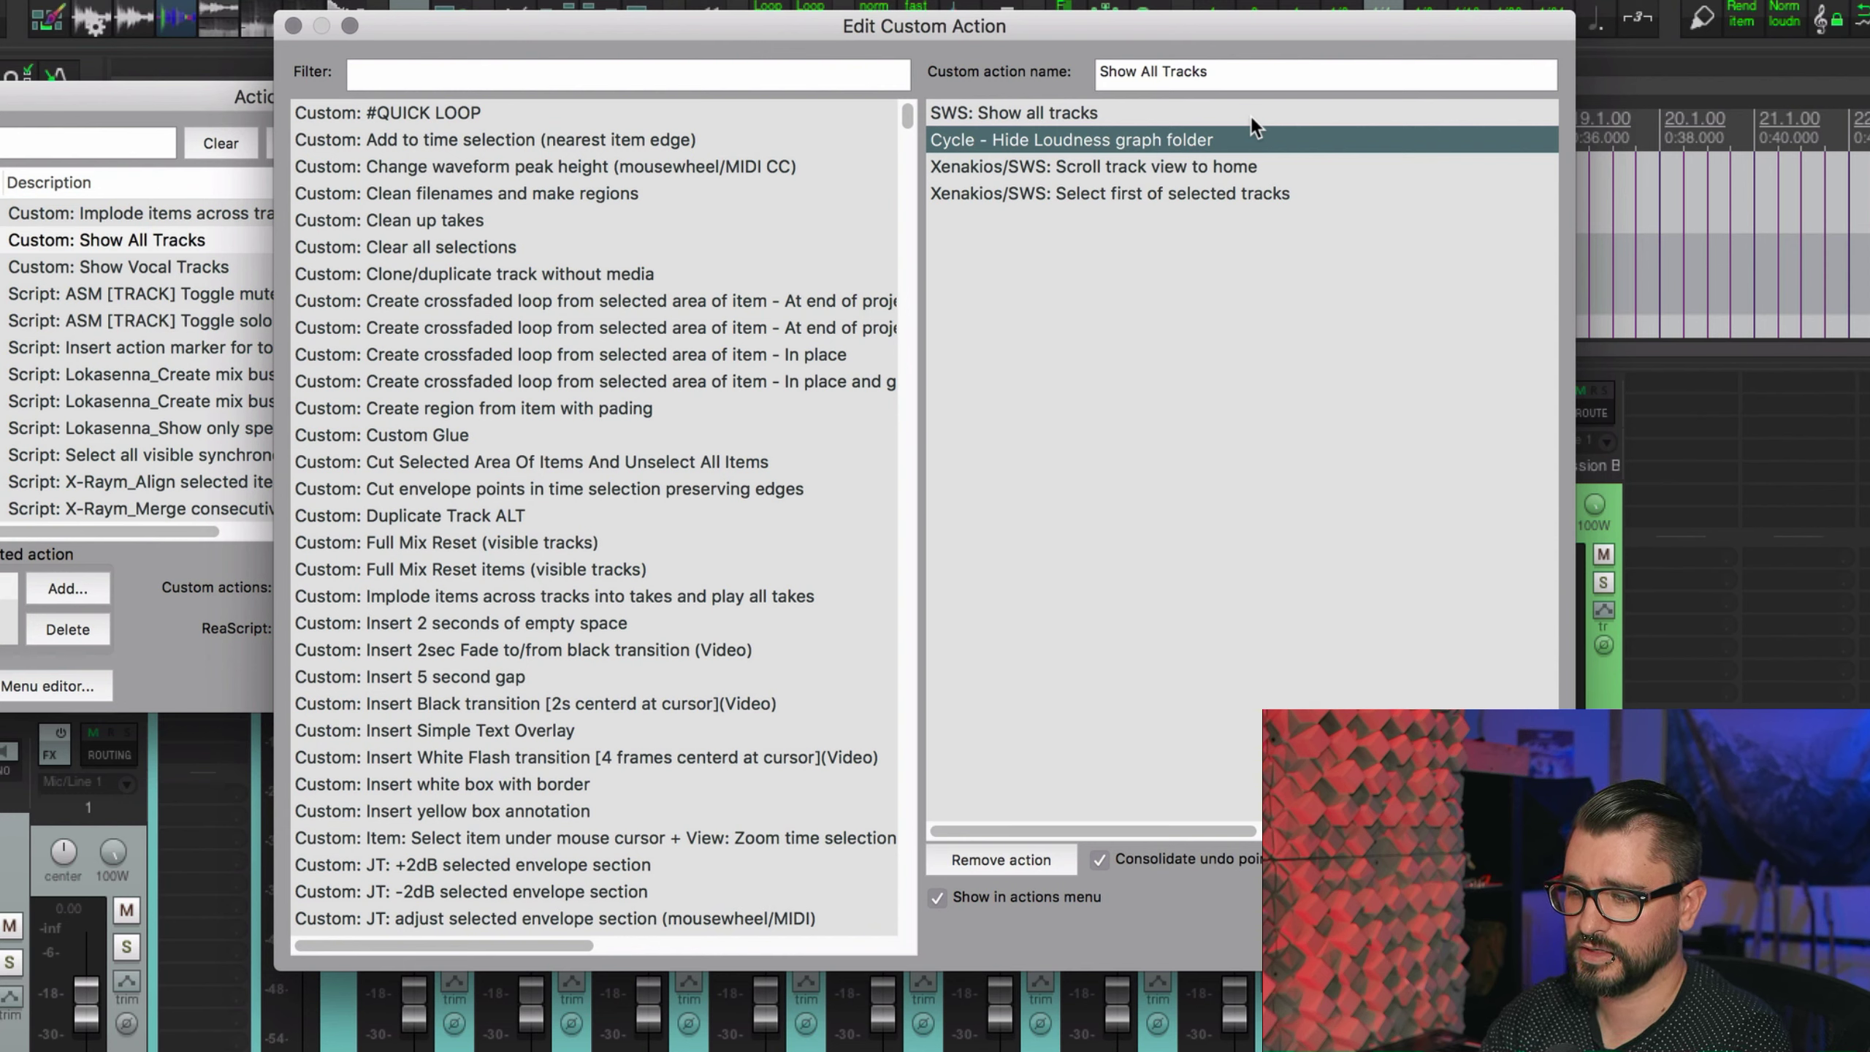
key("Down")
key("Down")
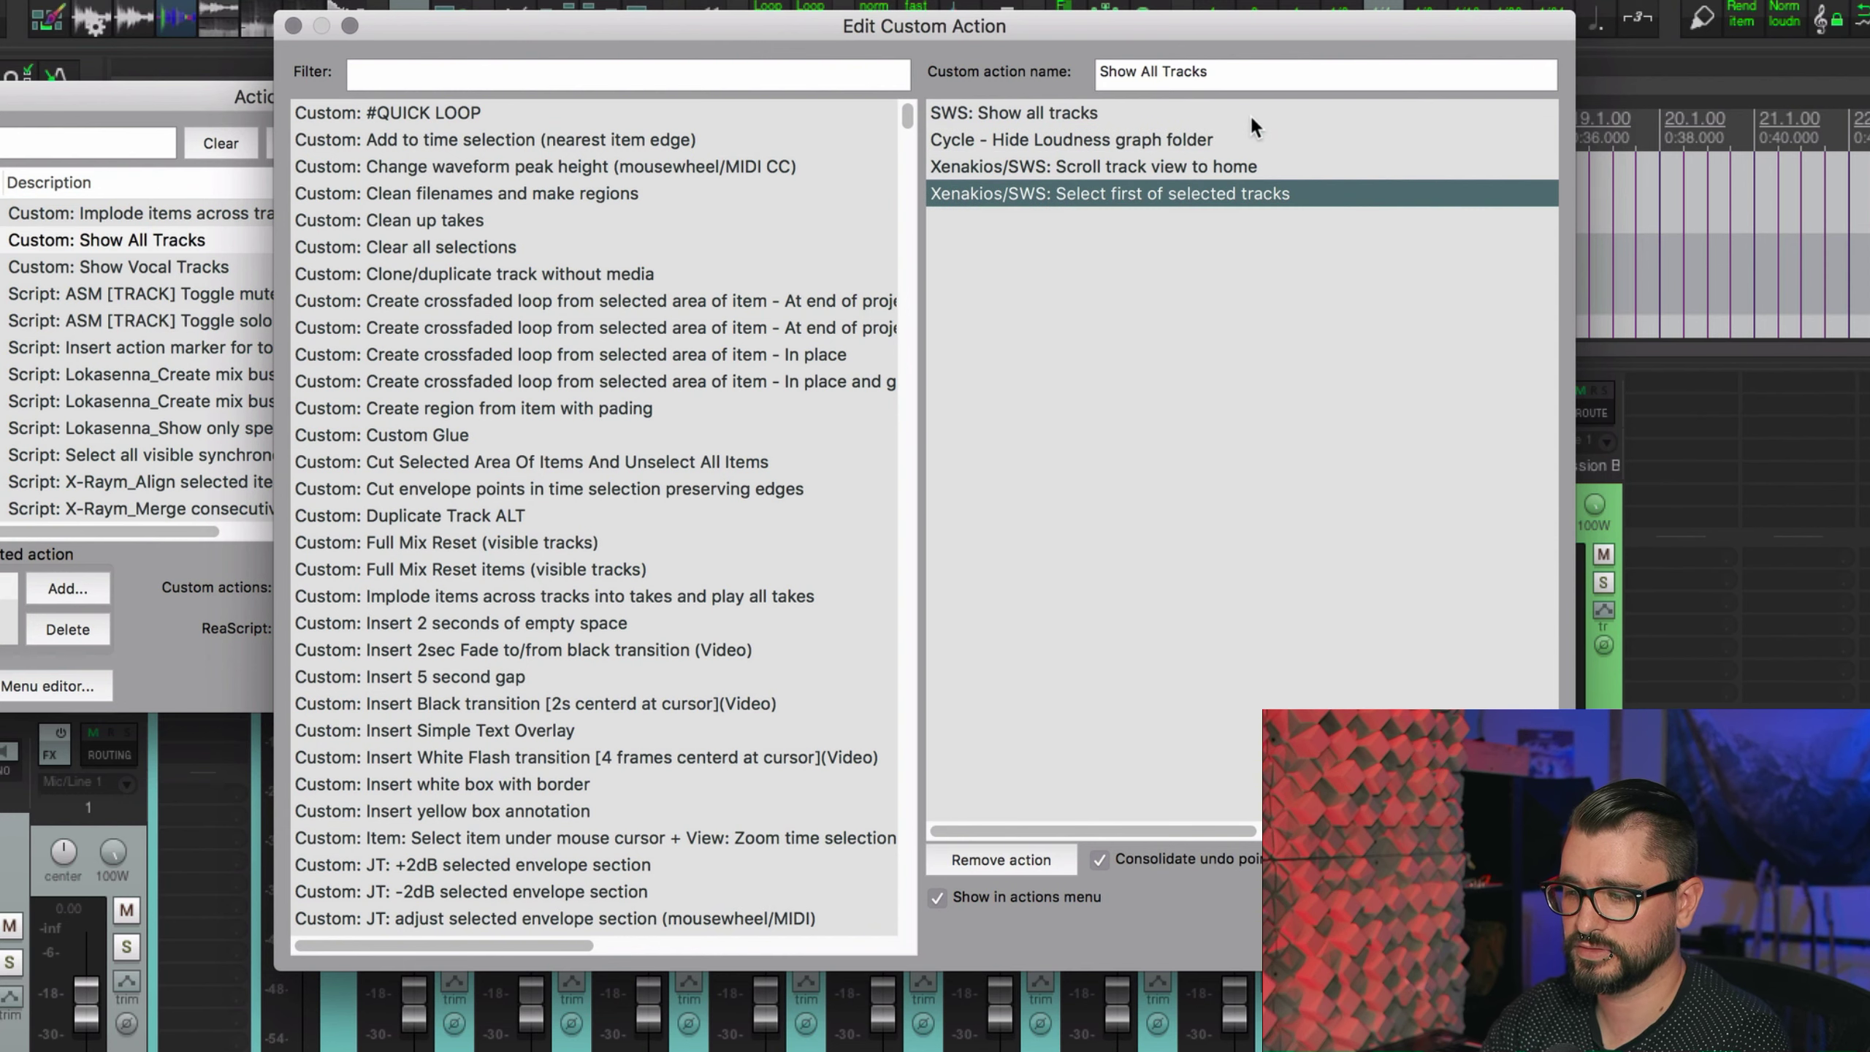
key("Return")
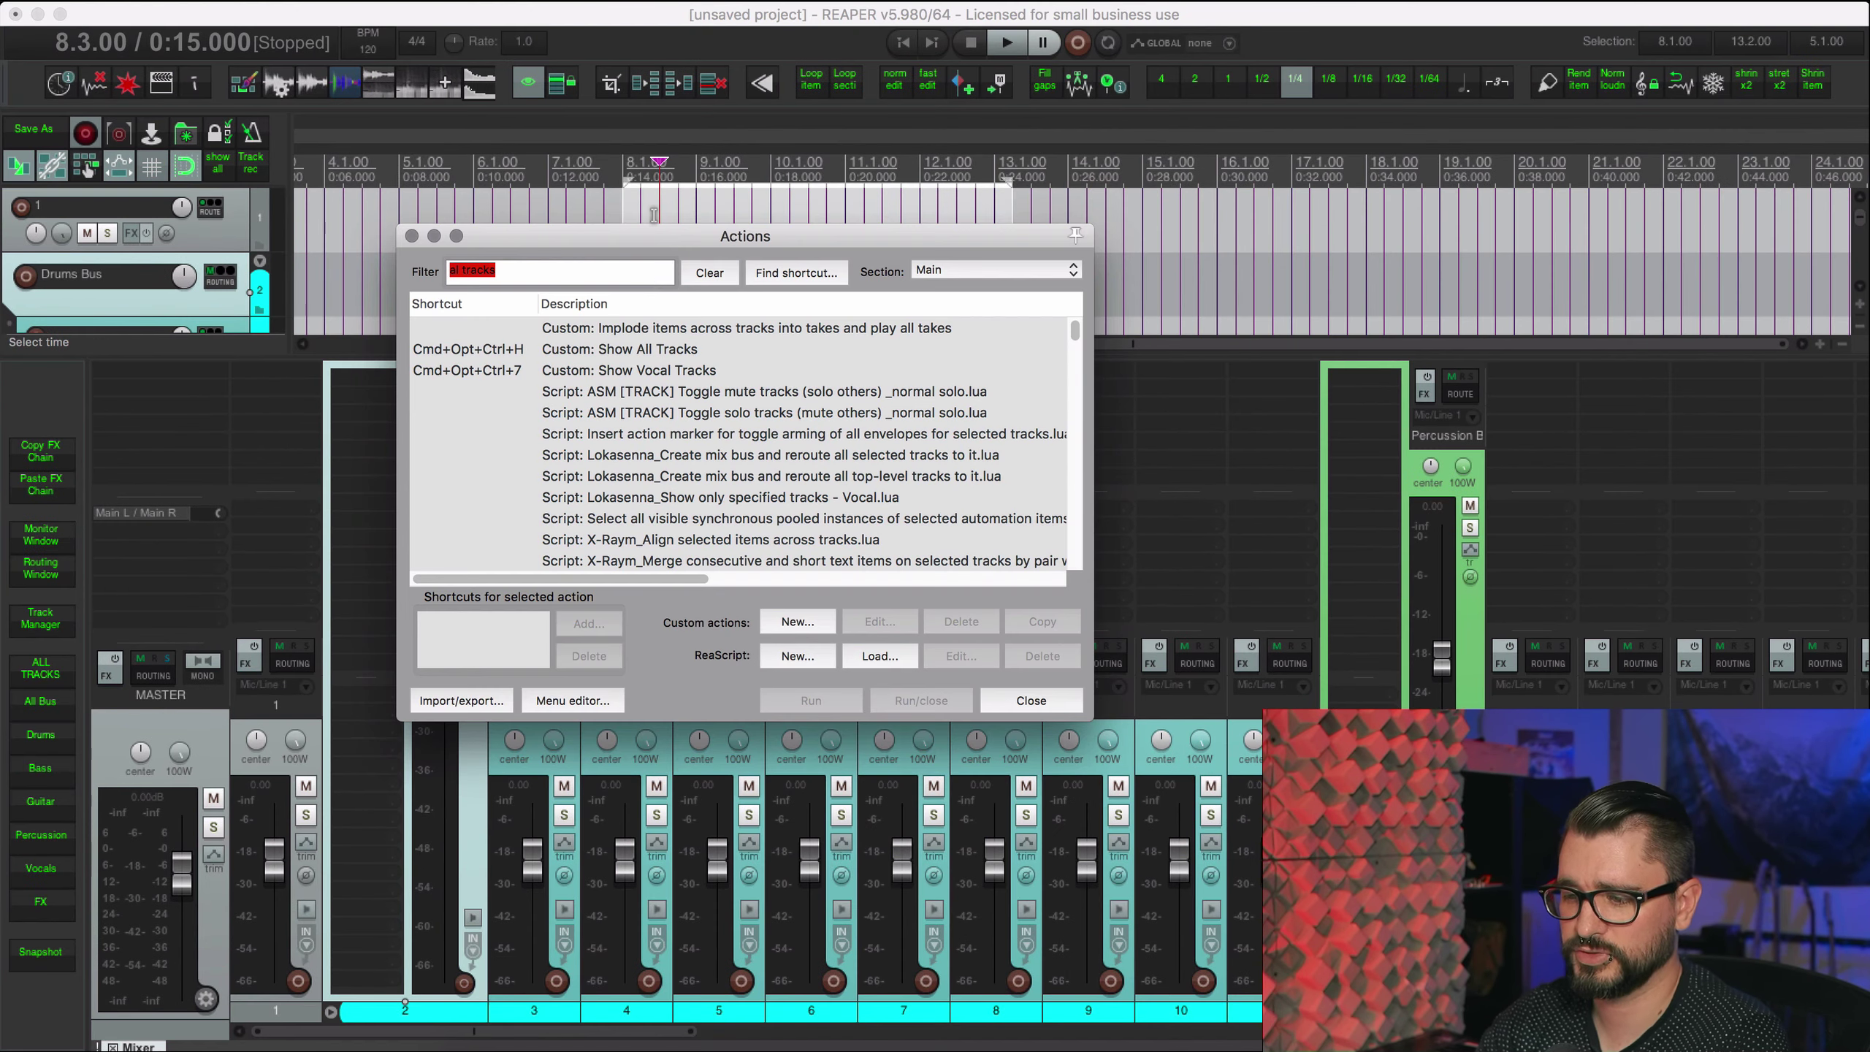
Step: Find Lokasenna_Select tracks by name.lua with the filter 'lokasenna select' and run it
key("BackSpace")
type("lokasenna")
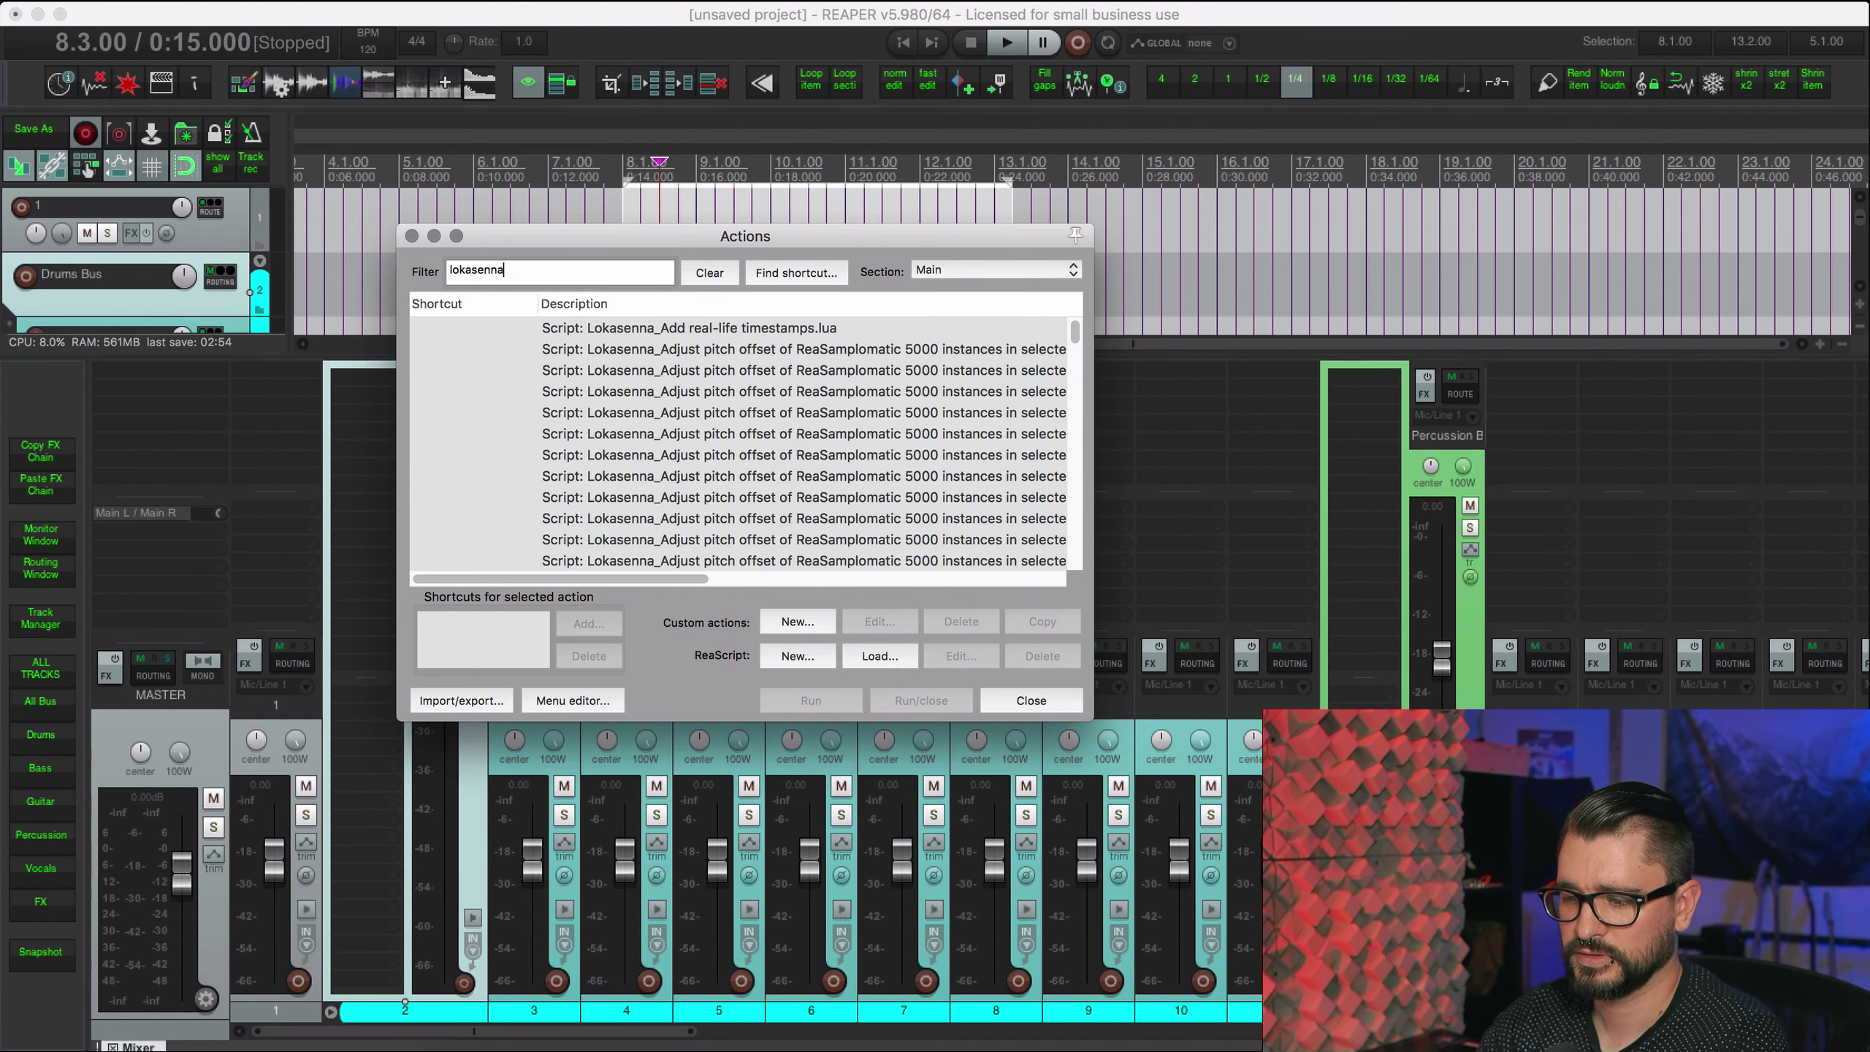
scroll(762, 525, "down", 3)
type("select")
scroll(821, 456, "down", 5)
scroll(821, 456, "down", 7)
left_click(840, 398)
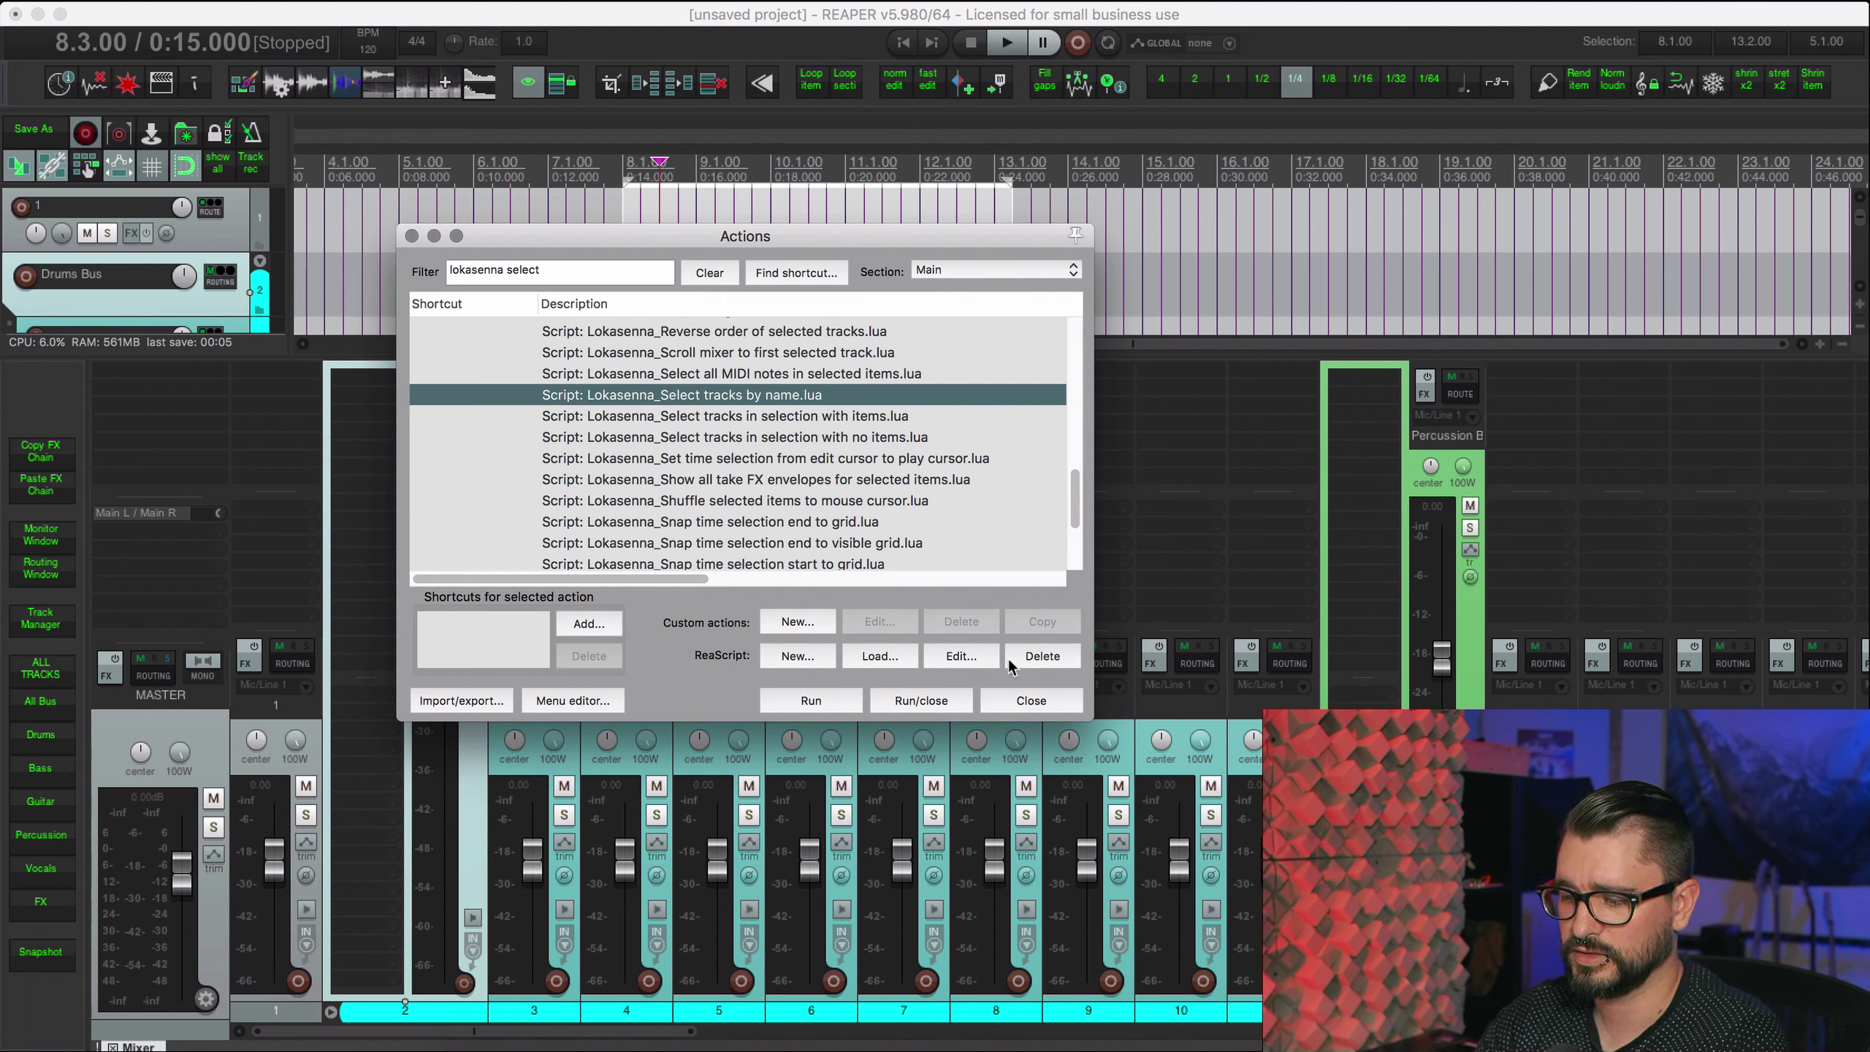
key("Return")
left_click_drag(1399, 158, 1401, 157)
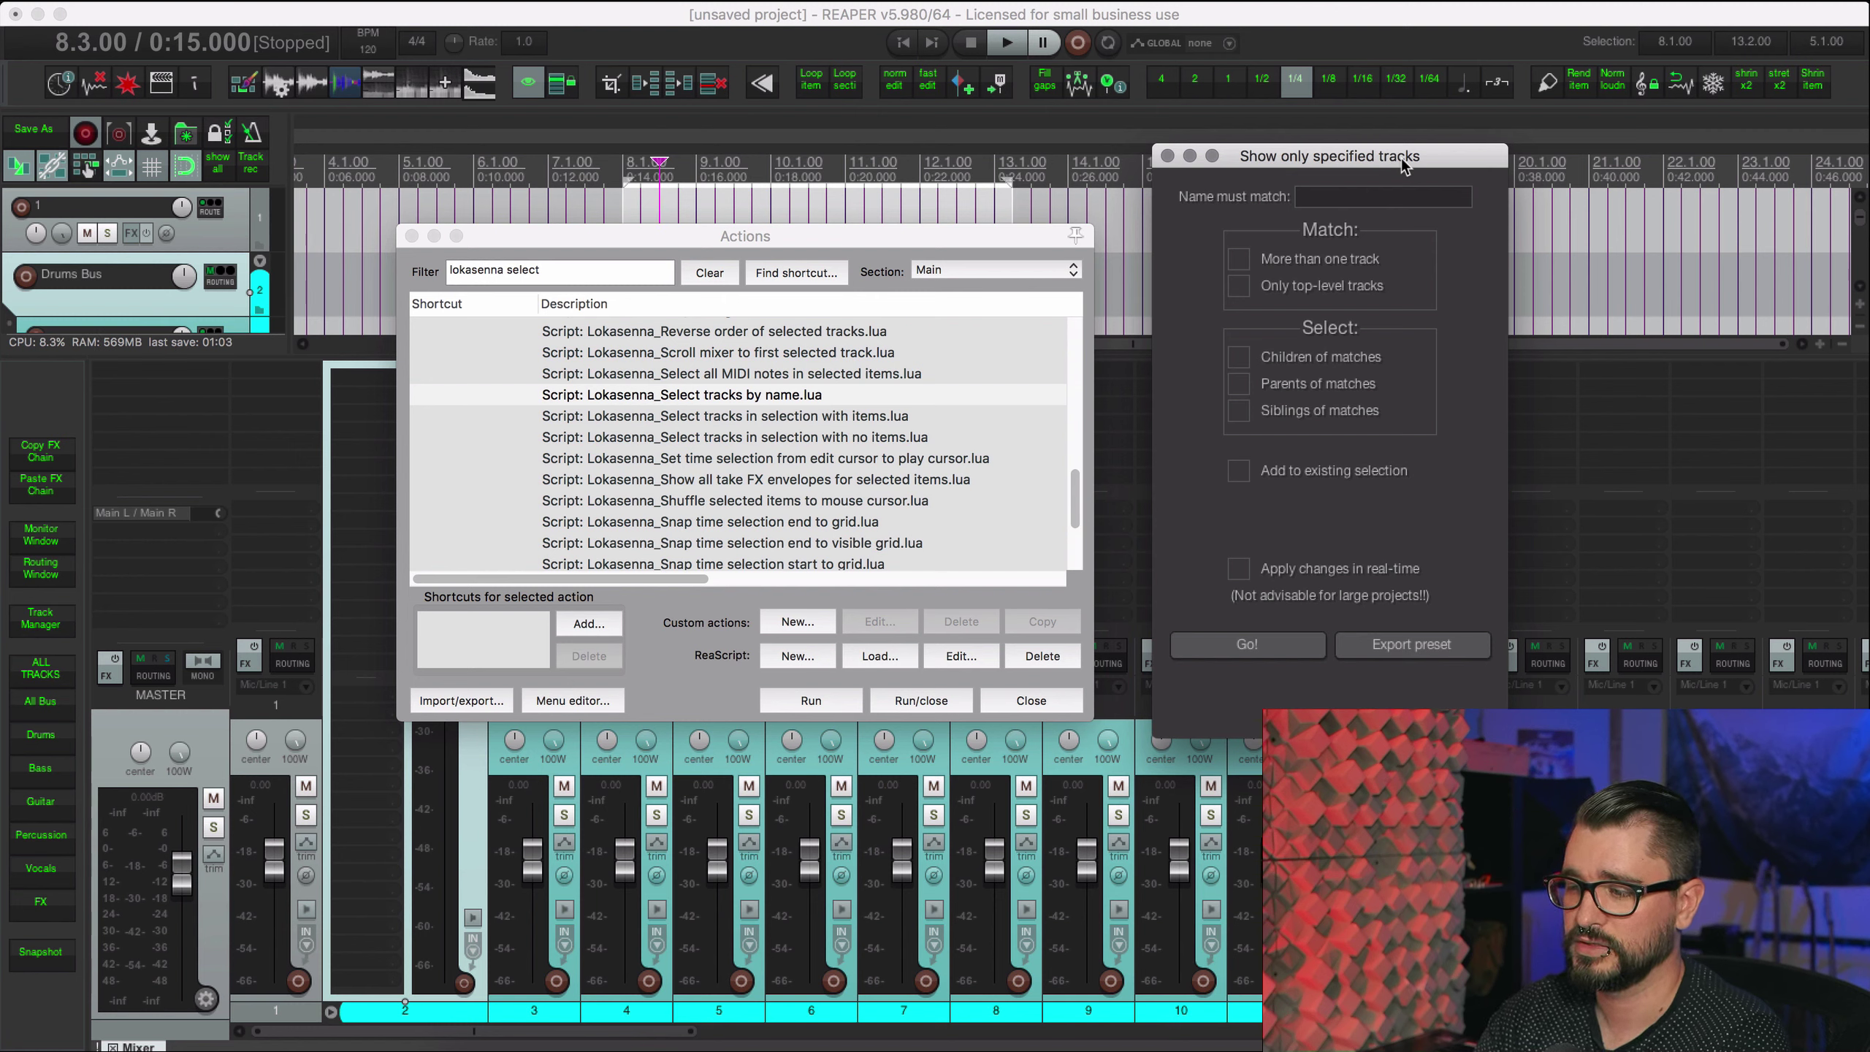
Step: Set the Select tracks by name match to 'Transition' and export it as preset 'Transitions Track'
left_click(1382, 197)
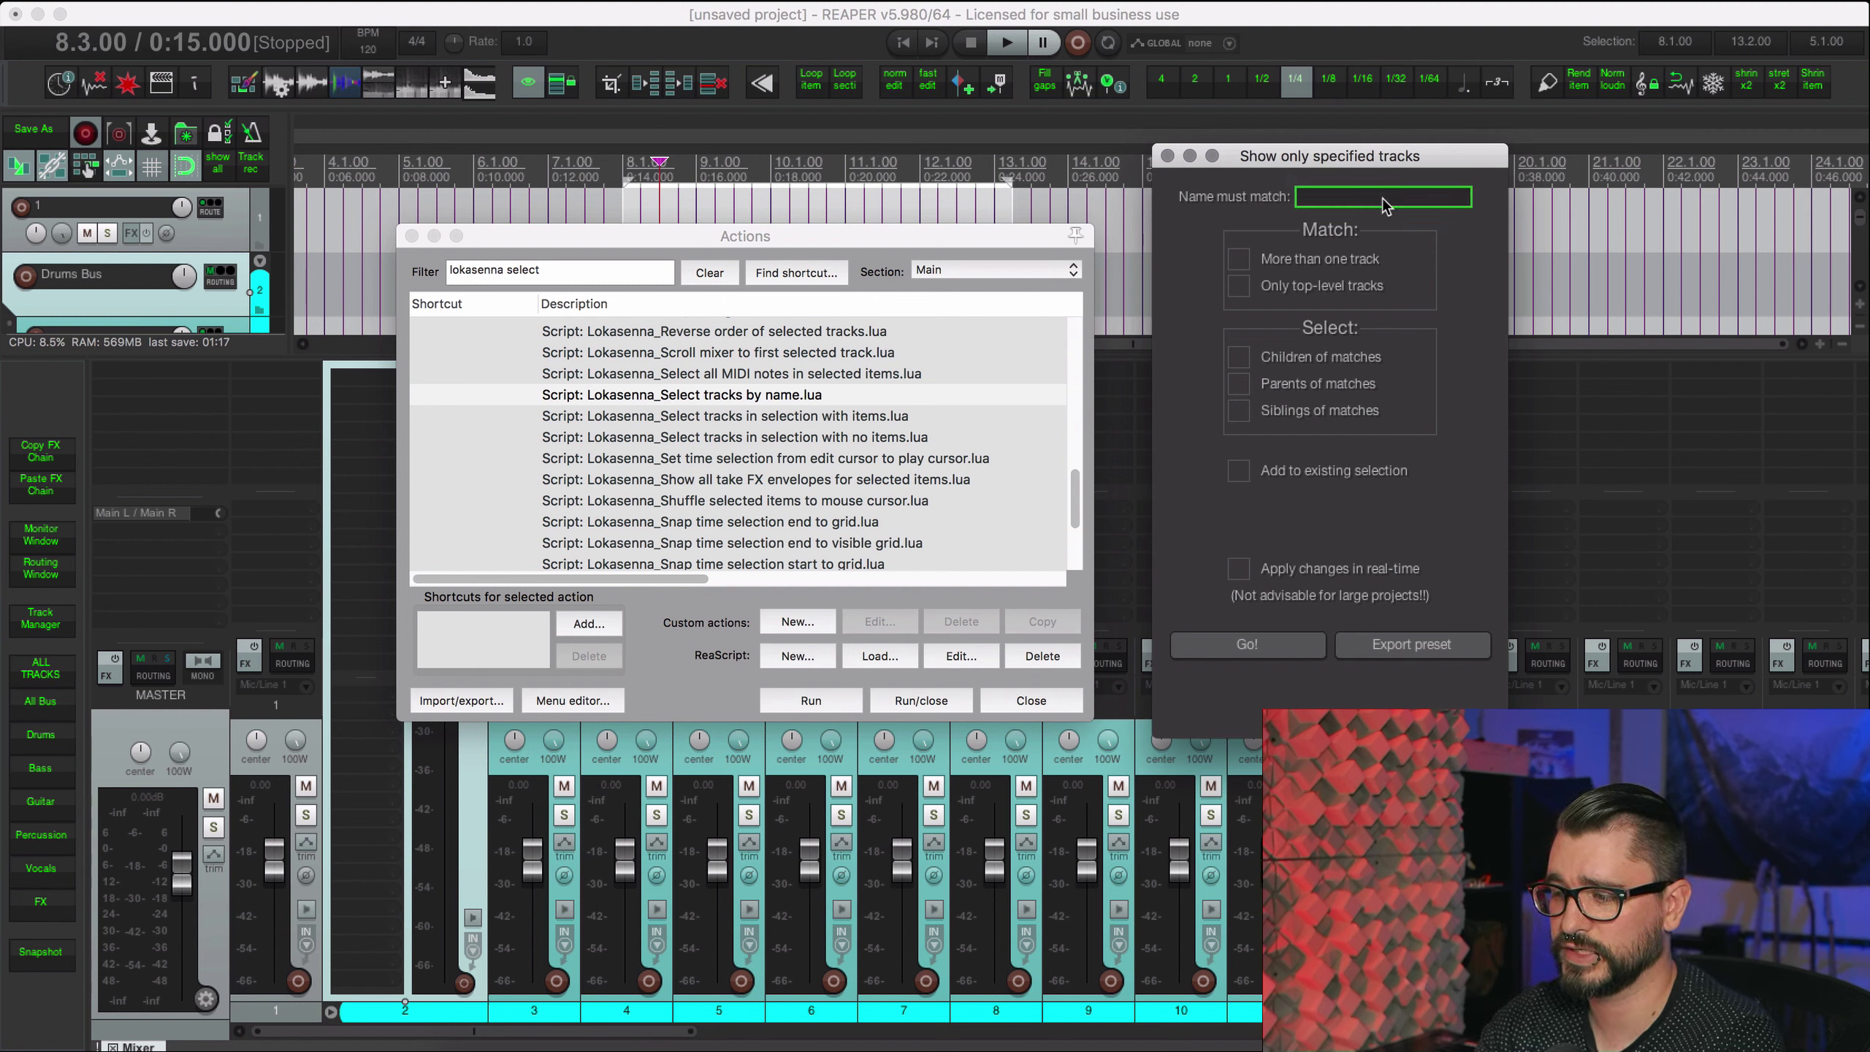
type("Transitions")
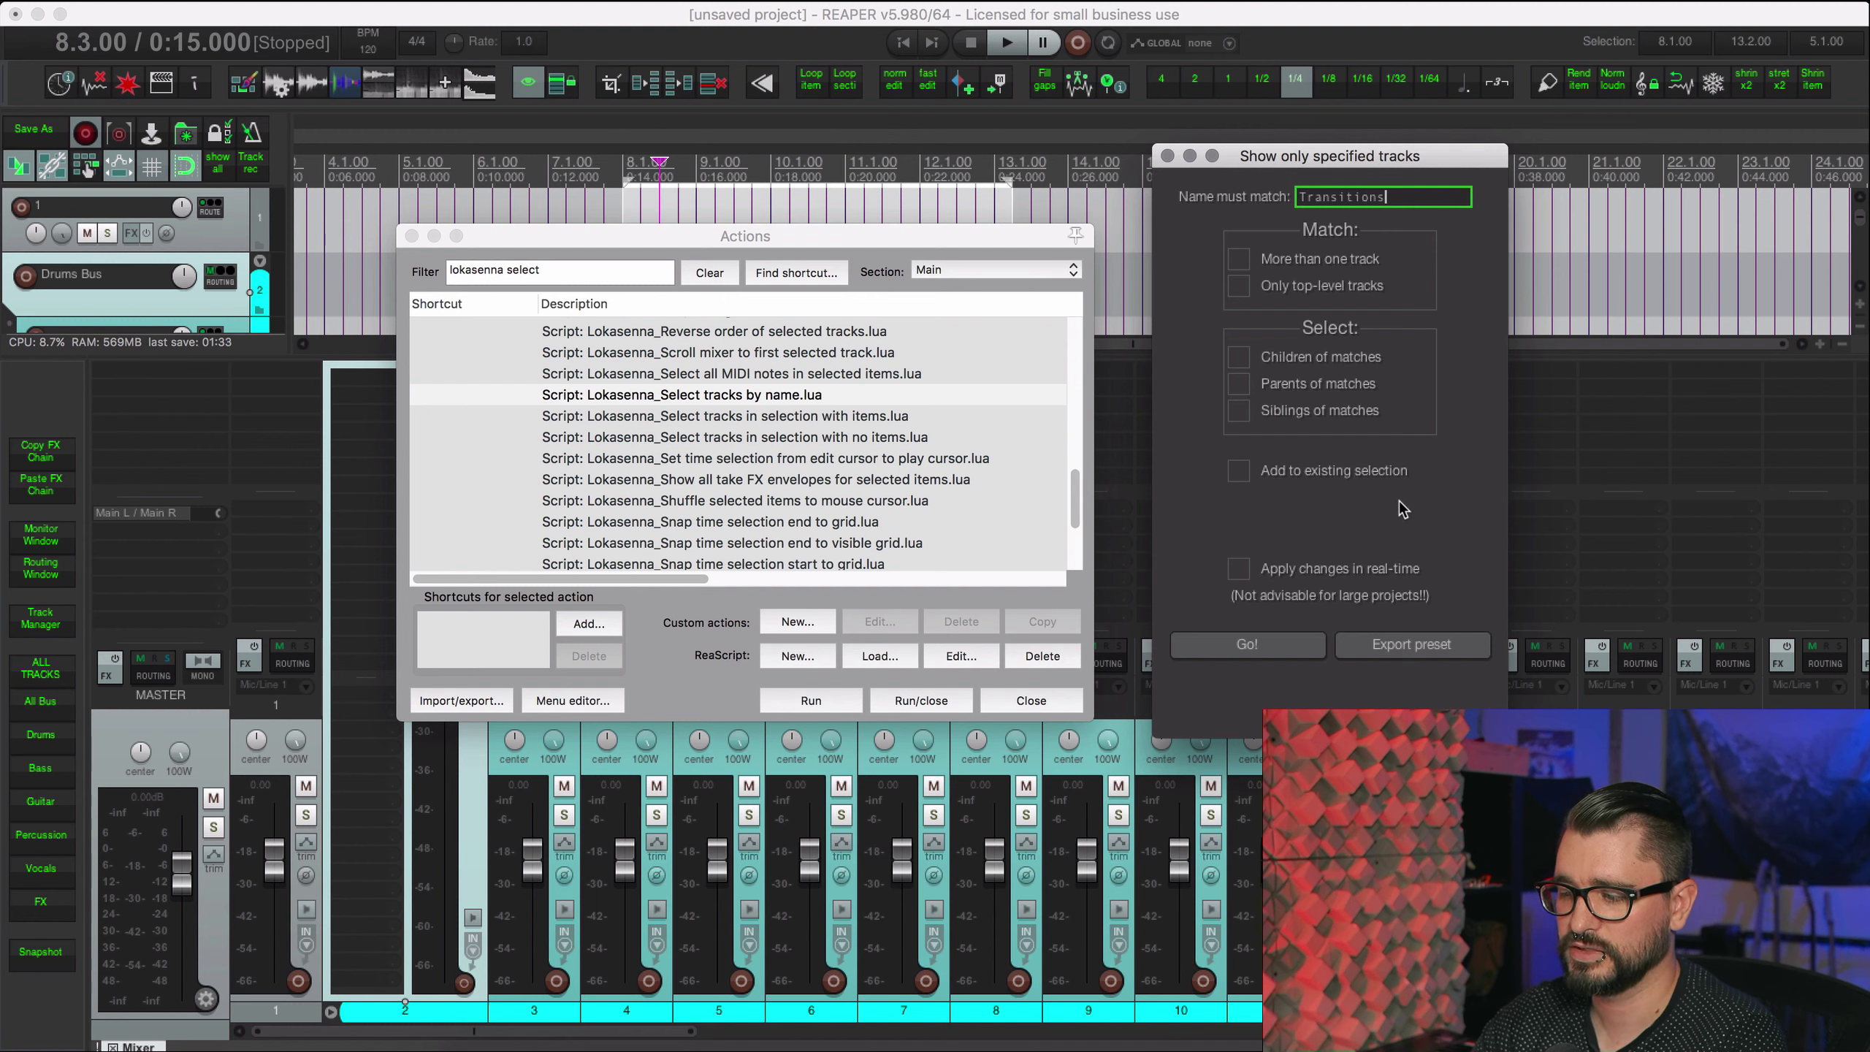
left_click(1406, 655)
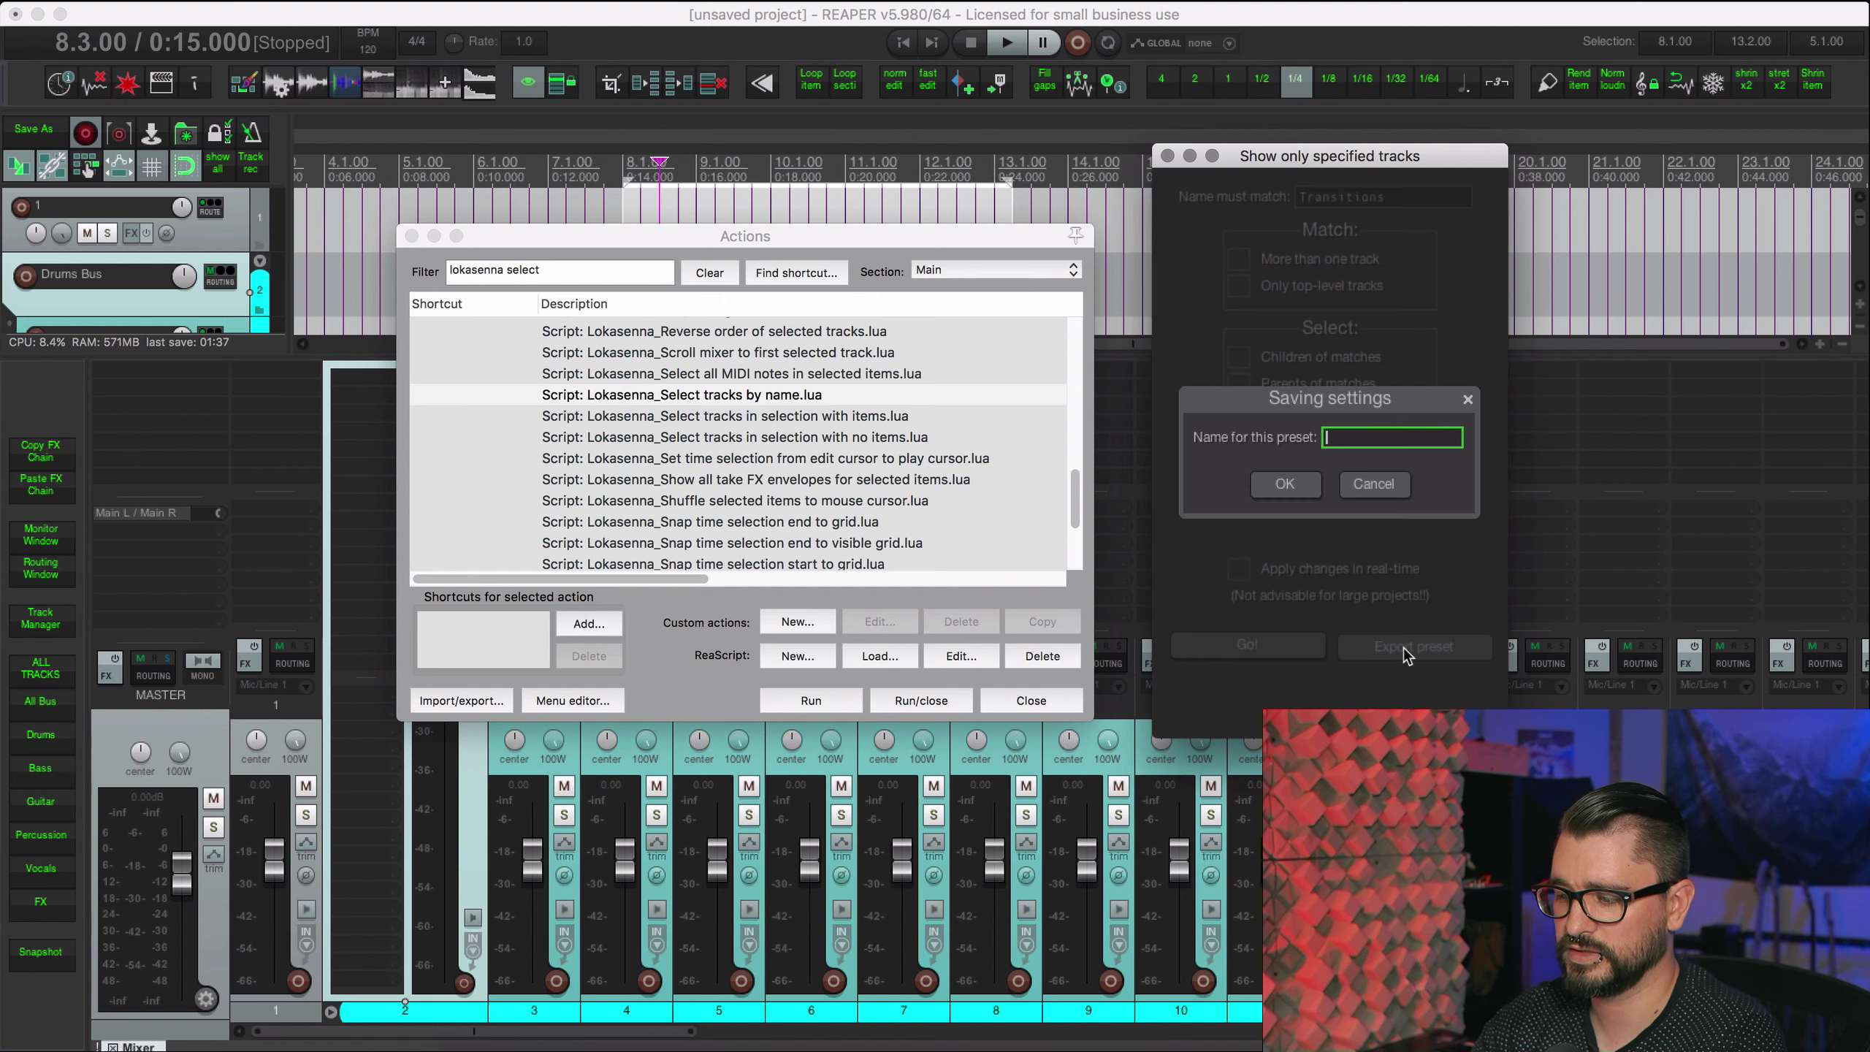
type("Transitions")
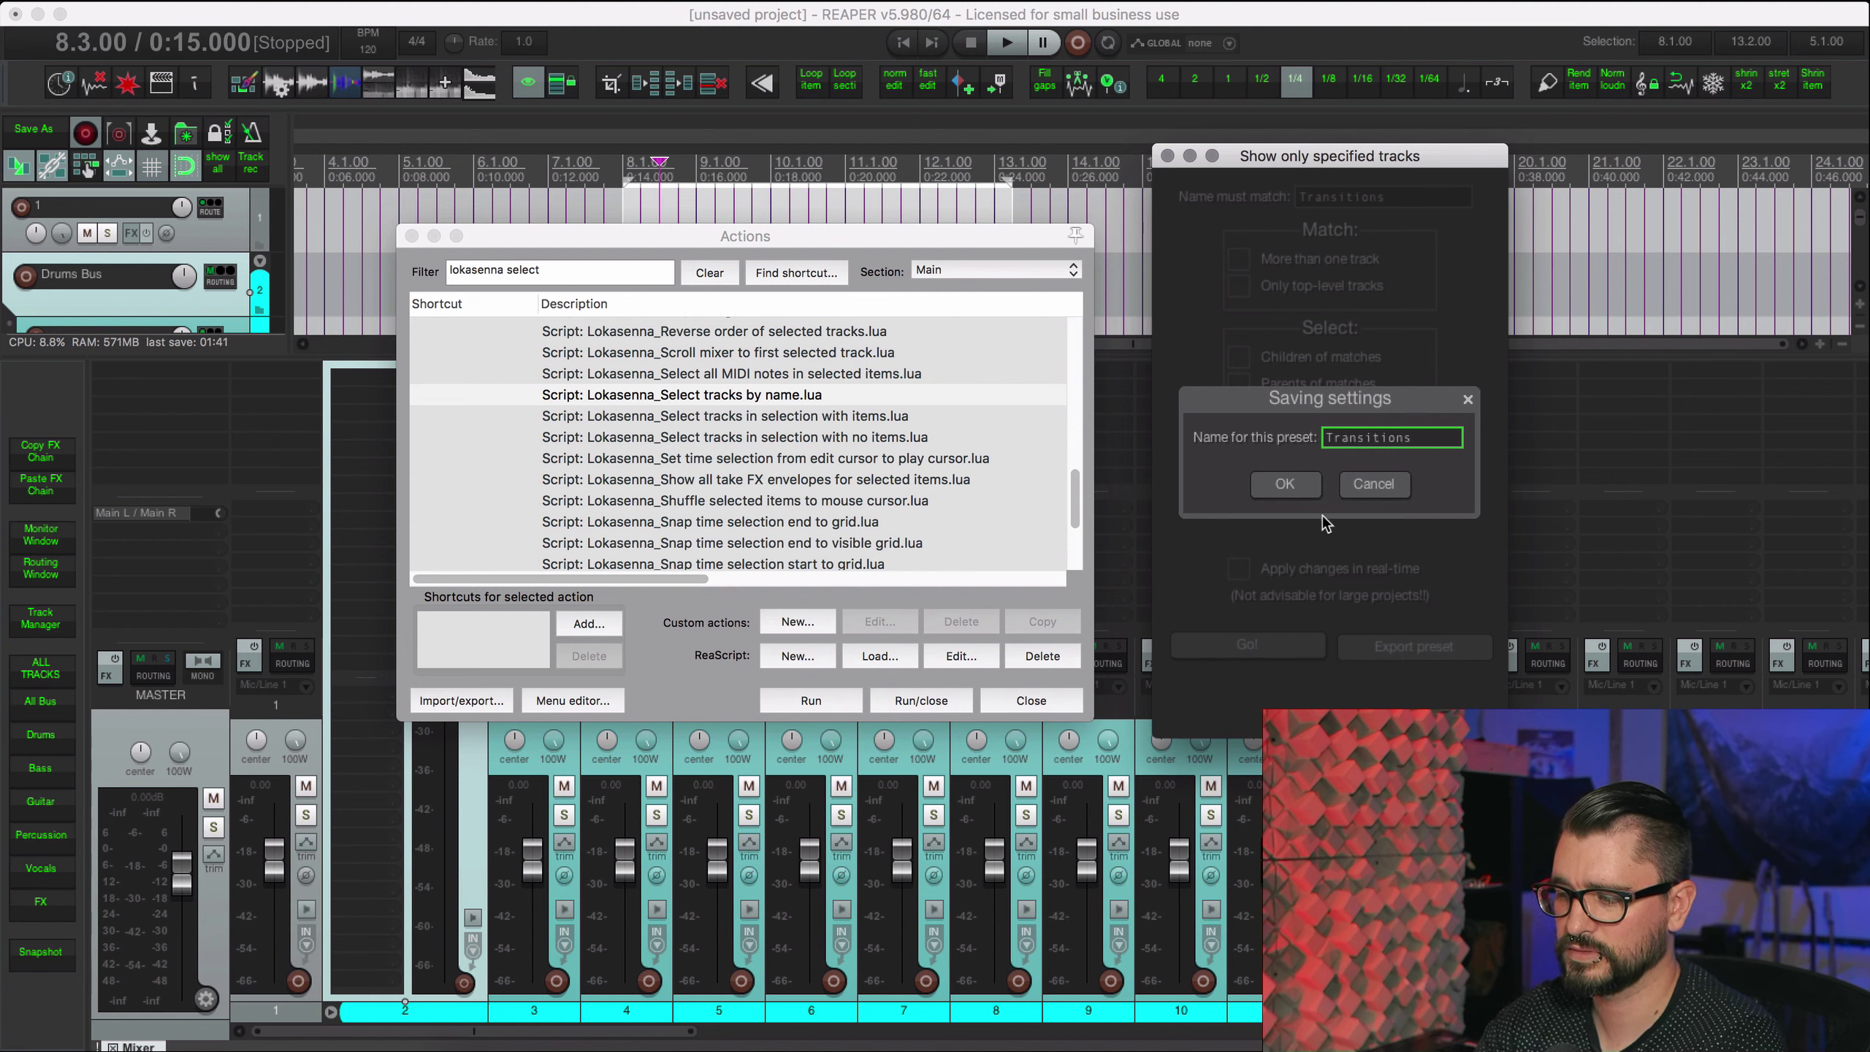
type(" Track")
left_click(1282, 486)
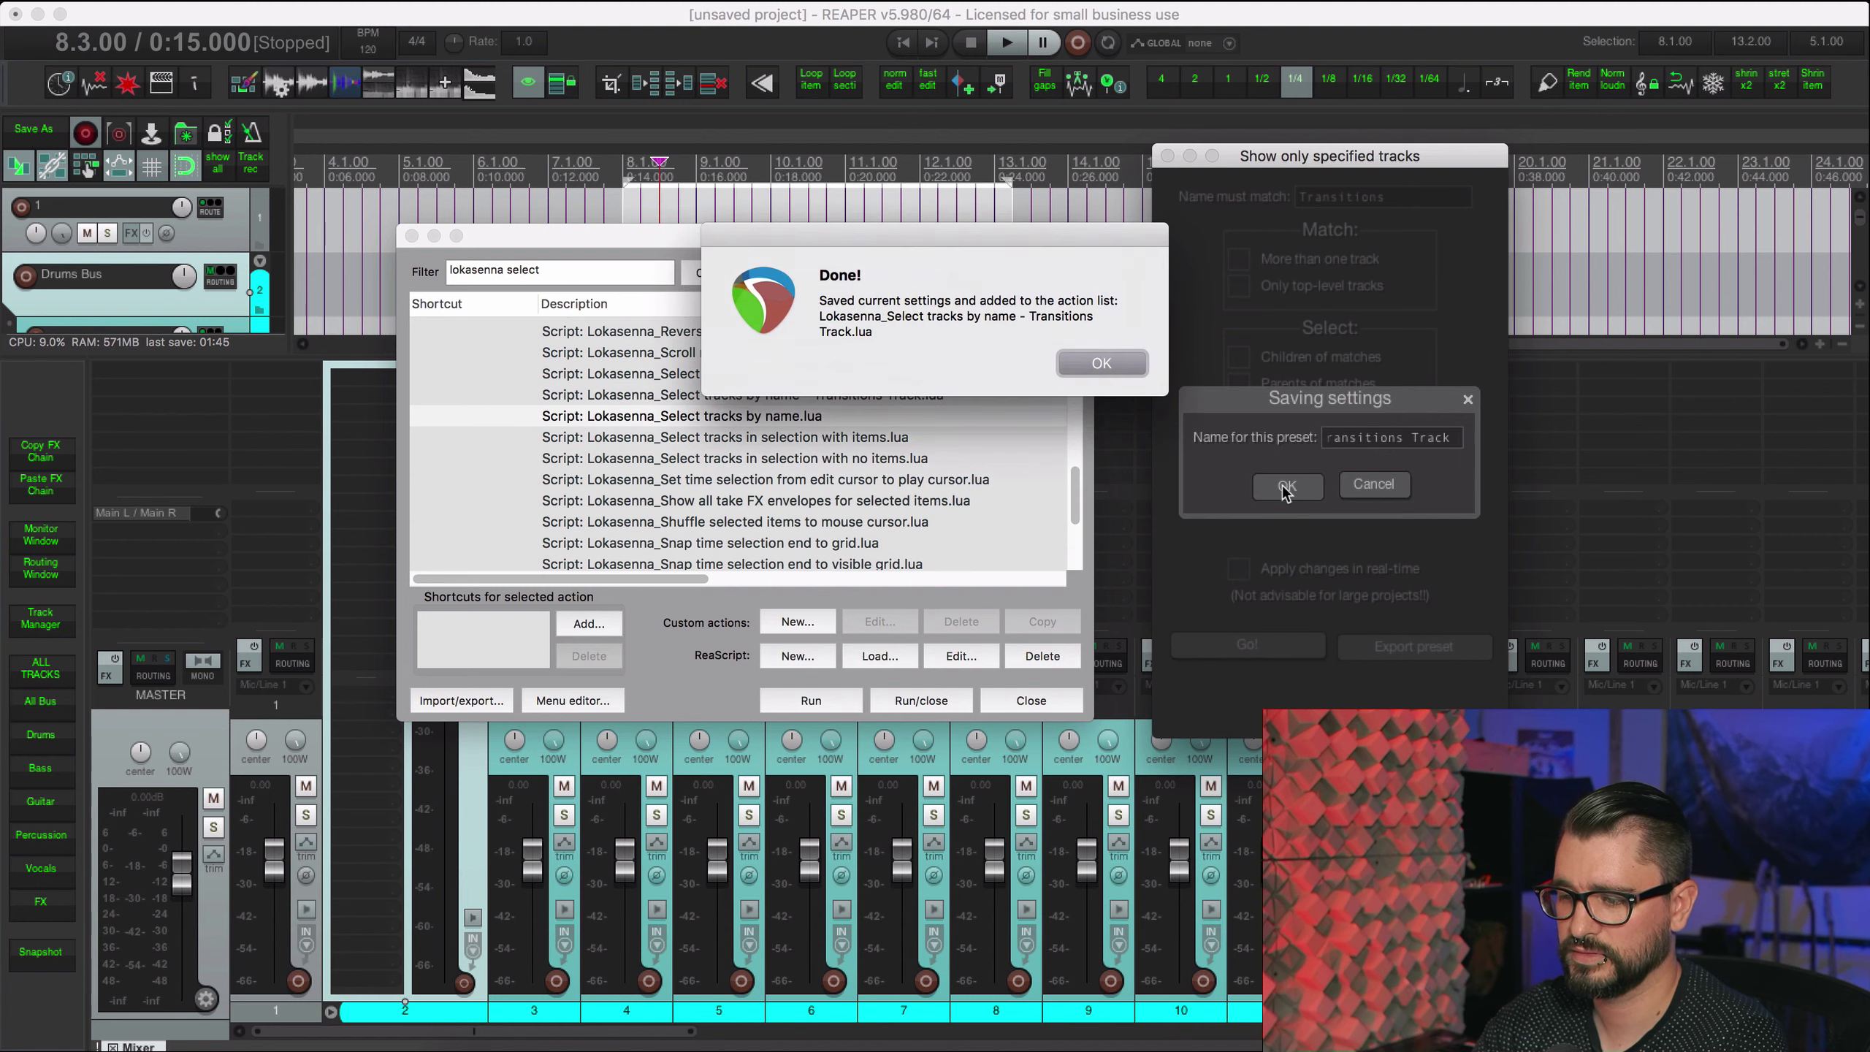
left_click(1105, 363)
Step: Filter the Actions list by 'transition' and select the Console and new Transitions Track actions
triple_click(642, 263)
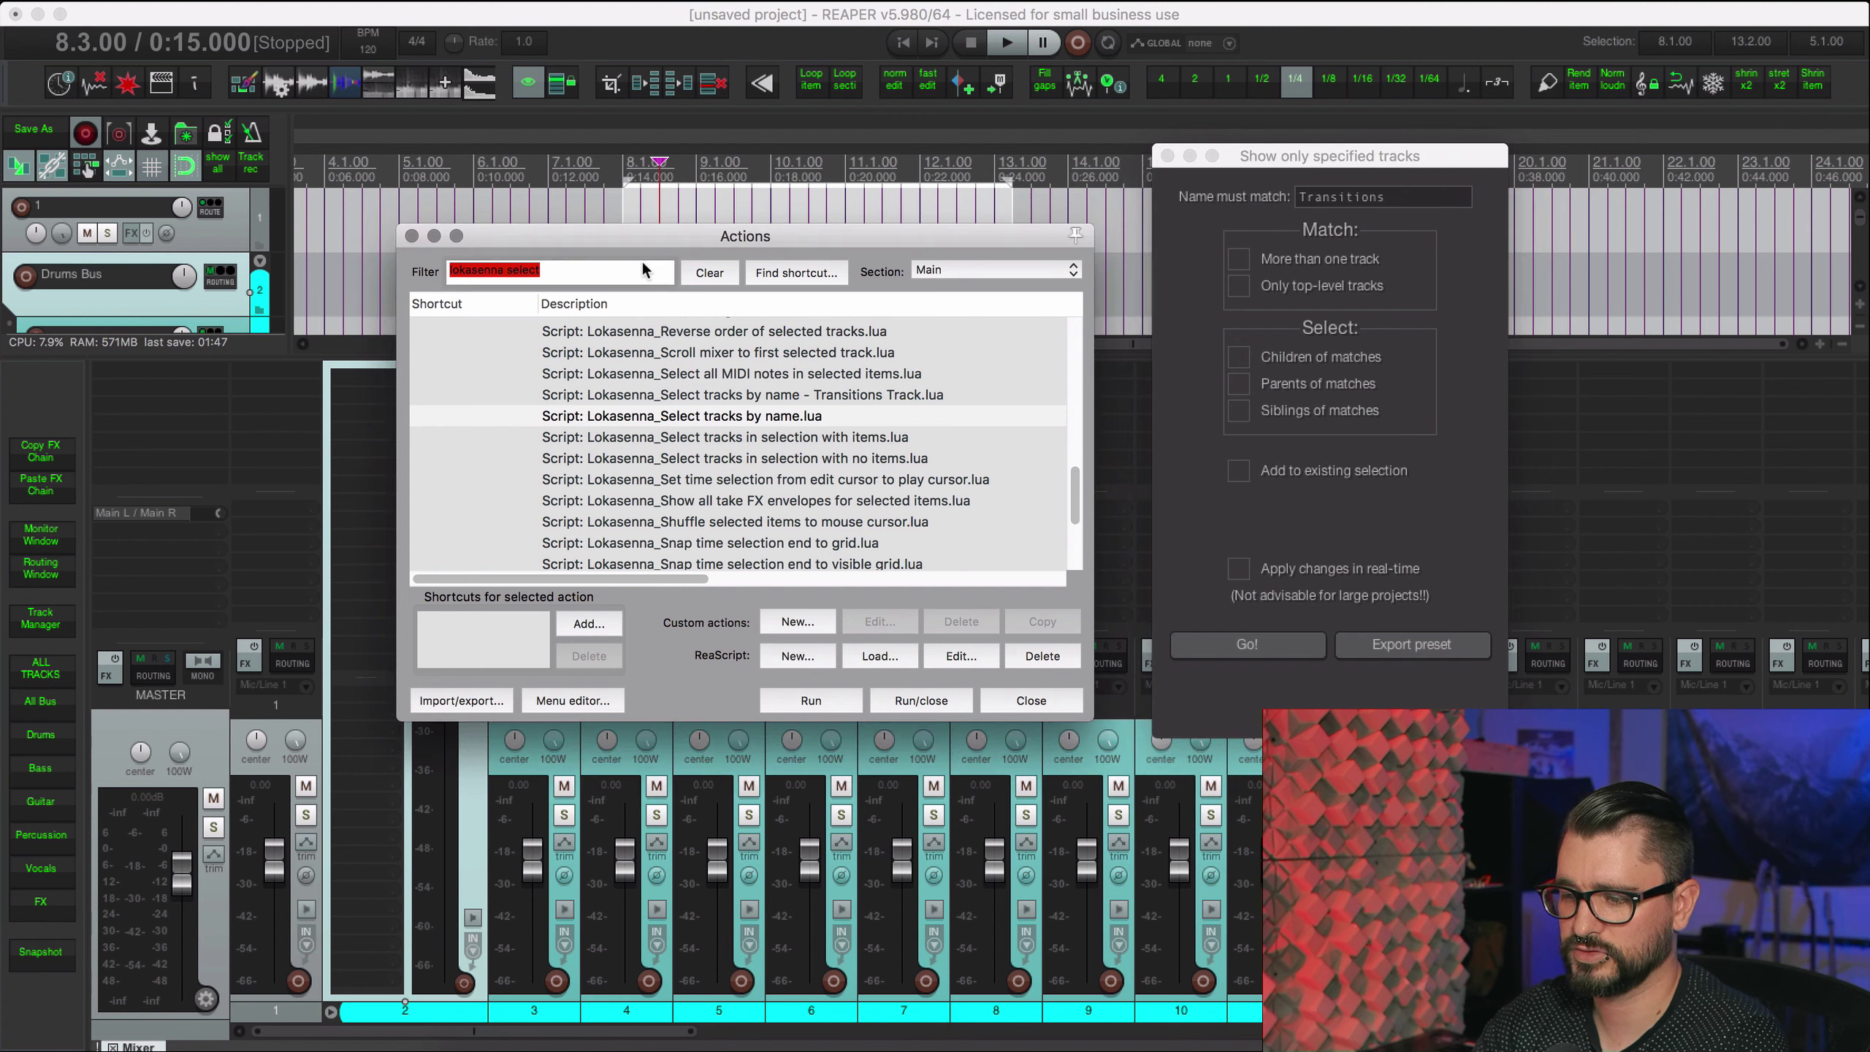
type("trans")
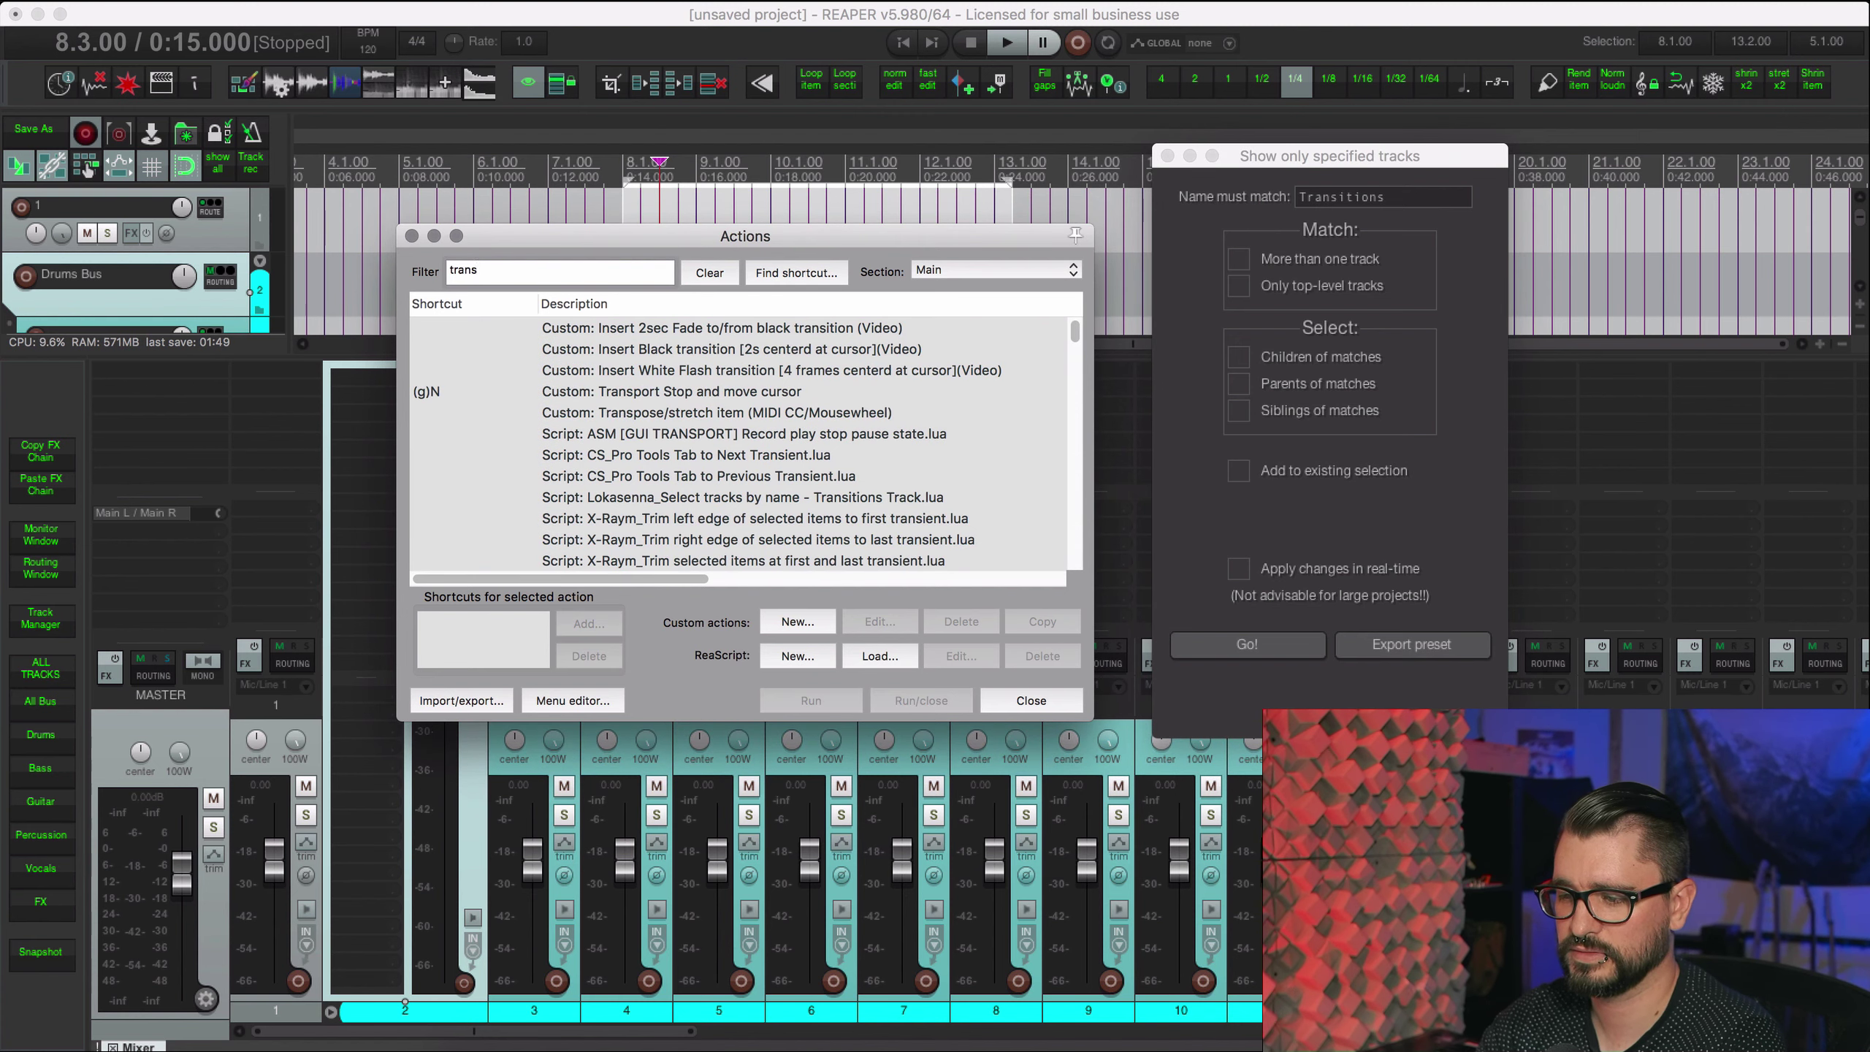
type("ition")
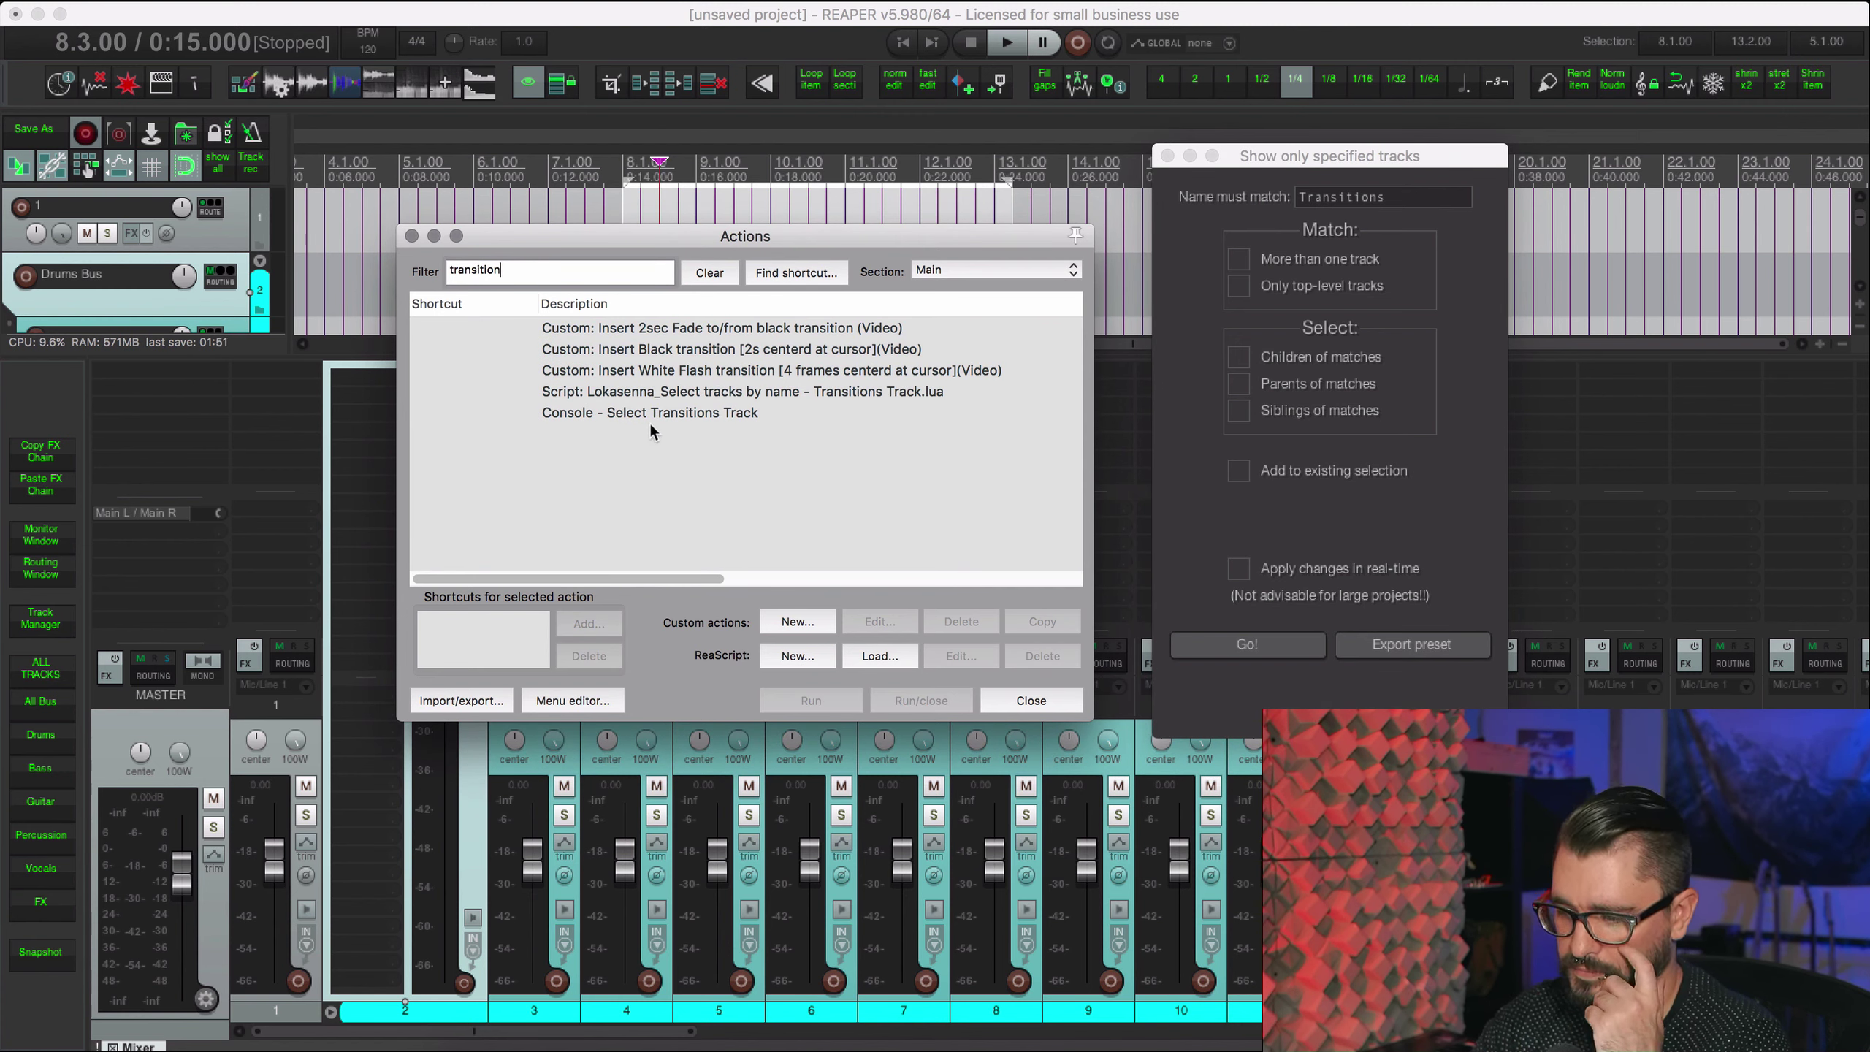
left_click(677, 417)
key("Up")
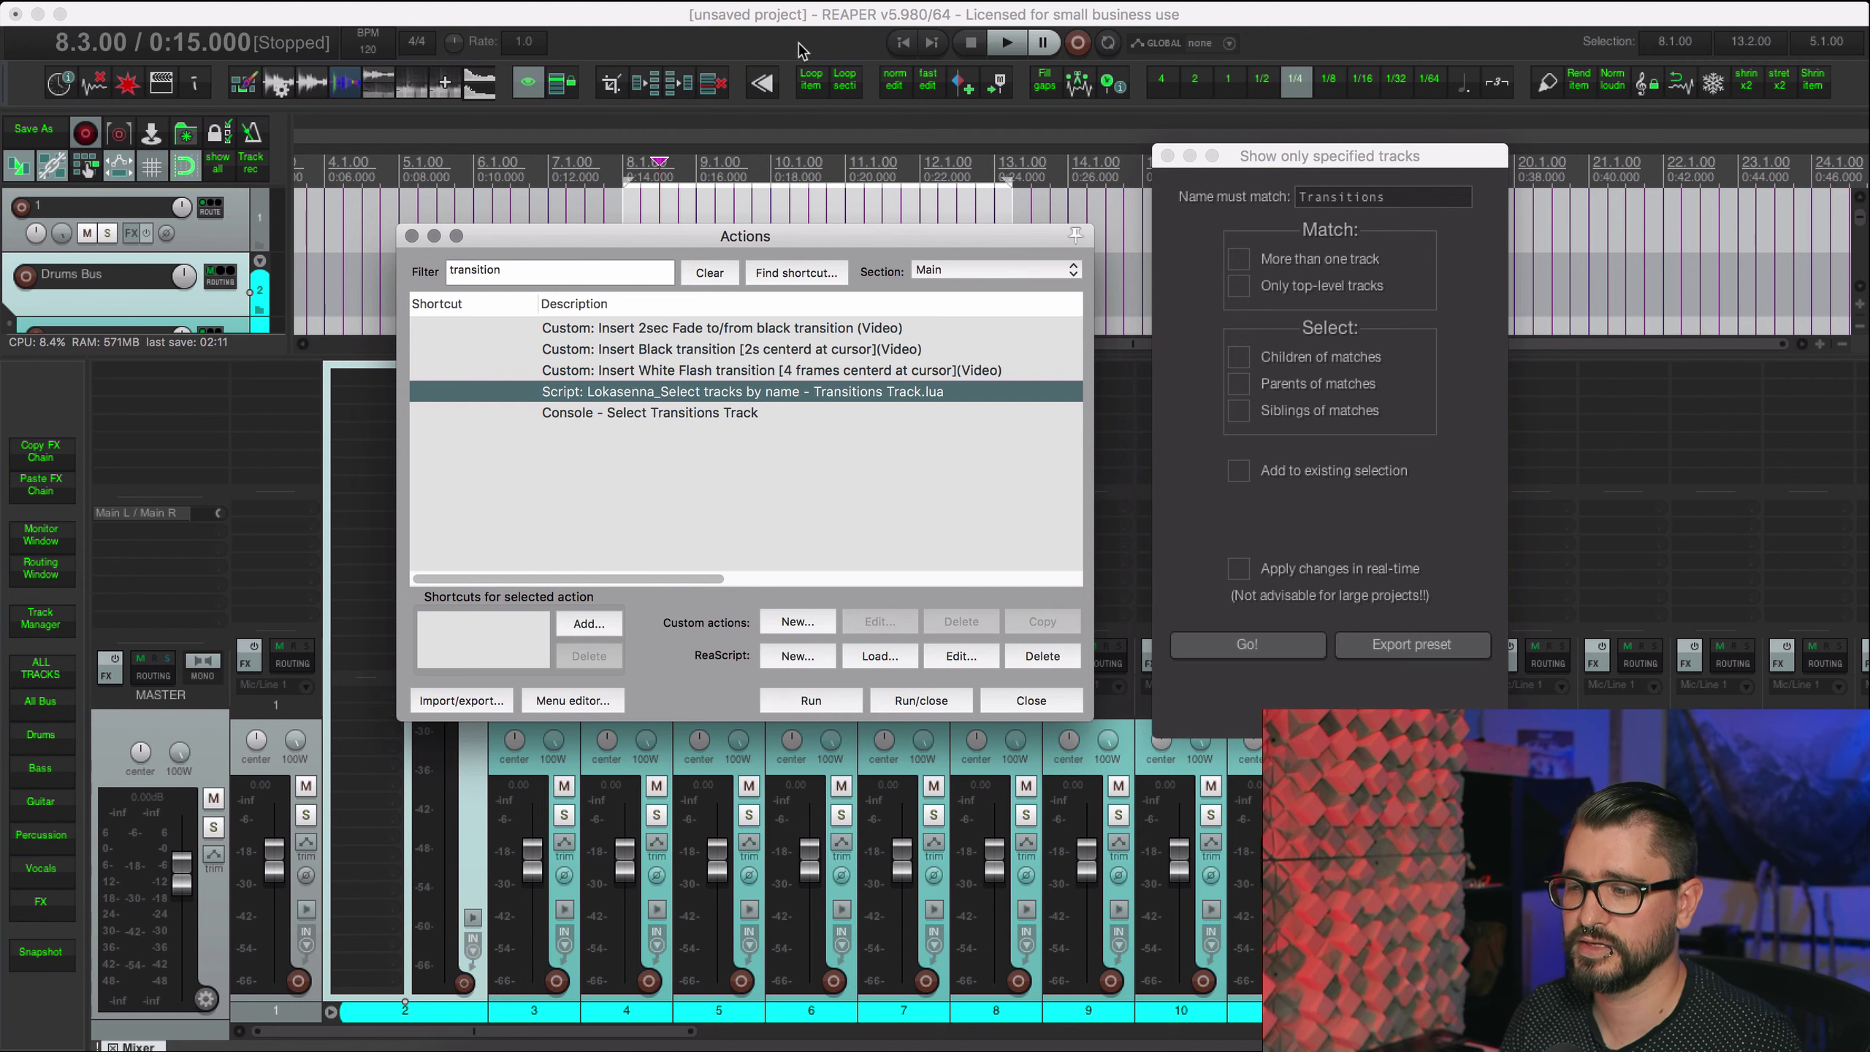
left_click(641, 2)
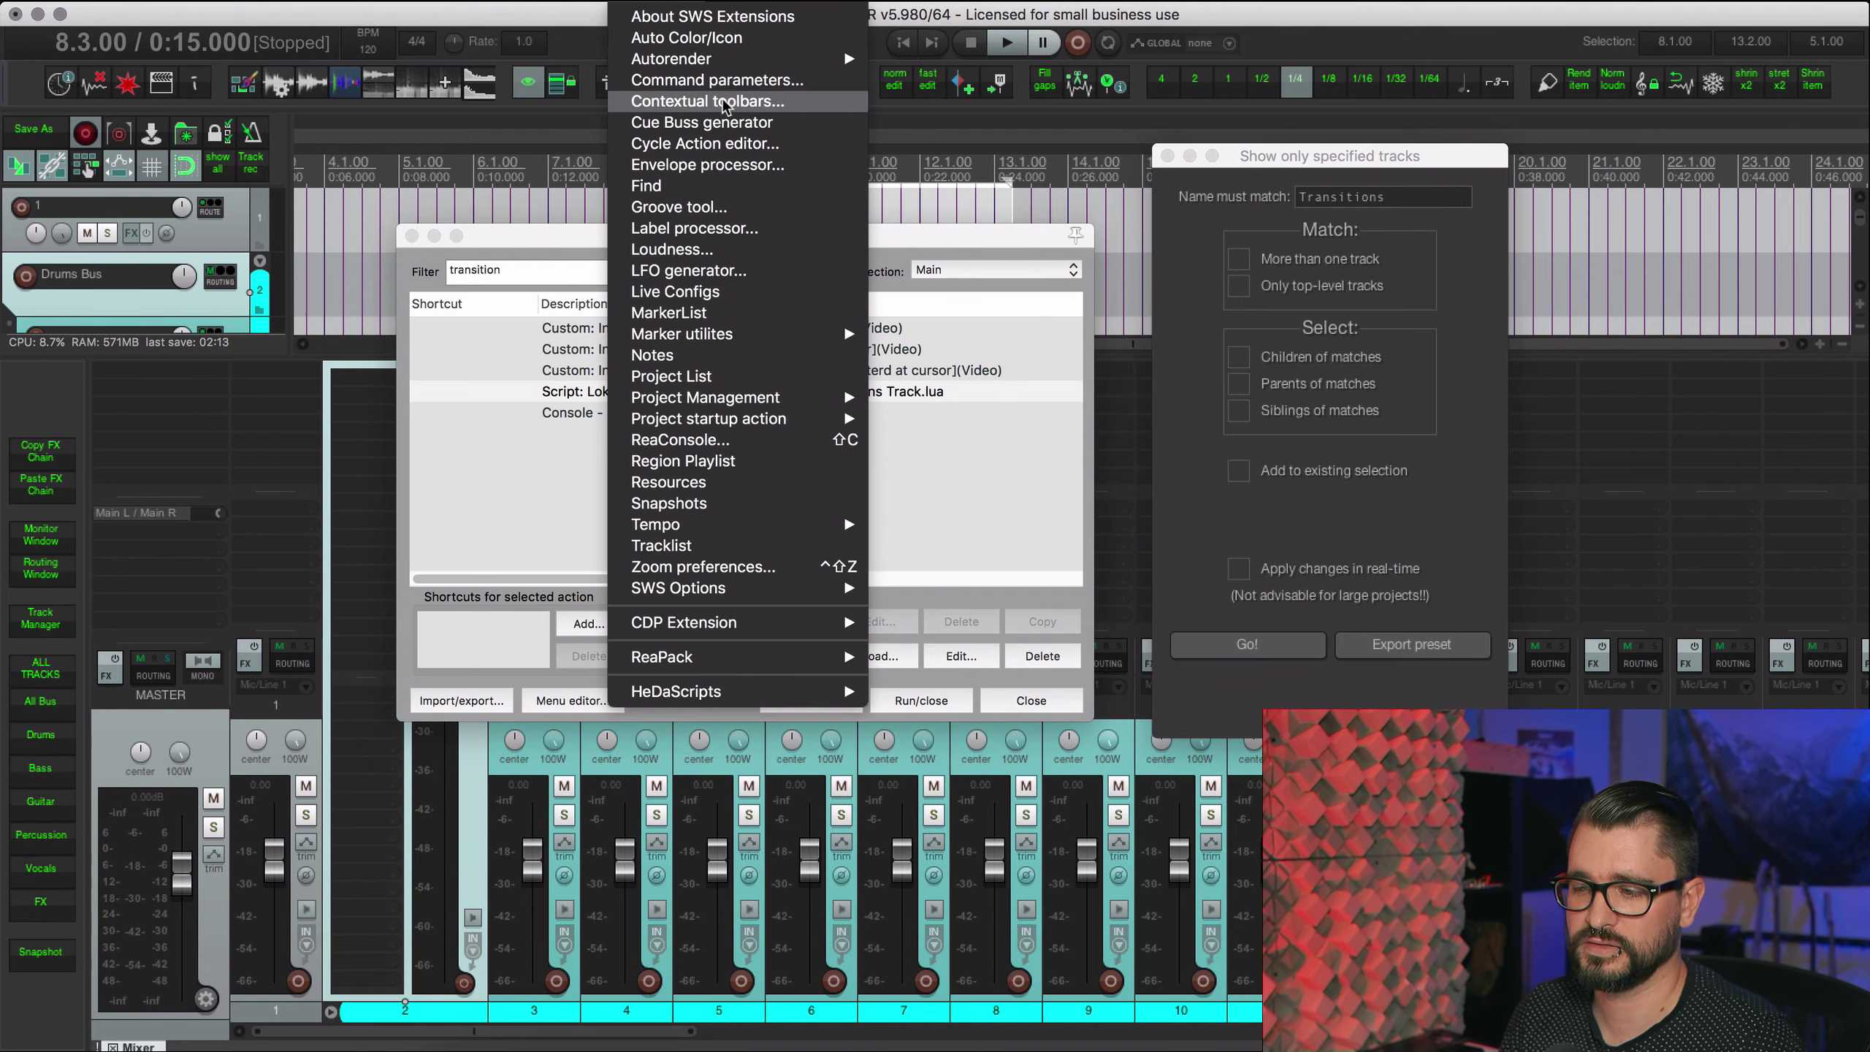
left_click(717, 143)
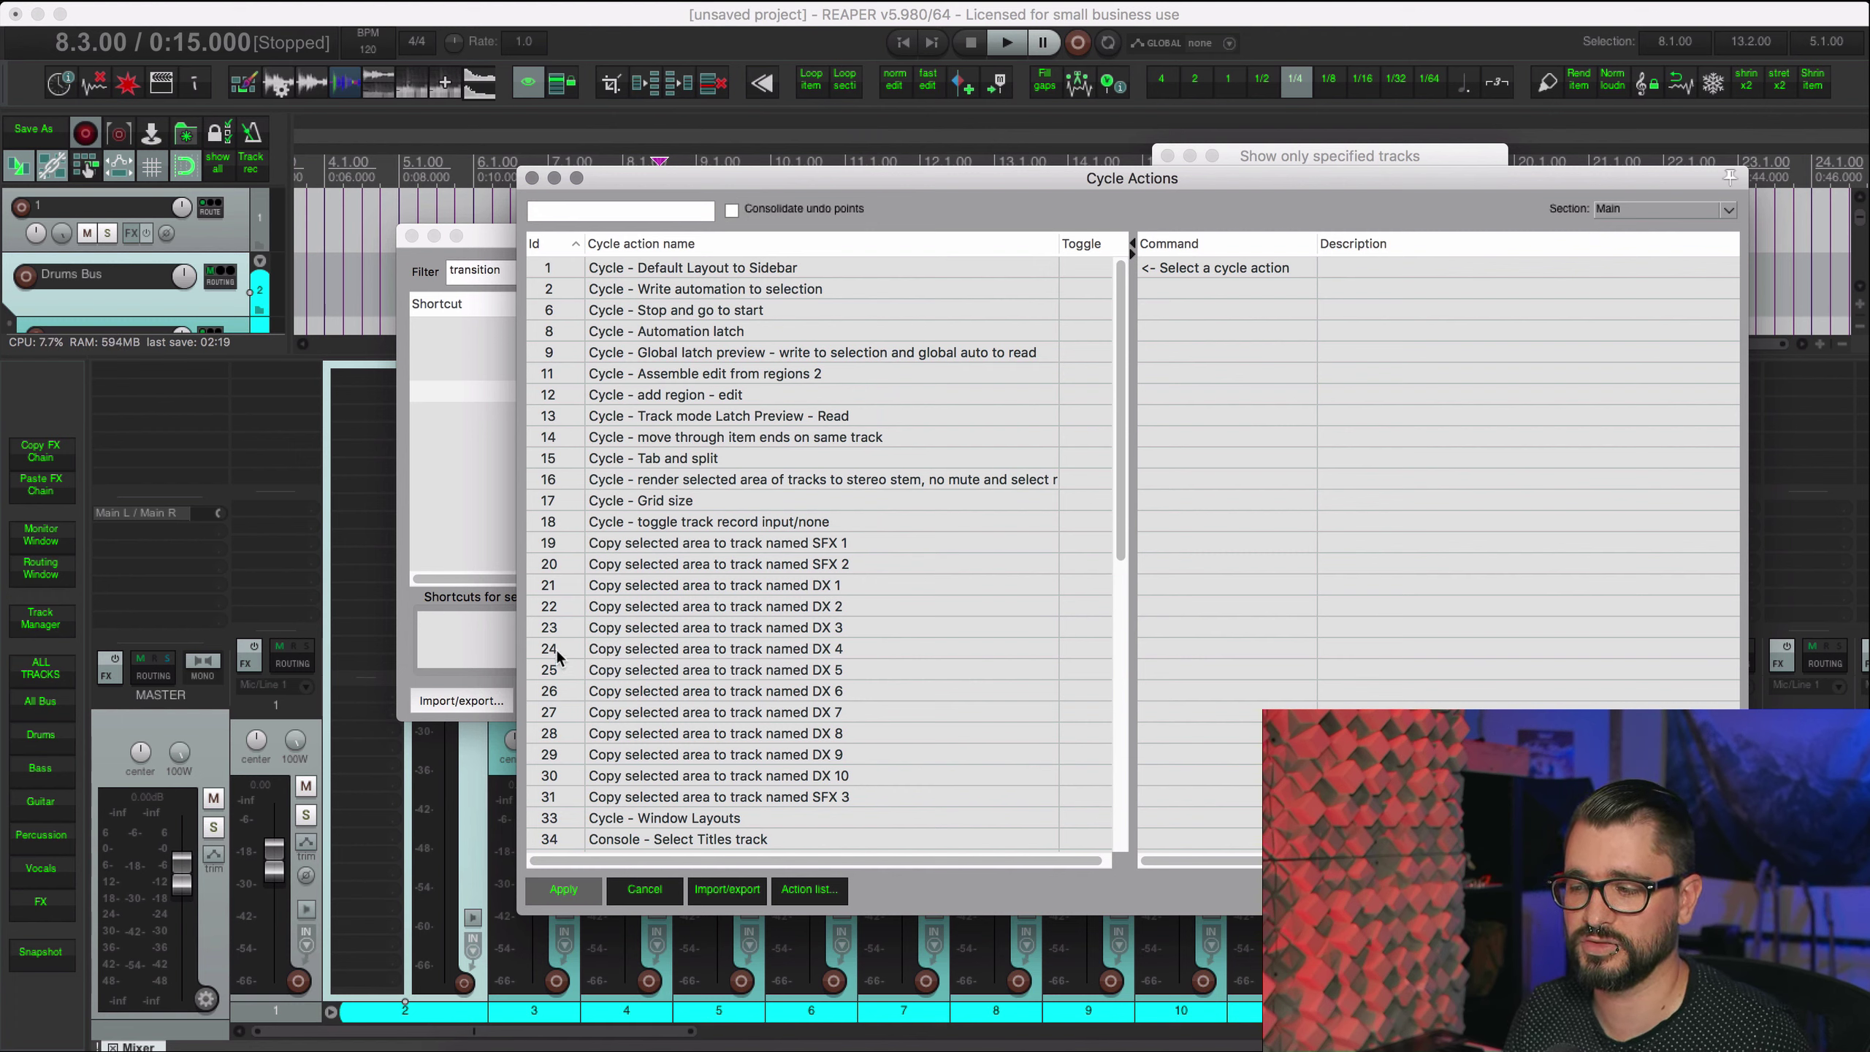
left_click_drag(771, 181, 939, 183)
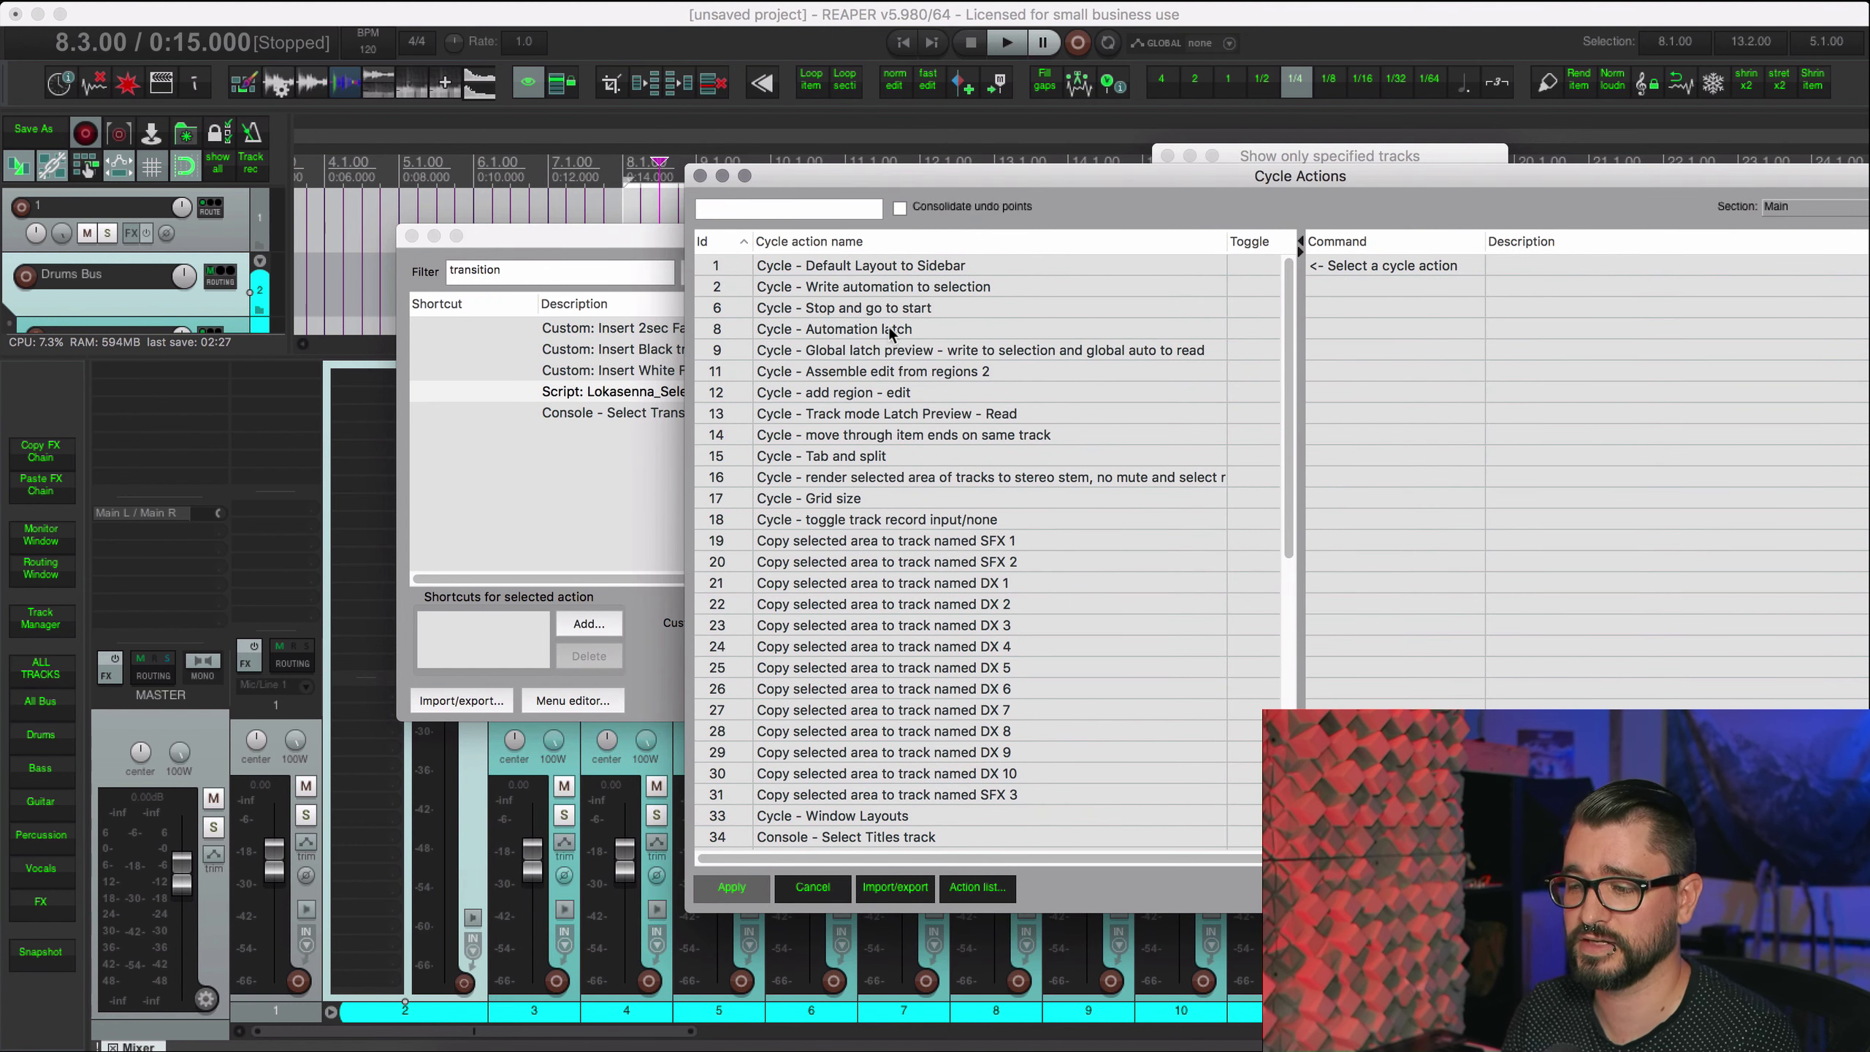
left_click(699, 175)
left_click_drag(648, 247, 553, 195)
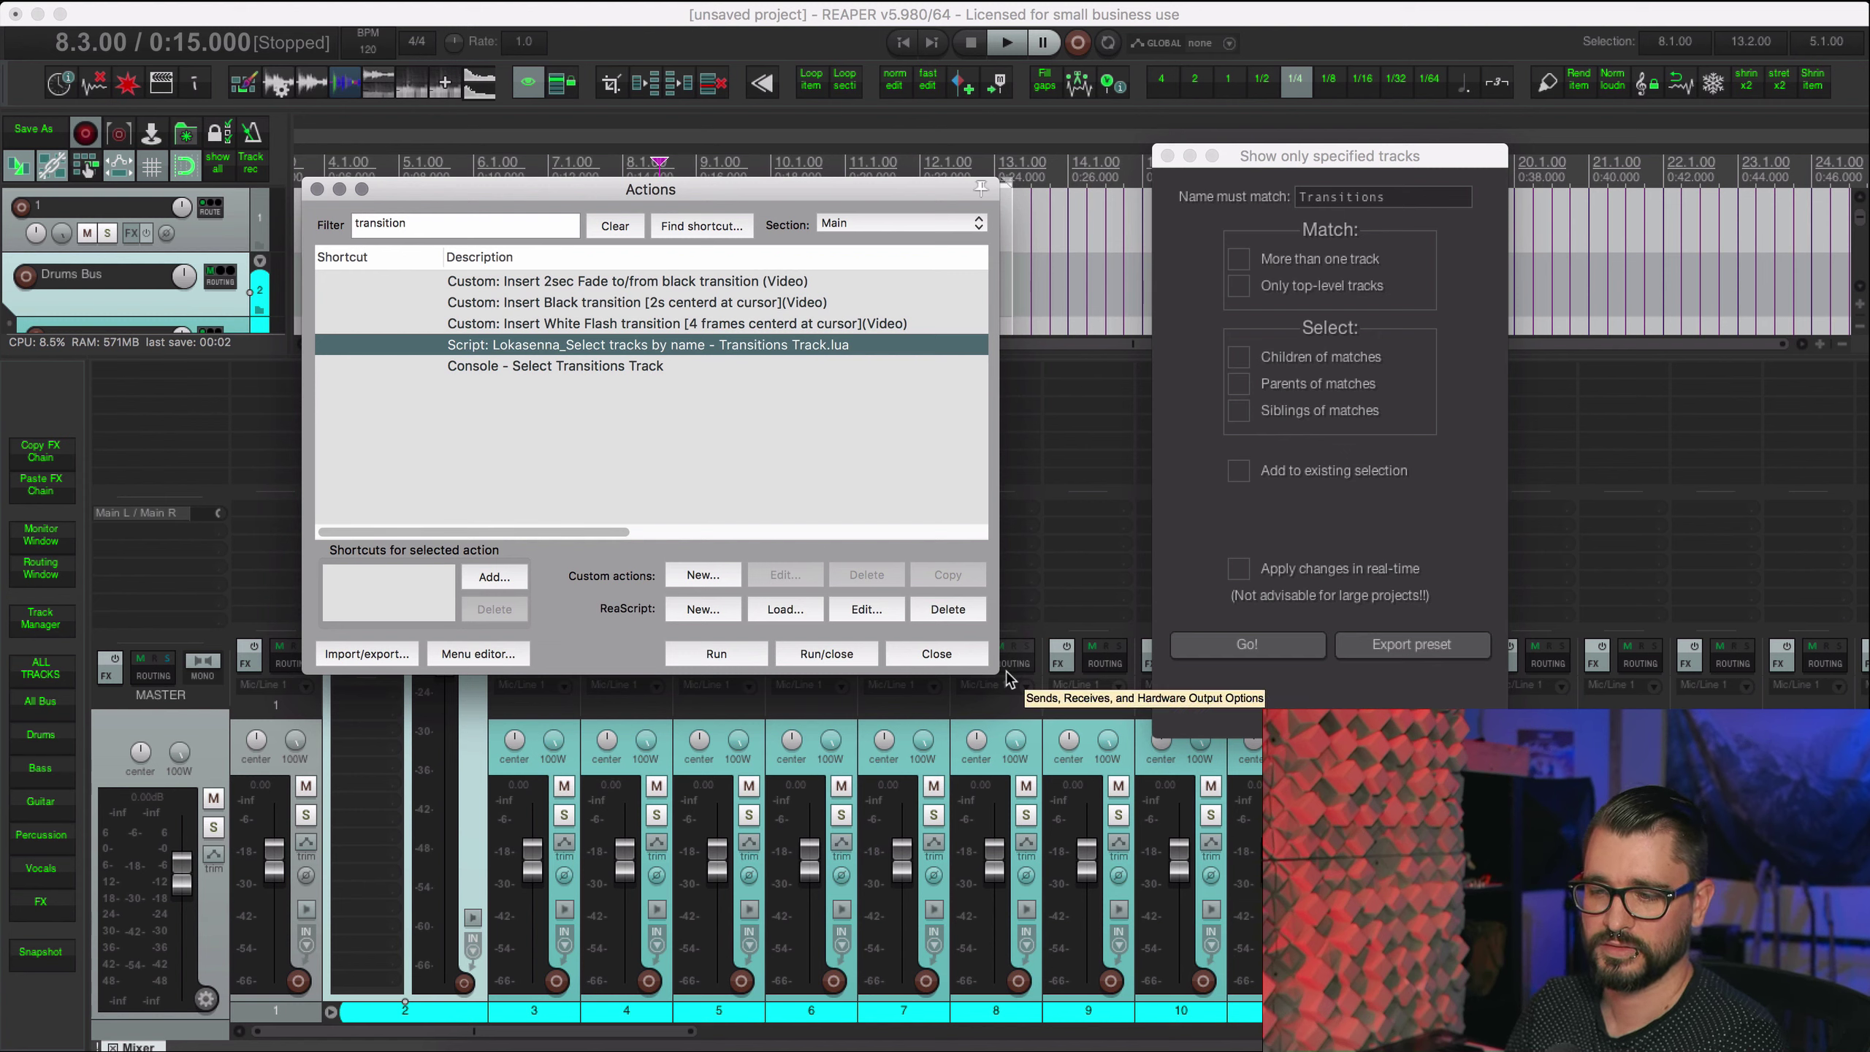
left_click(801, 47)
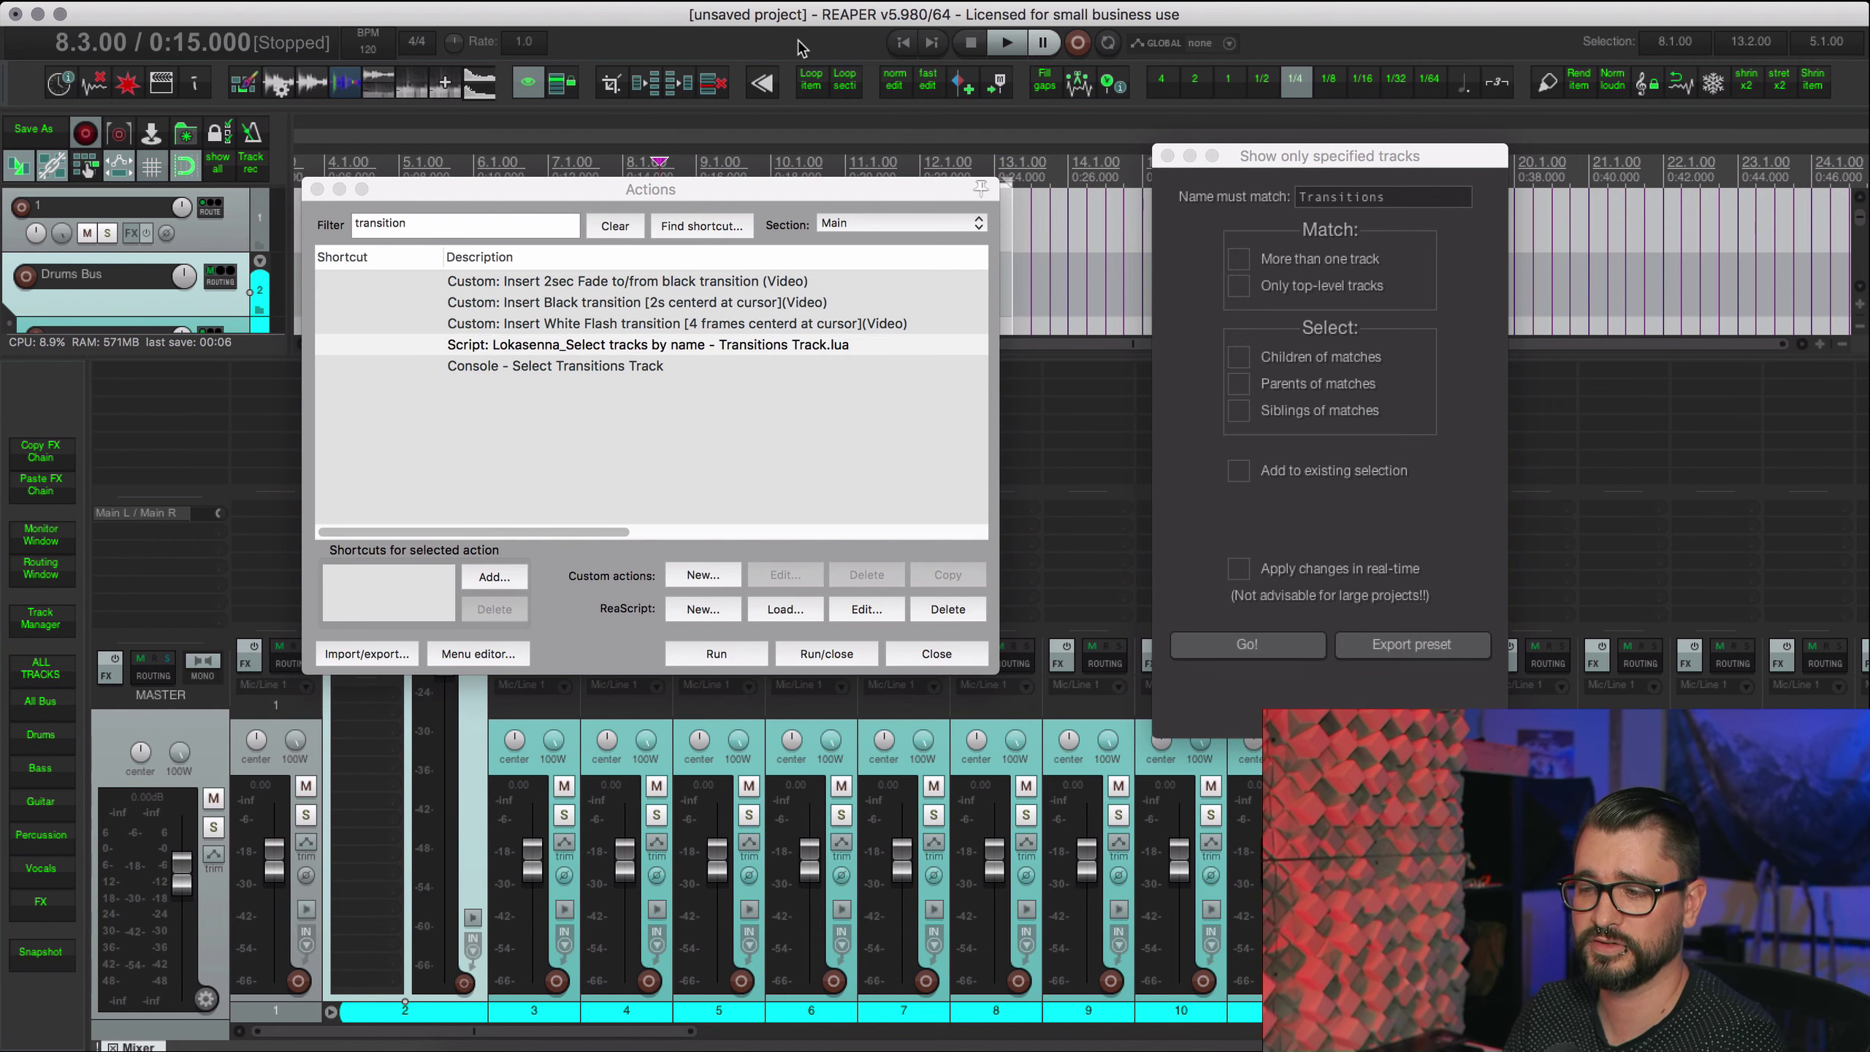